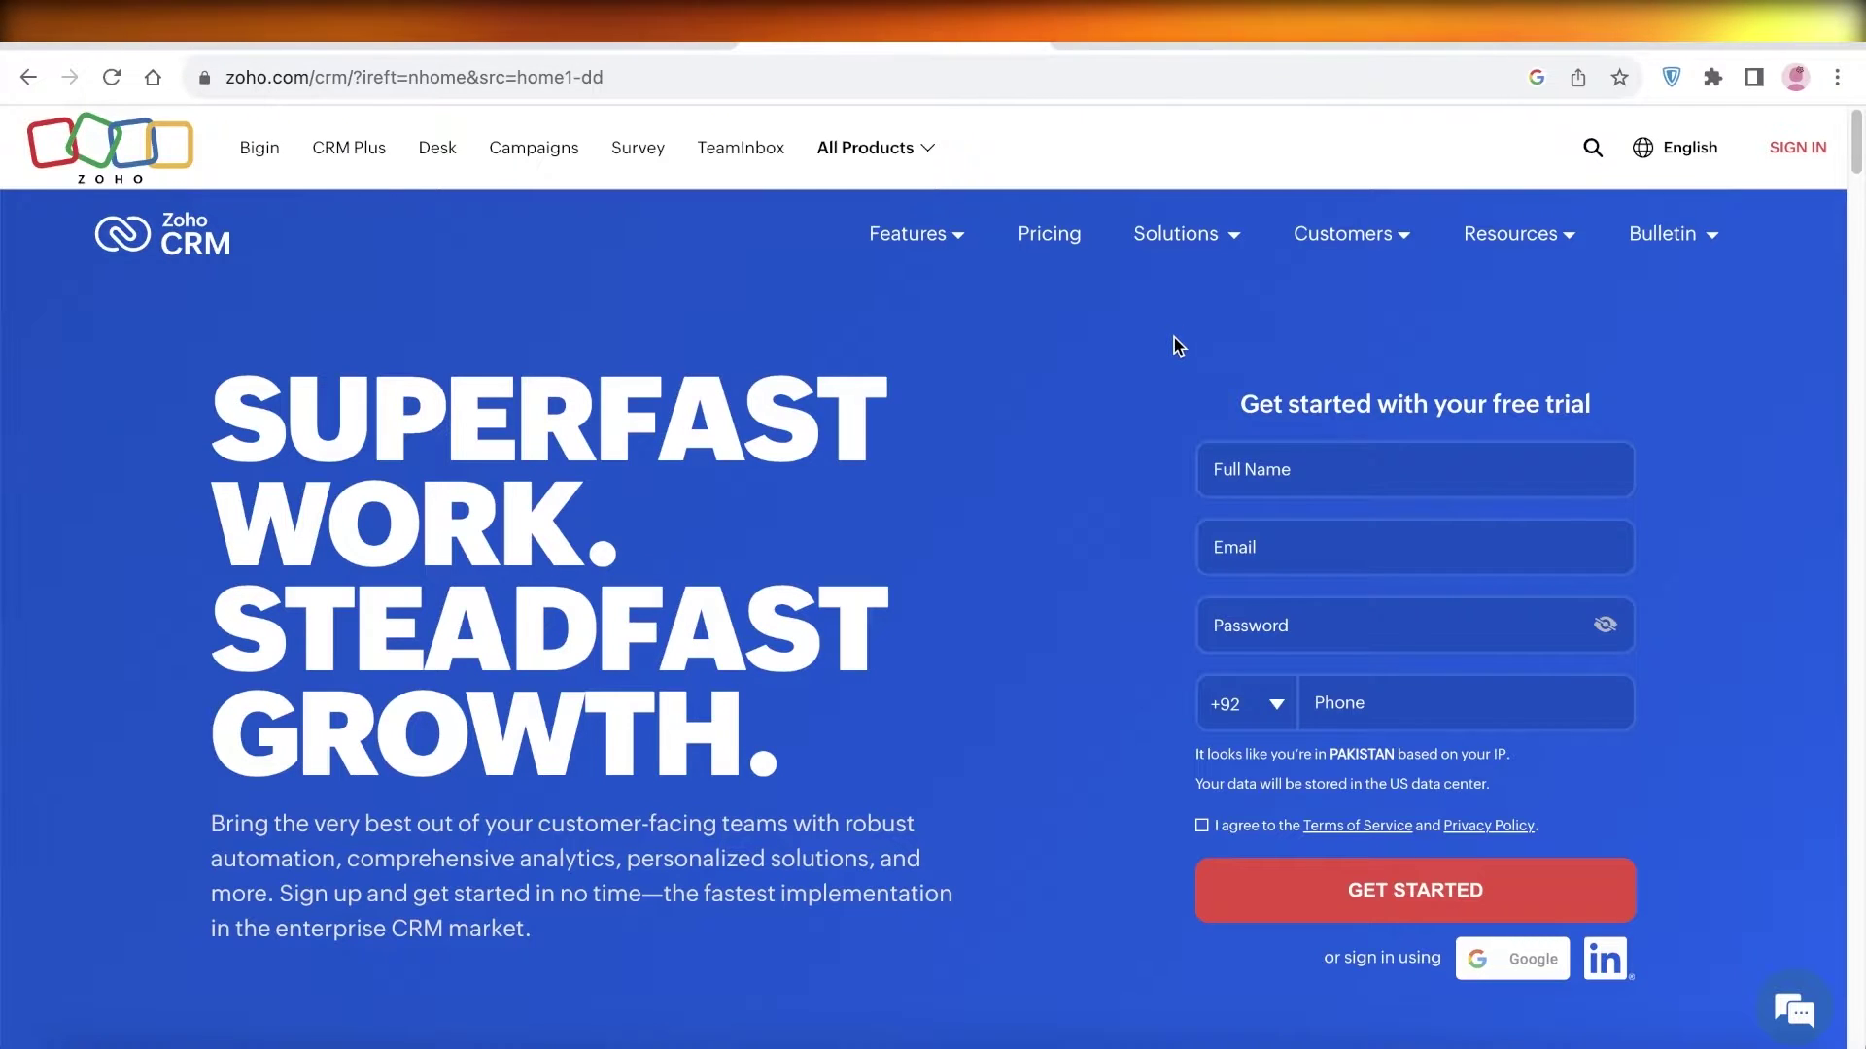
# Scroll through the Zoho CRM landing page and reach the CRM sign-in page.
pyautogui.moveTo(1202, 226)
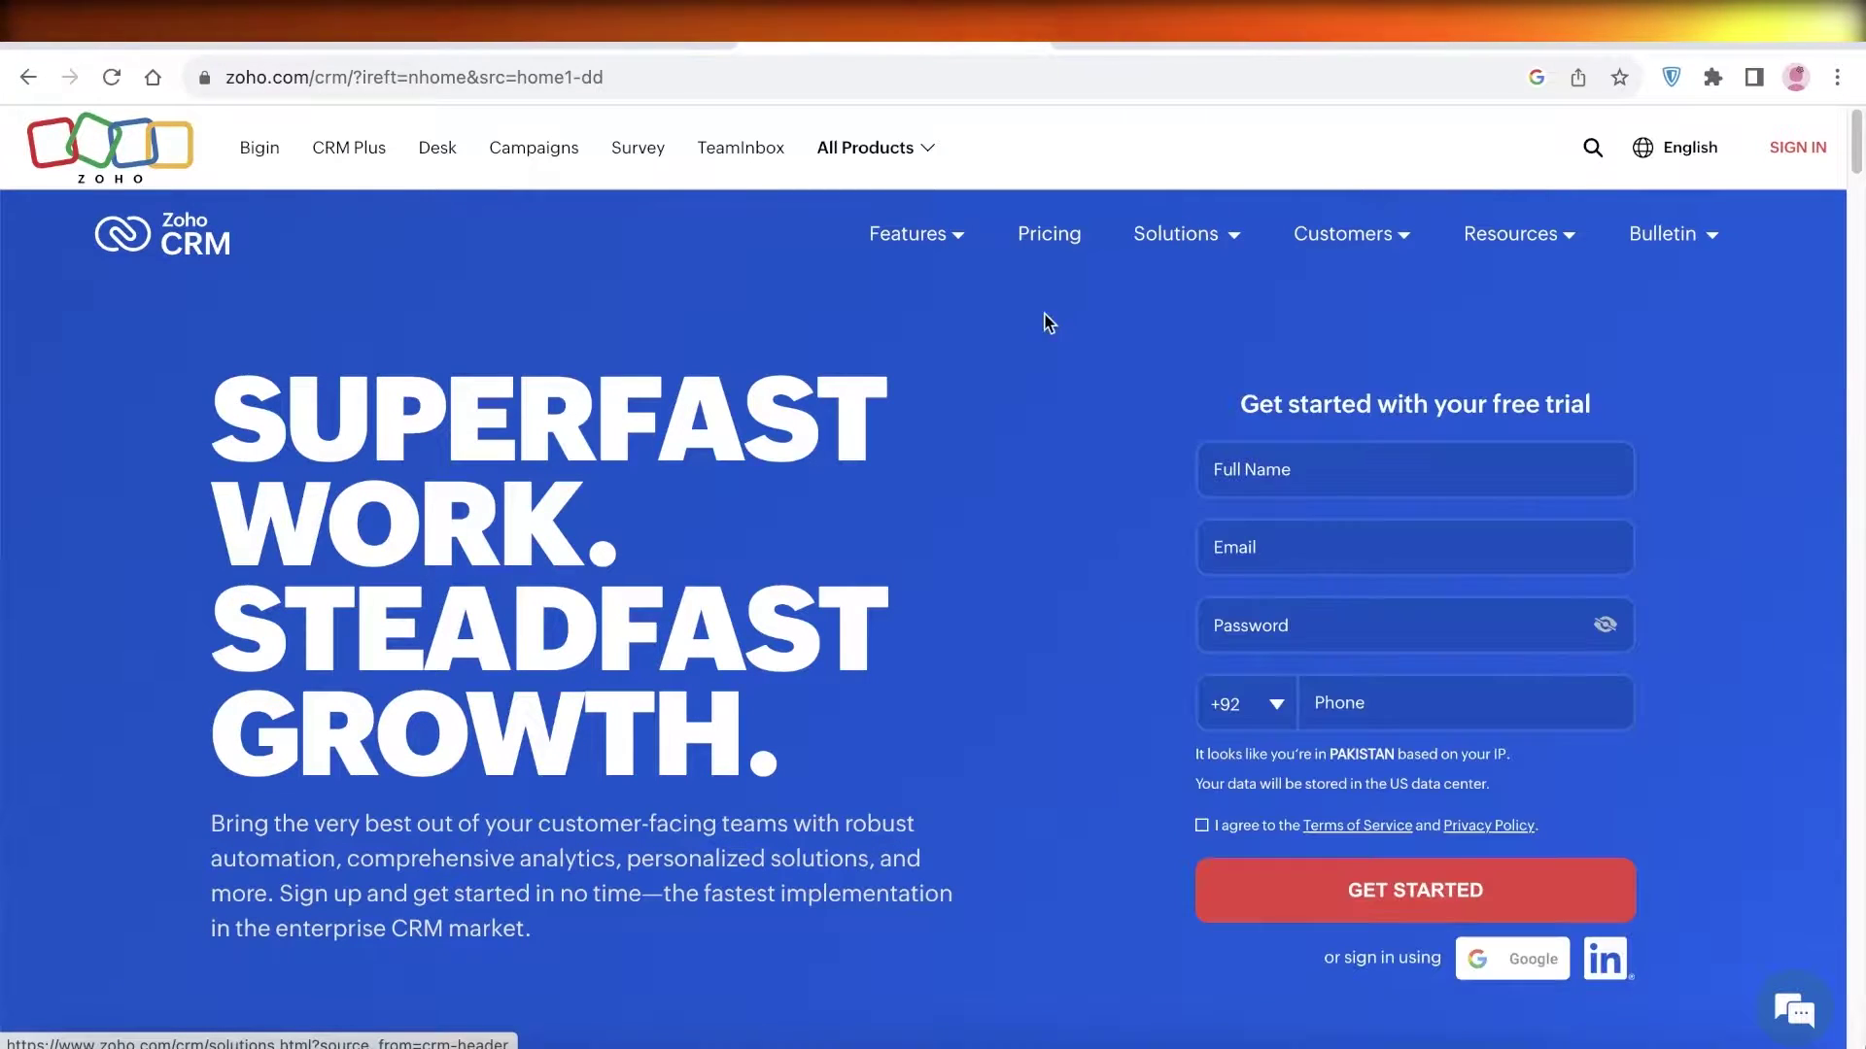
pyautogui.scroll(-2, 1037, 321)
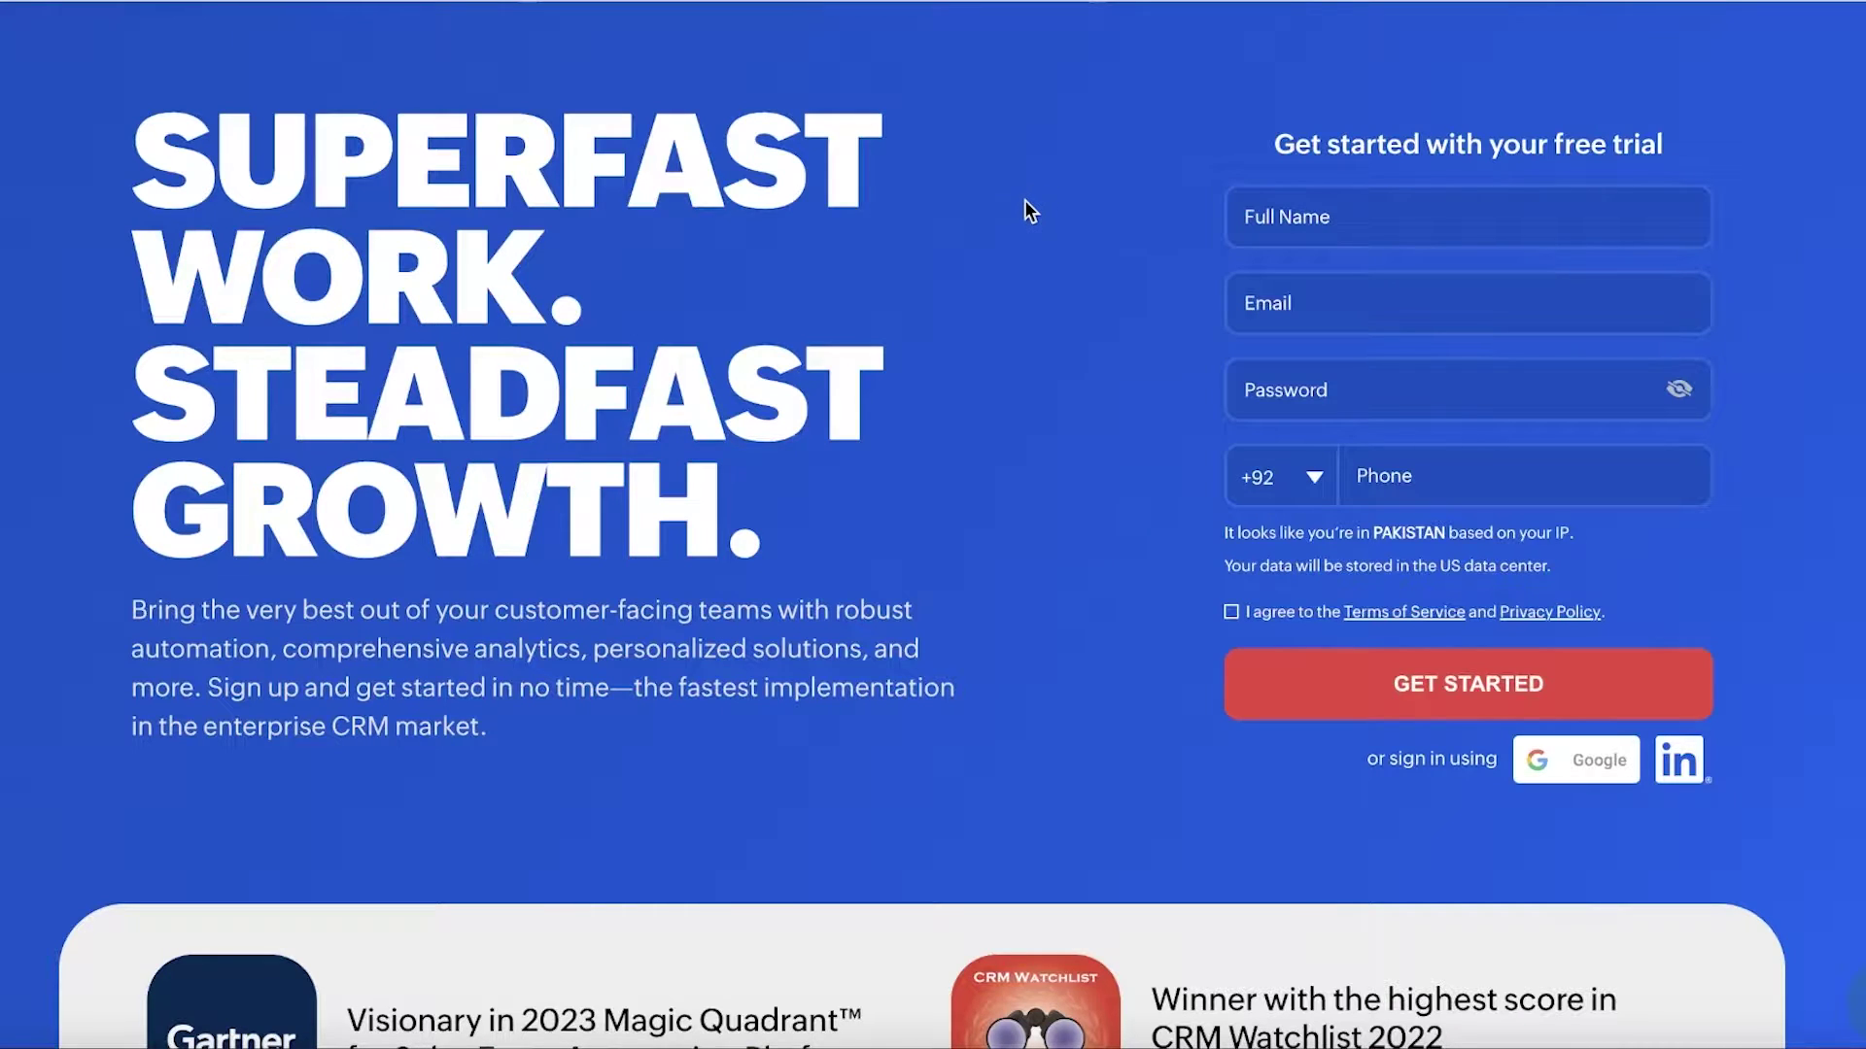
pyautogui.scroll(2, 1025, 201)
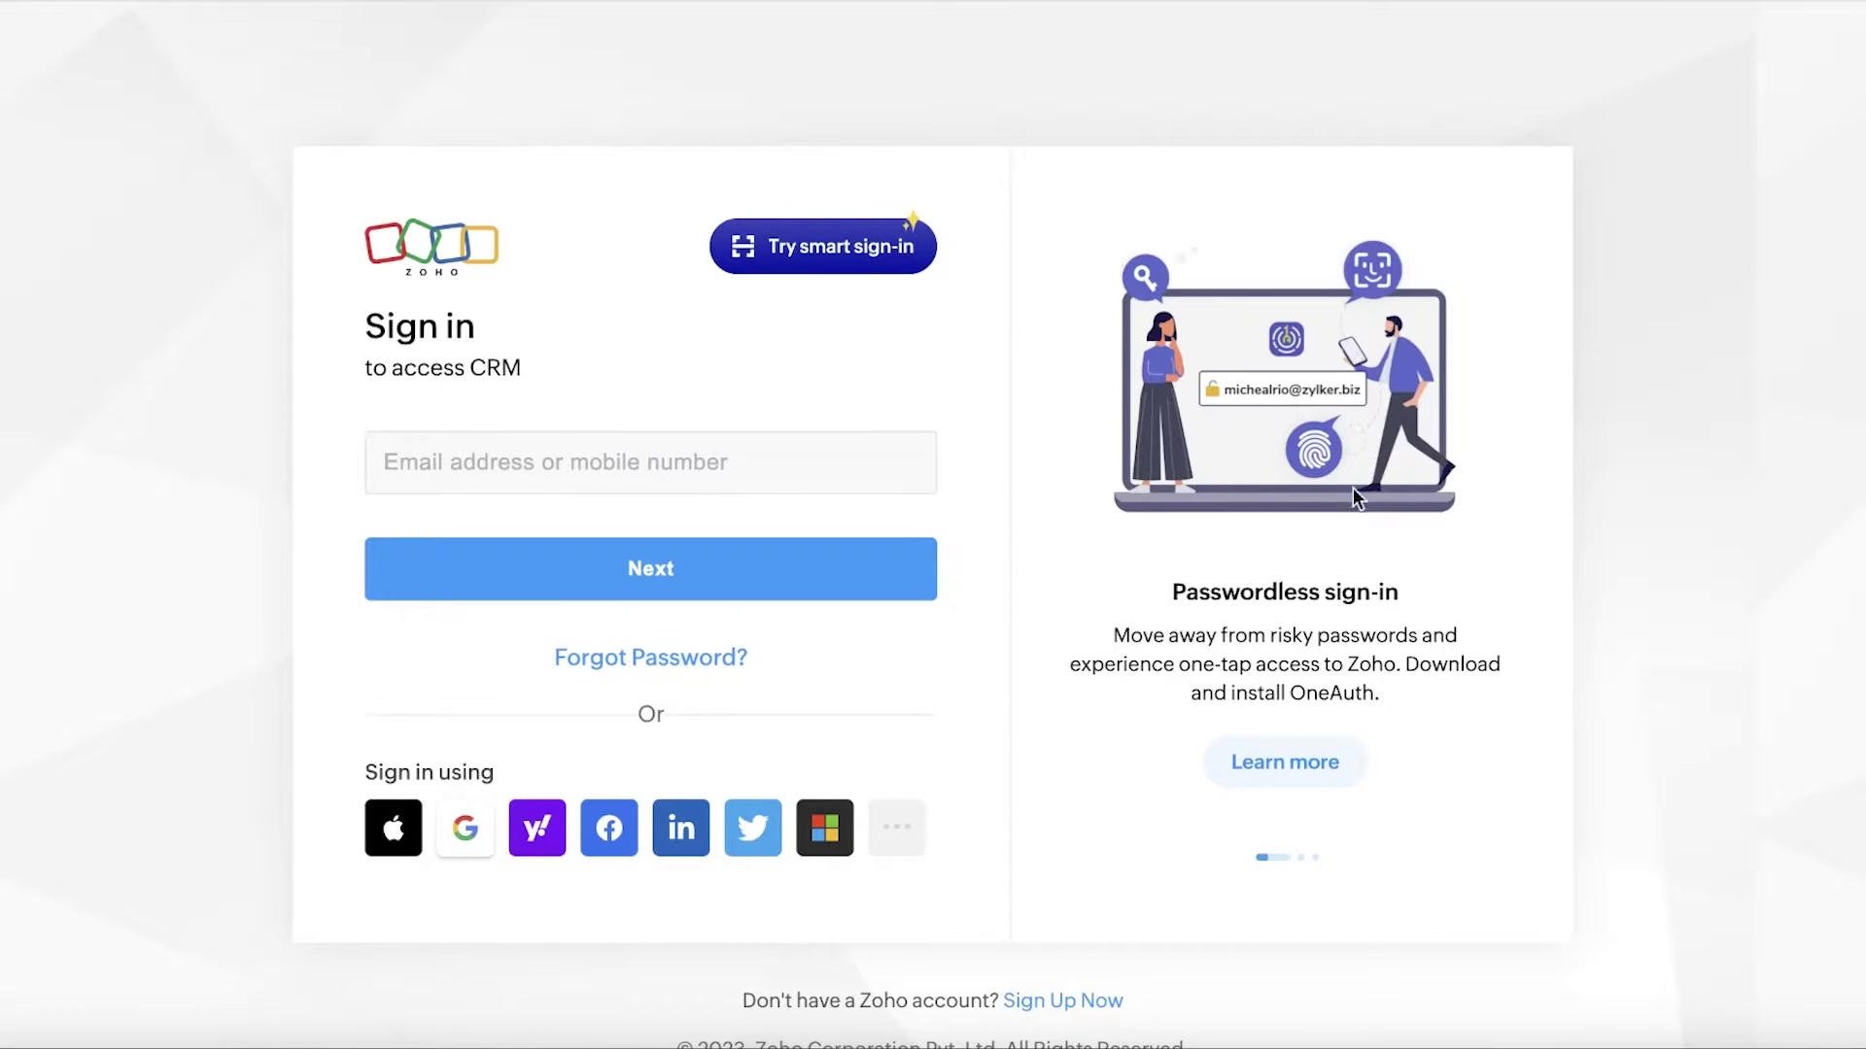
pyautogui.hotkey('alt', 'Left')
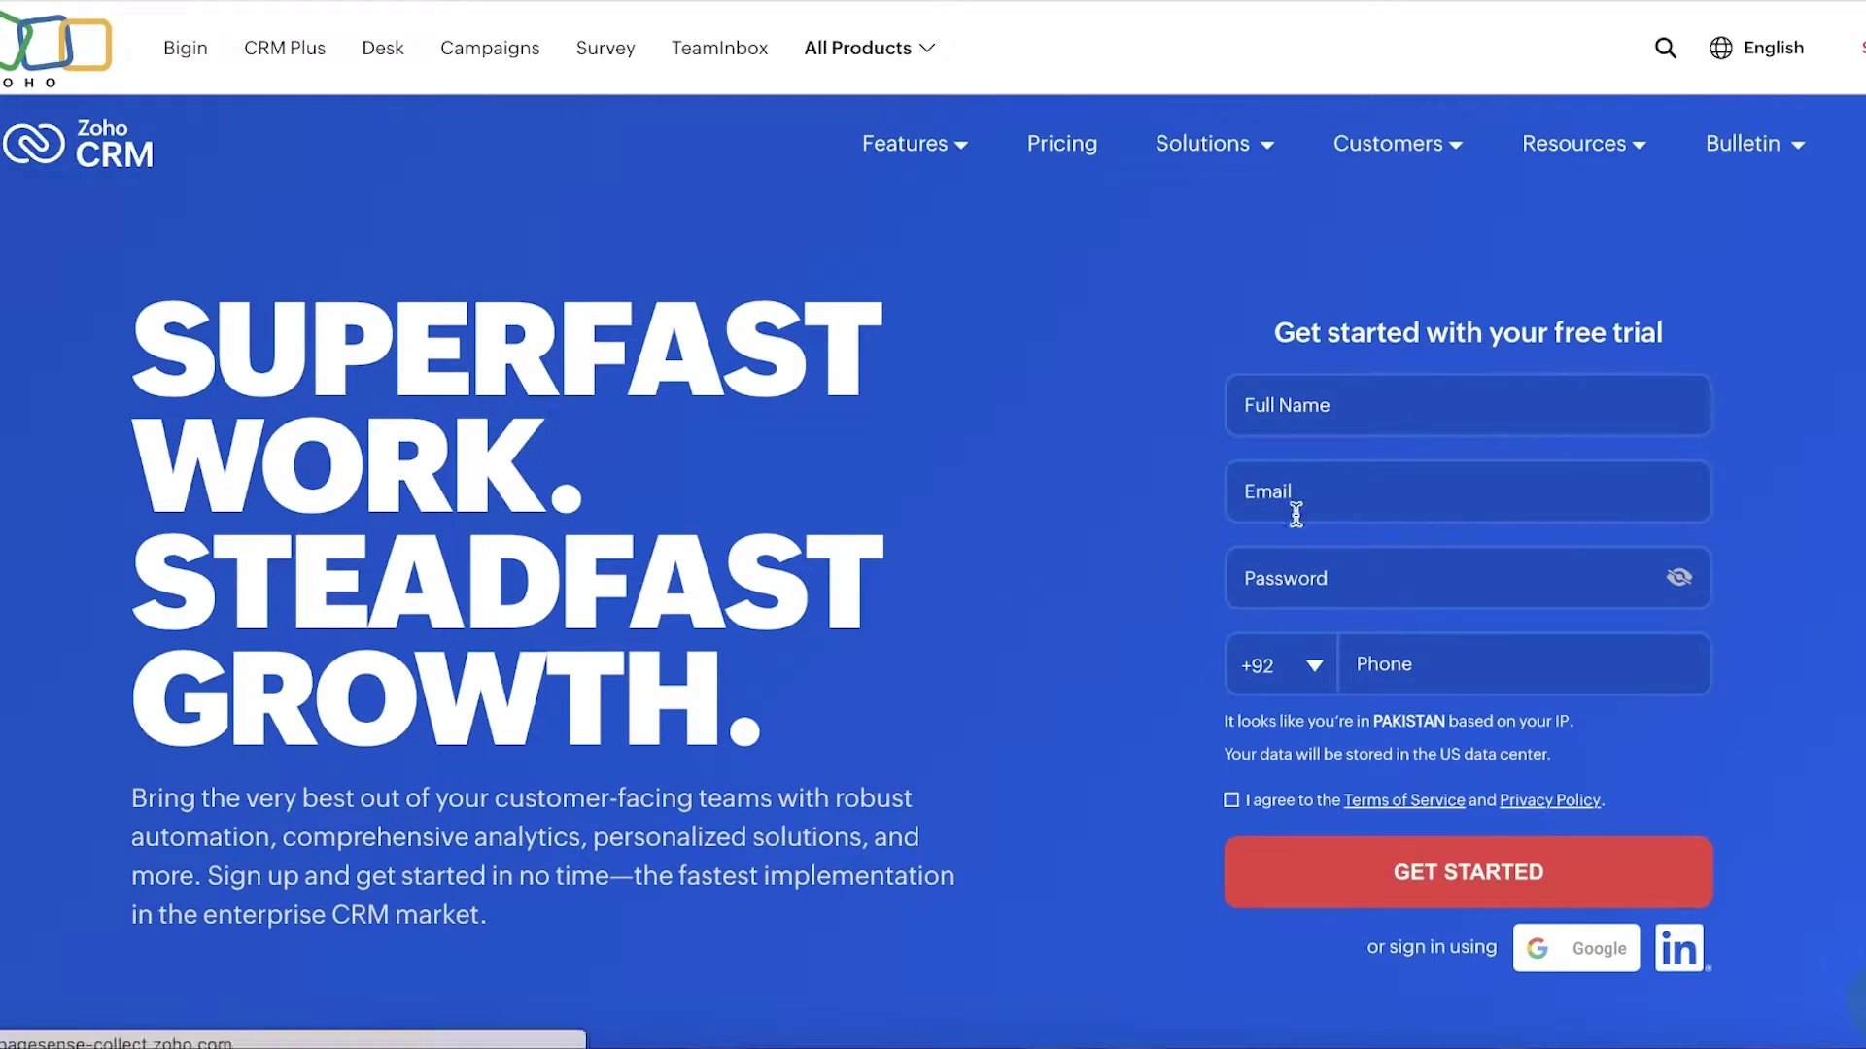
pyautogui.scroll(-3, 1311, 583)
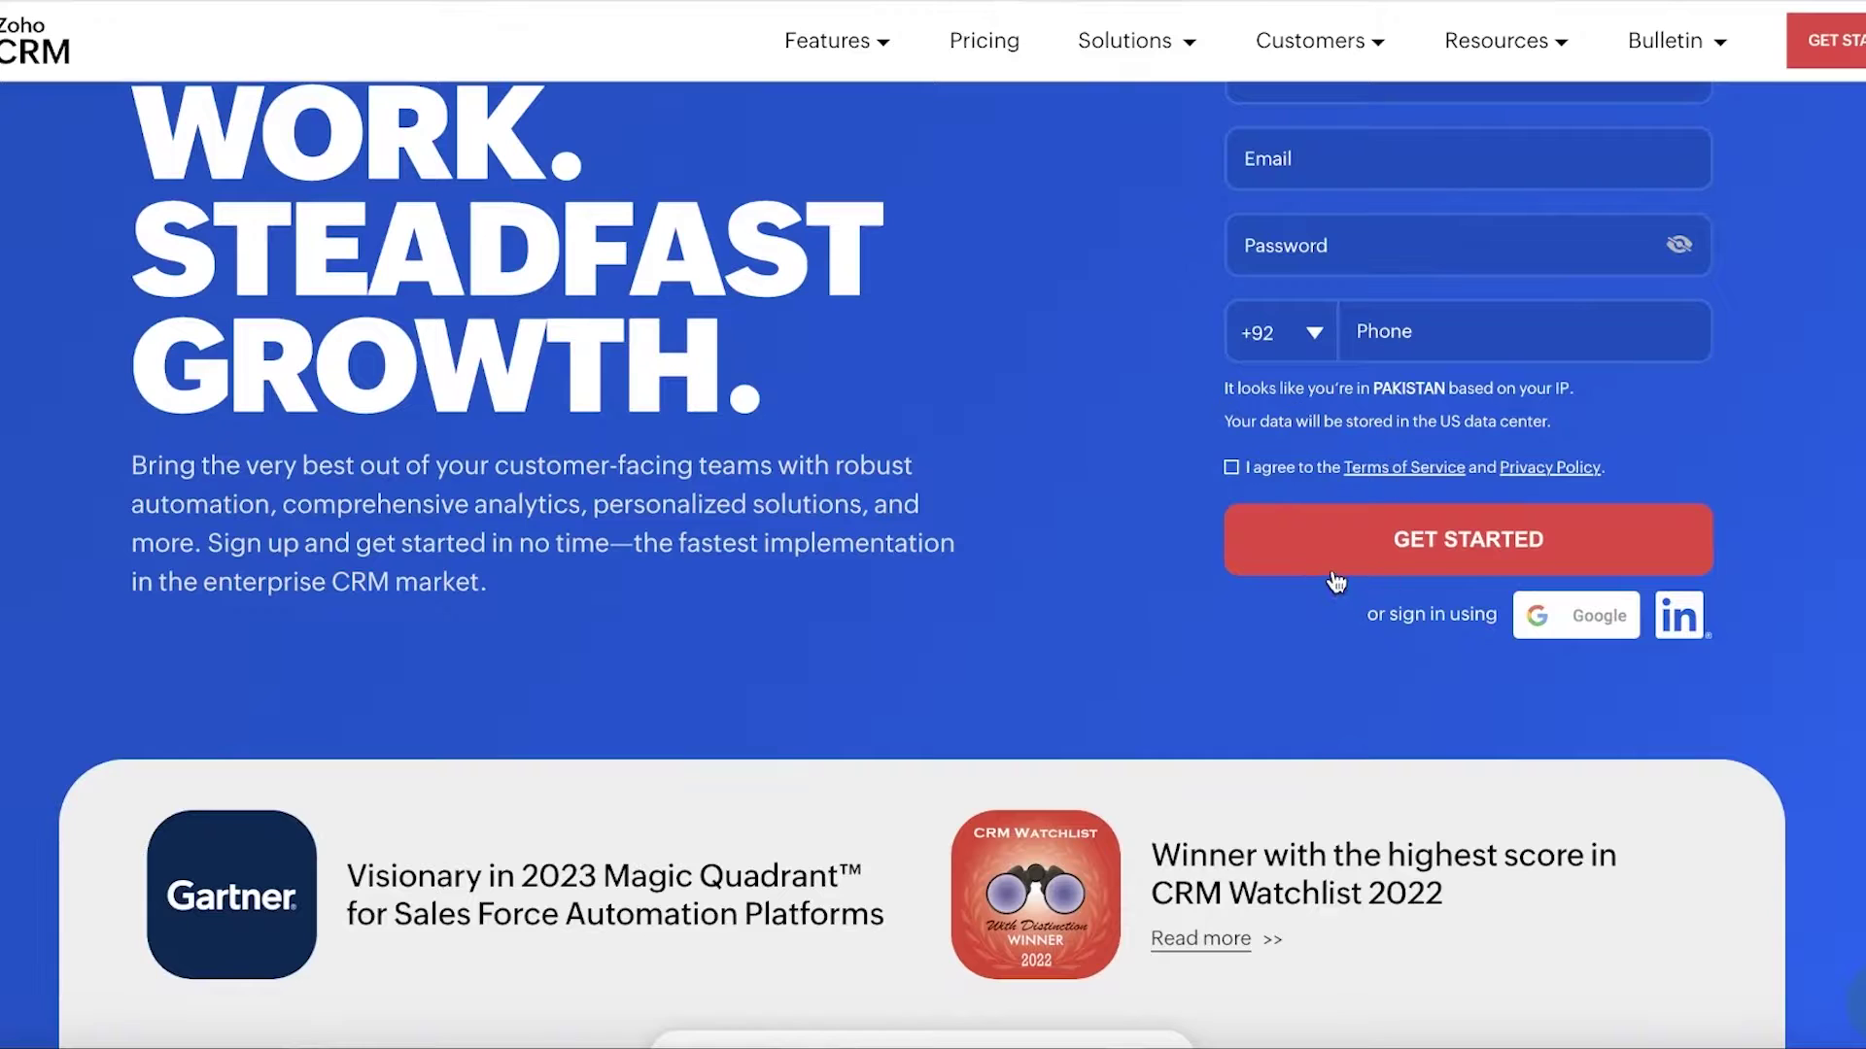
pyautogui.click(1817, 68)
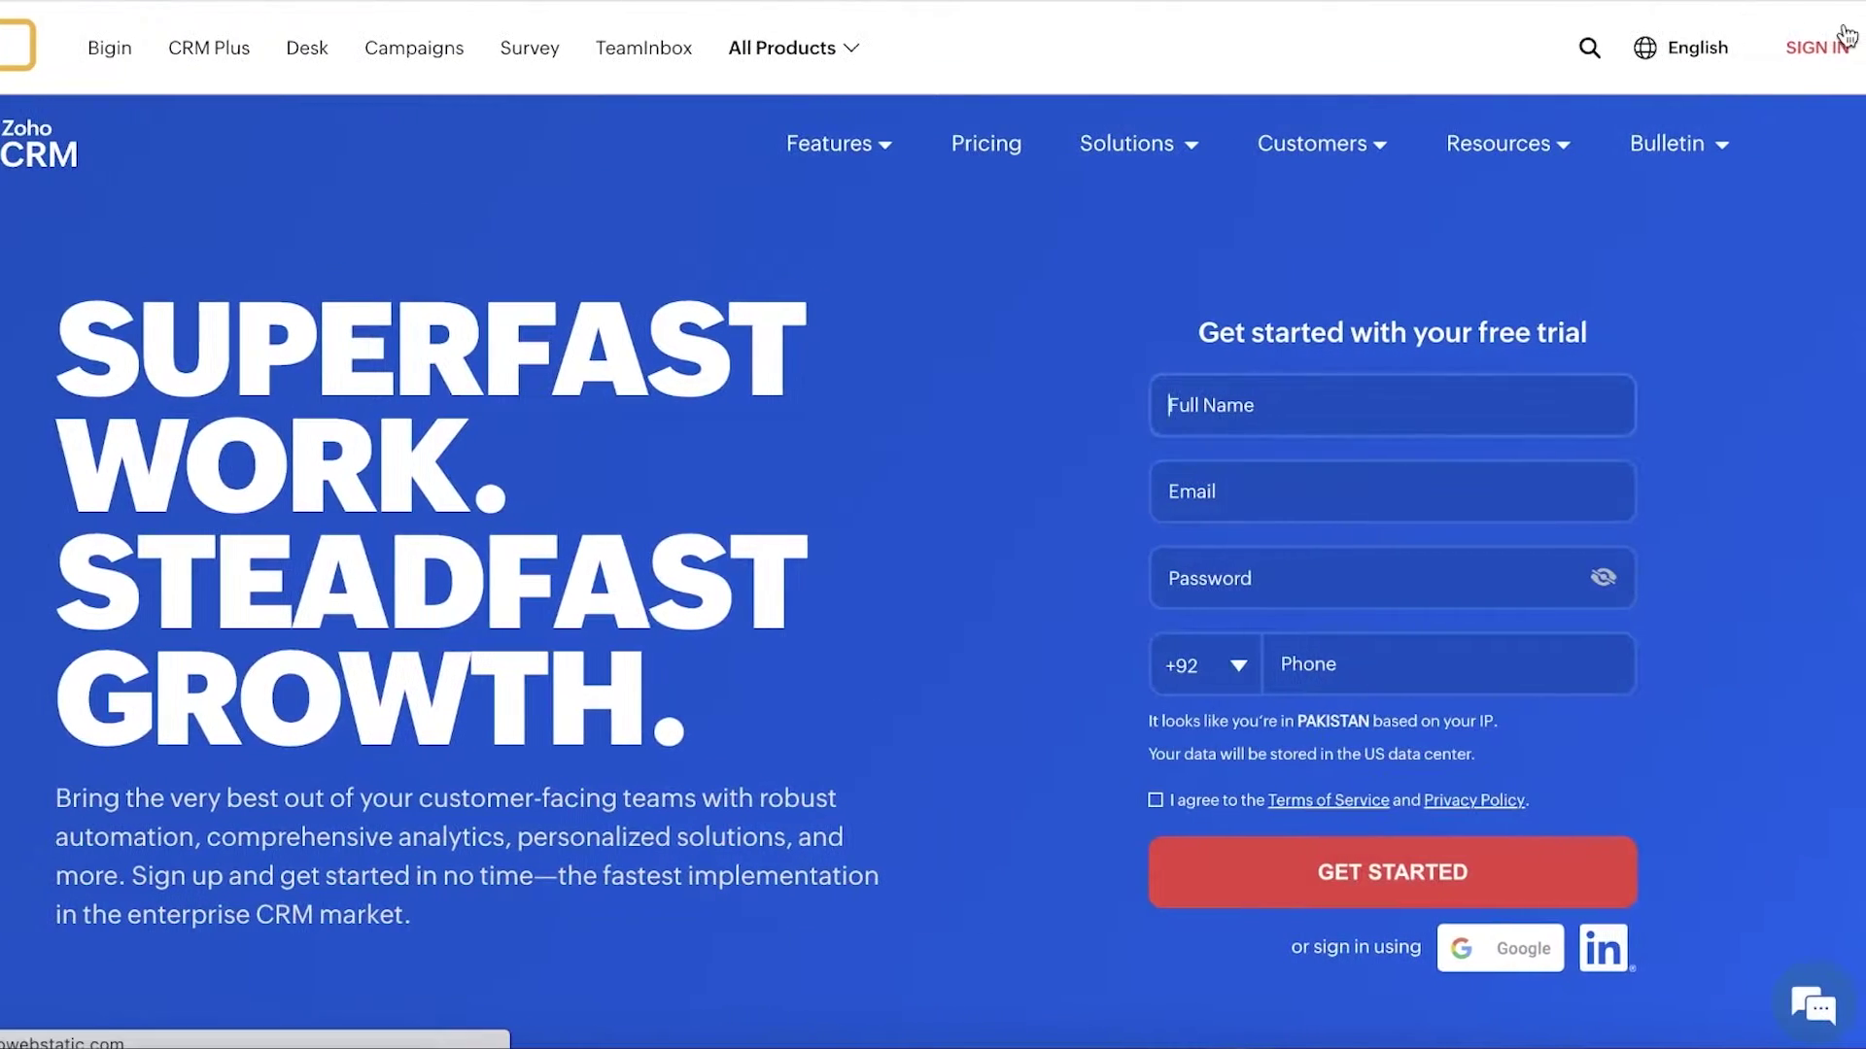
pyautogui.click(1844, 48)
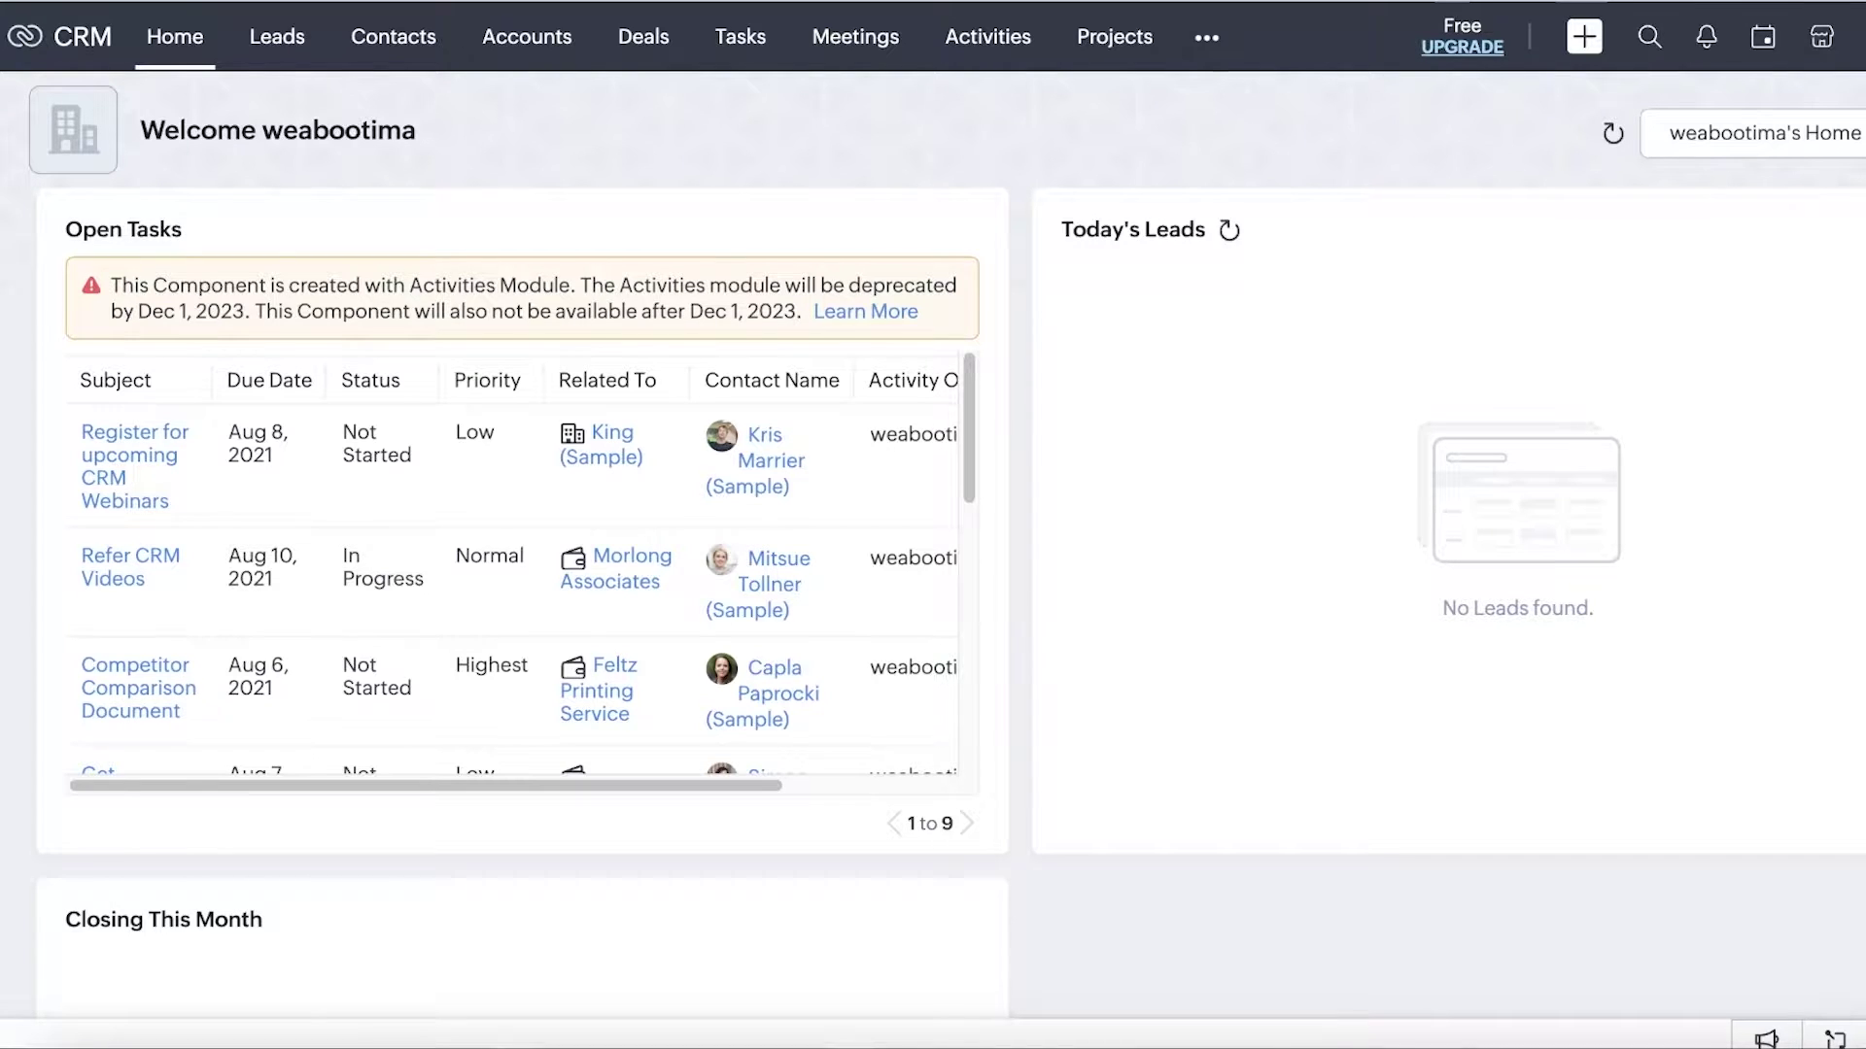
pyautogui.moveTo(654, 294)
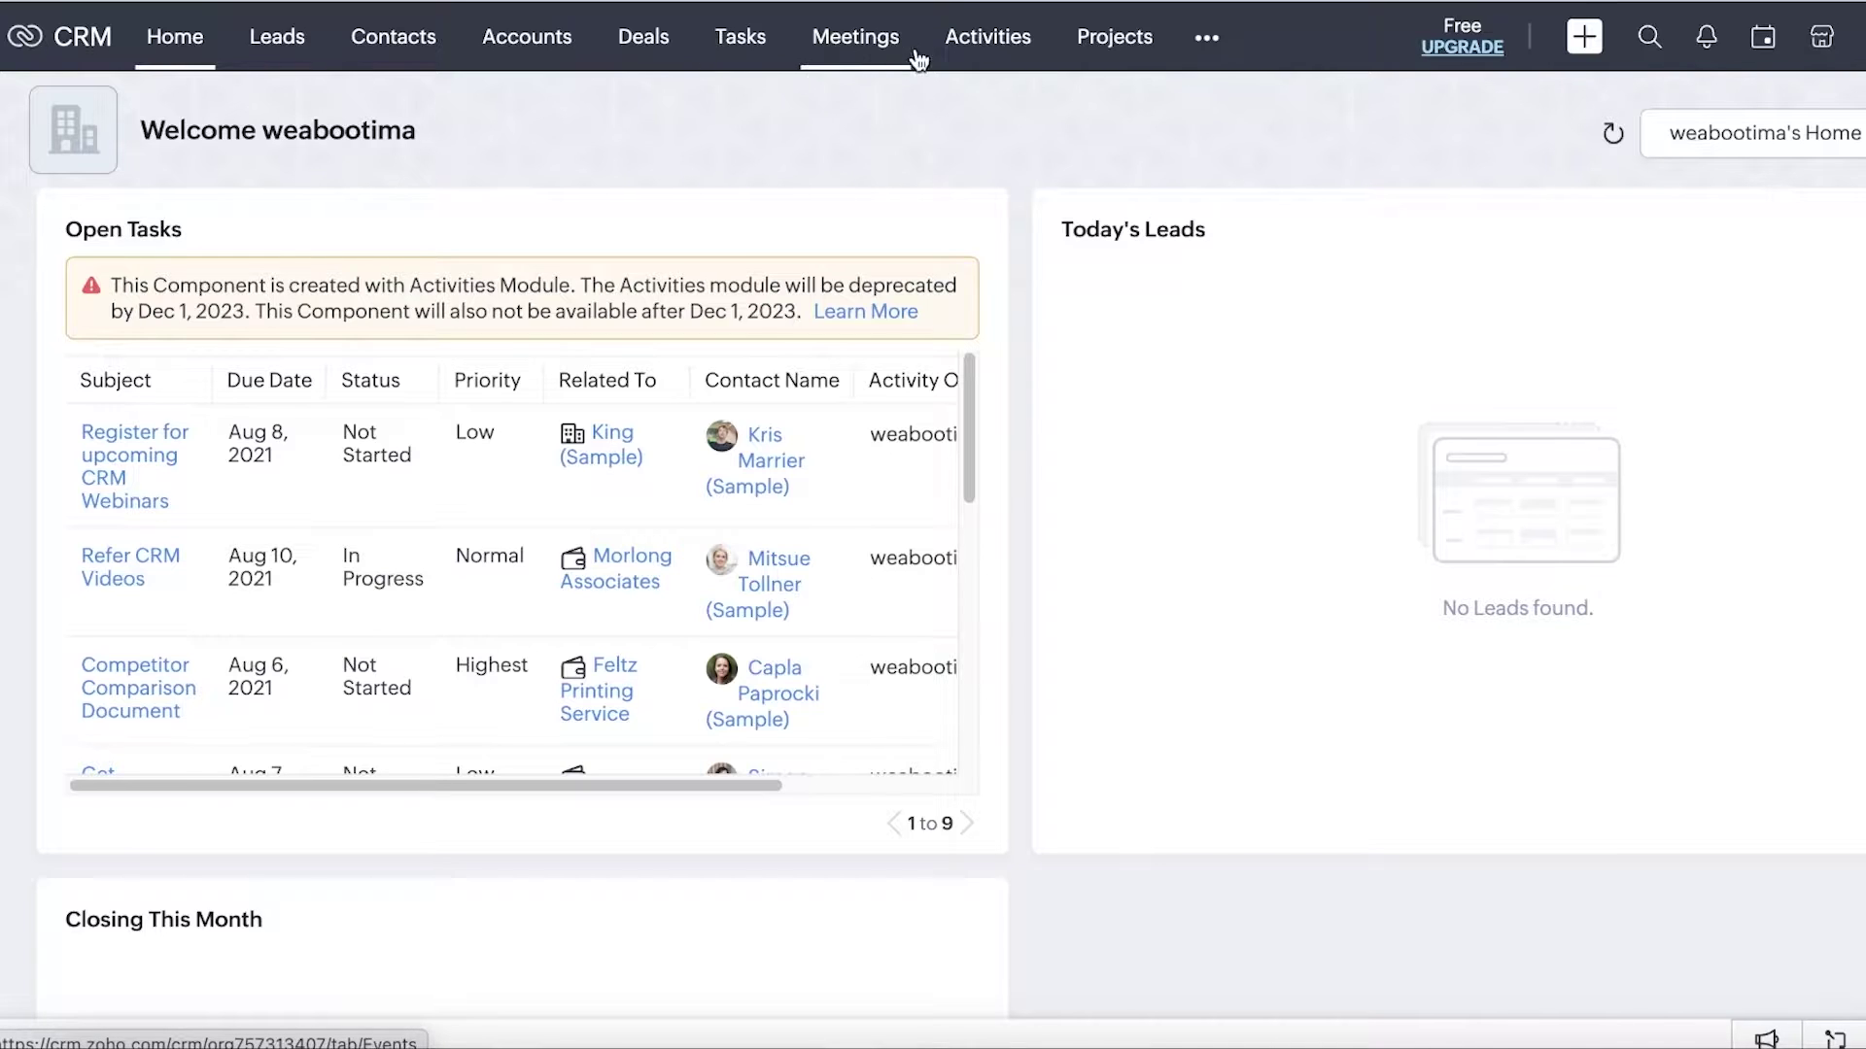
pyautogui.click(1231, 37)
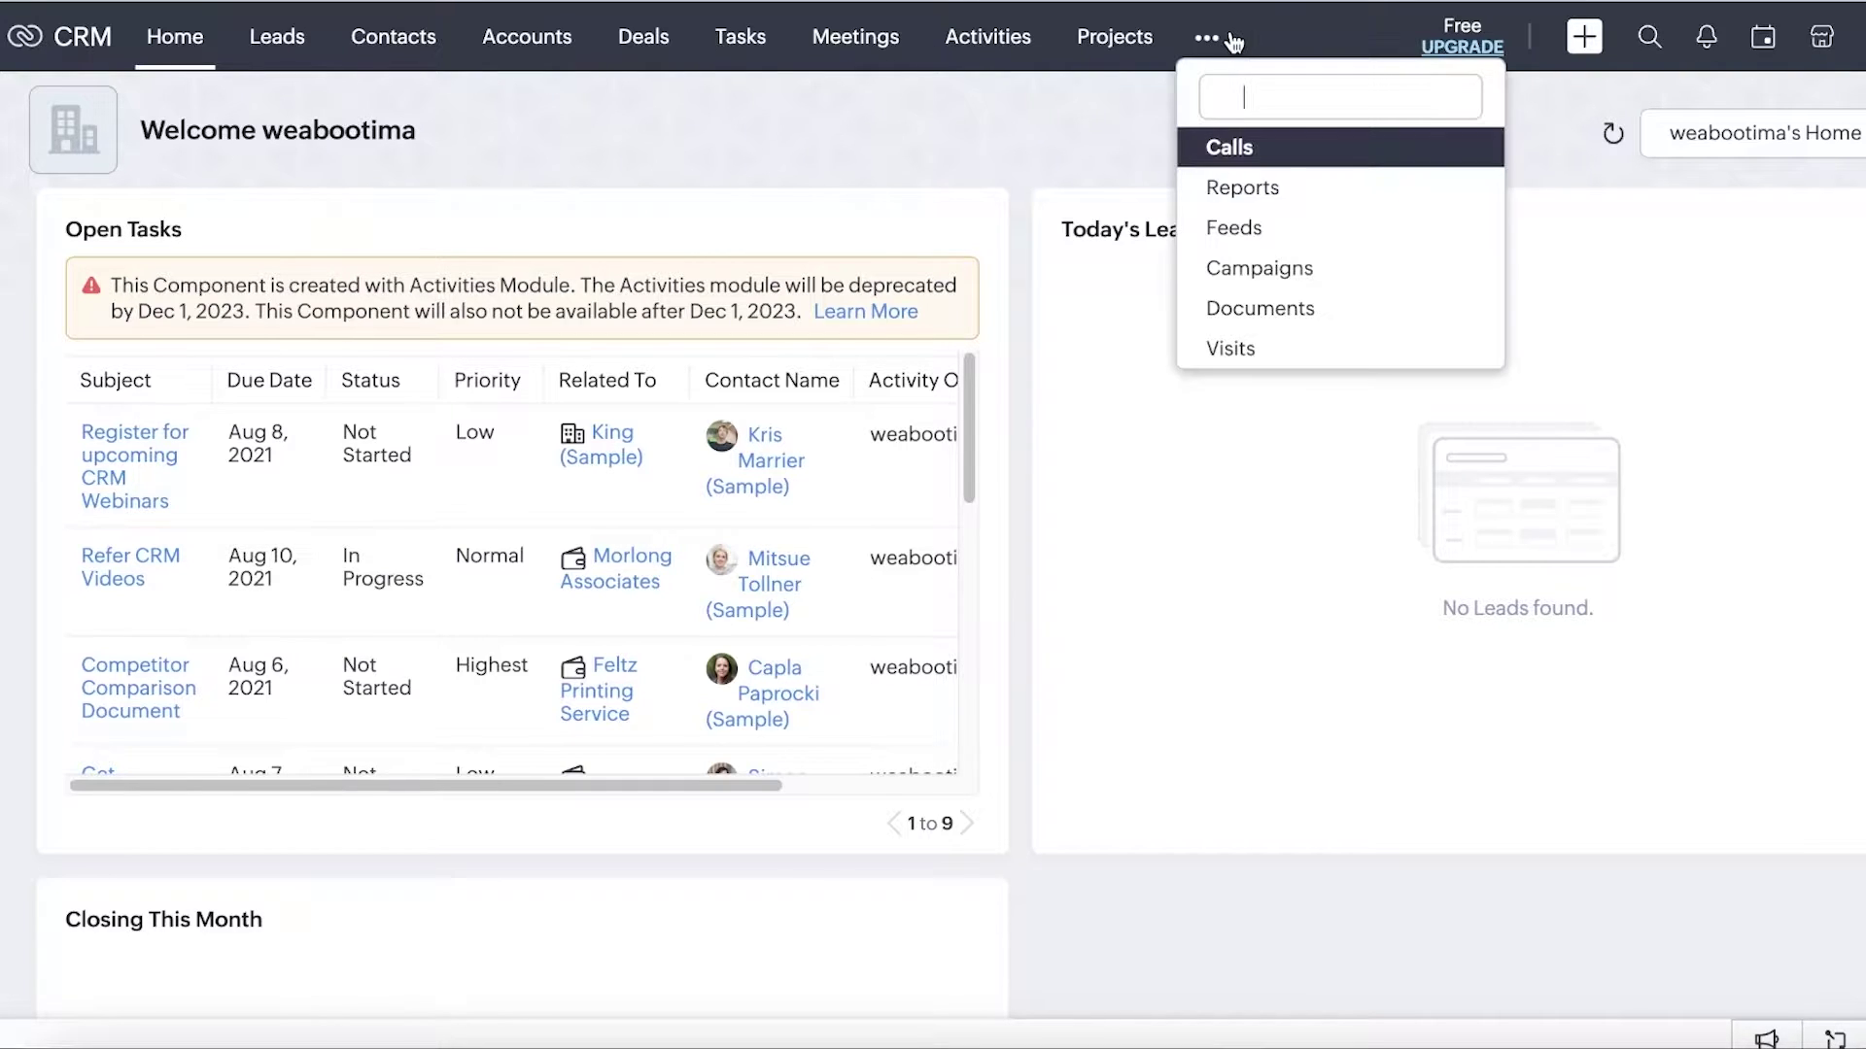
pyautogui.click(1106, 95)
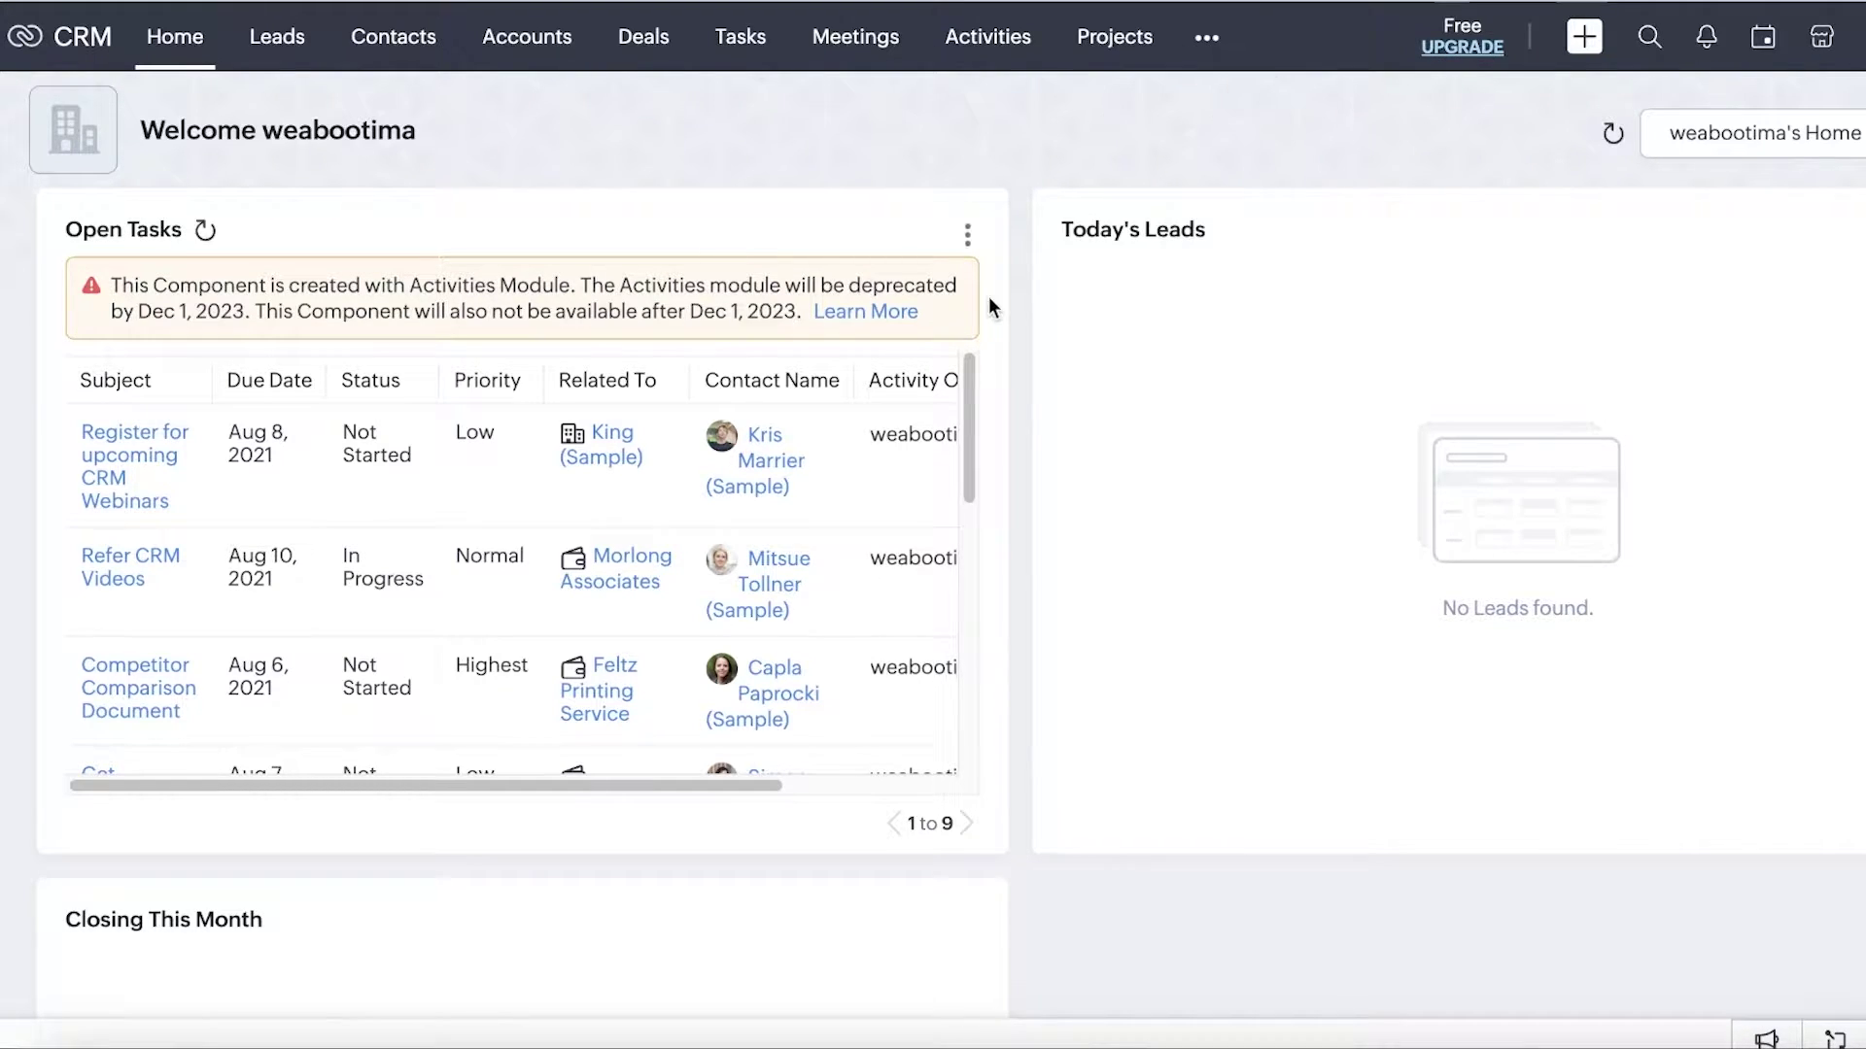
pyautogui.click(1453, 46)
pyautogui.click(1087, 41)
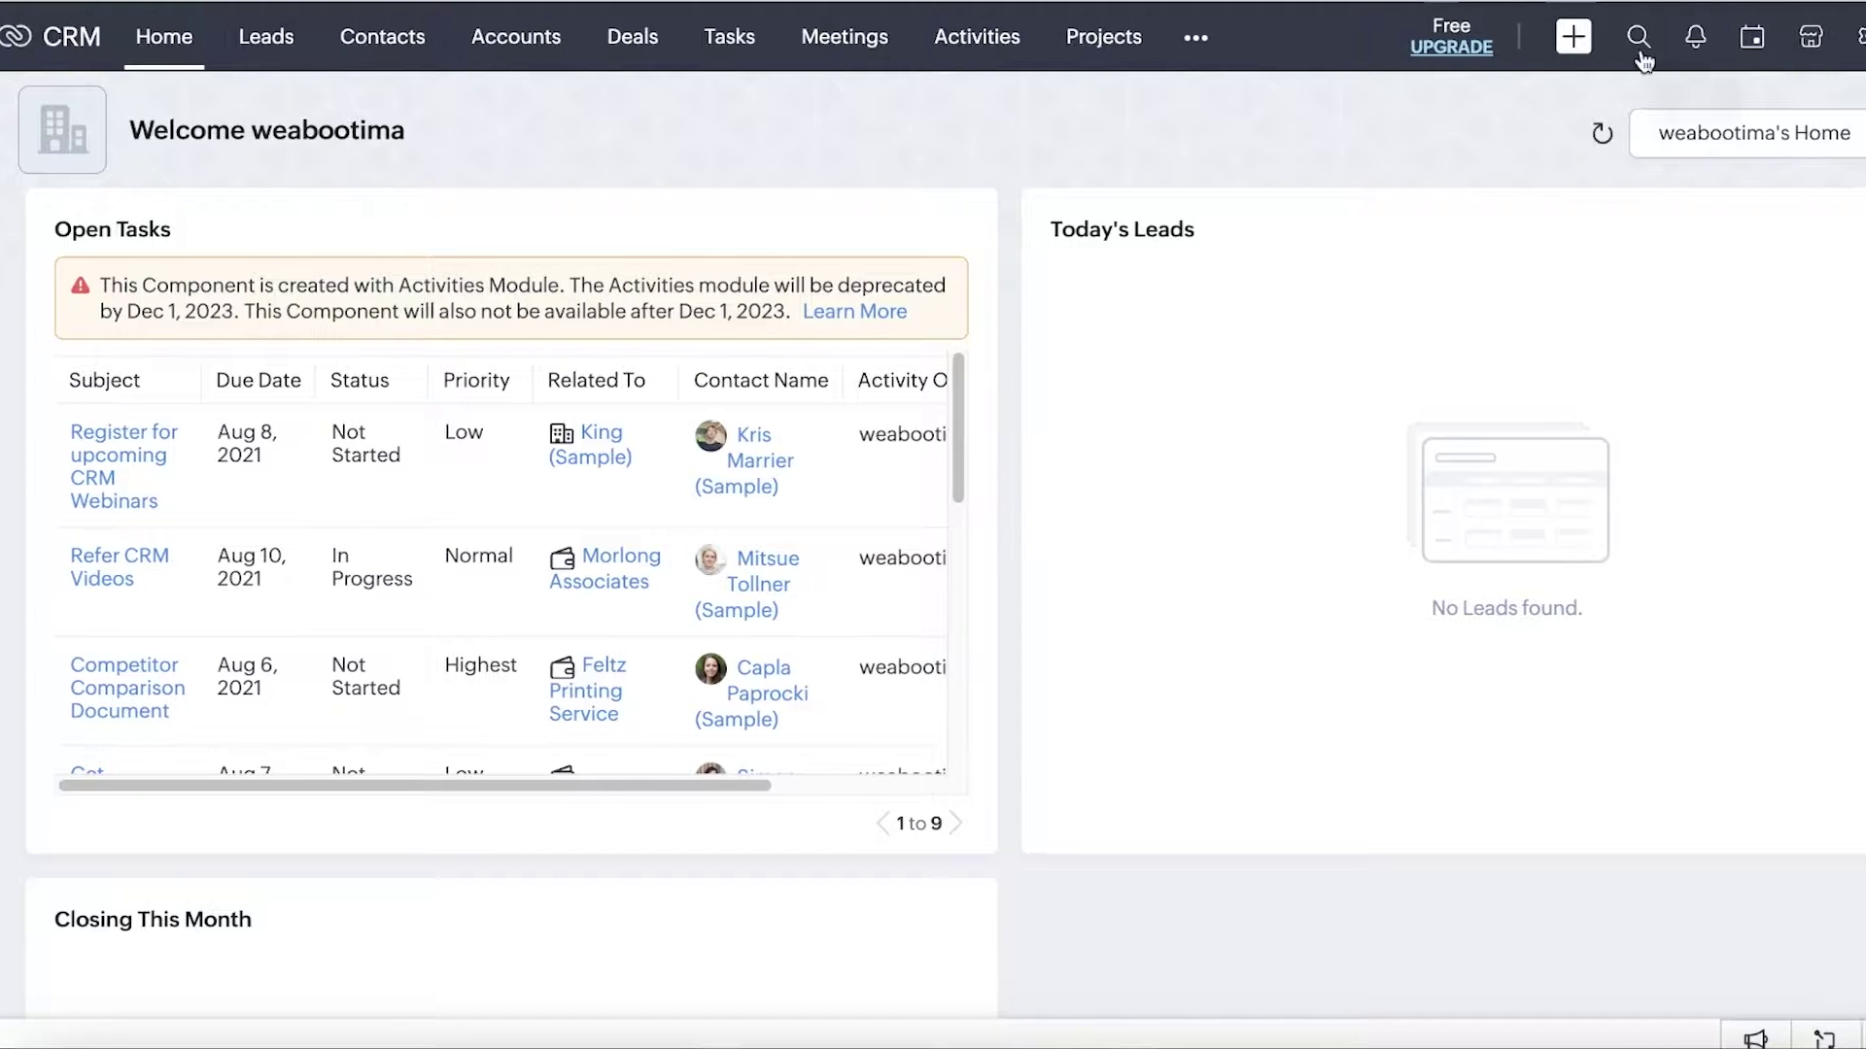
pyautogui.click(1759, 36)
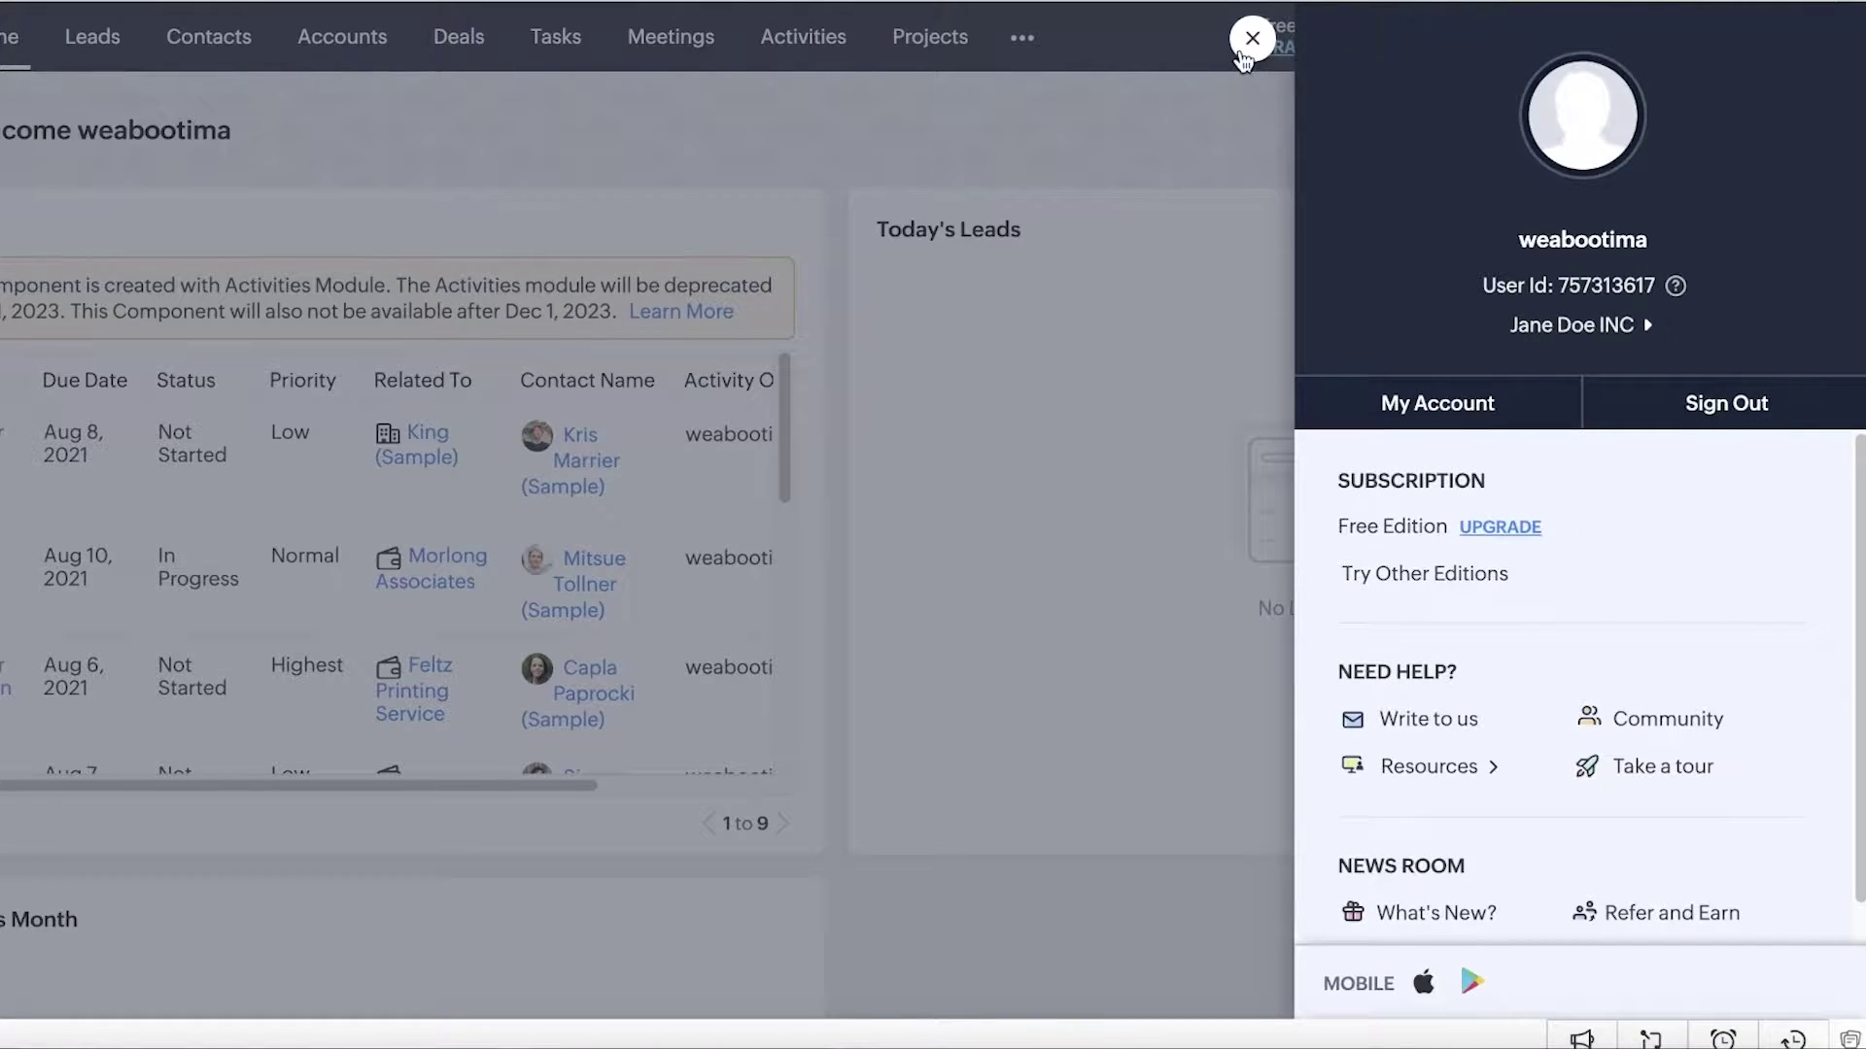
pyautogui.click(1253, 38)
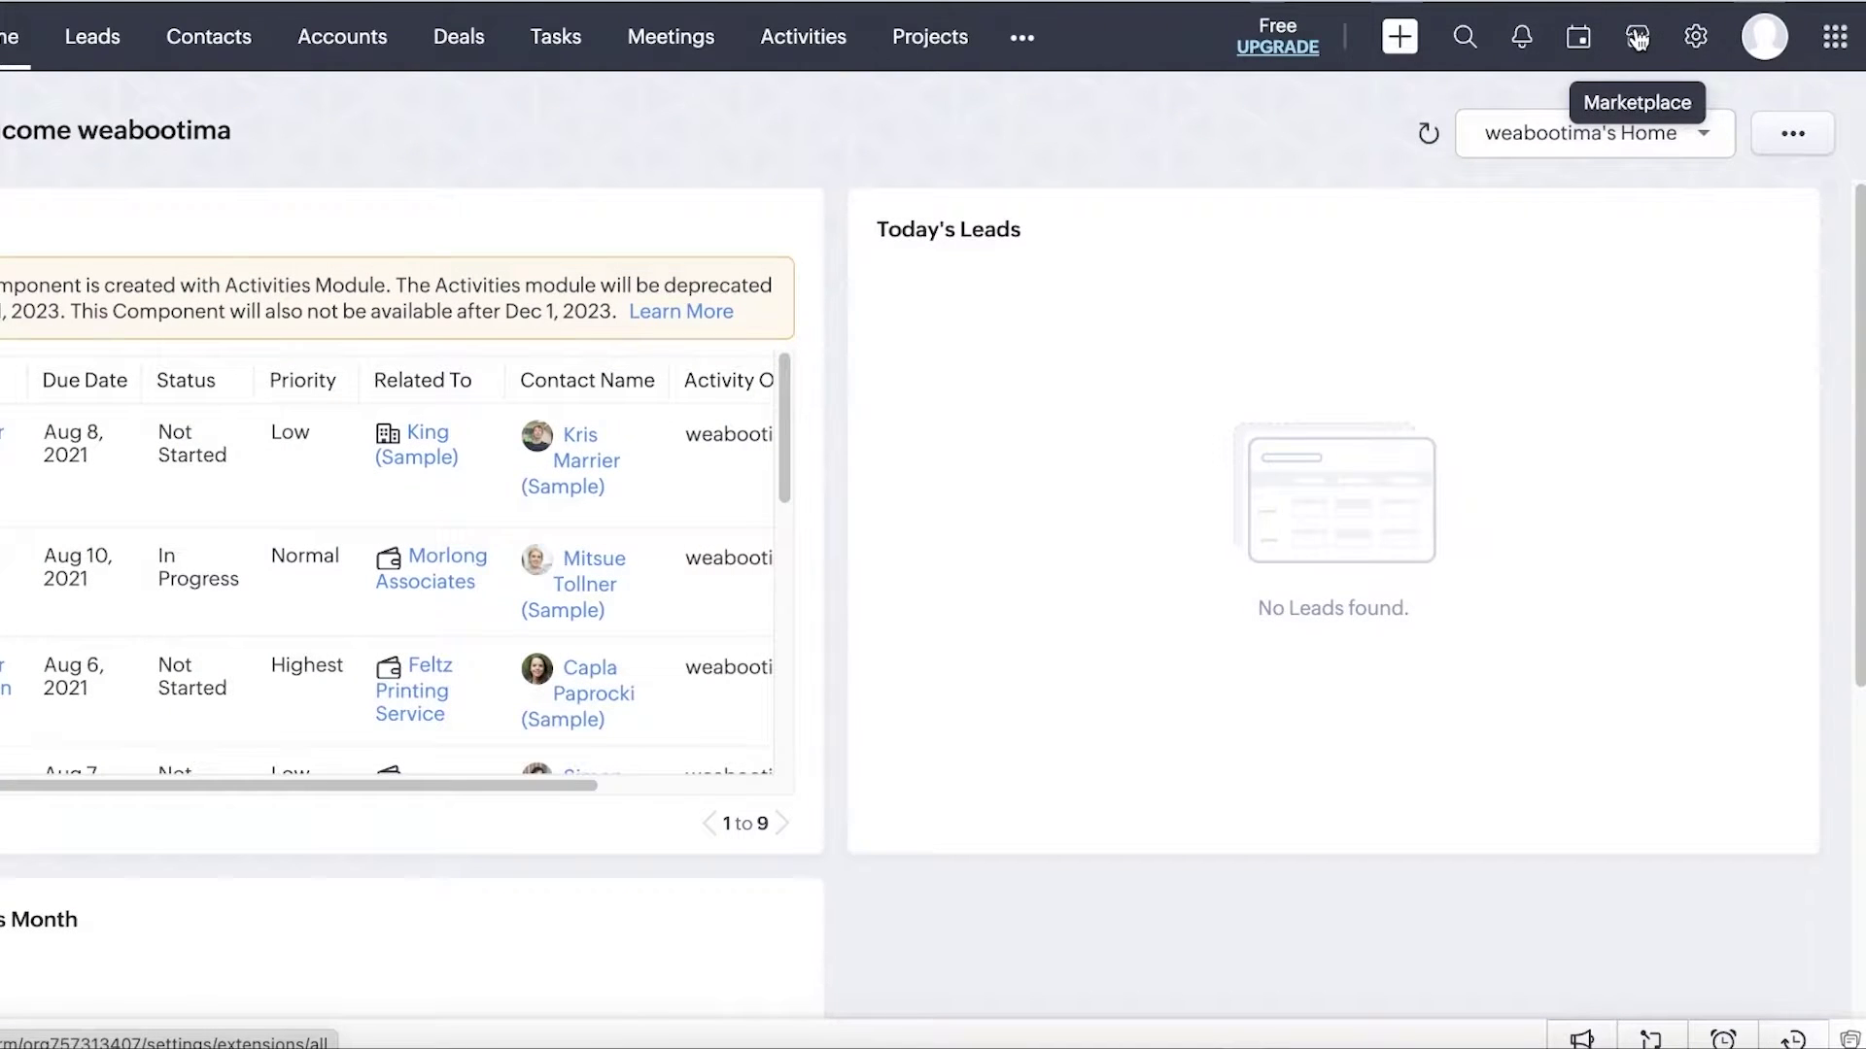
# In Setup > Email, check the default From Address options, Email Deliverability, and Email Configuration.
pyautogui.click(1692, 37)
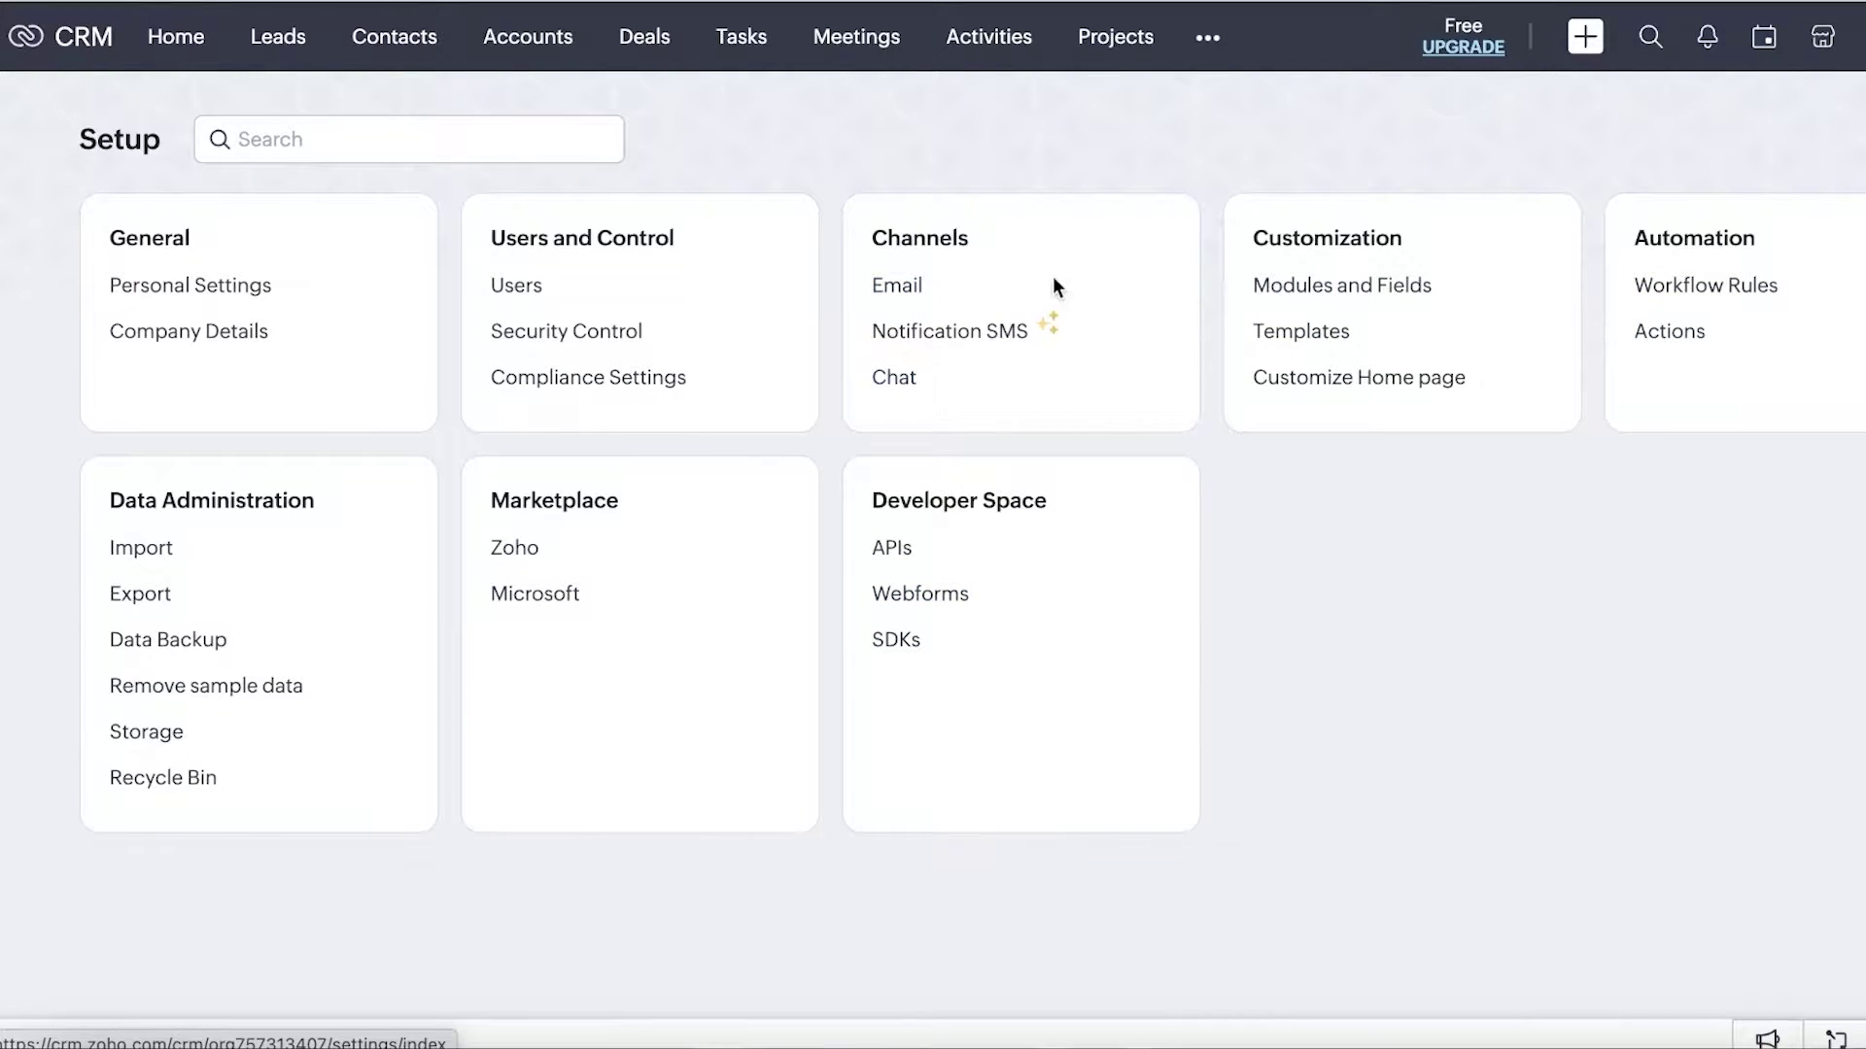
pyautogui.click(892, 296)
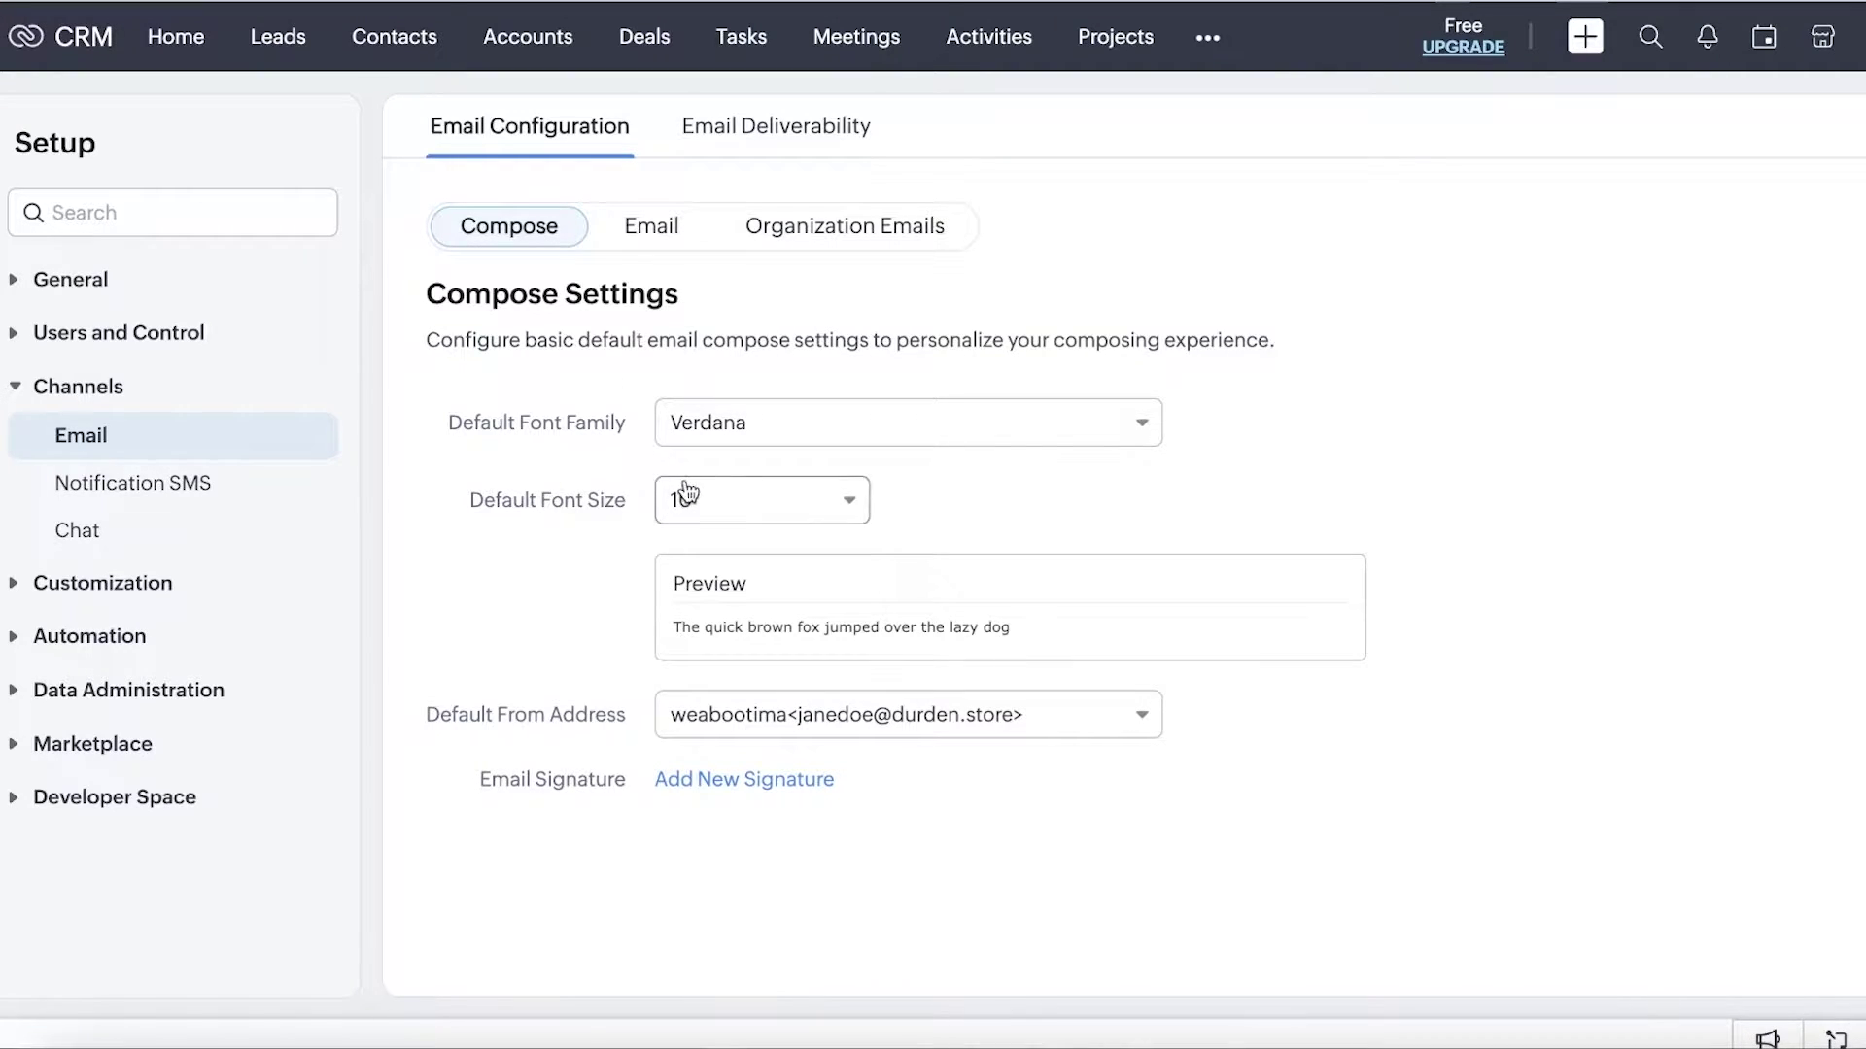
pyautogui.click(837, 715)
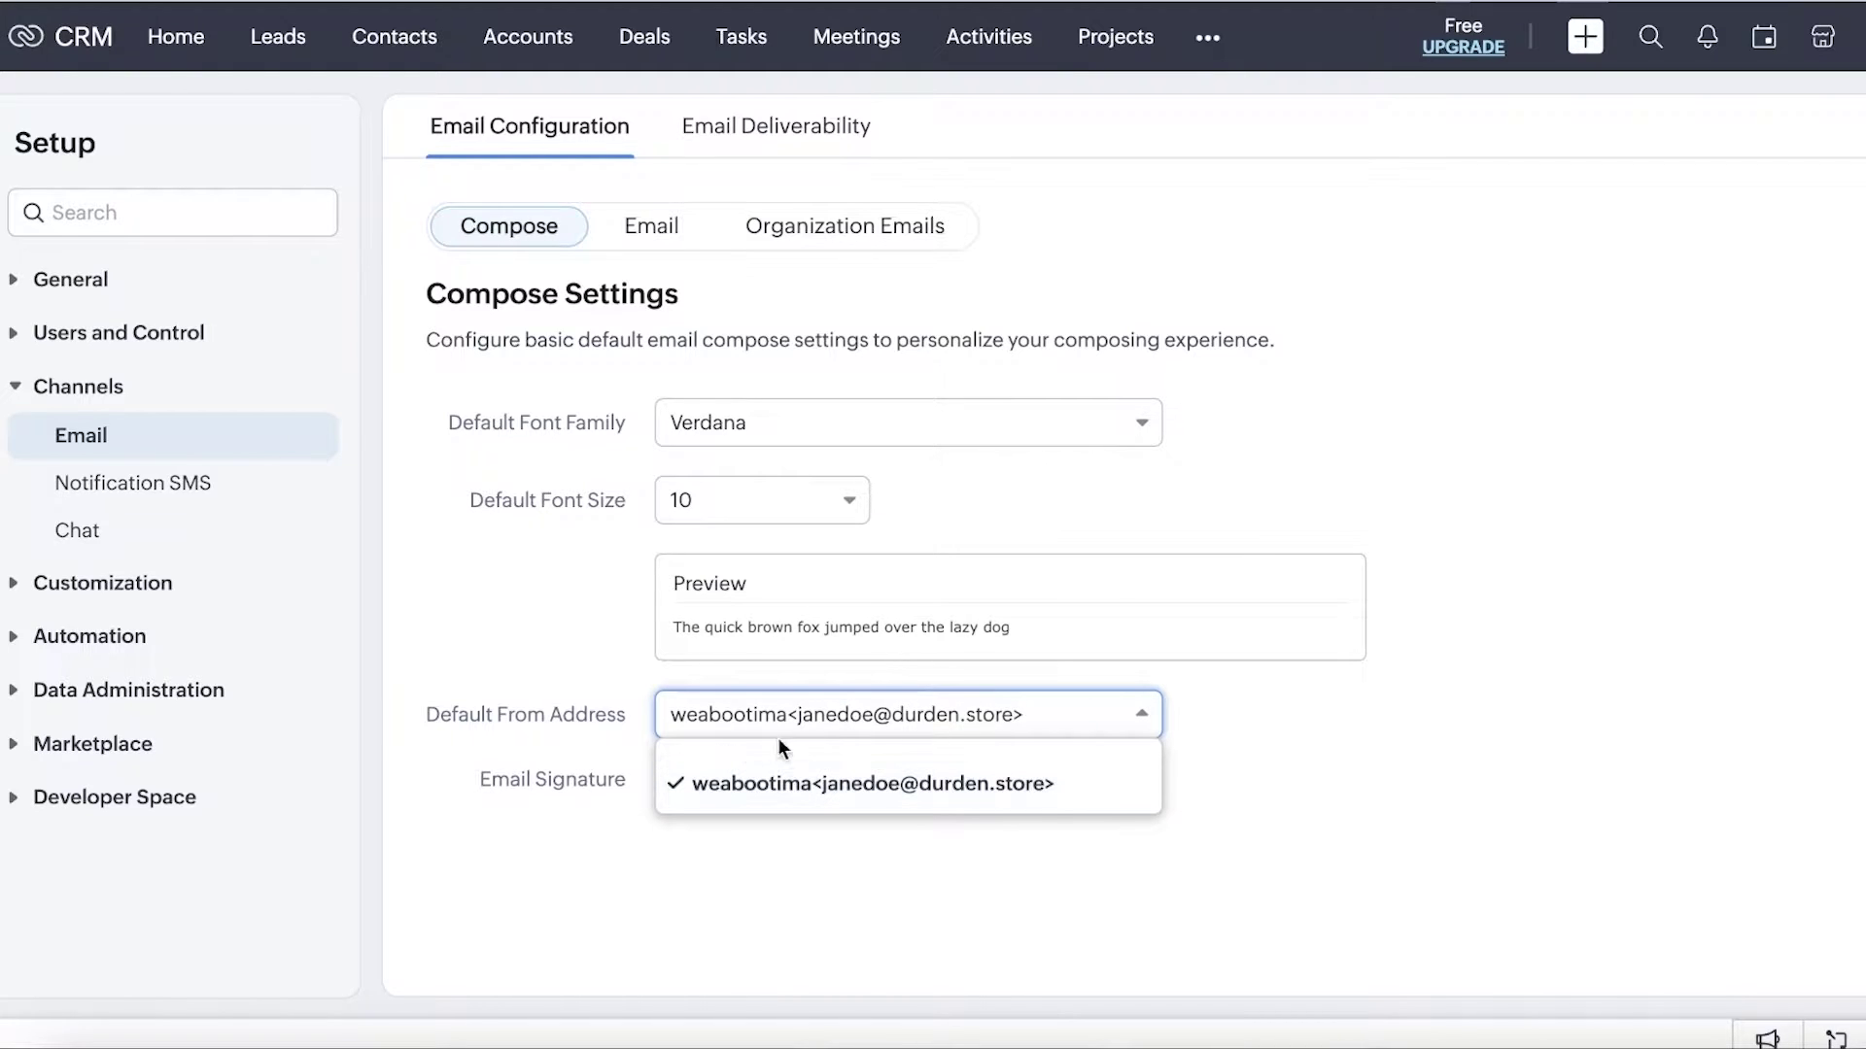
pyautogui.click(822, 734)
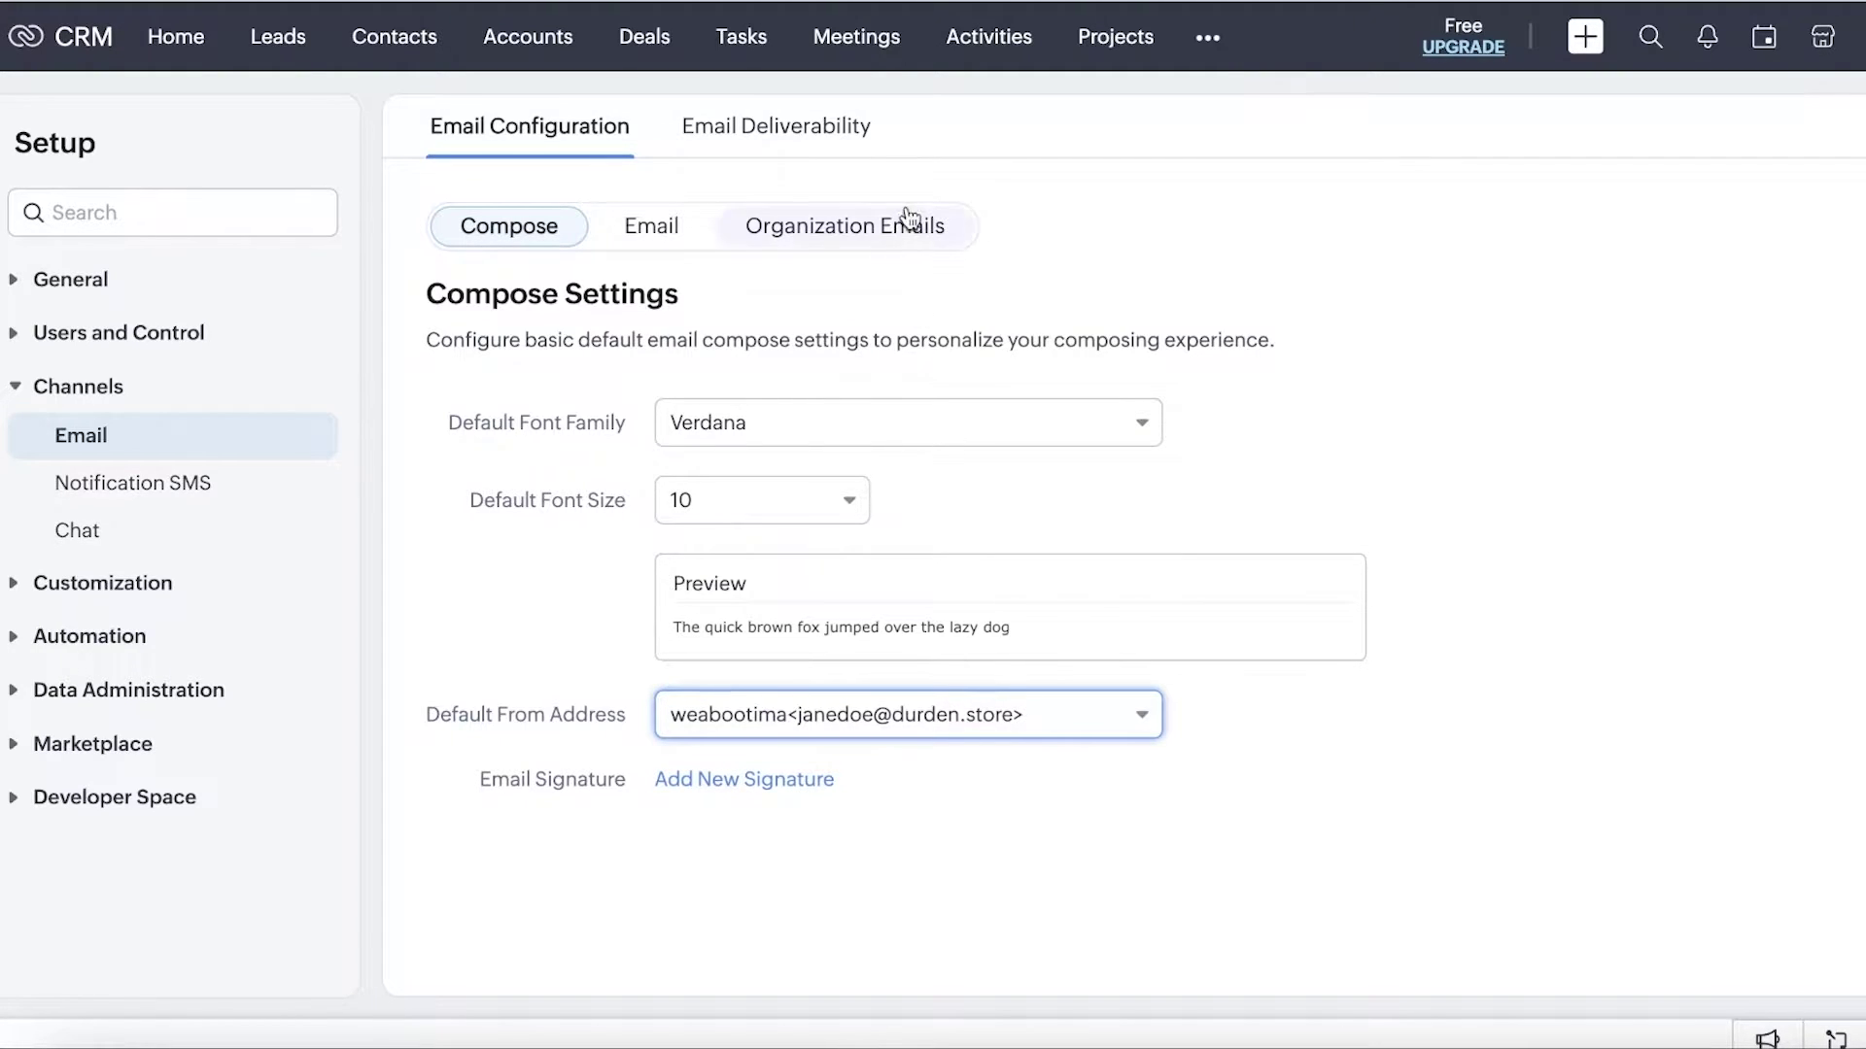
pyautogui.click(775, 124)
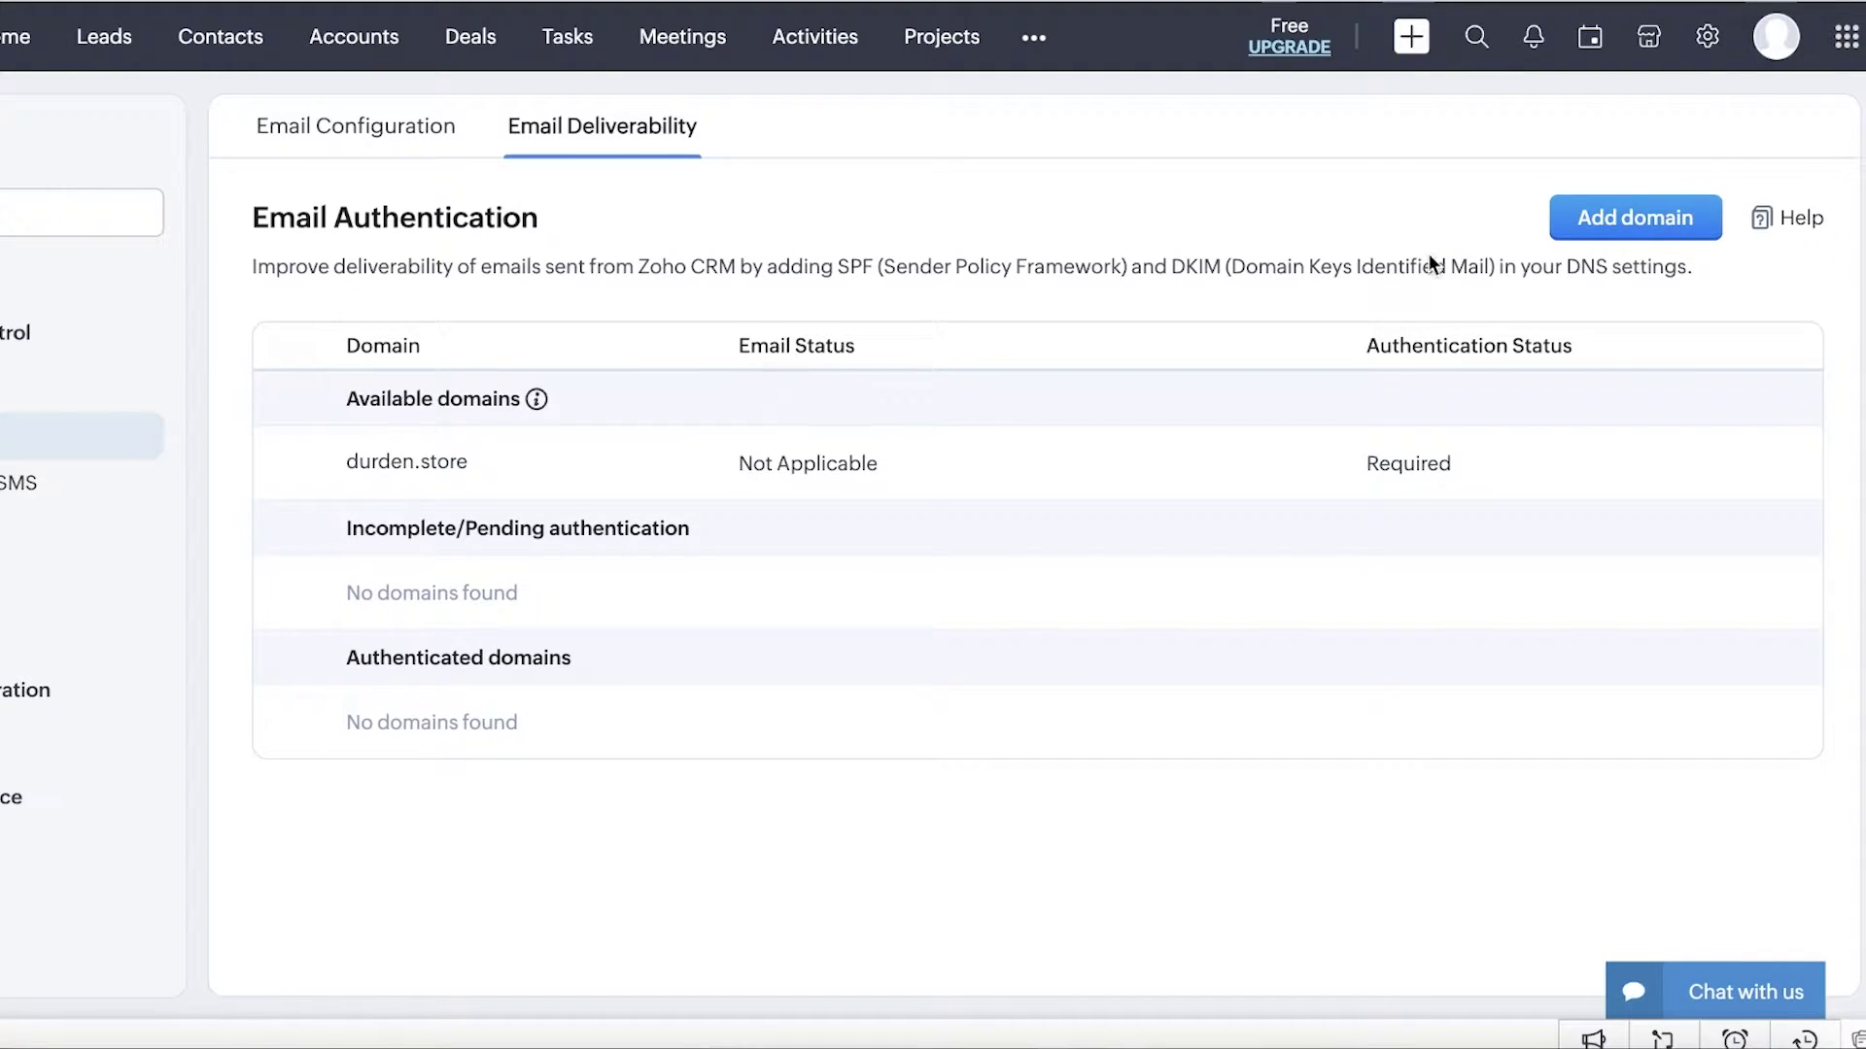
pyautogui.click(375, 126)
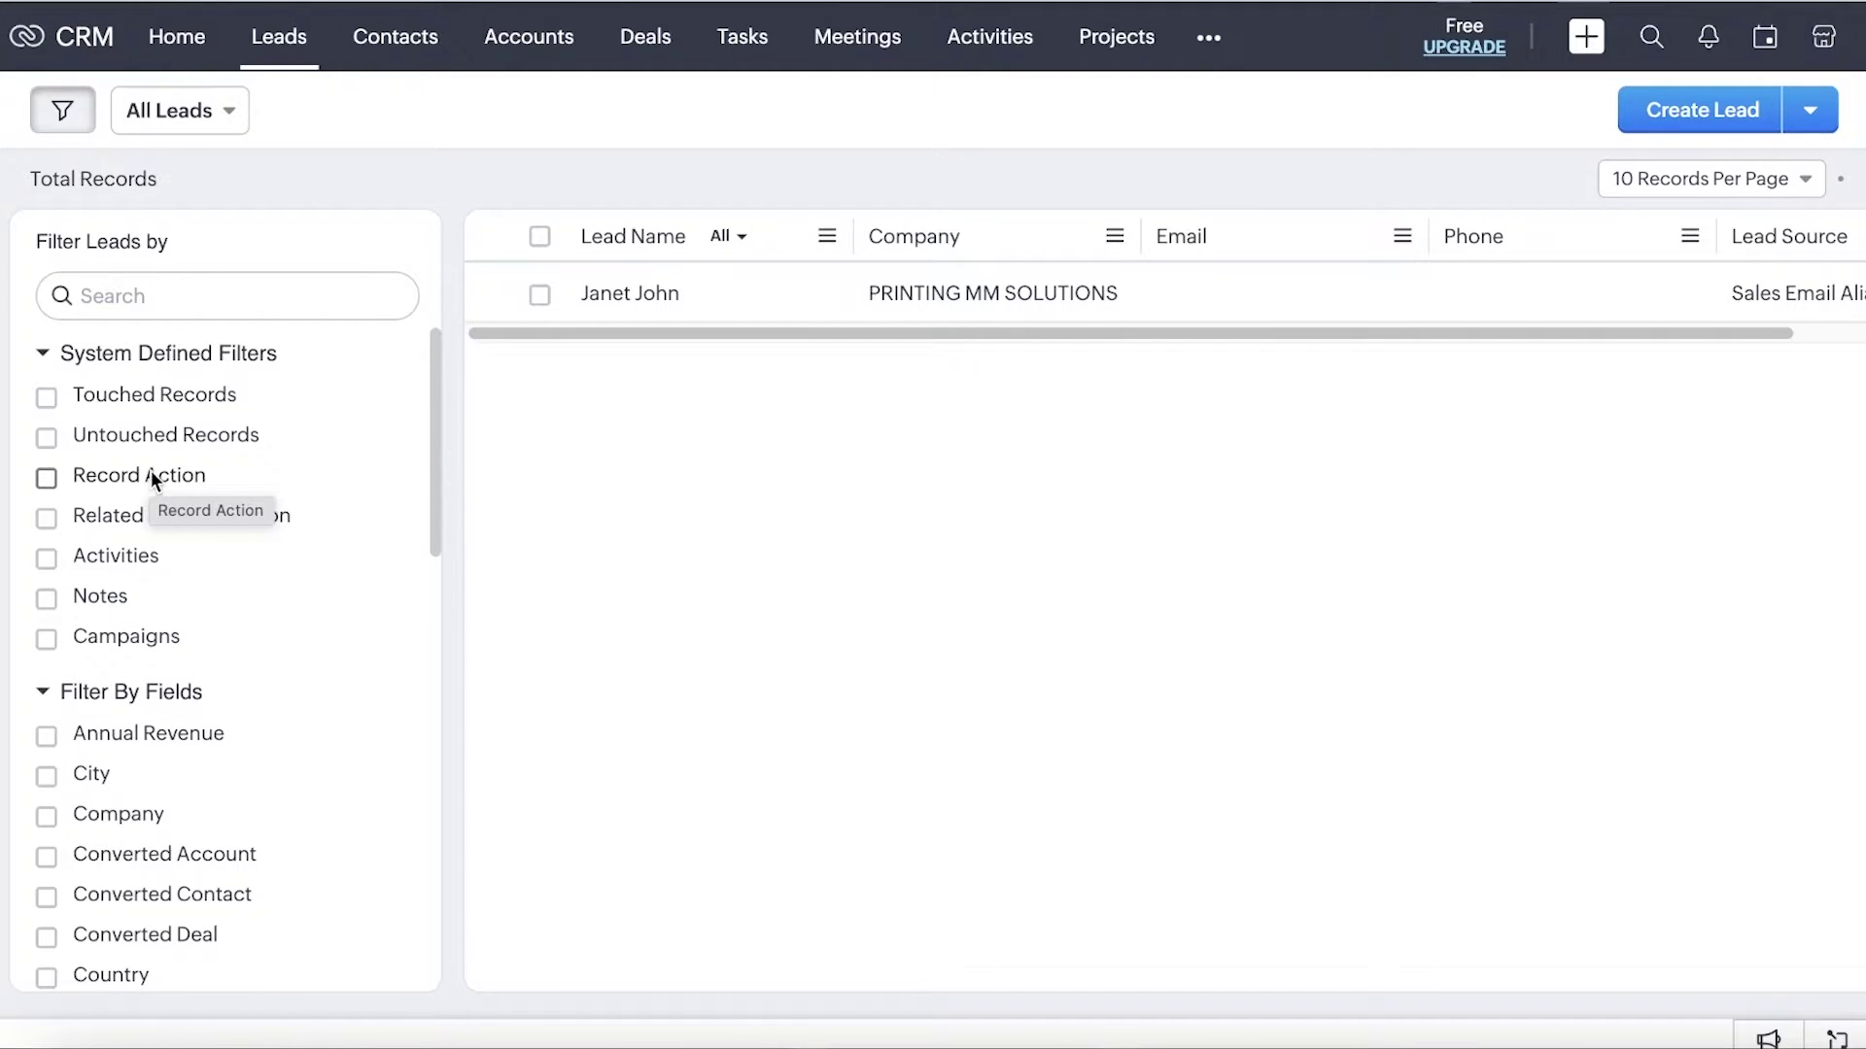
# Start Import Leads from the Create Lead menu, then return to the All Leads list.
pyautogui.scroll(-3, 404, 563)
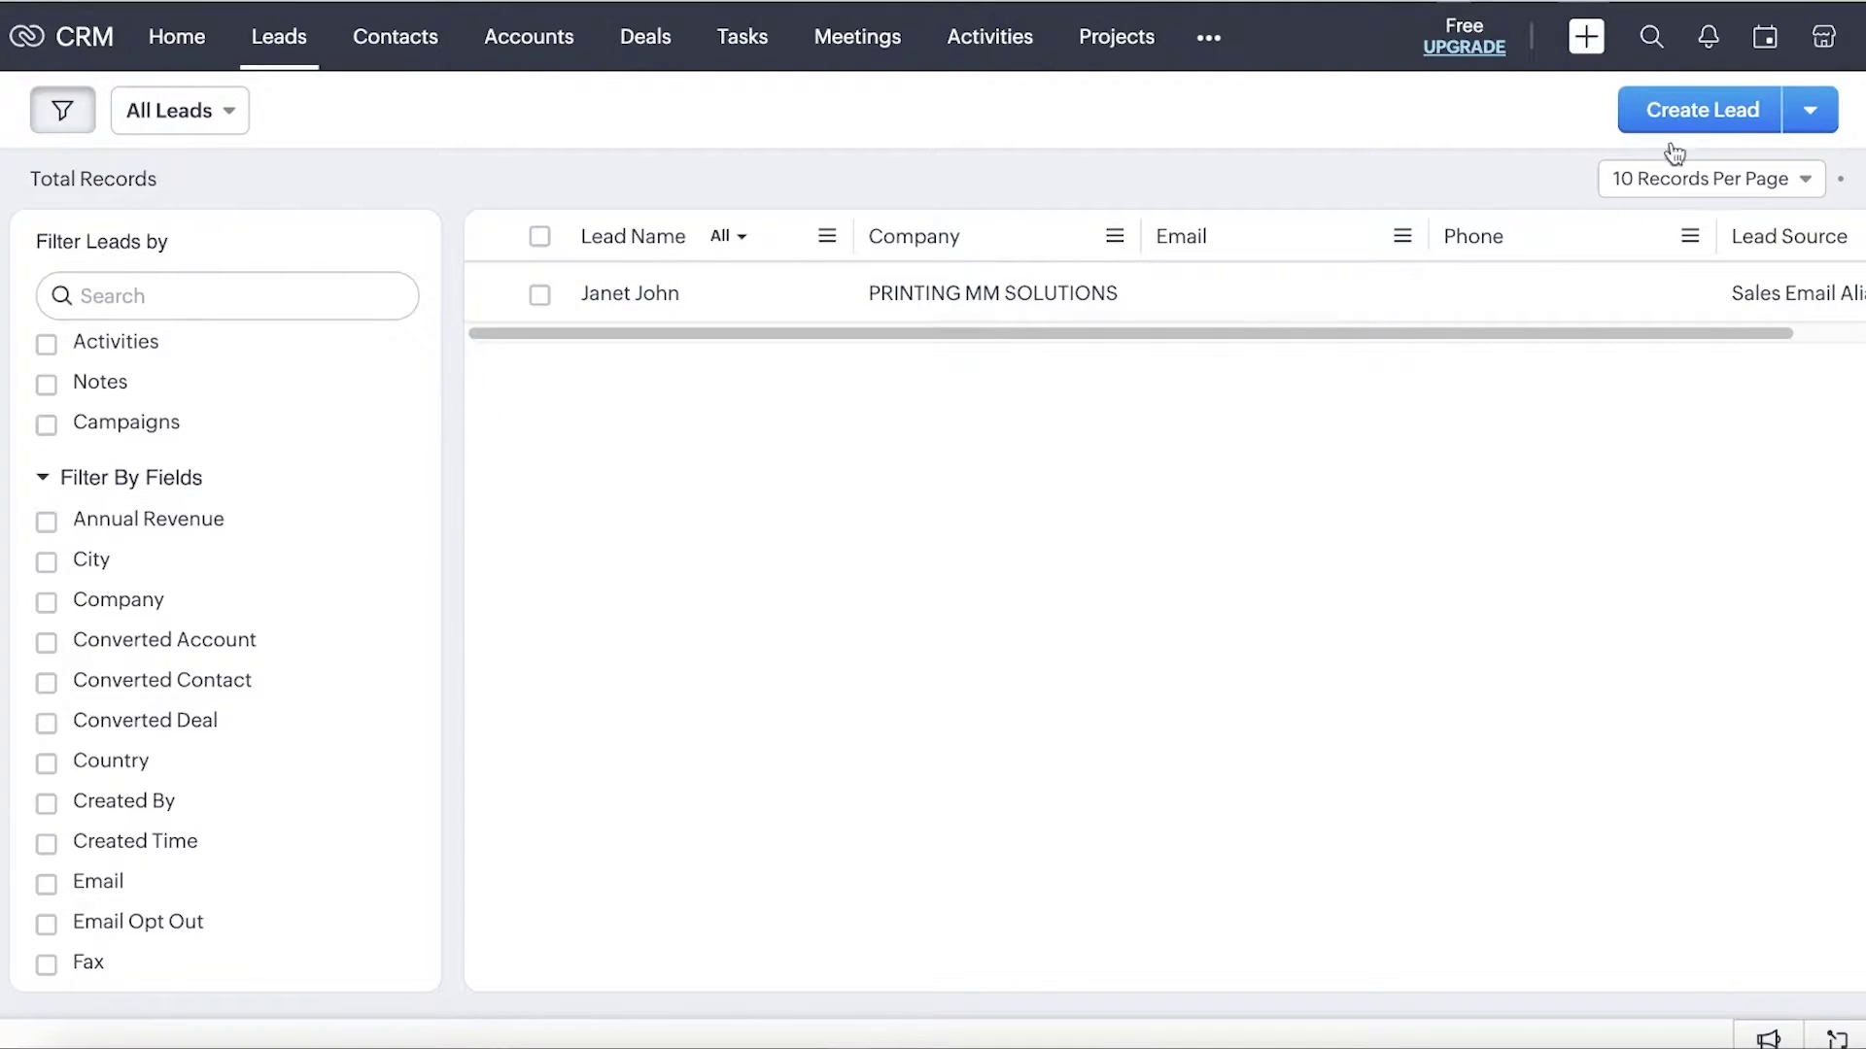
pyautogui.click(1711, 121)
pyautogui.click(1824, 113)
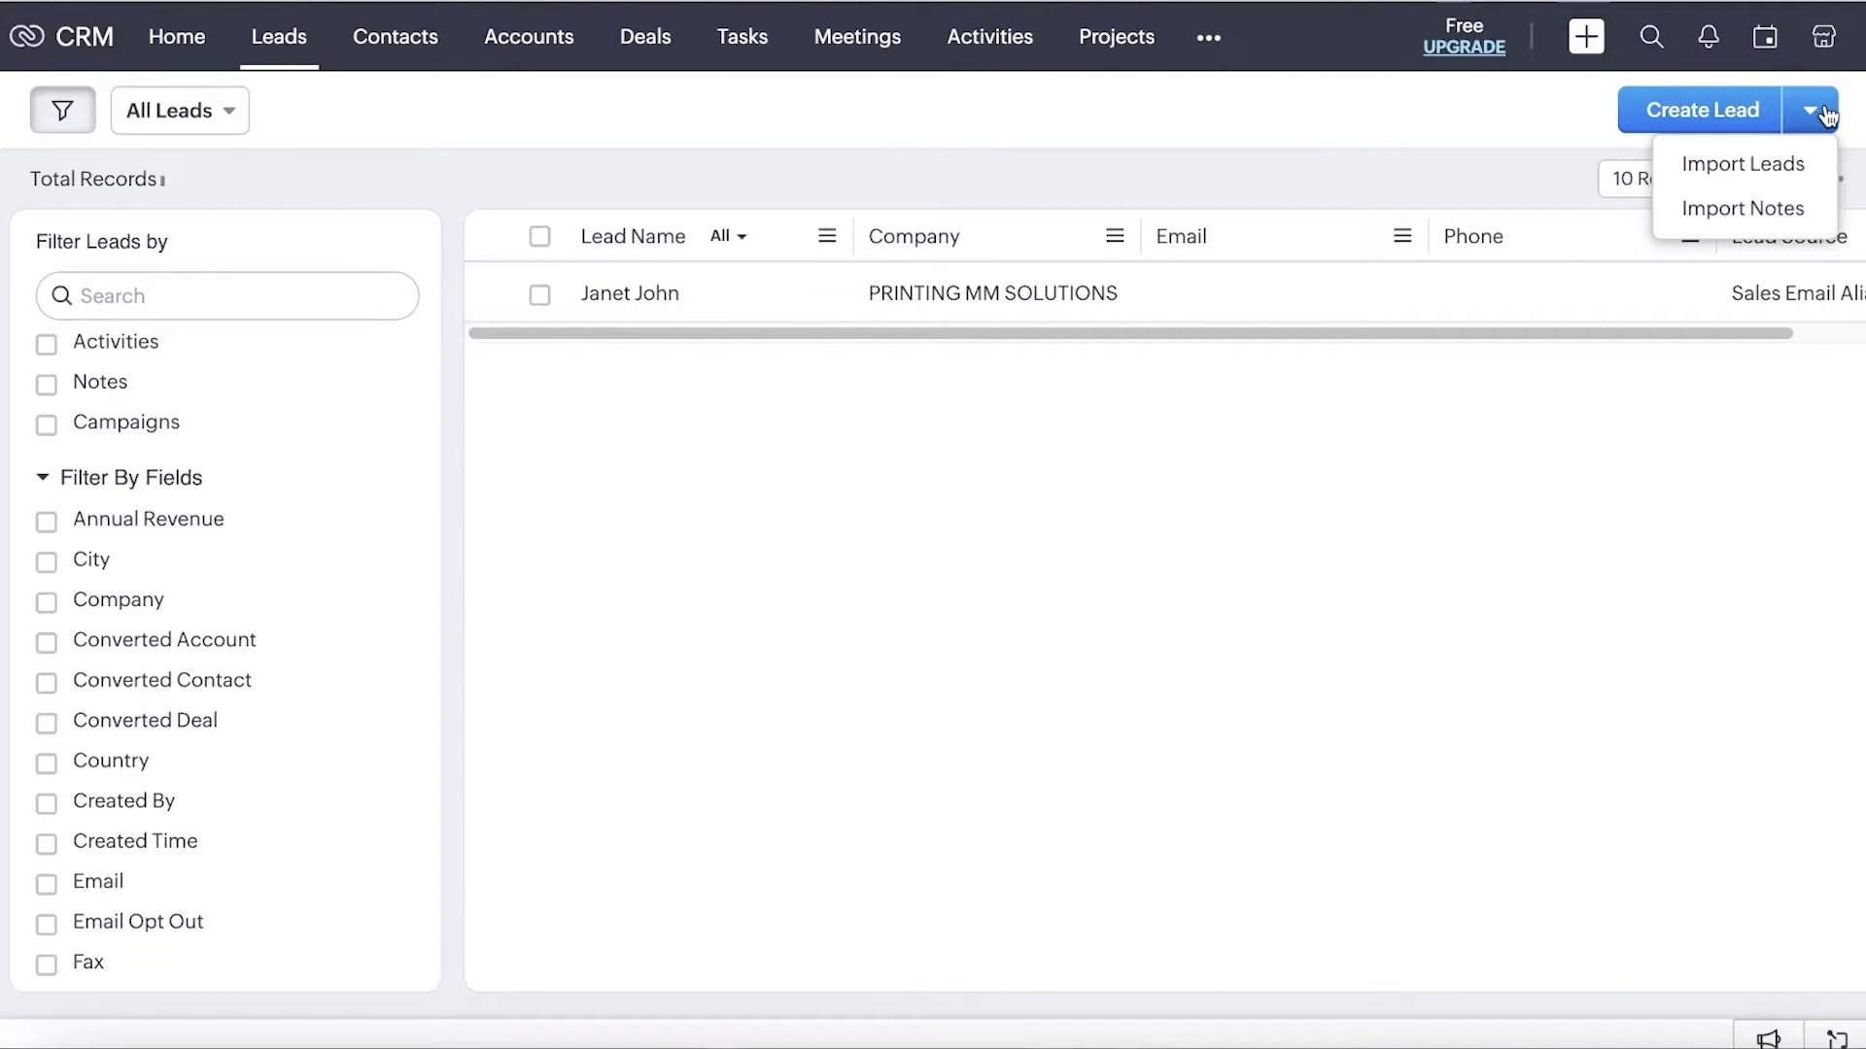
pyautogui.click(1696, 168)
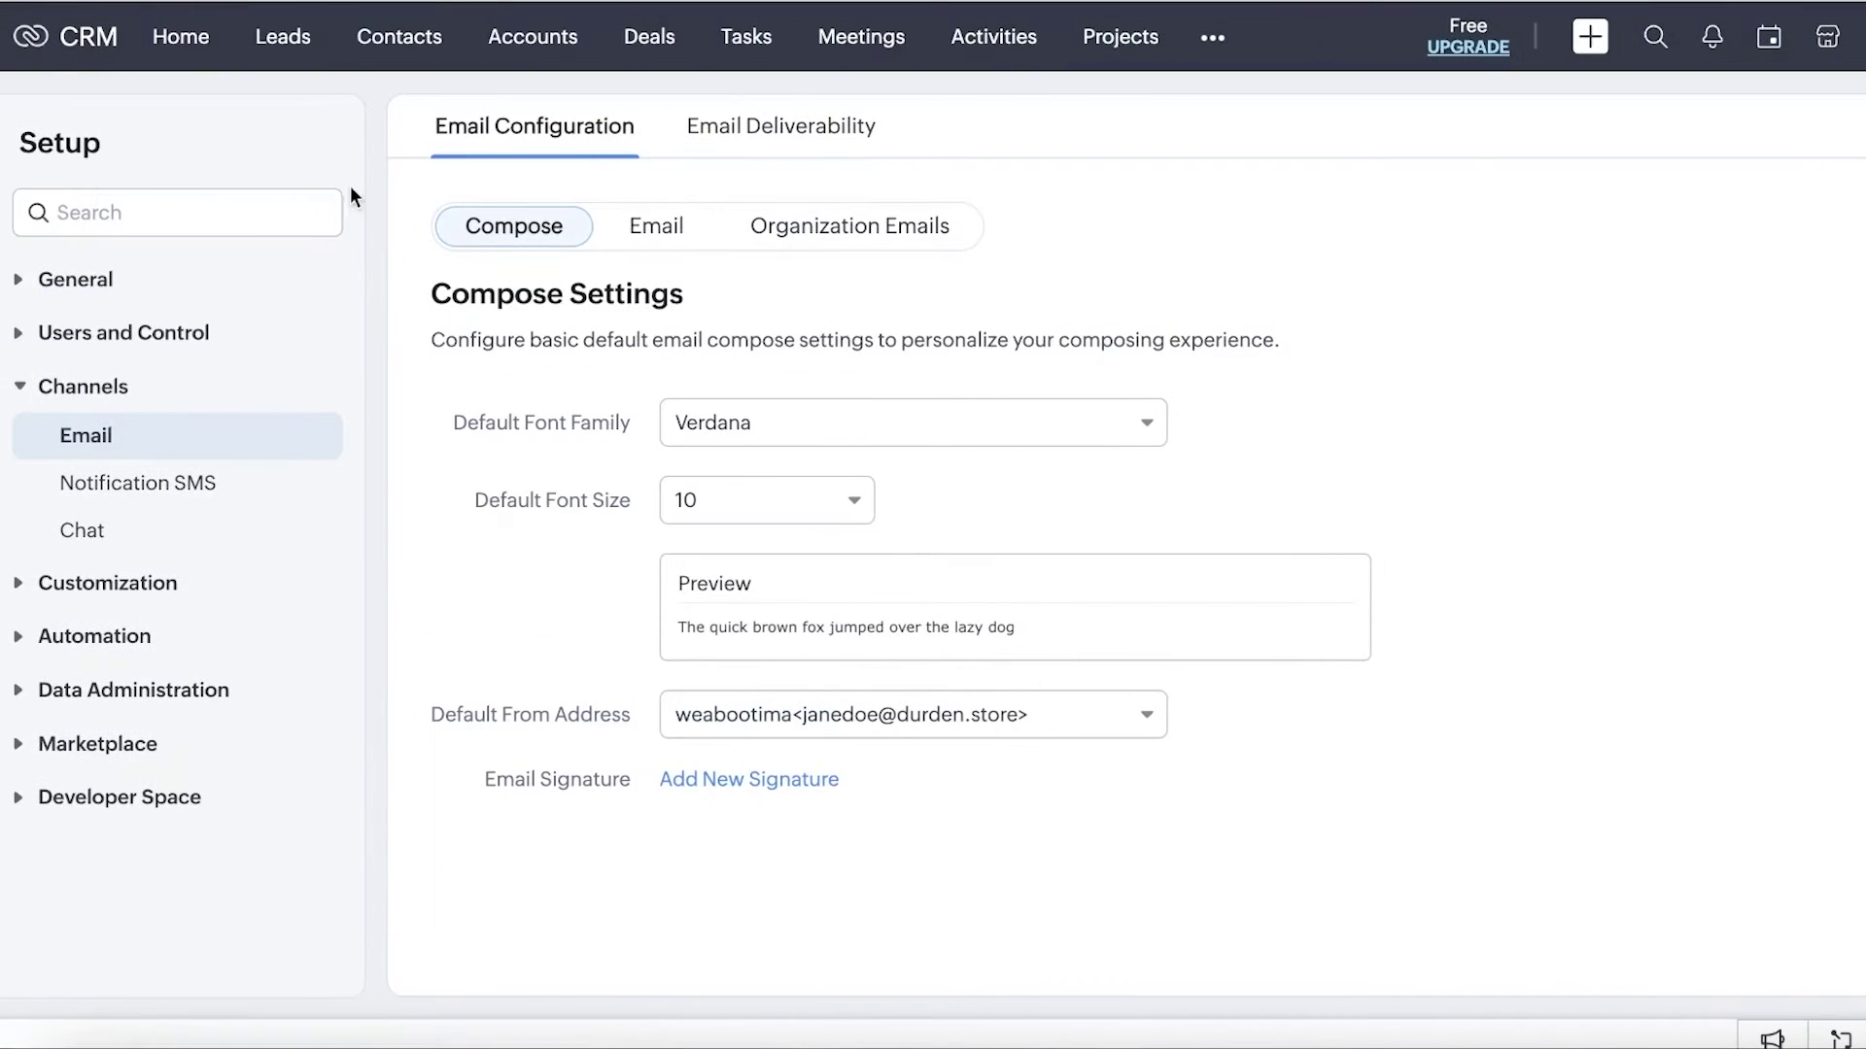
pyautogui.click(283, 39)
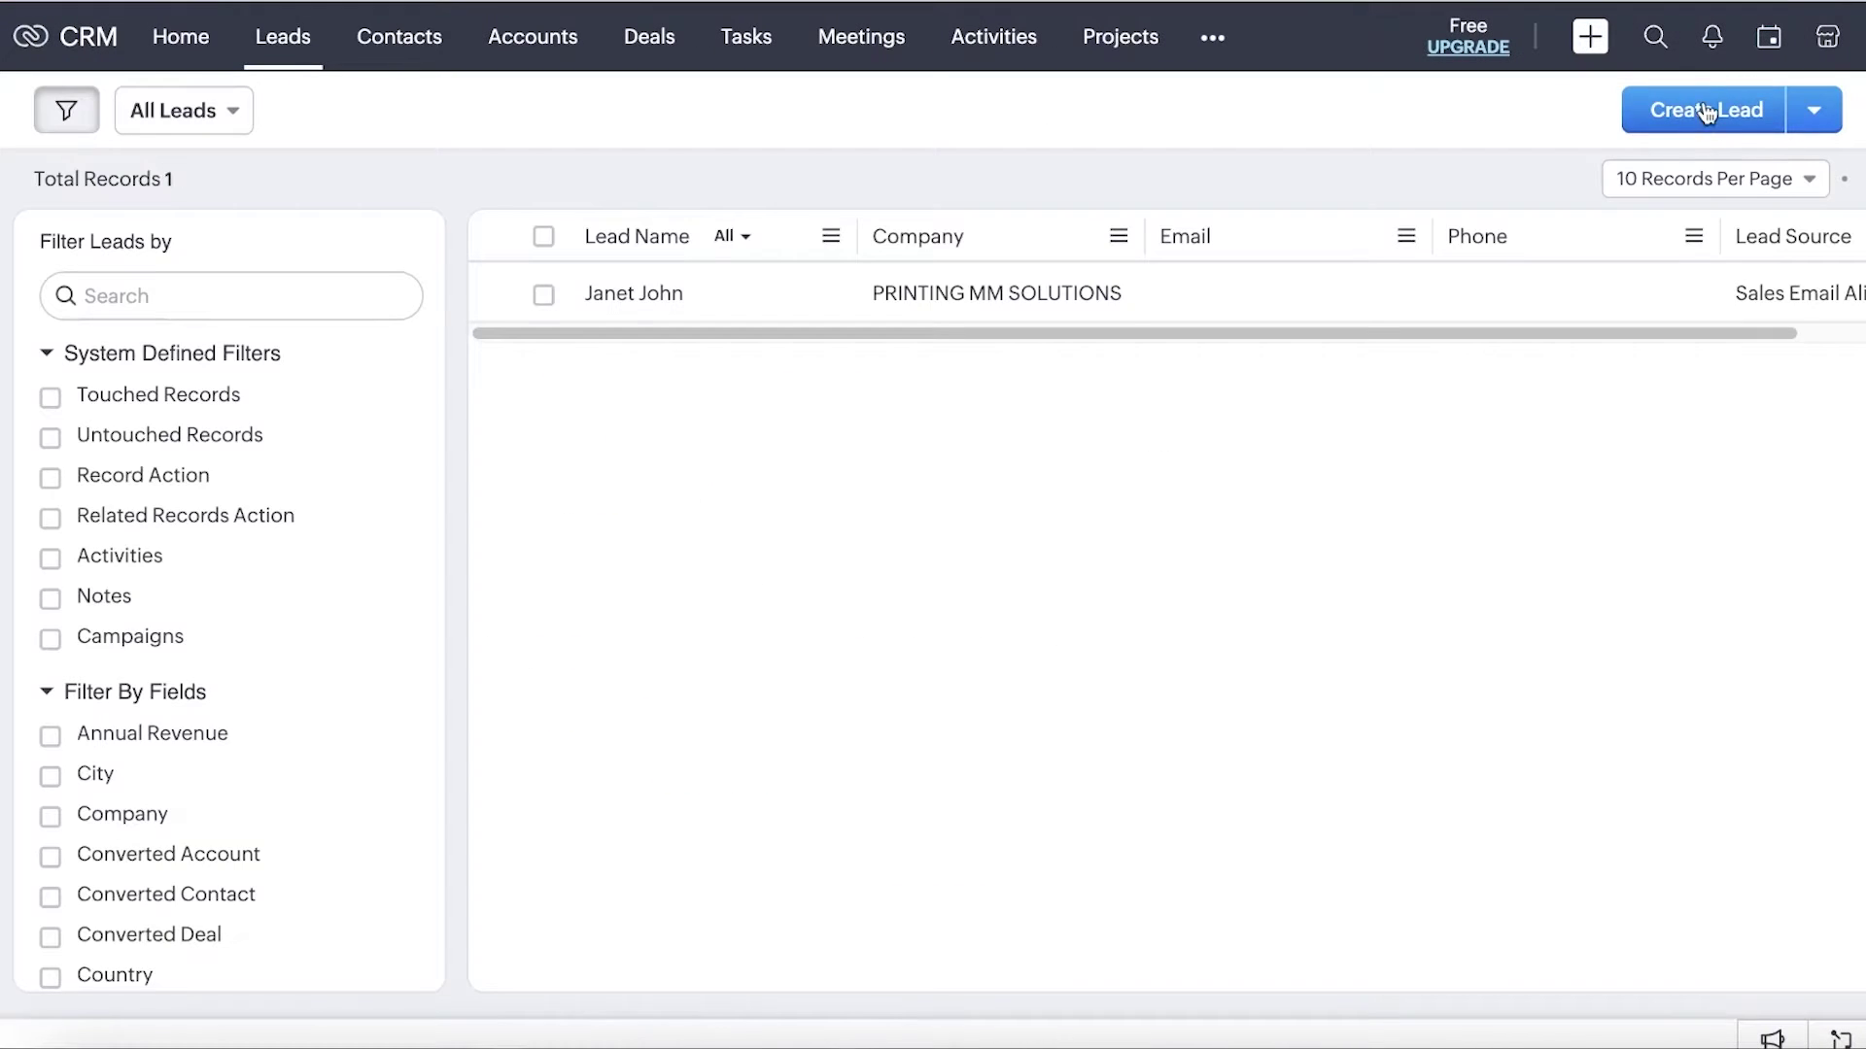
# Start a new lead owned by the current user, entering the first name and title Customer.
pyautogui.click(1705, 113)
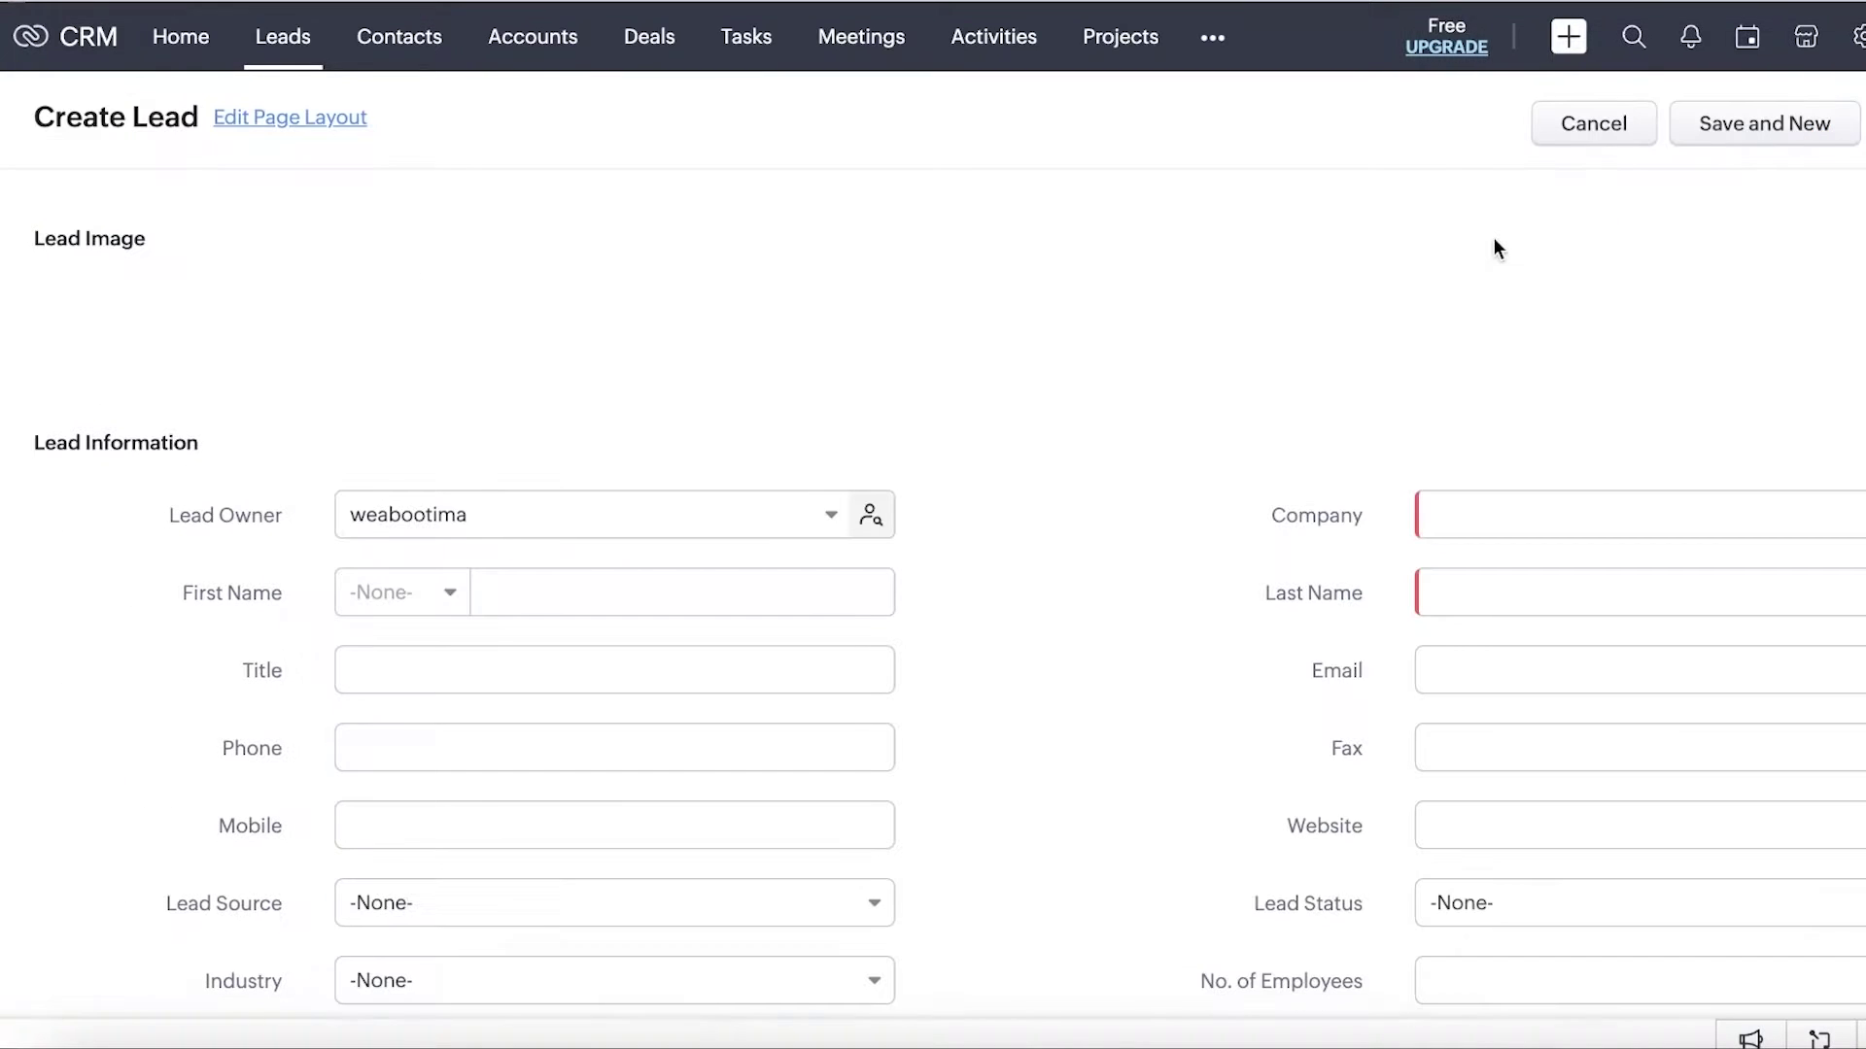
pyautogui.scroll(-4, 1219, 360)
pyautogui.scroll(4, 1219, 365)
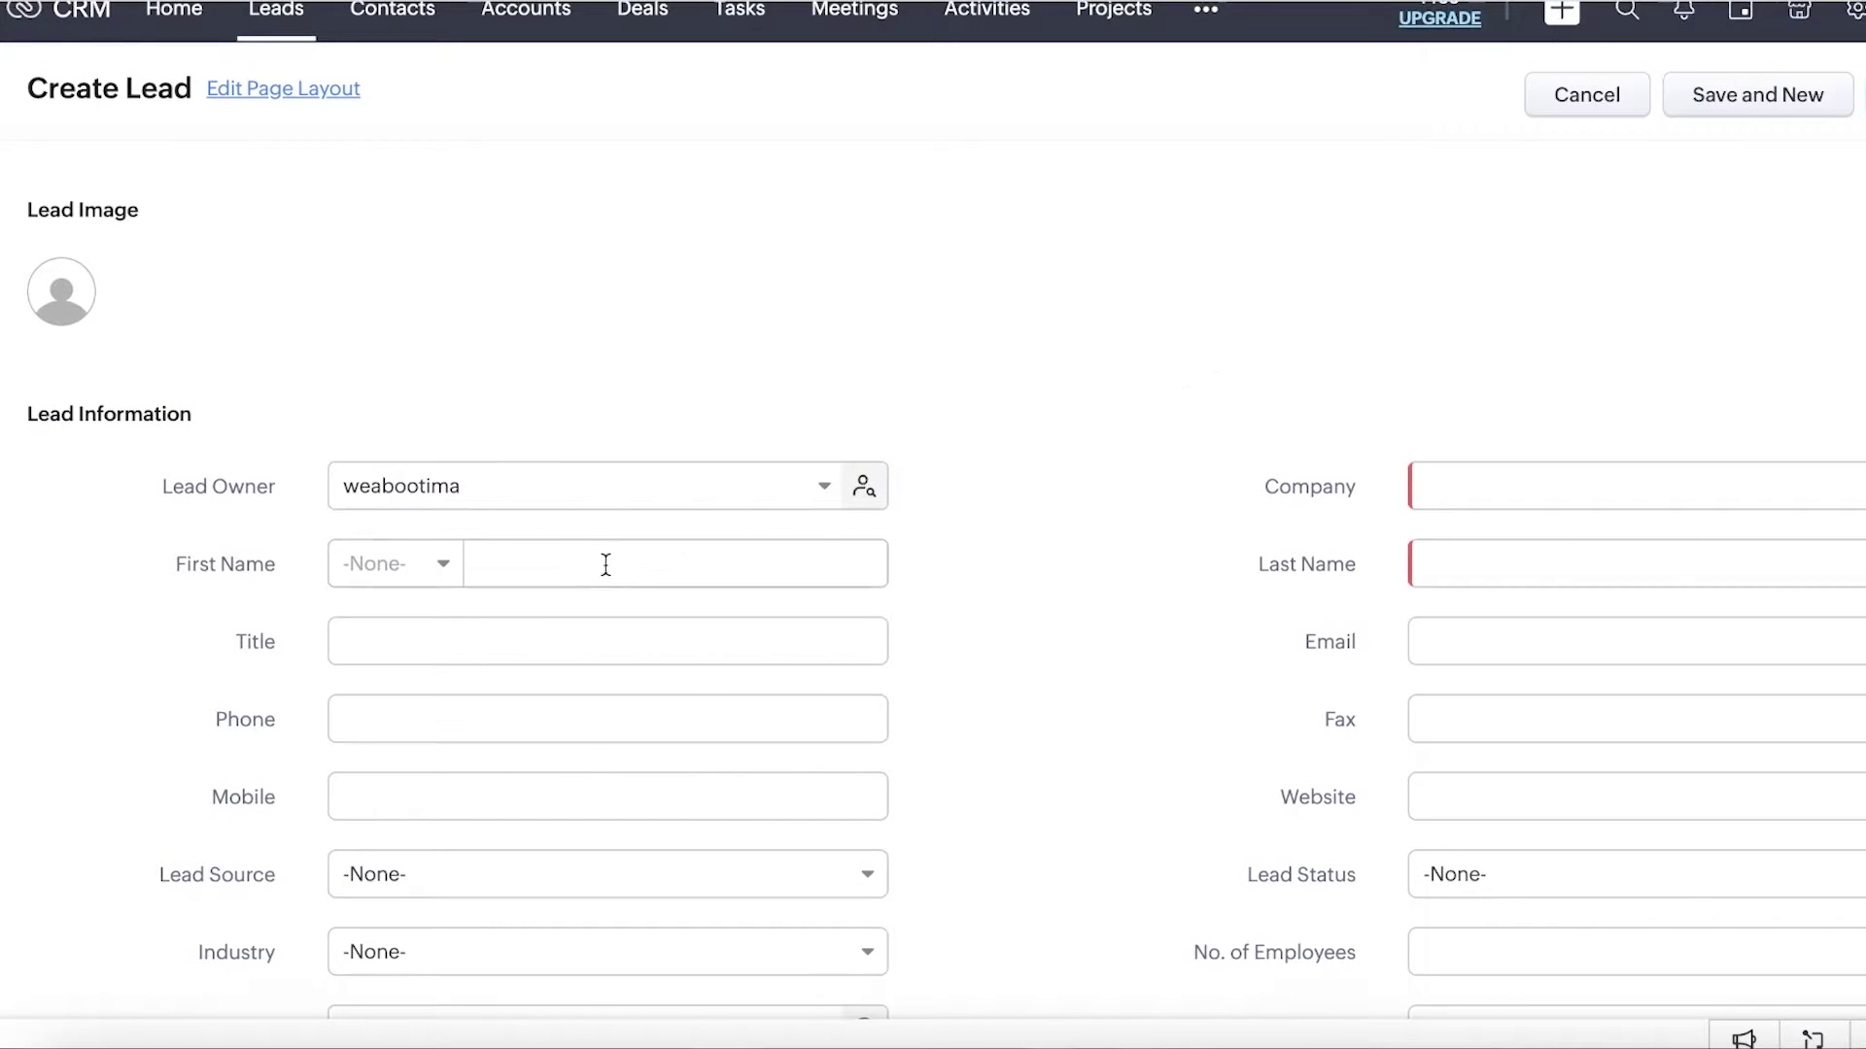
pyautogui.click(483, 486)
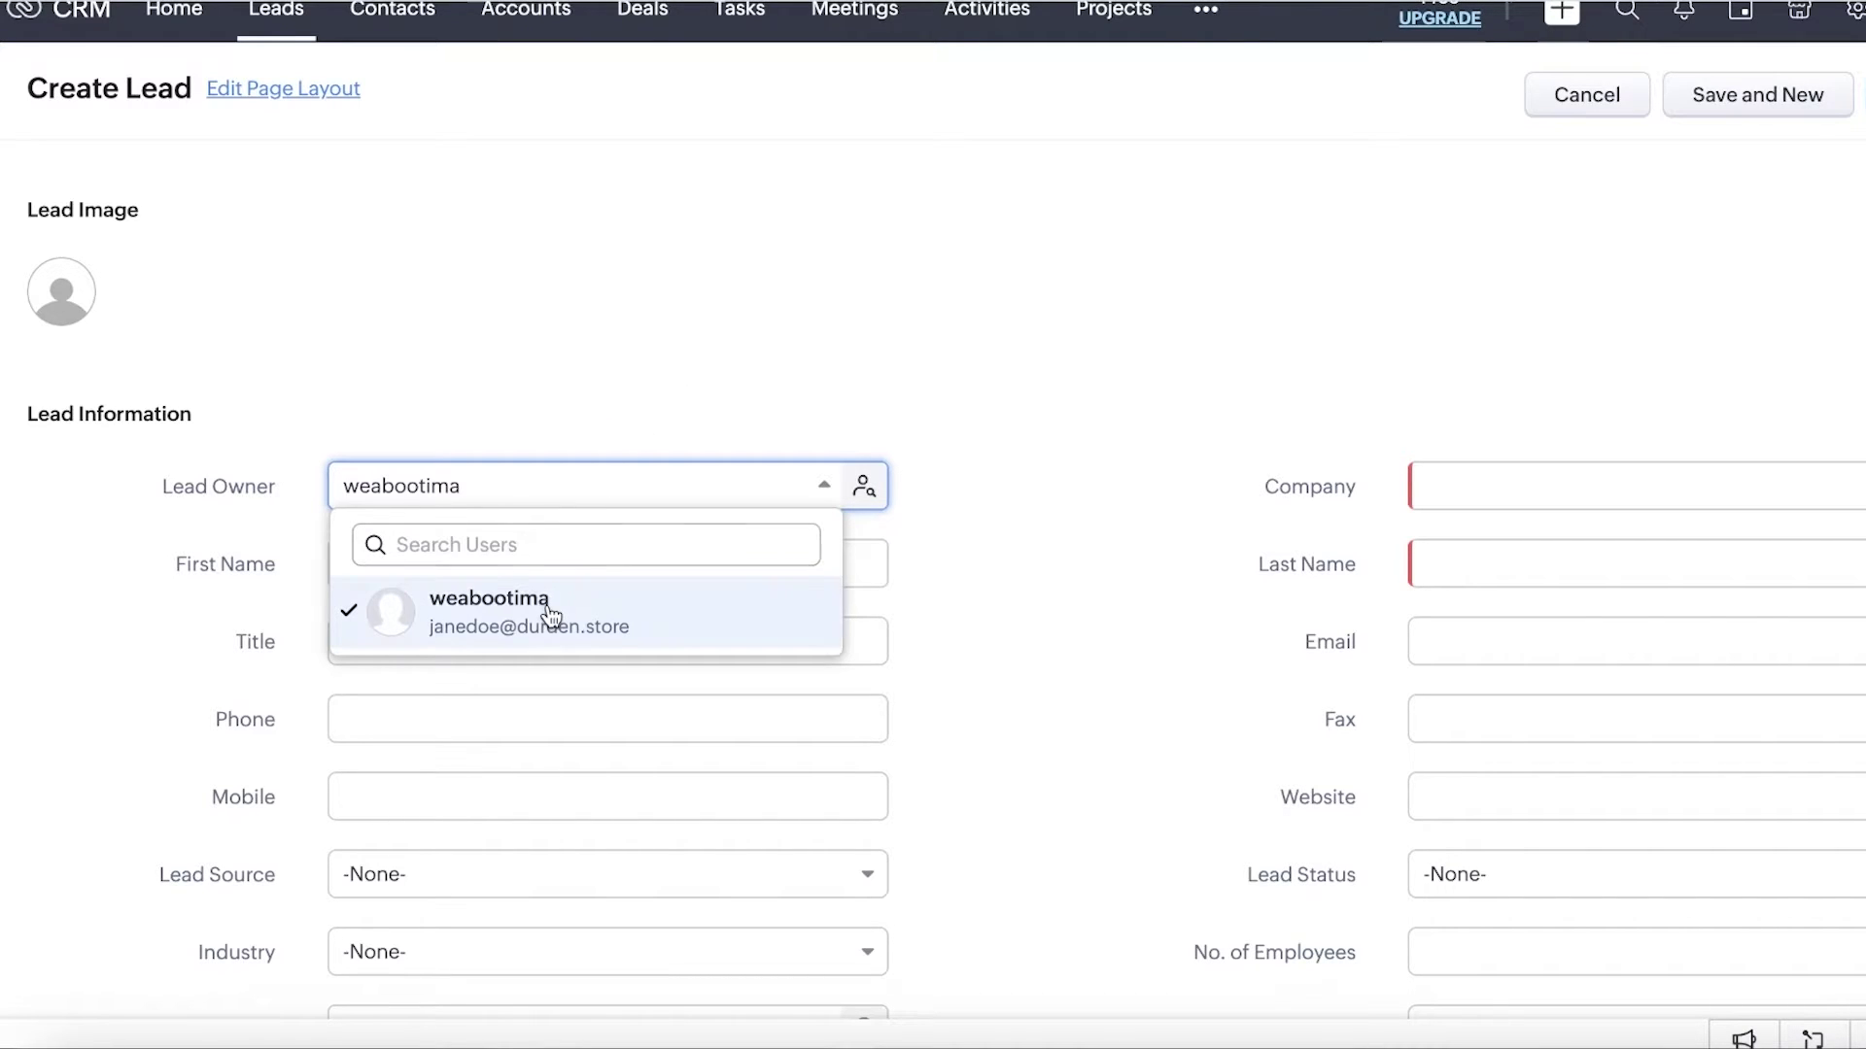
pyautogui.click(643, 423)
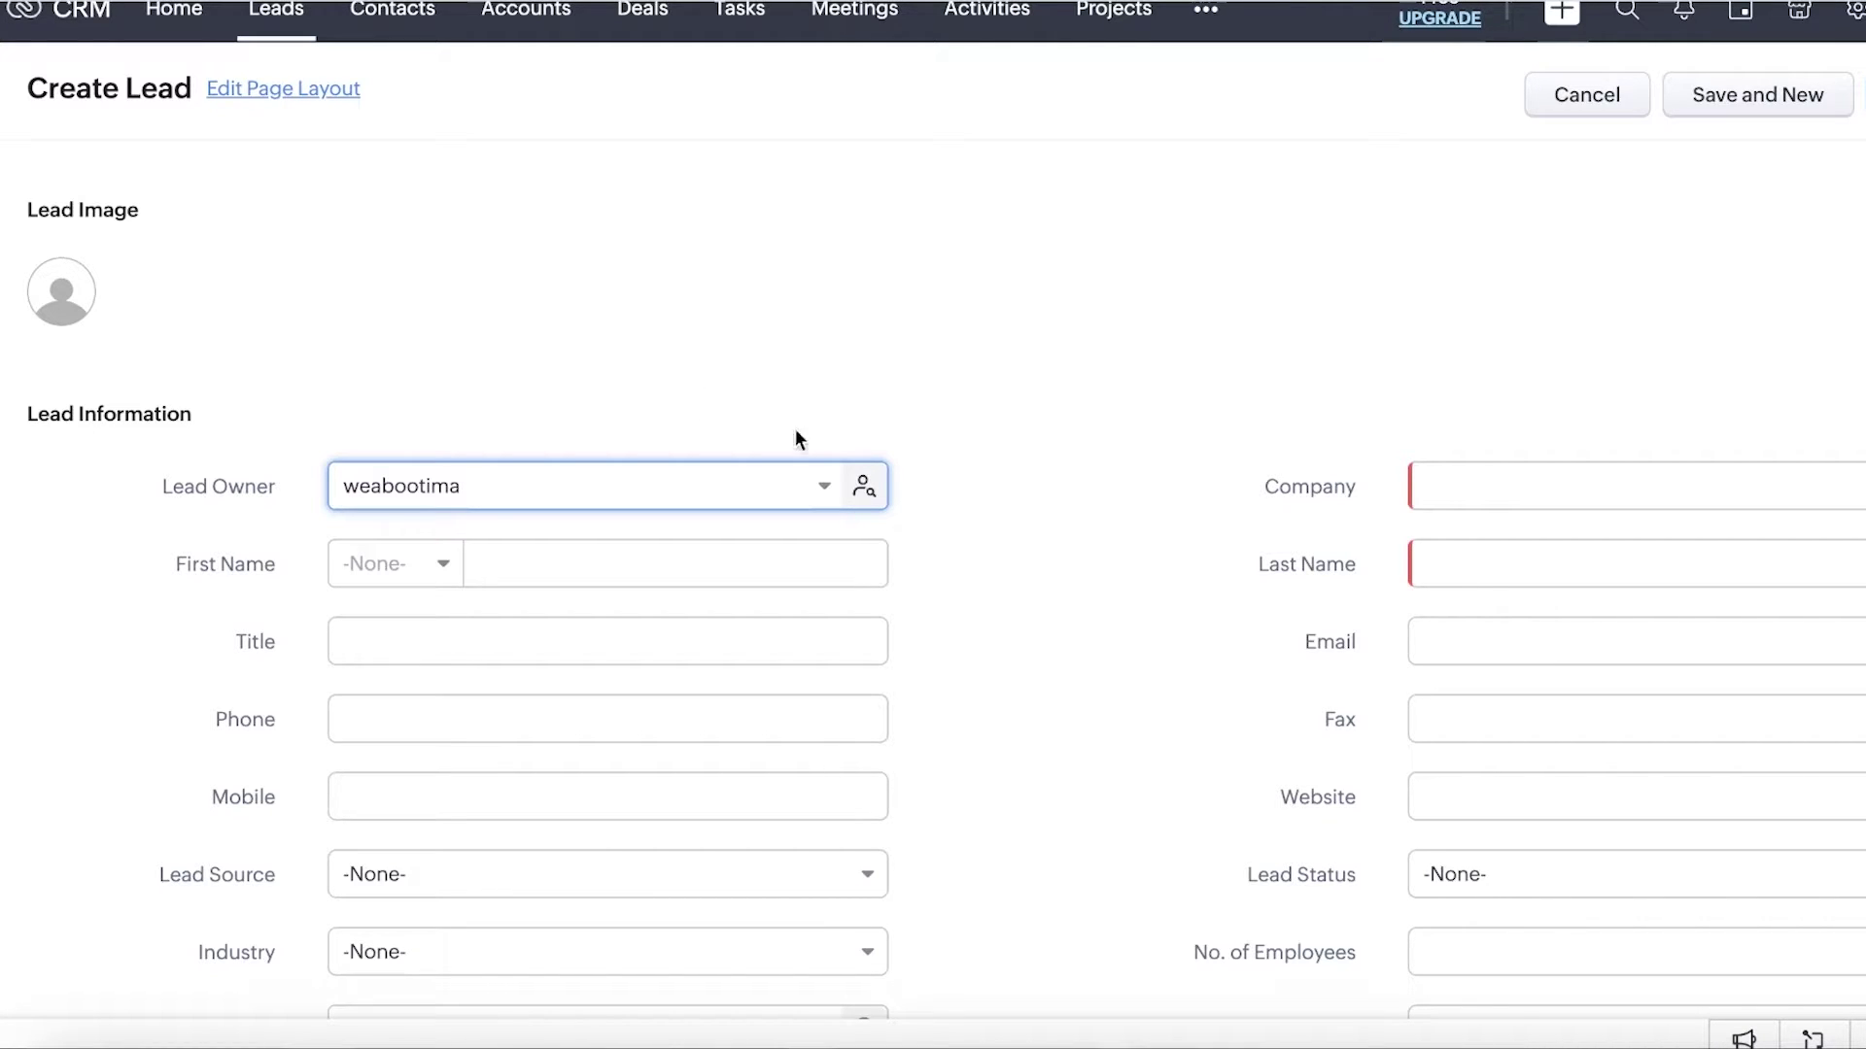
pyautogui.click(643, 581)
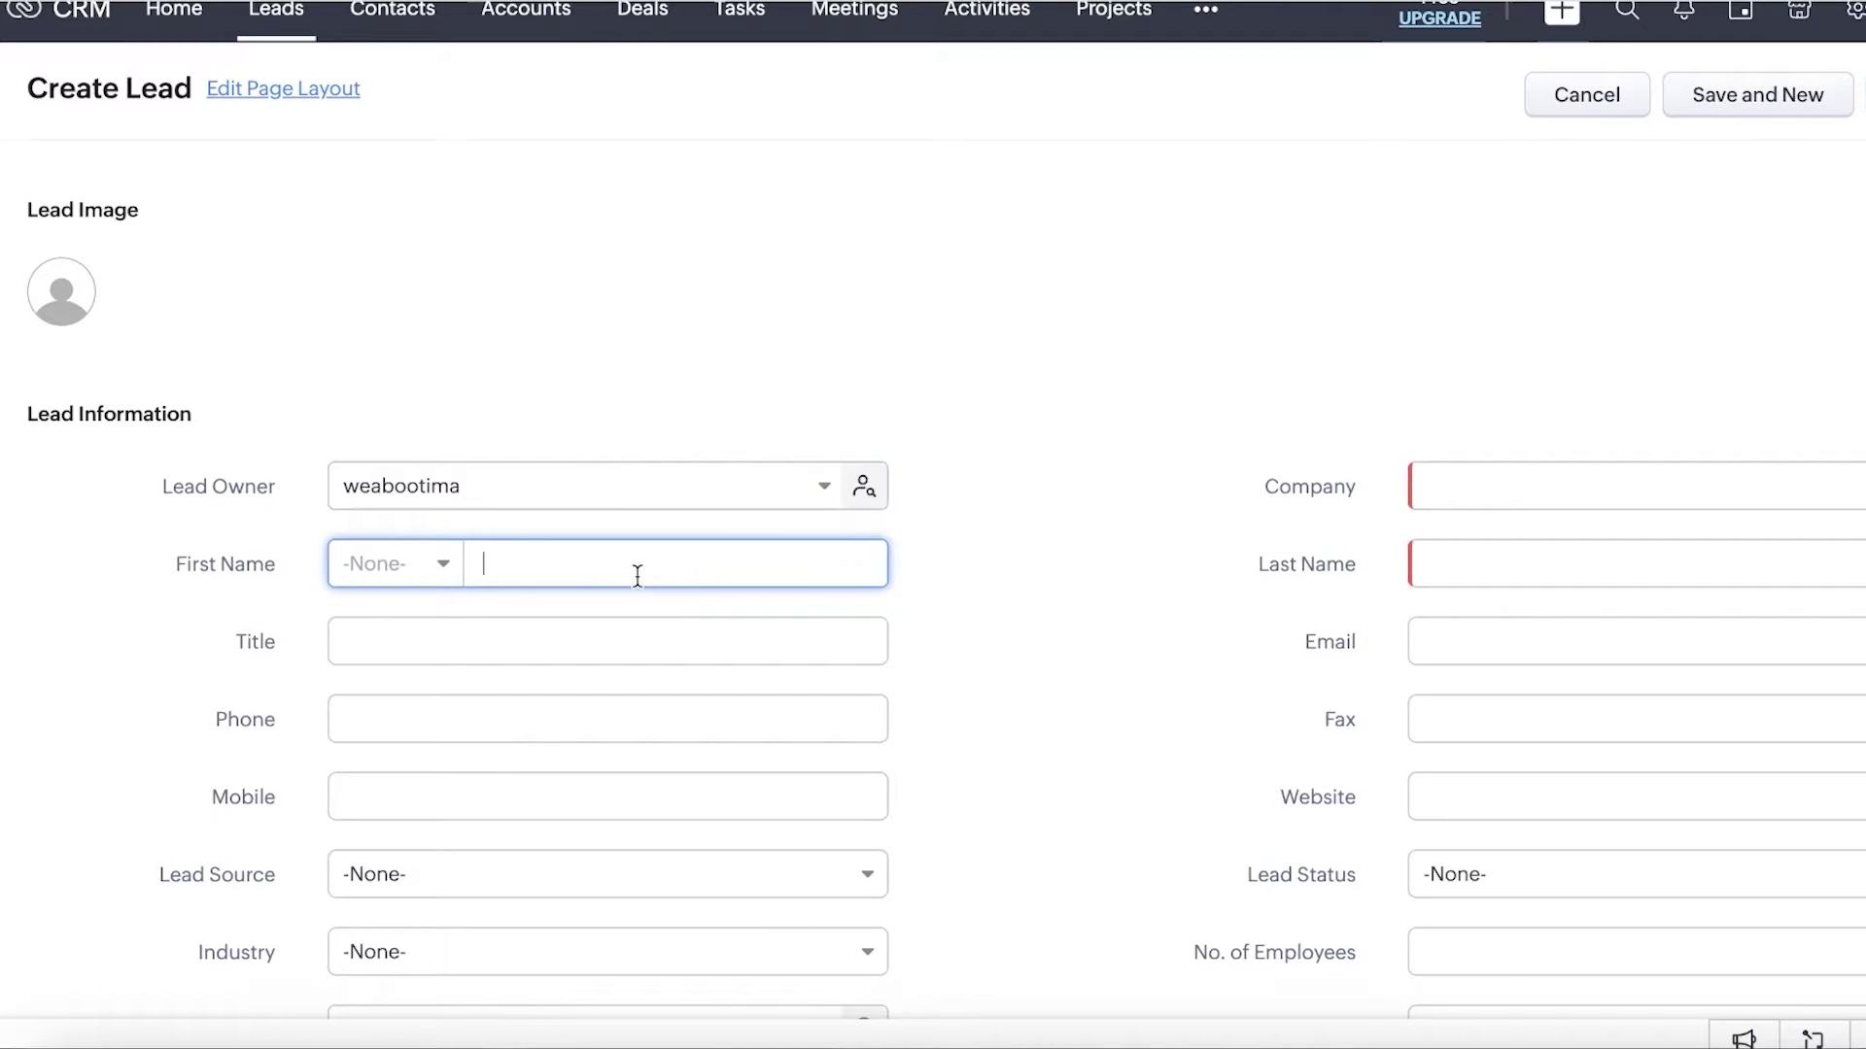
pyautogui.write('Qnnalise')
pyautogui.click(627, 645)
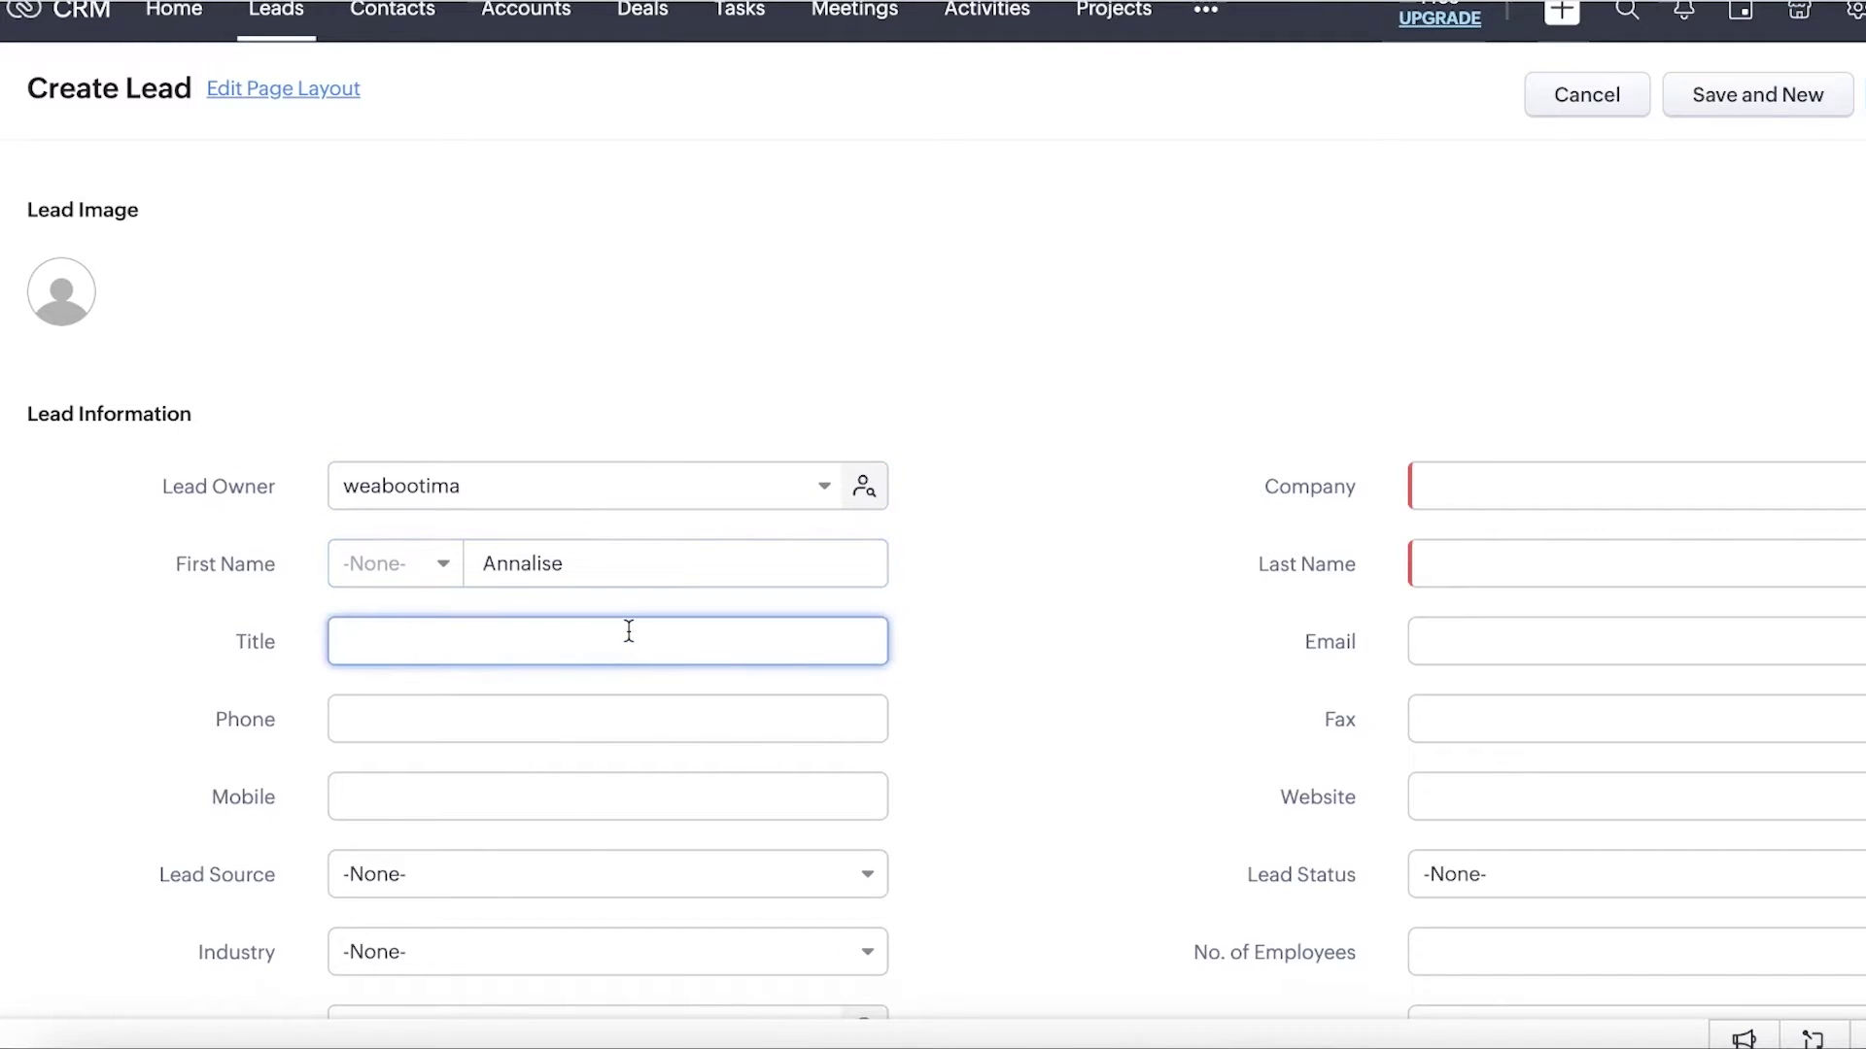
pyautogui.write('Oustomer')
pyautogui.scroll(-8, 723, 539)
pyautogui.scroll(5, 787, 548)
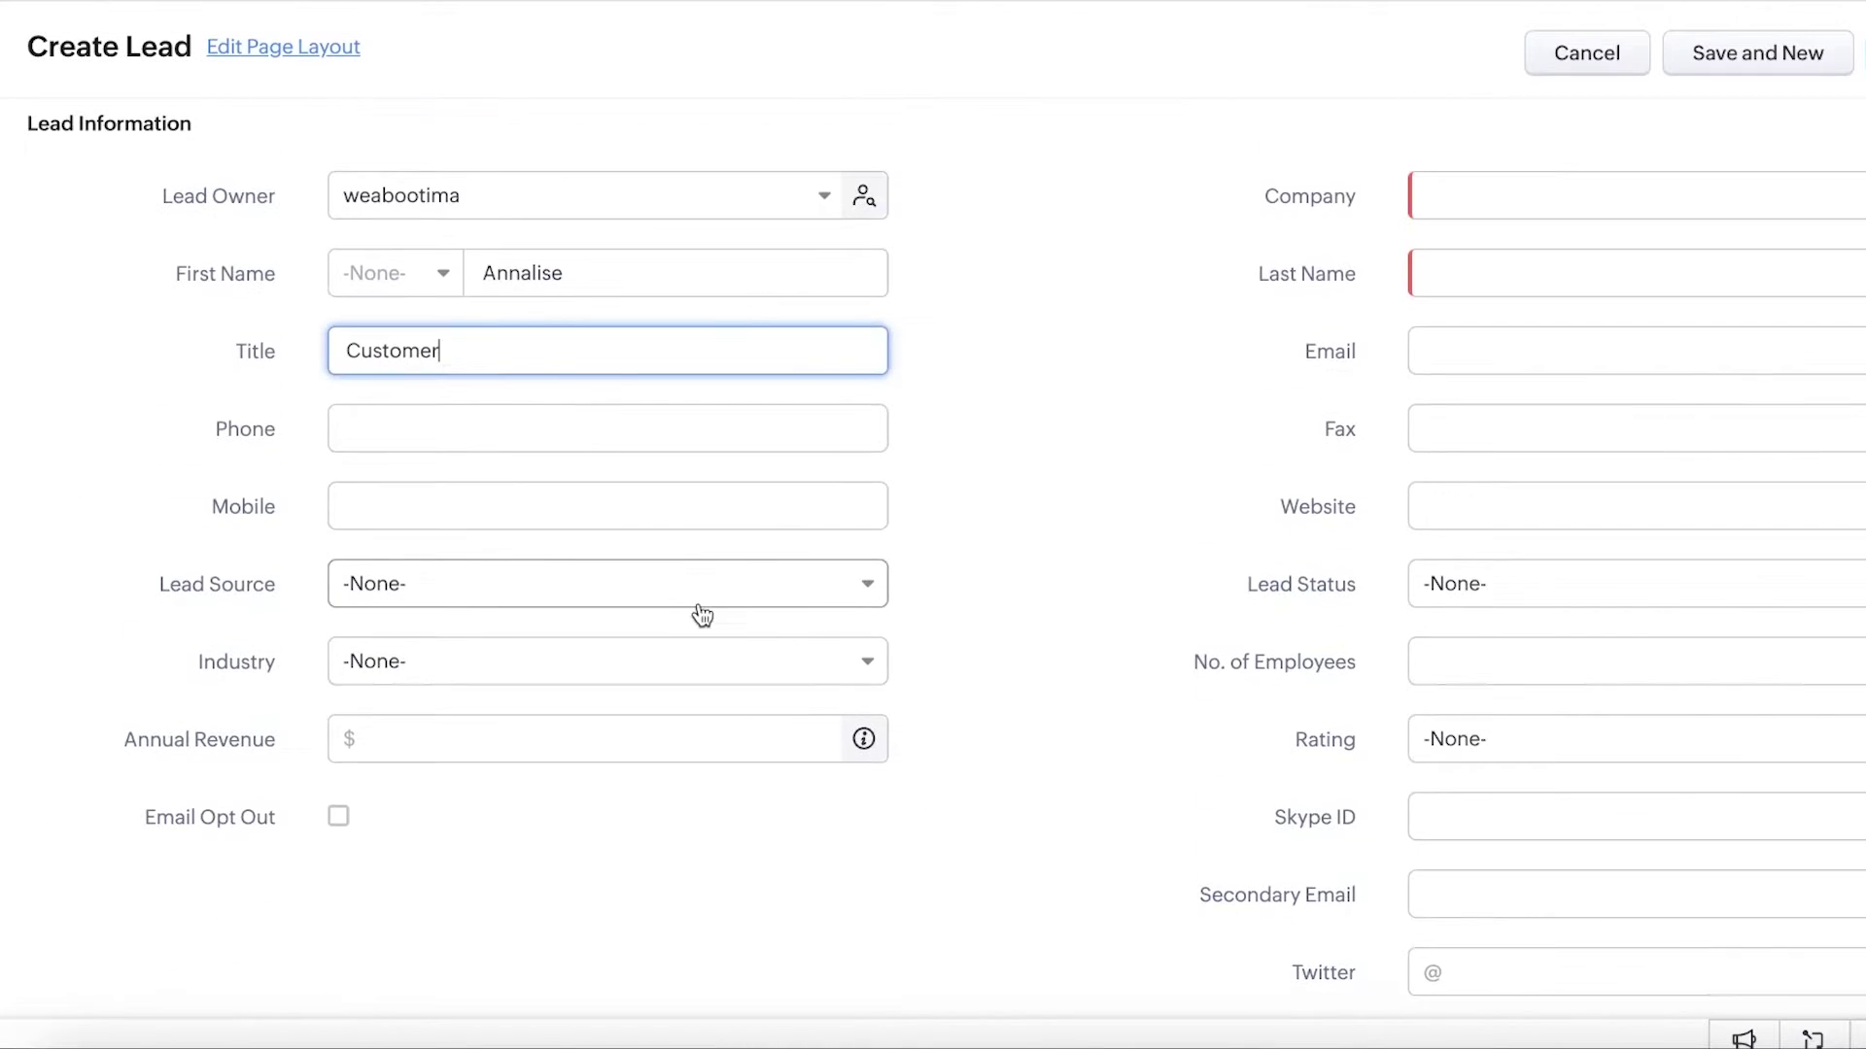
# Set Lead Source to Cold Call, Industry to Wireless Industry and Annual Revenue to 2000.
pyautogui.click(680, 588)
pyautogui.click(573, 787)
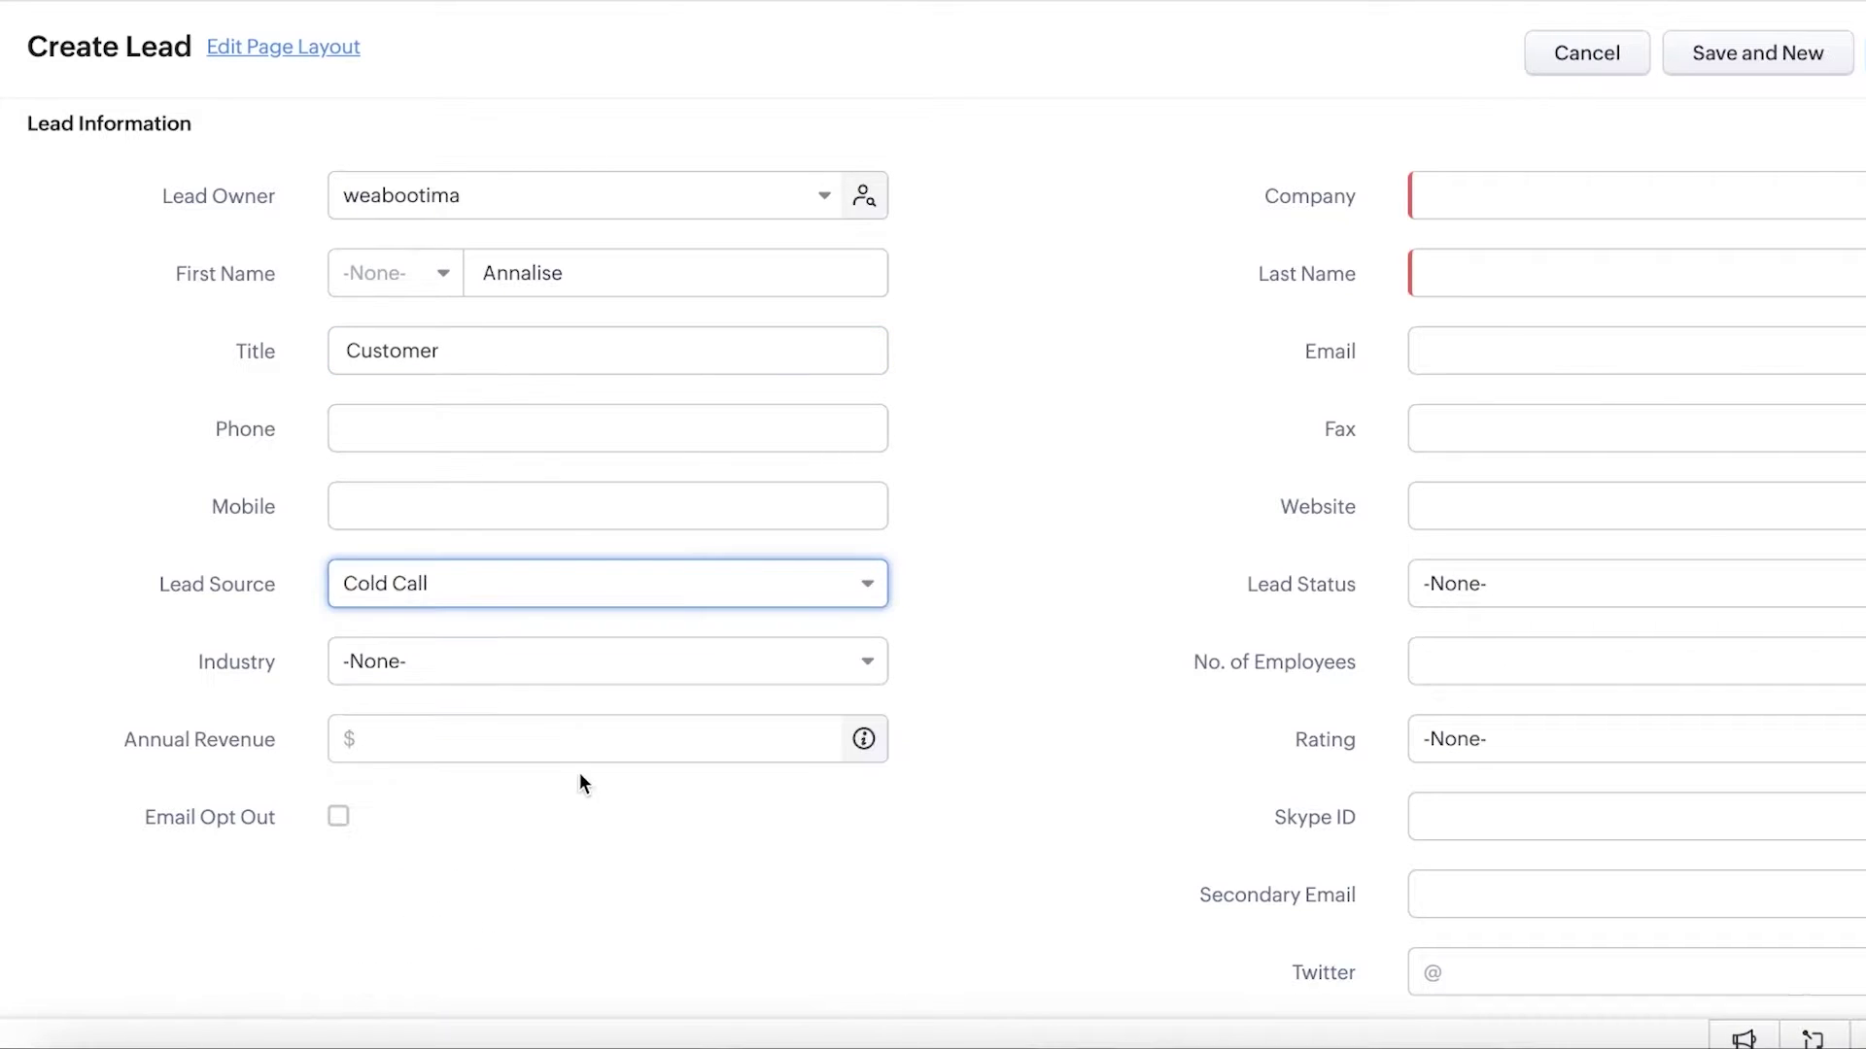
pyautogui.click(586, 661)
pyautogui.scroll(-2, 636, 462)
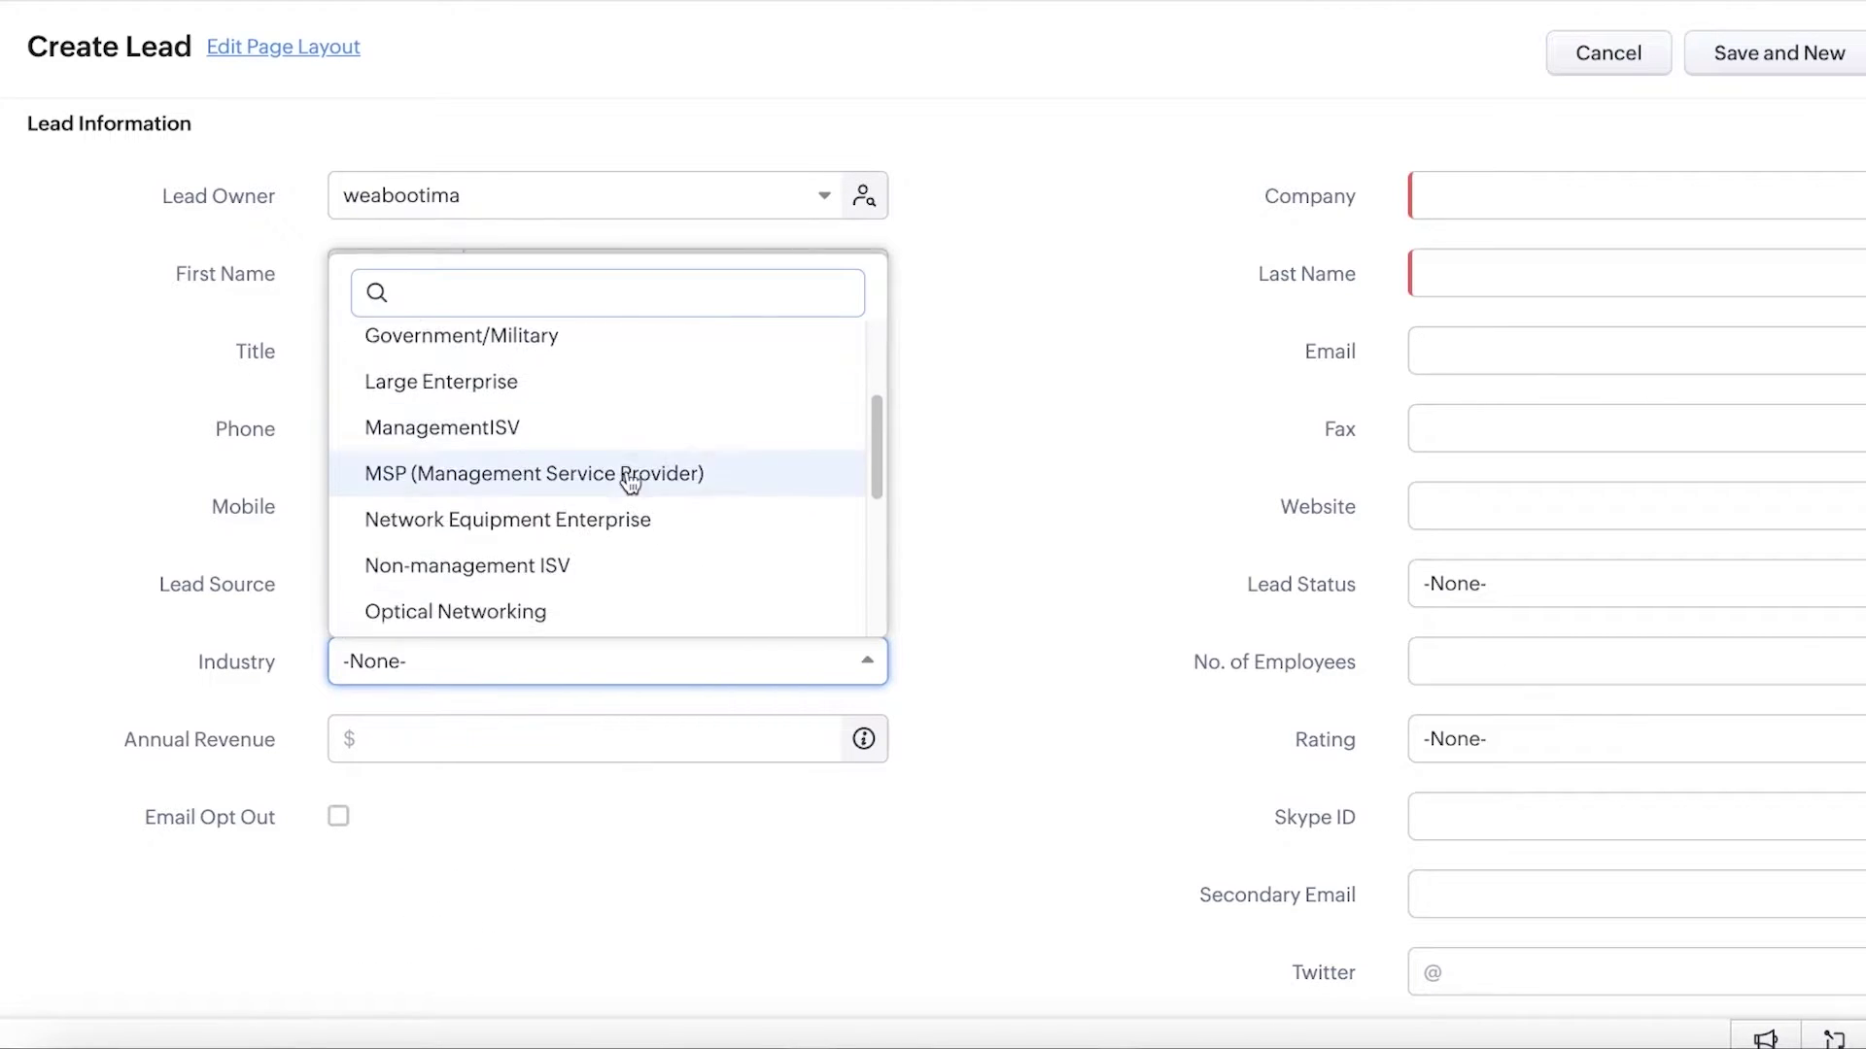
pyautogui.scroll(-3, 544, 534)
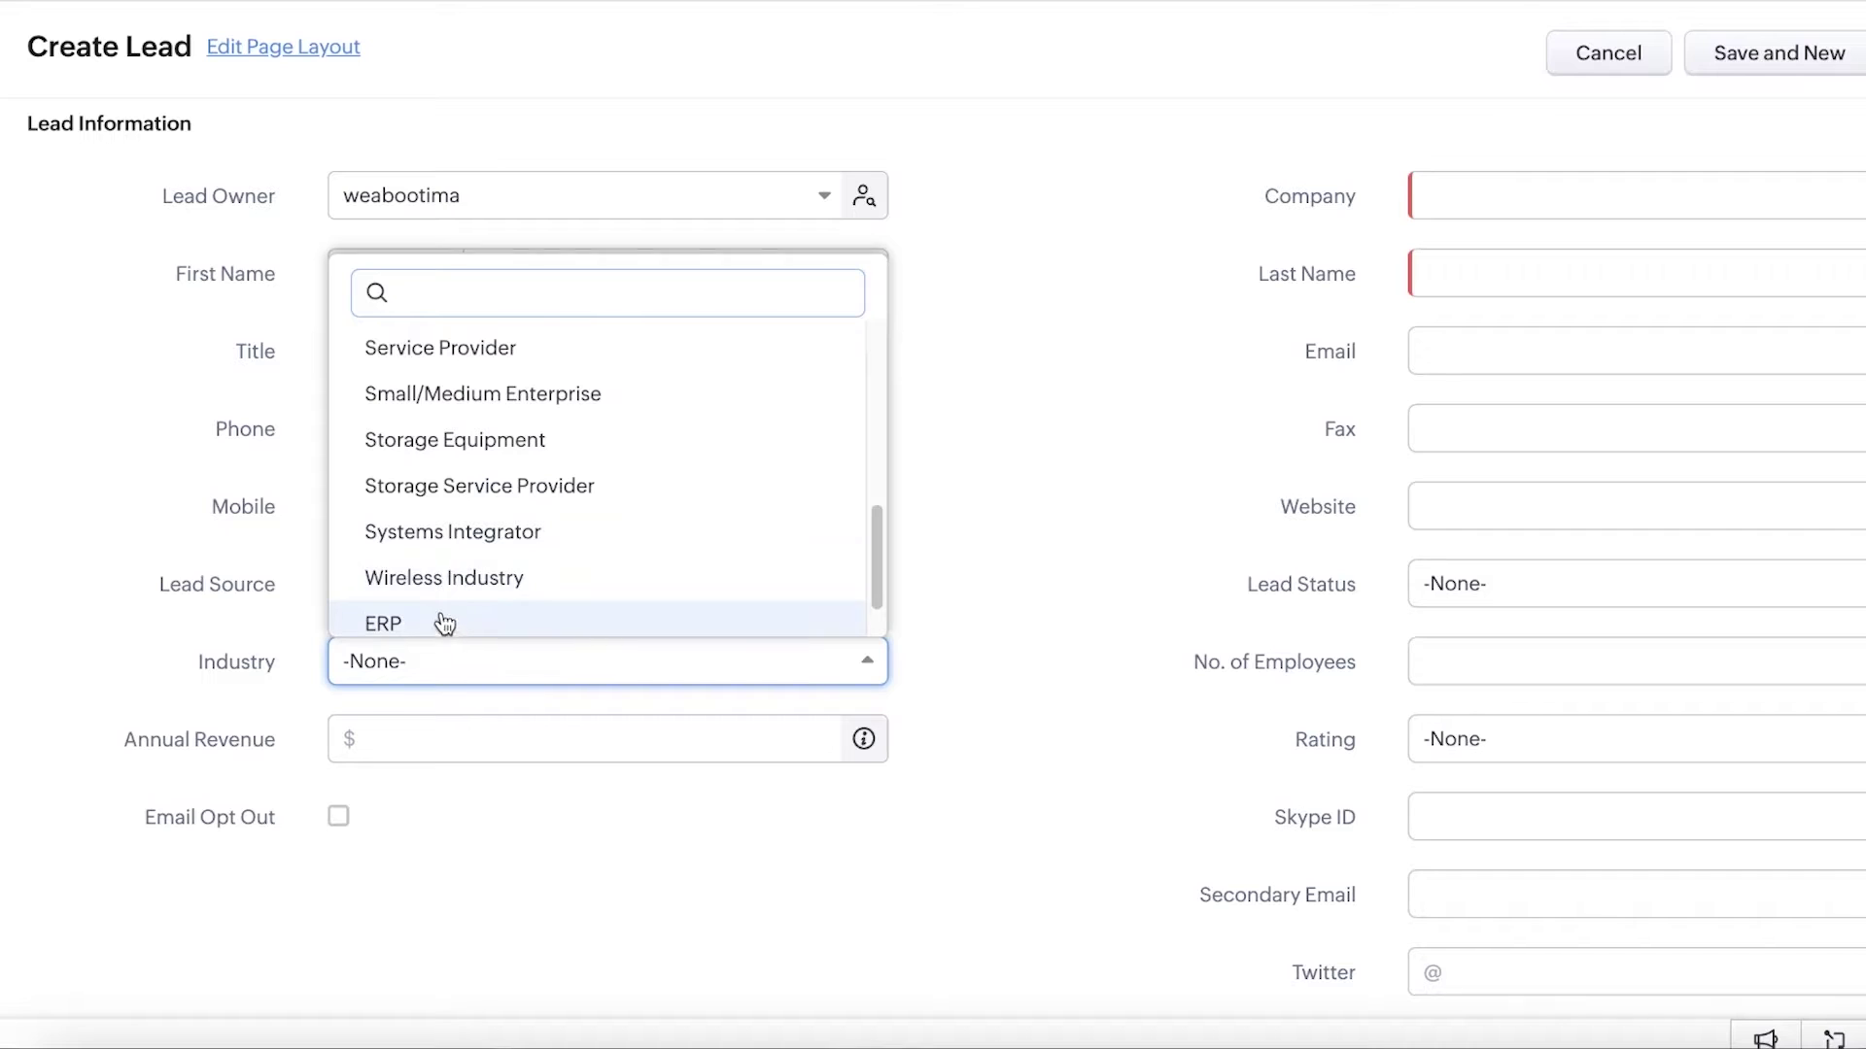
pyautogui.click(462, 578)
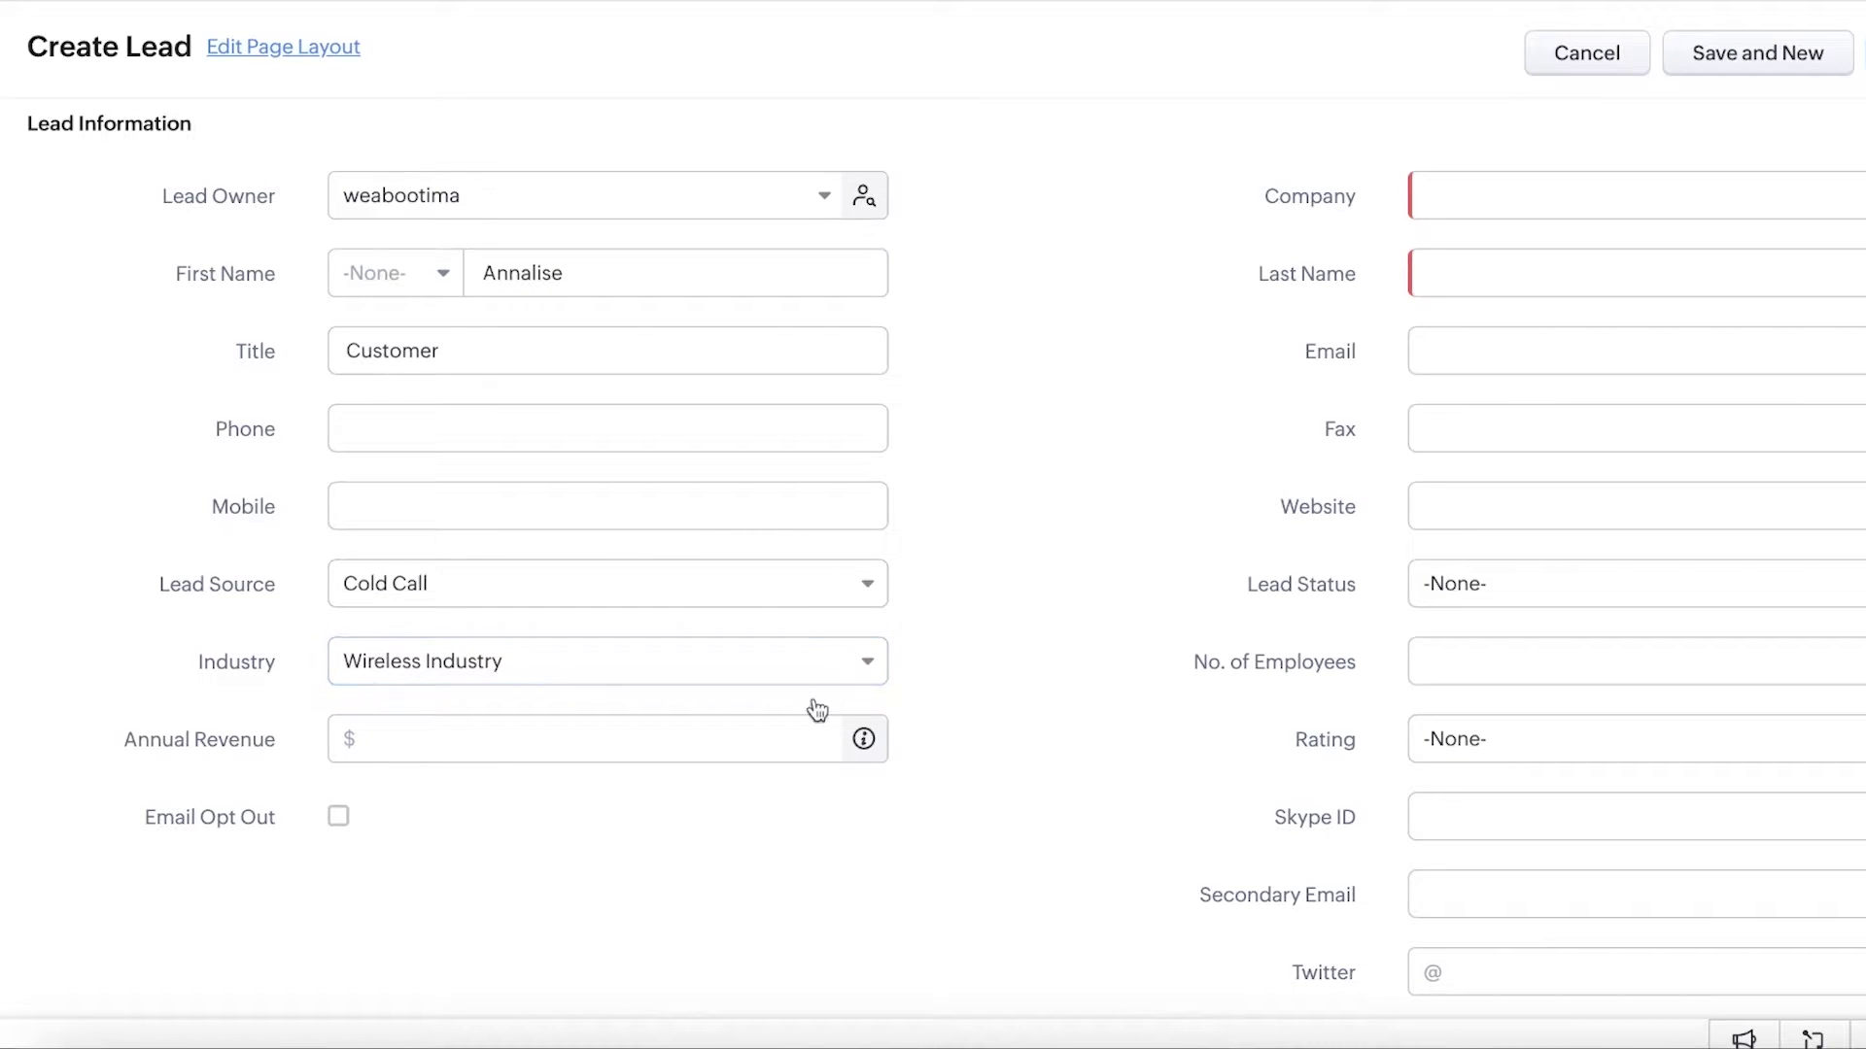
pyautogui.click(663, 743)
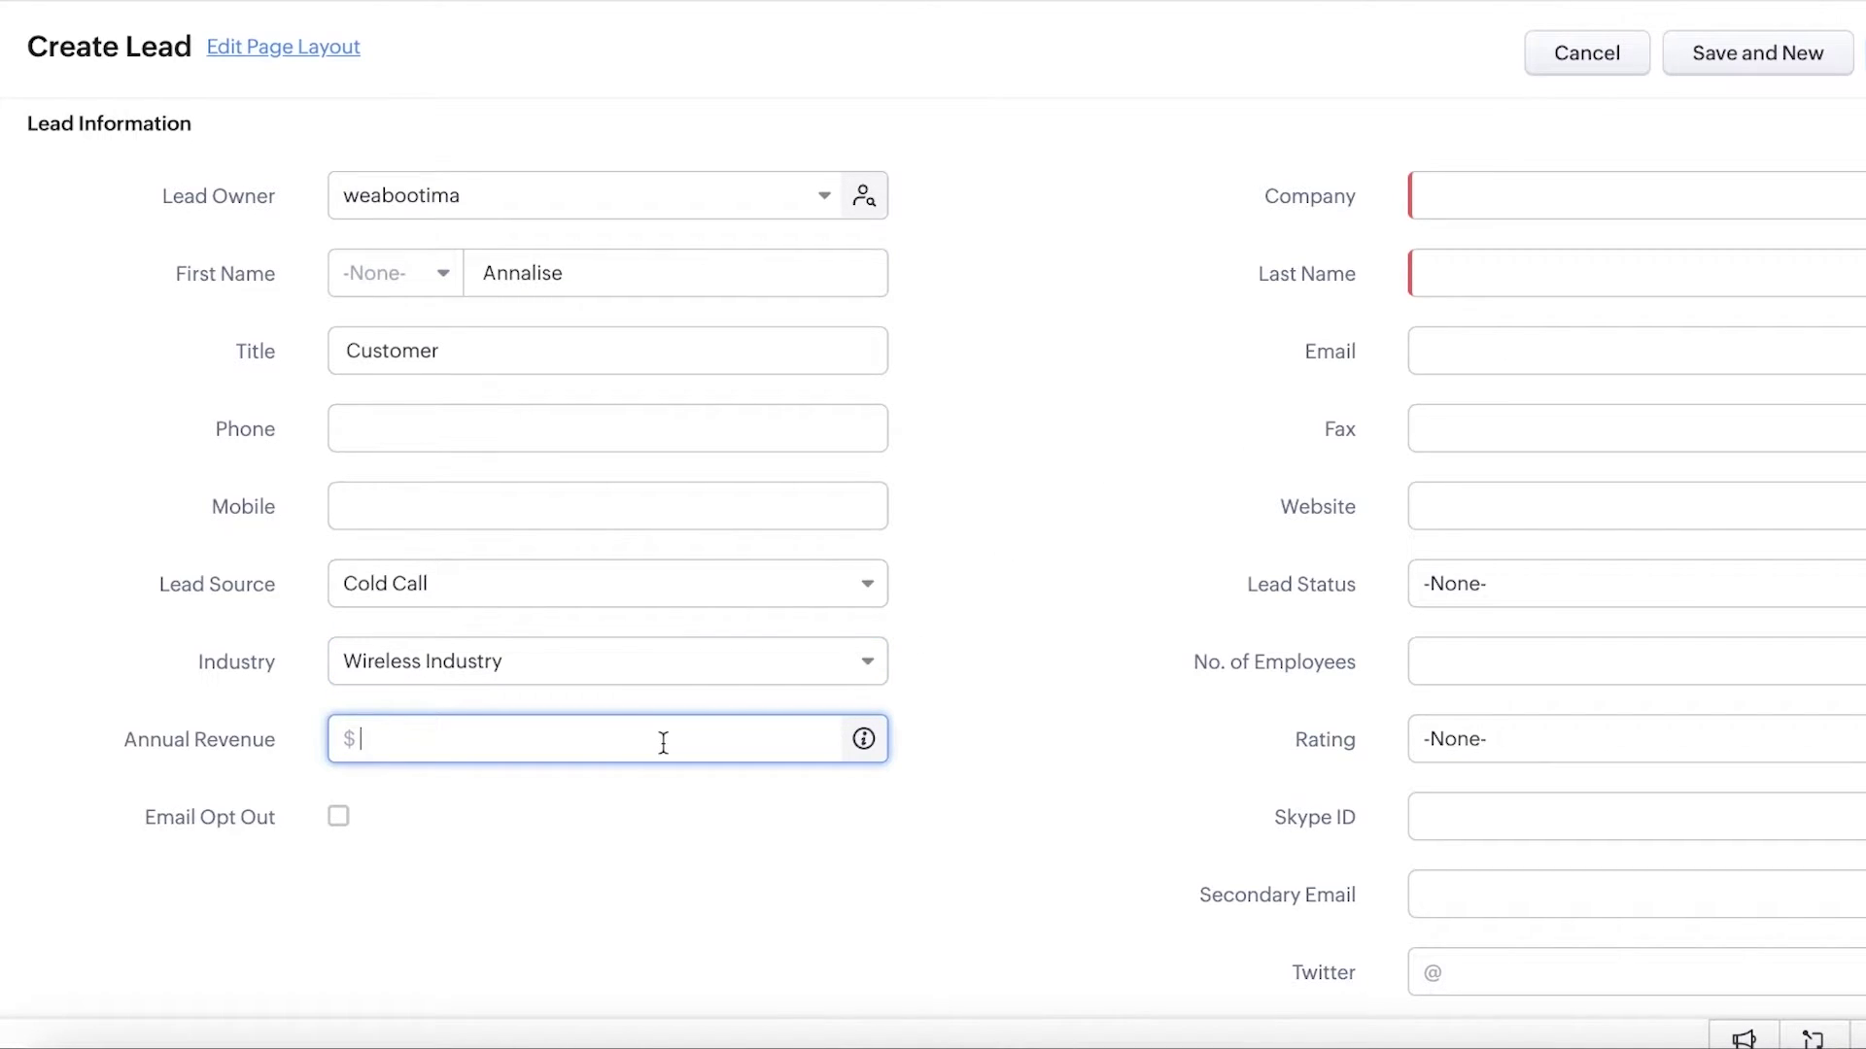
pyautogui.write('2000')
pyautogui.click(1253, 326)
pyautogui.scroll(-5, 1253, 329)
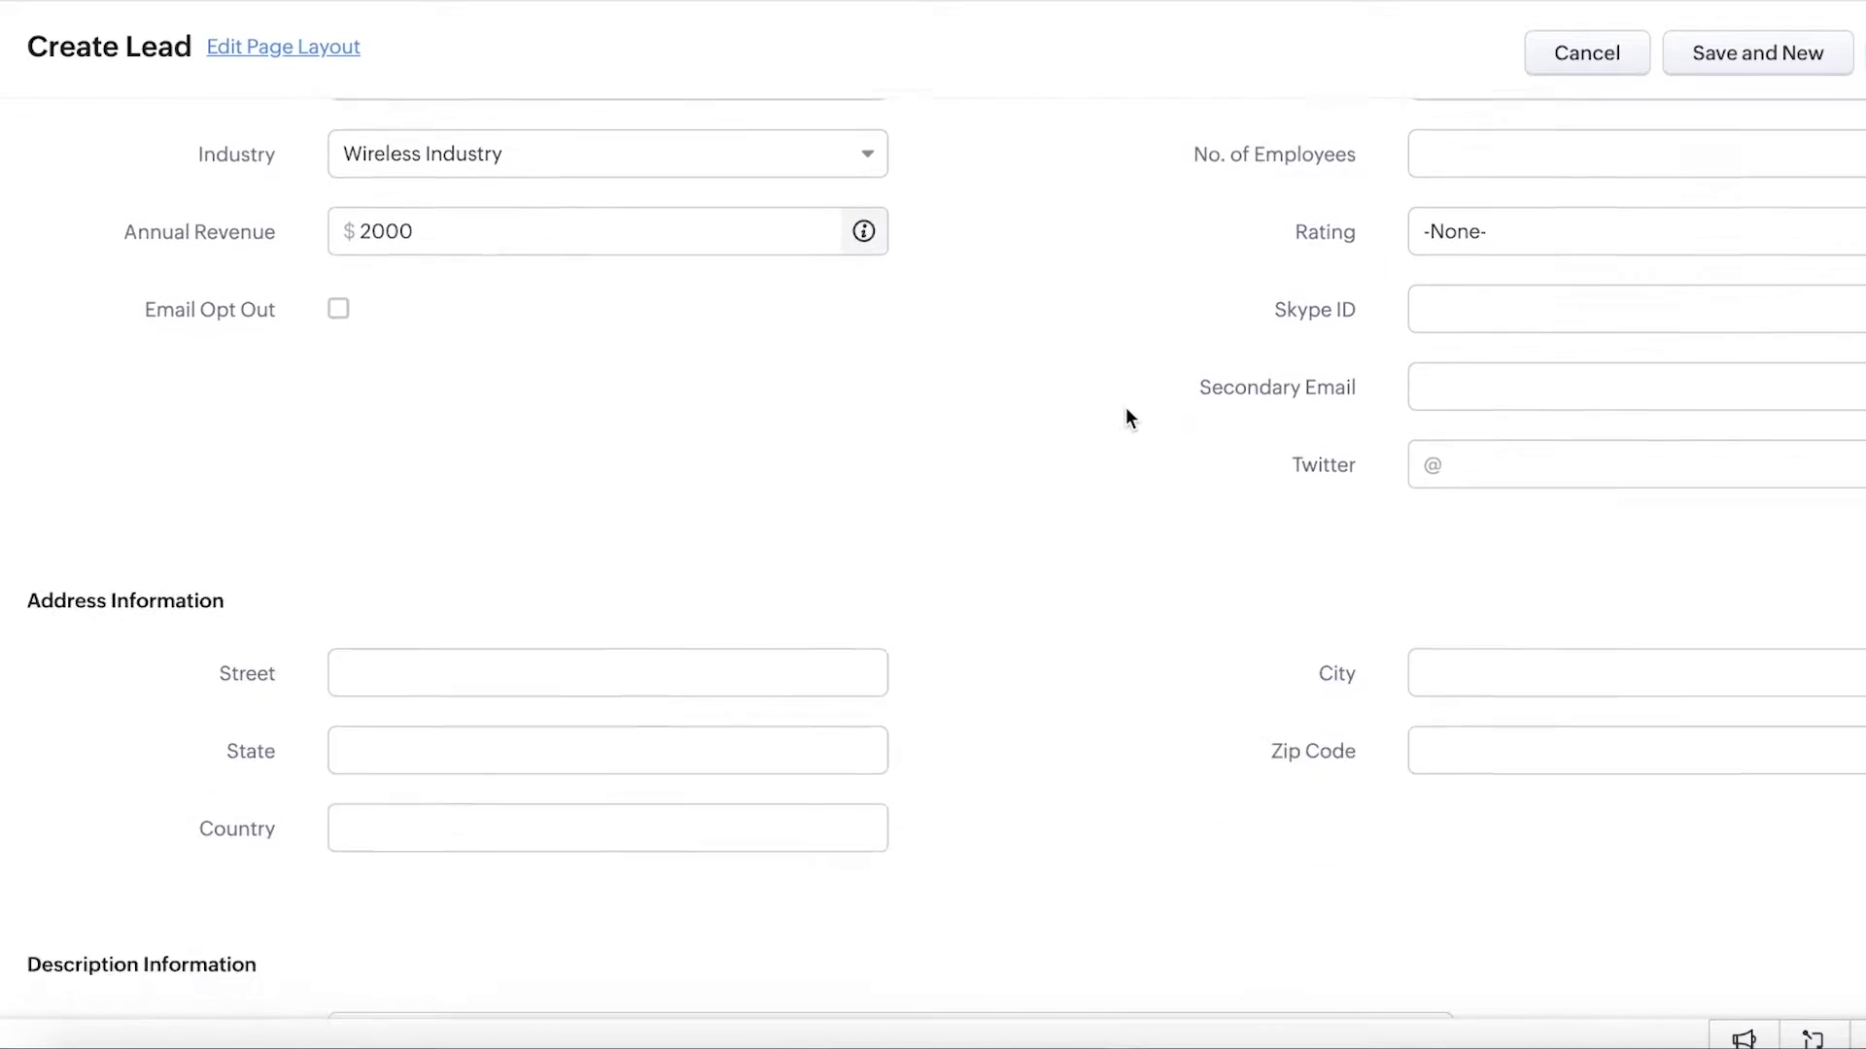
pyautogui.scroll(8, 1117, 416)
pyautogui.scroll(-9, 739, 494)
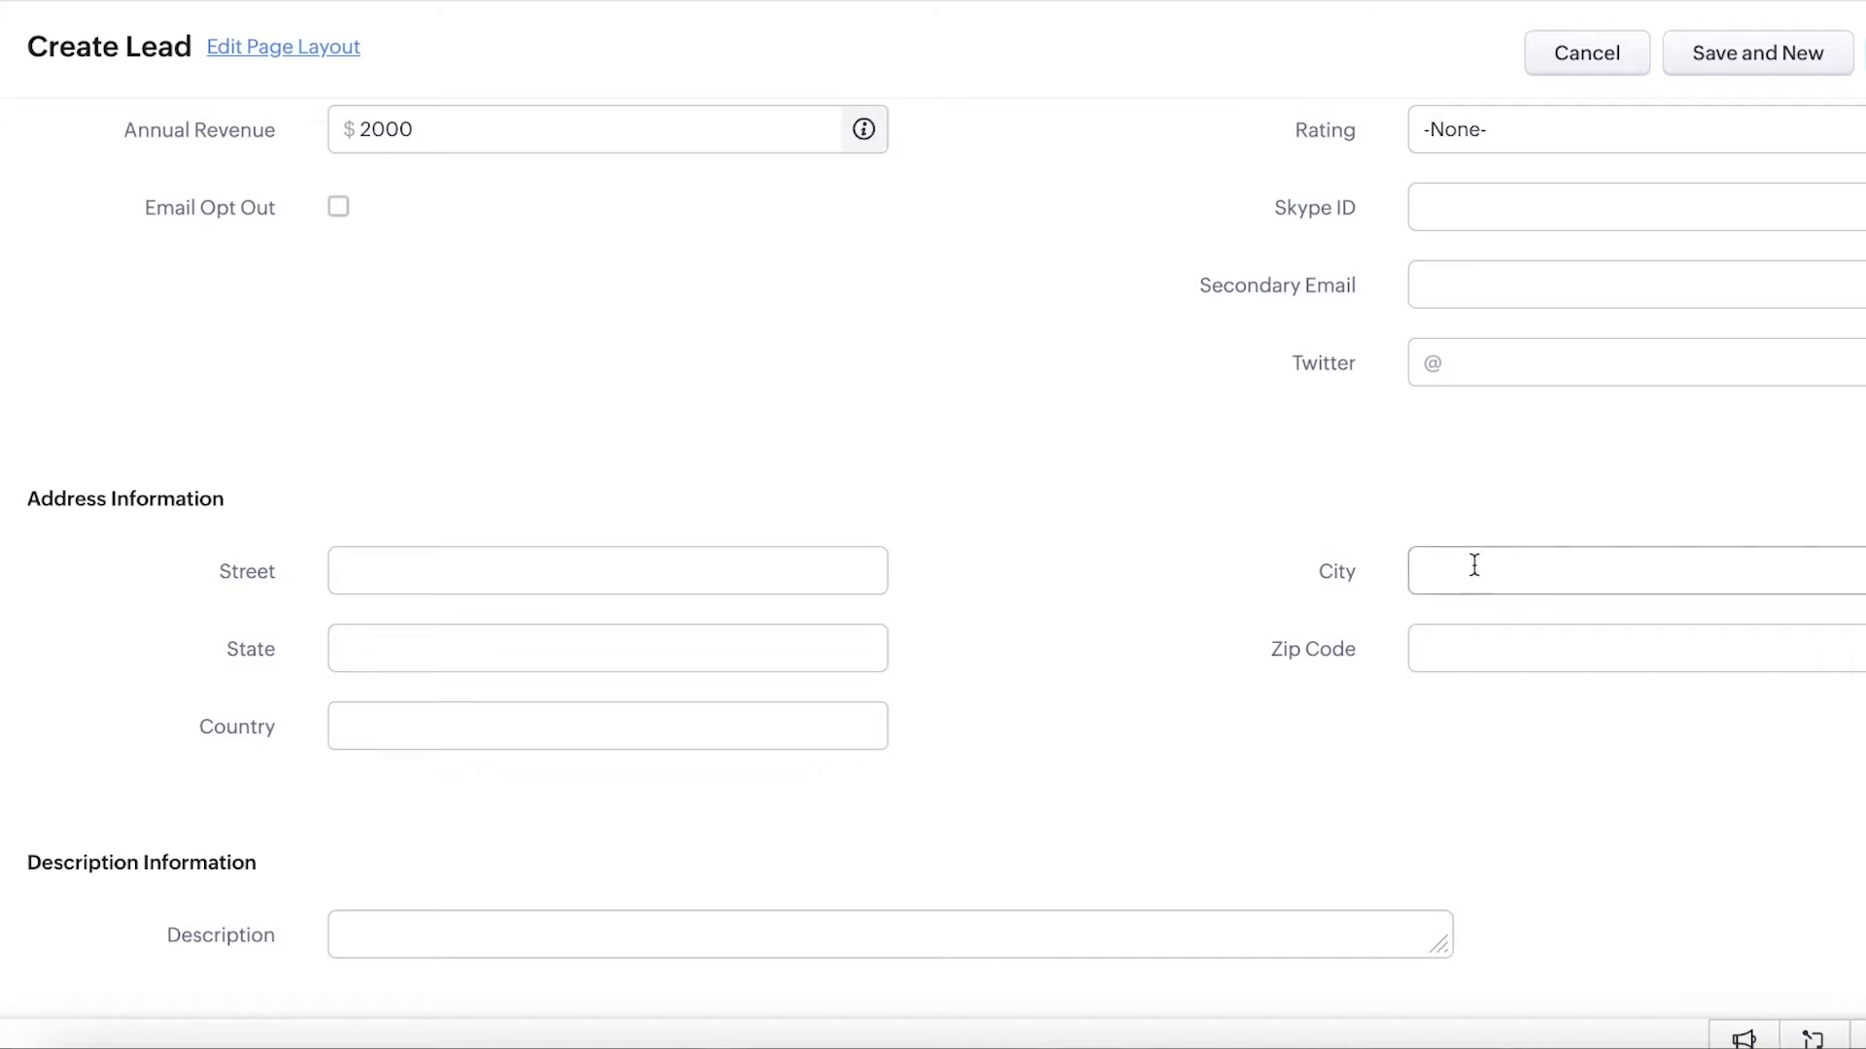
pyautogui.scroll(9, 1474, 563)
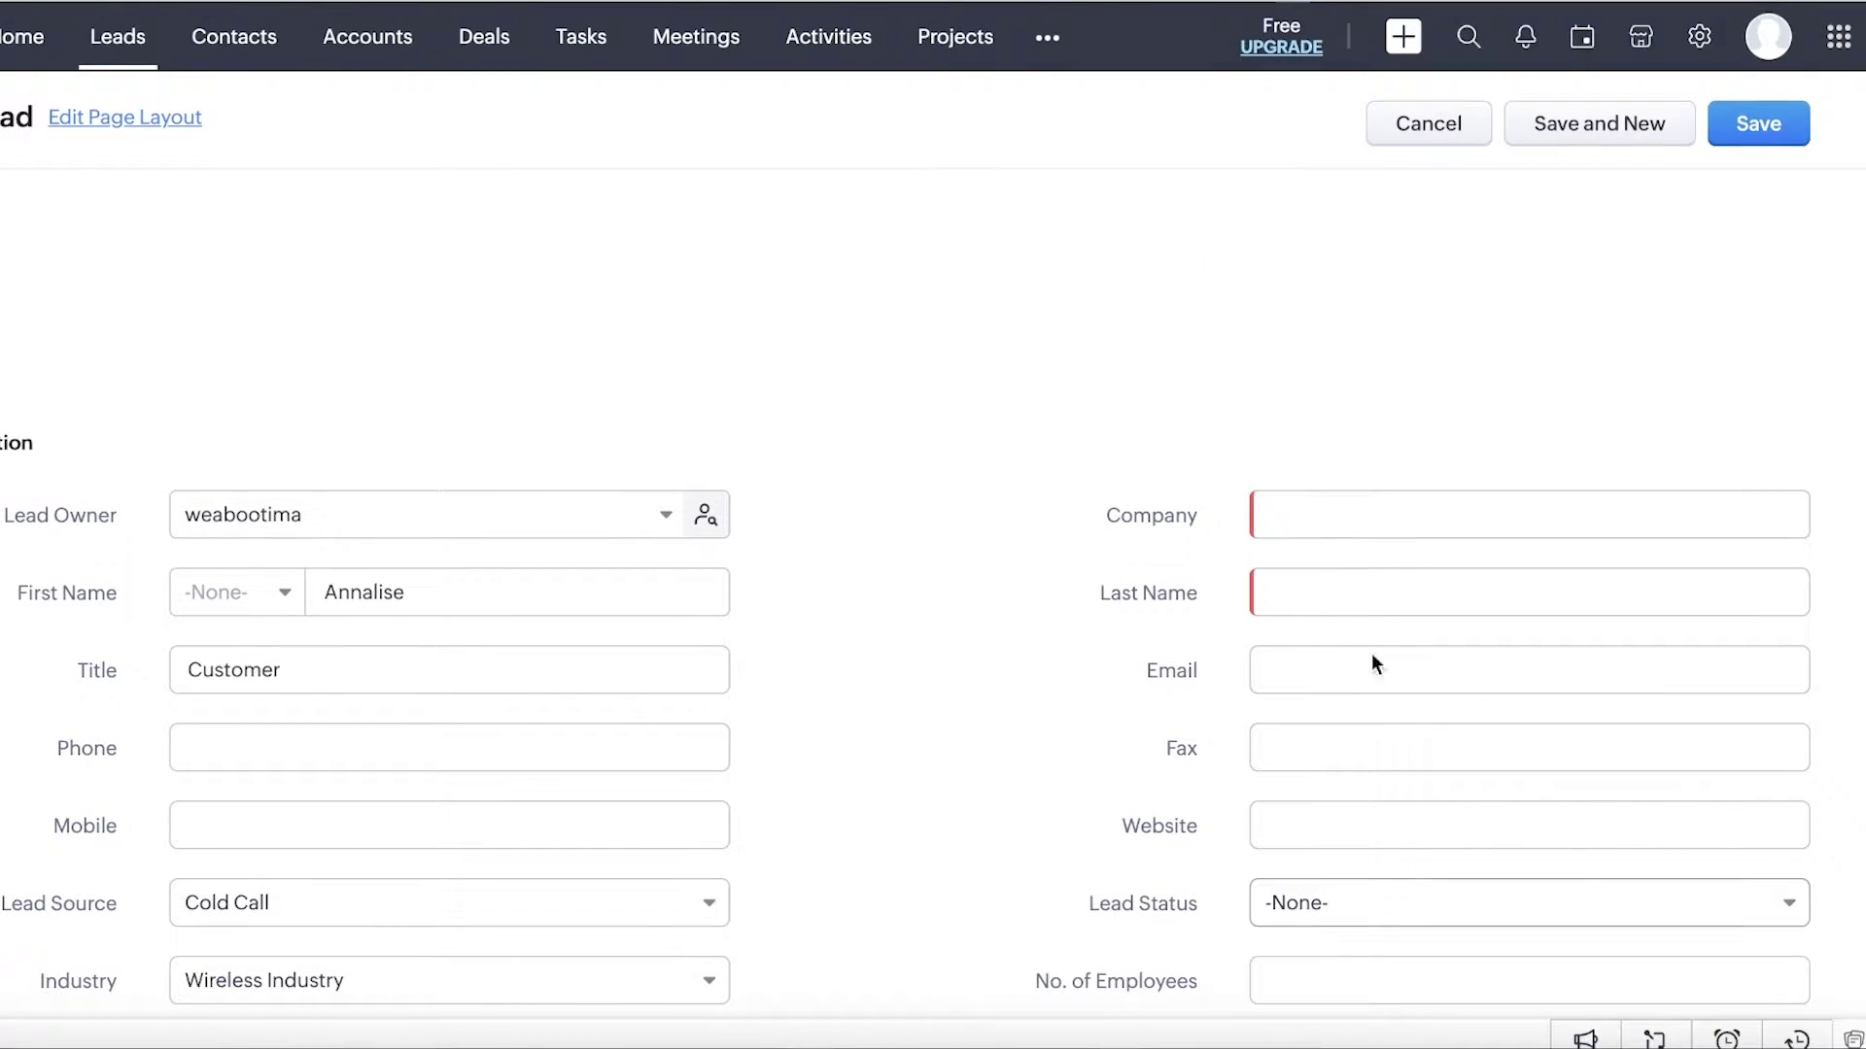
# Enter E-Tech as the Company and fill in the lead's last name.
pyautogui.click(1386, 521)
pyautogui.write('C')
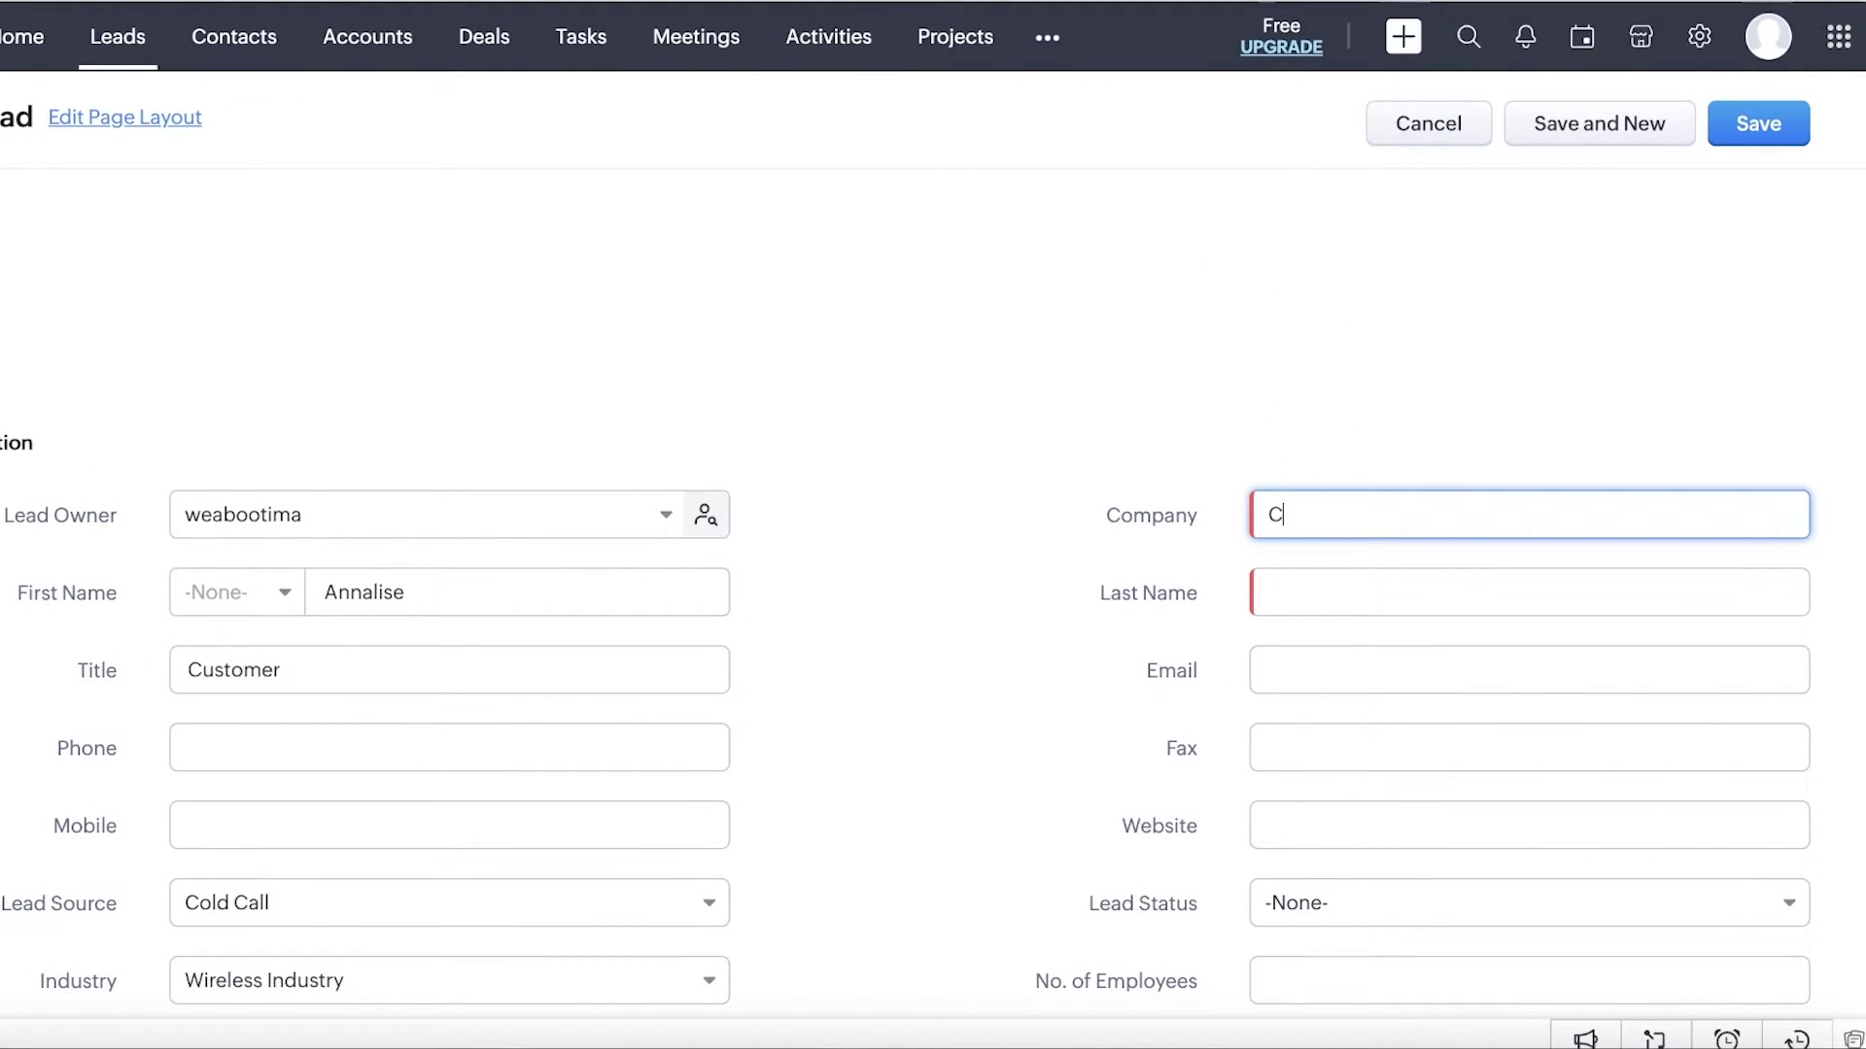
pyautogui.press('BackSpace')
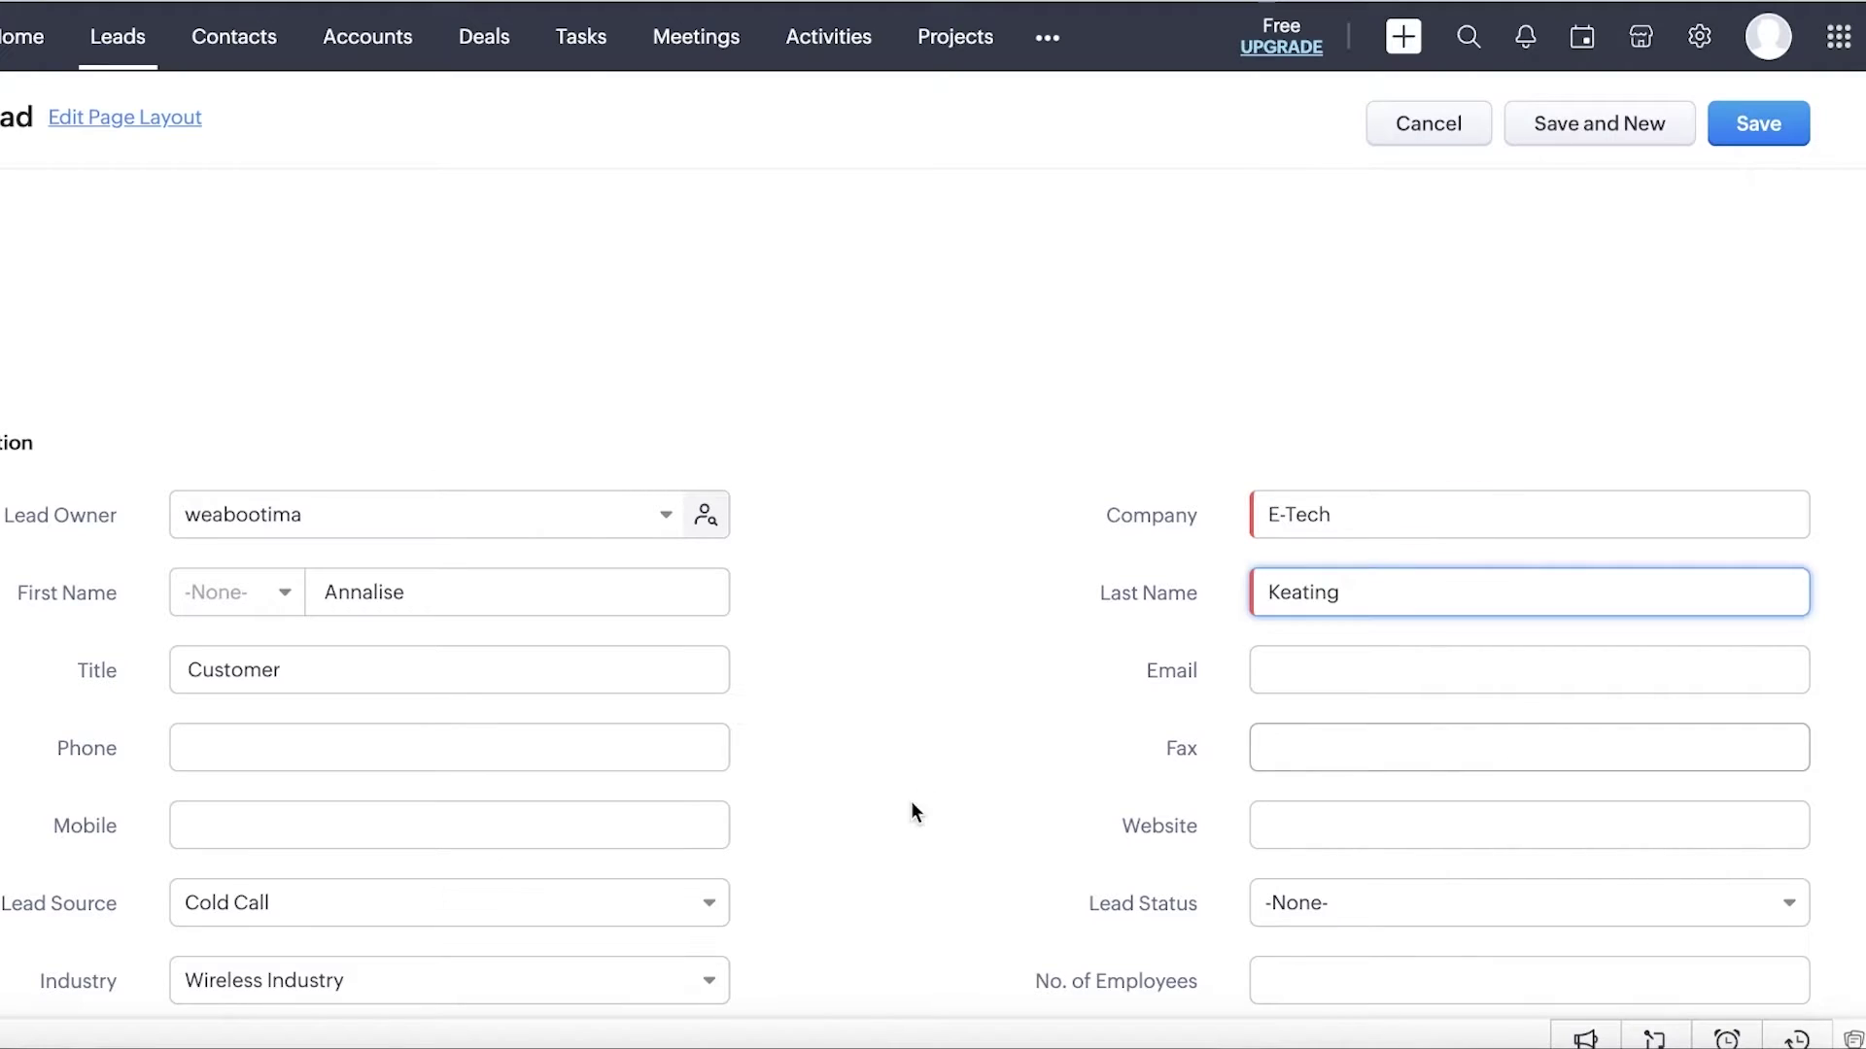
pyautogui.click(911, 812)
pyautogui.scroll(-3, 1079, 667)
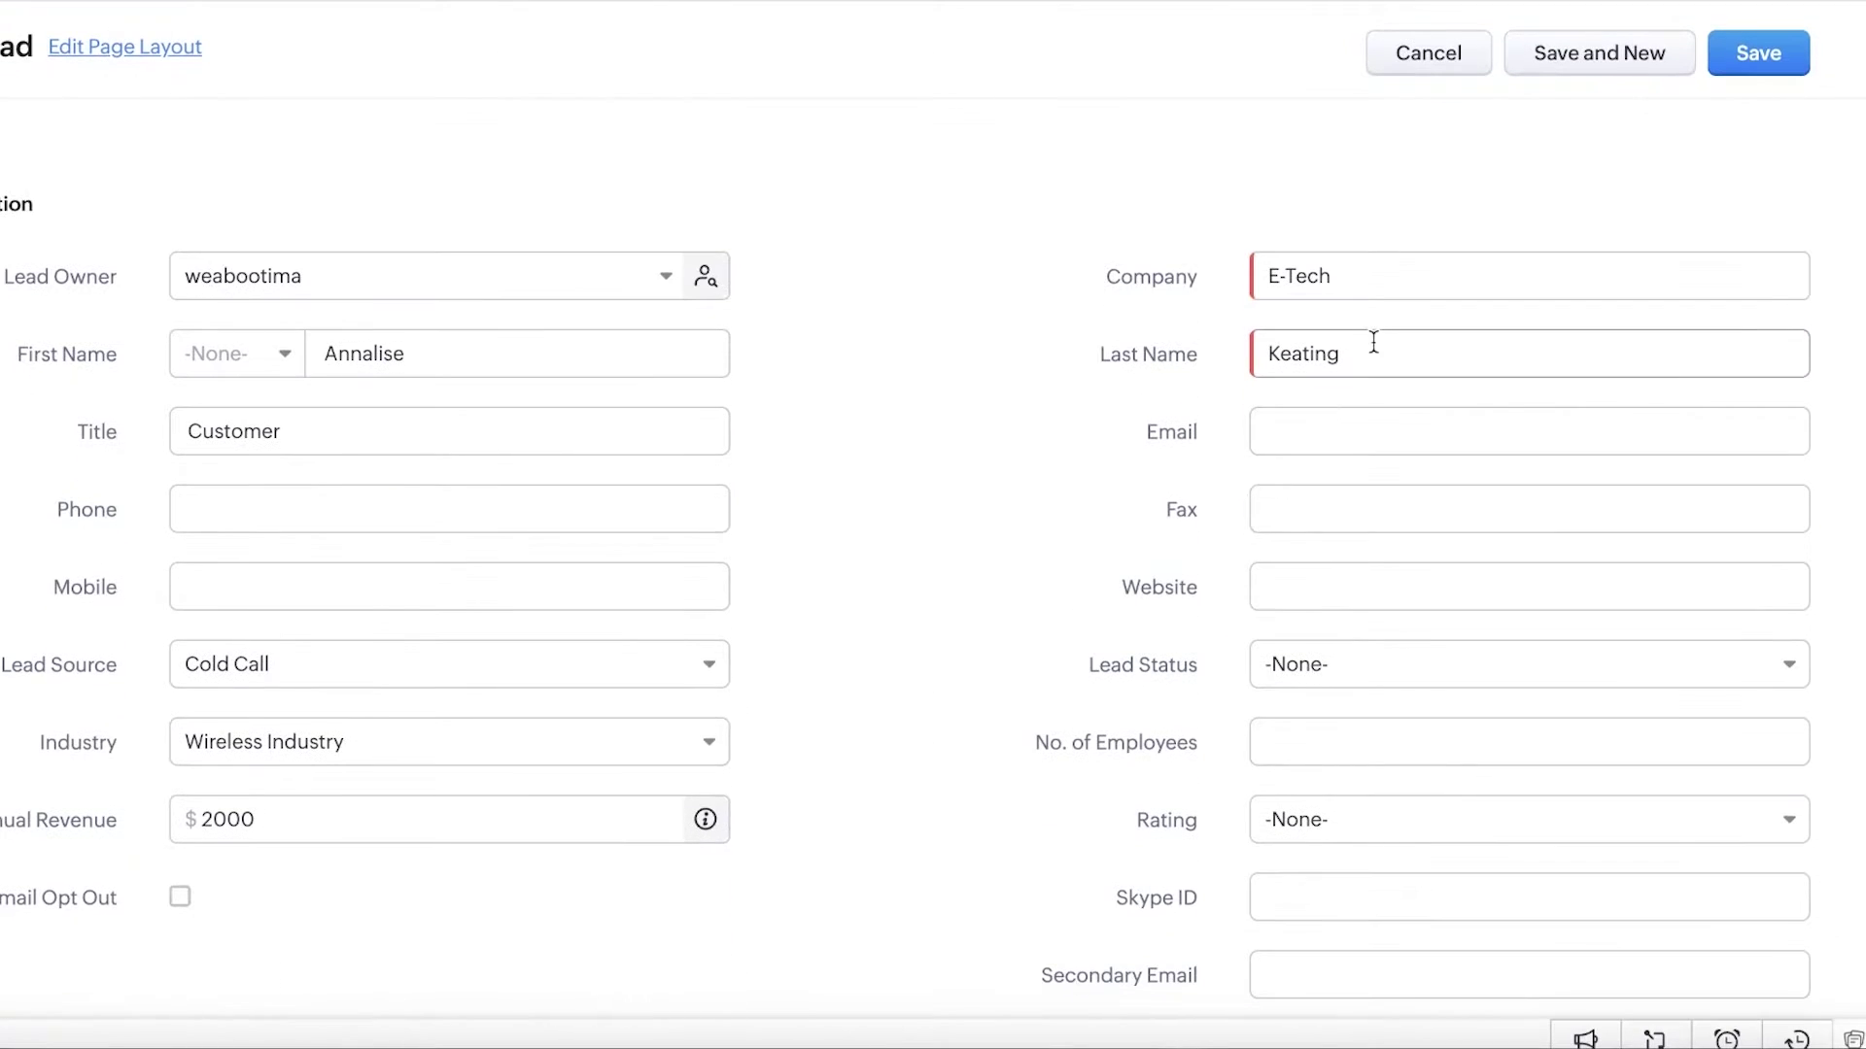
# Set Lead Status to Contacted and No. of Employees to 2.
pyautogui.click(1341, 654)
pyautogui.scroll(-2, 1397, 816)
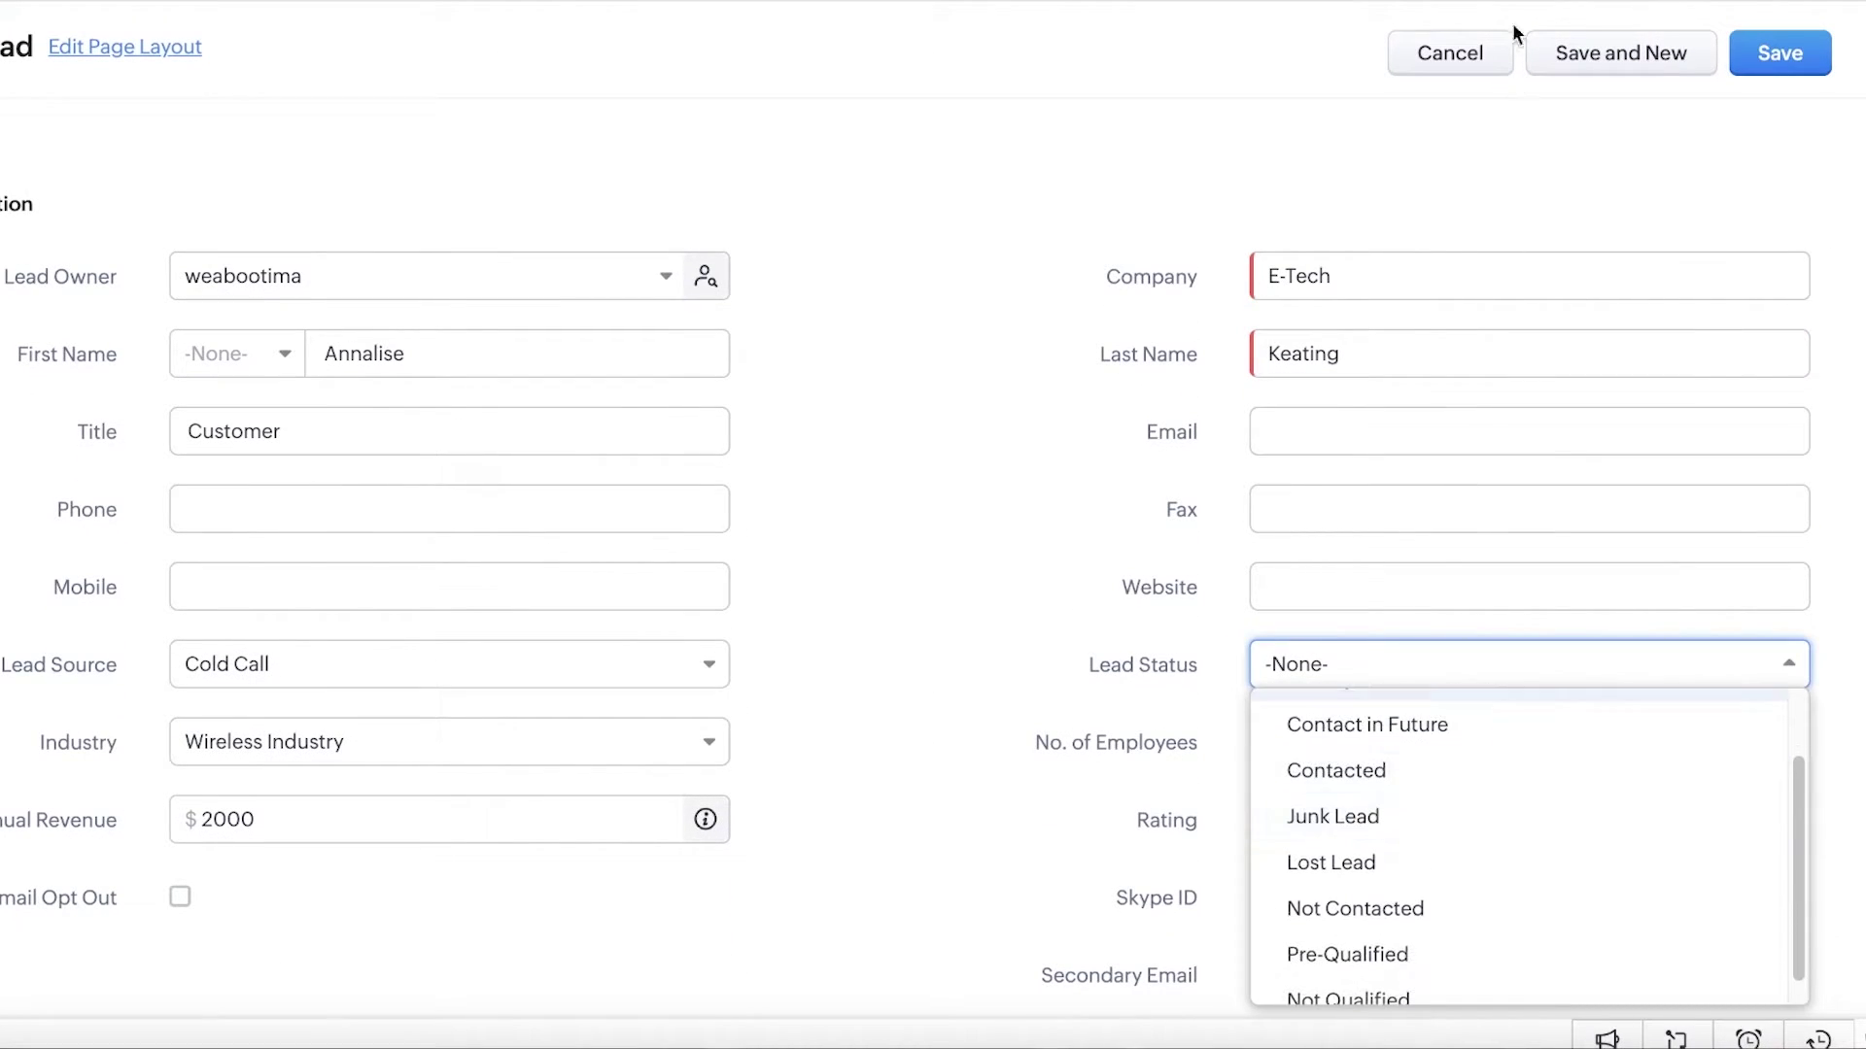
pyautogui.scroll(-1, 1270, 802)
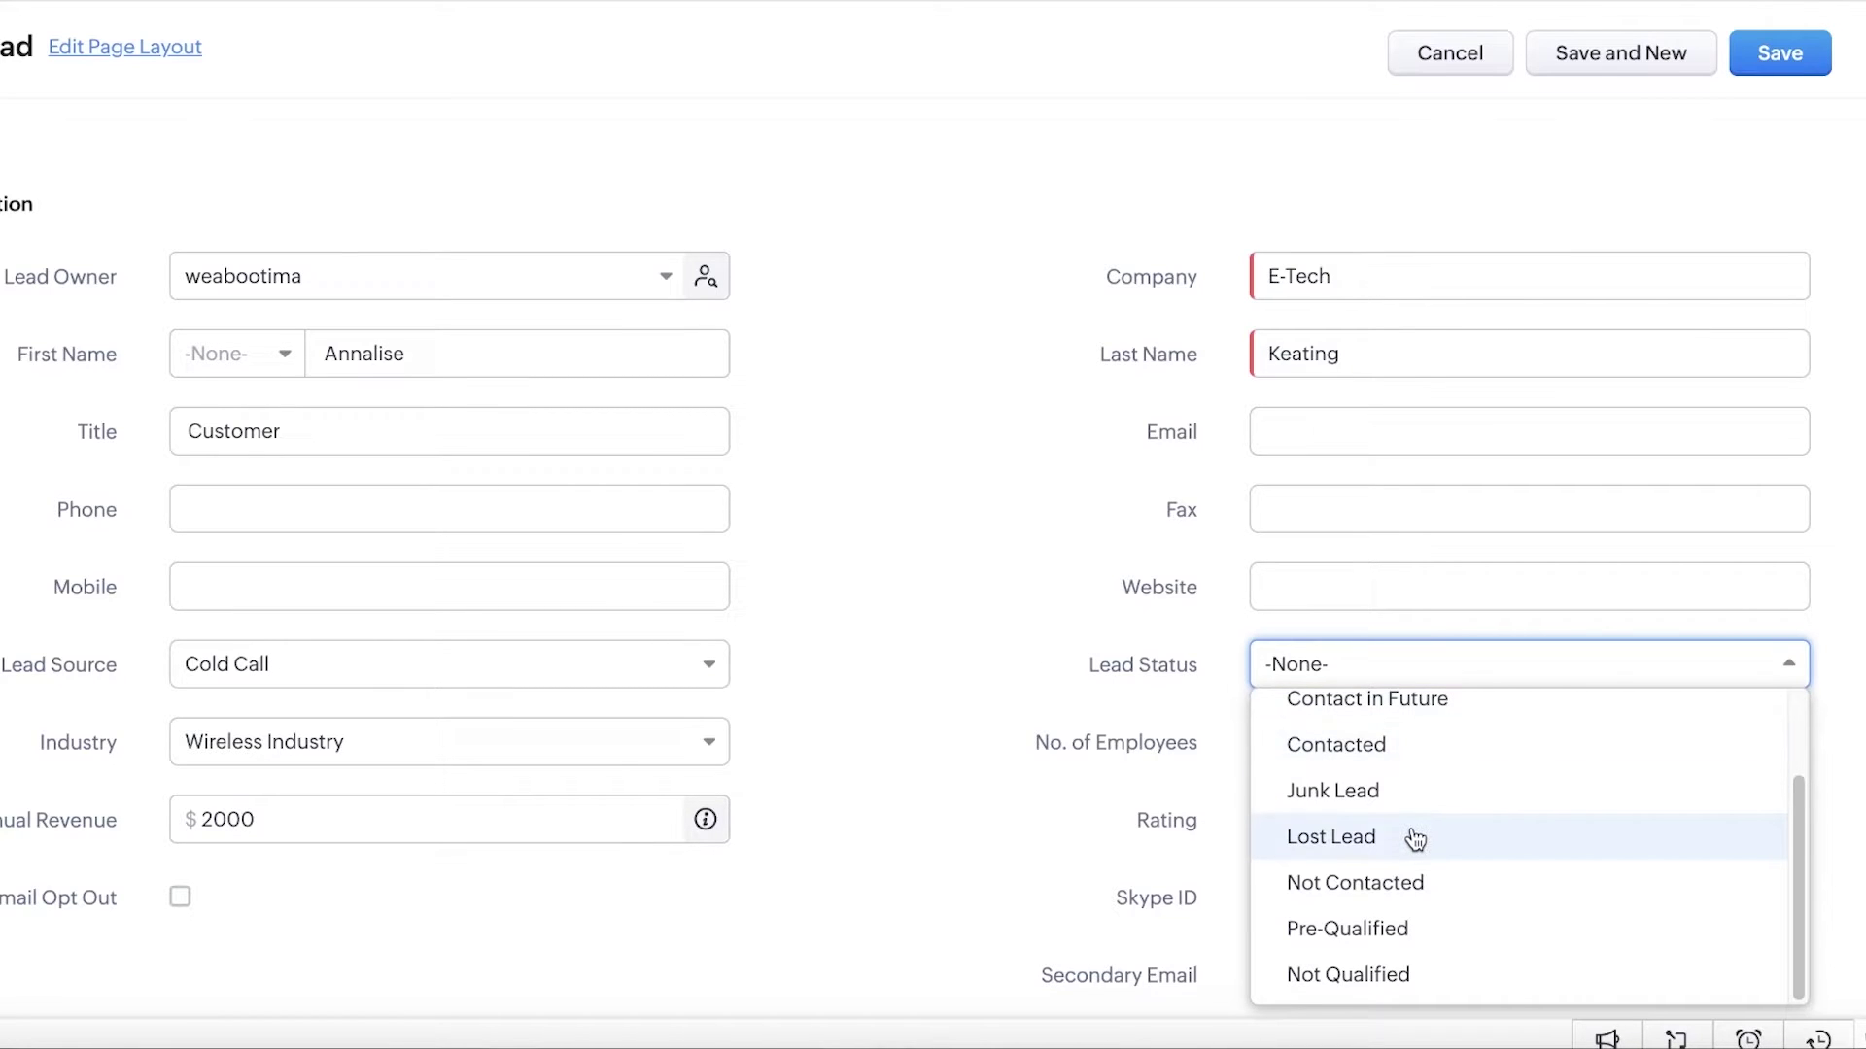
pyautogui.scroll(2, 1378, 954)
pyautogui.click(1361, 853)
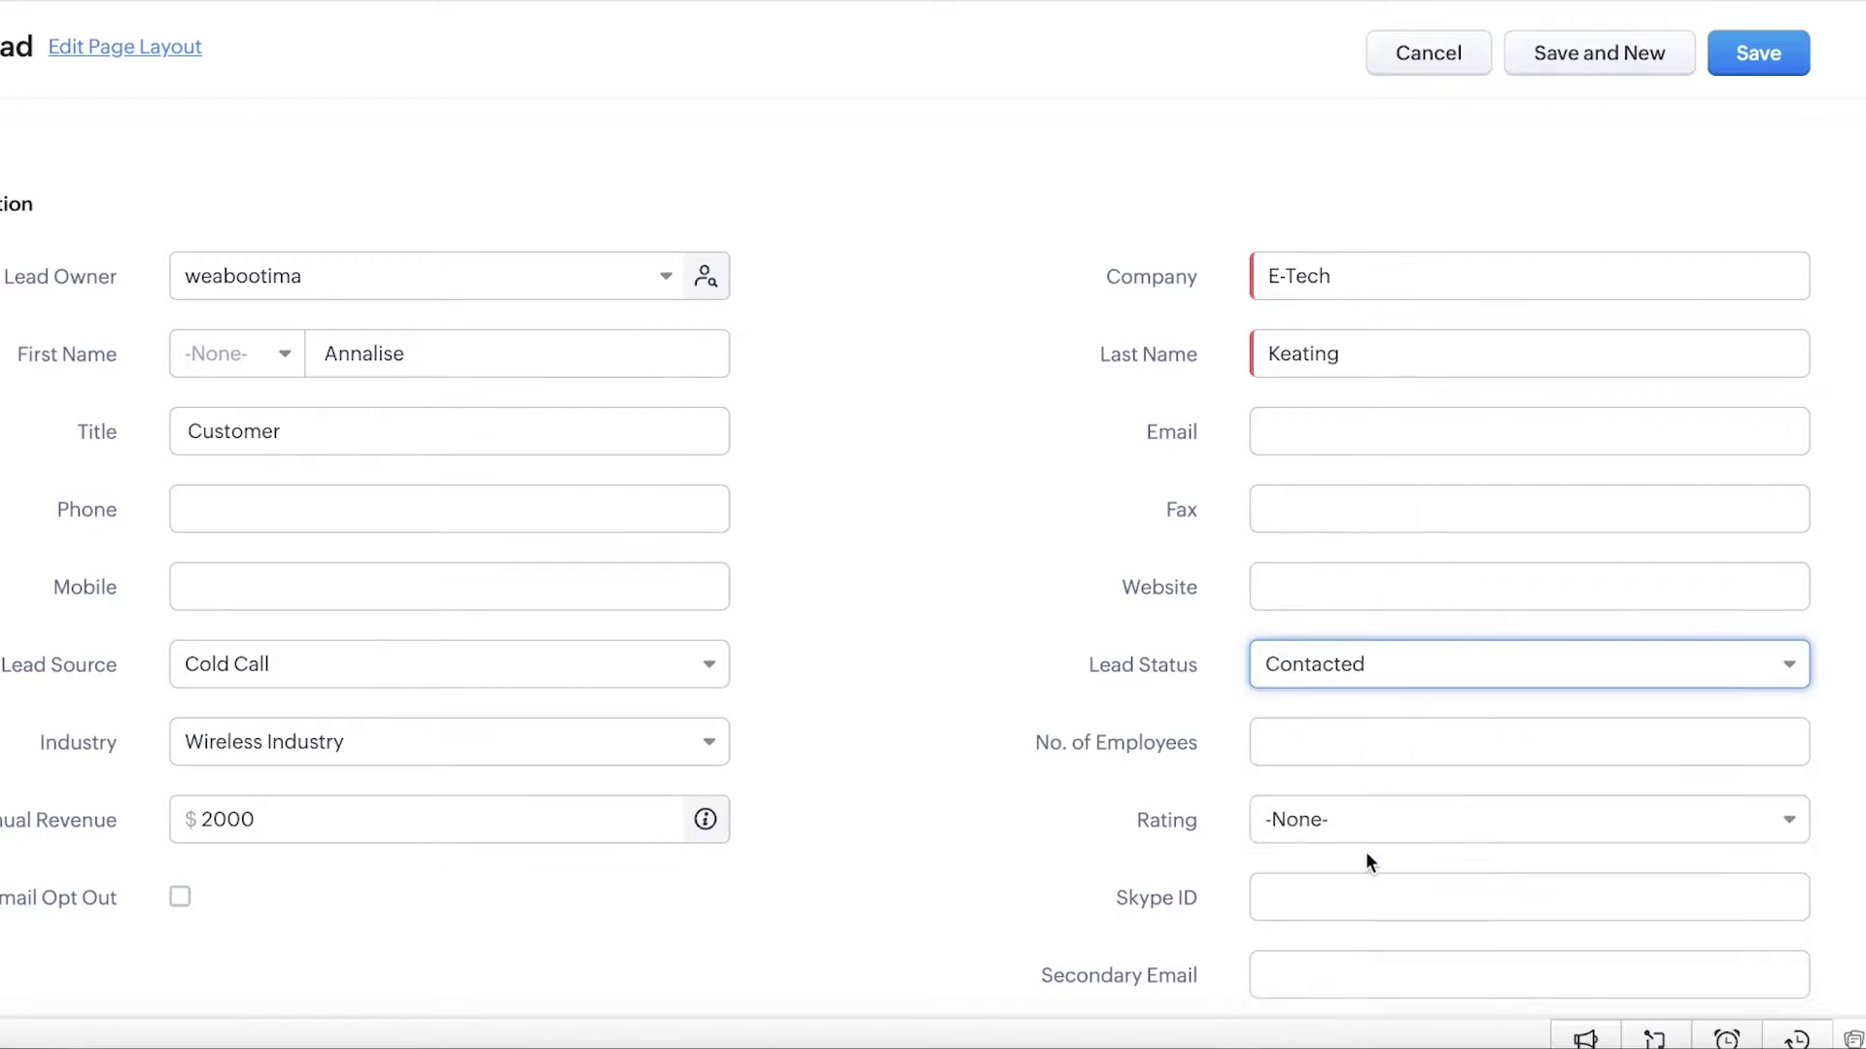
pyautogui.click(1271, 750)
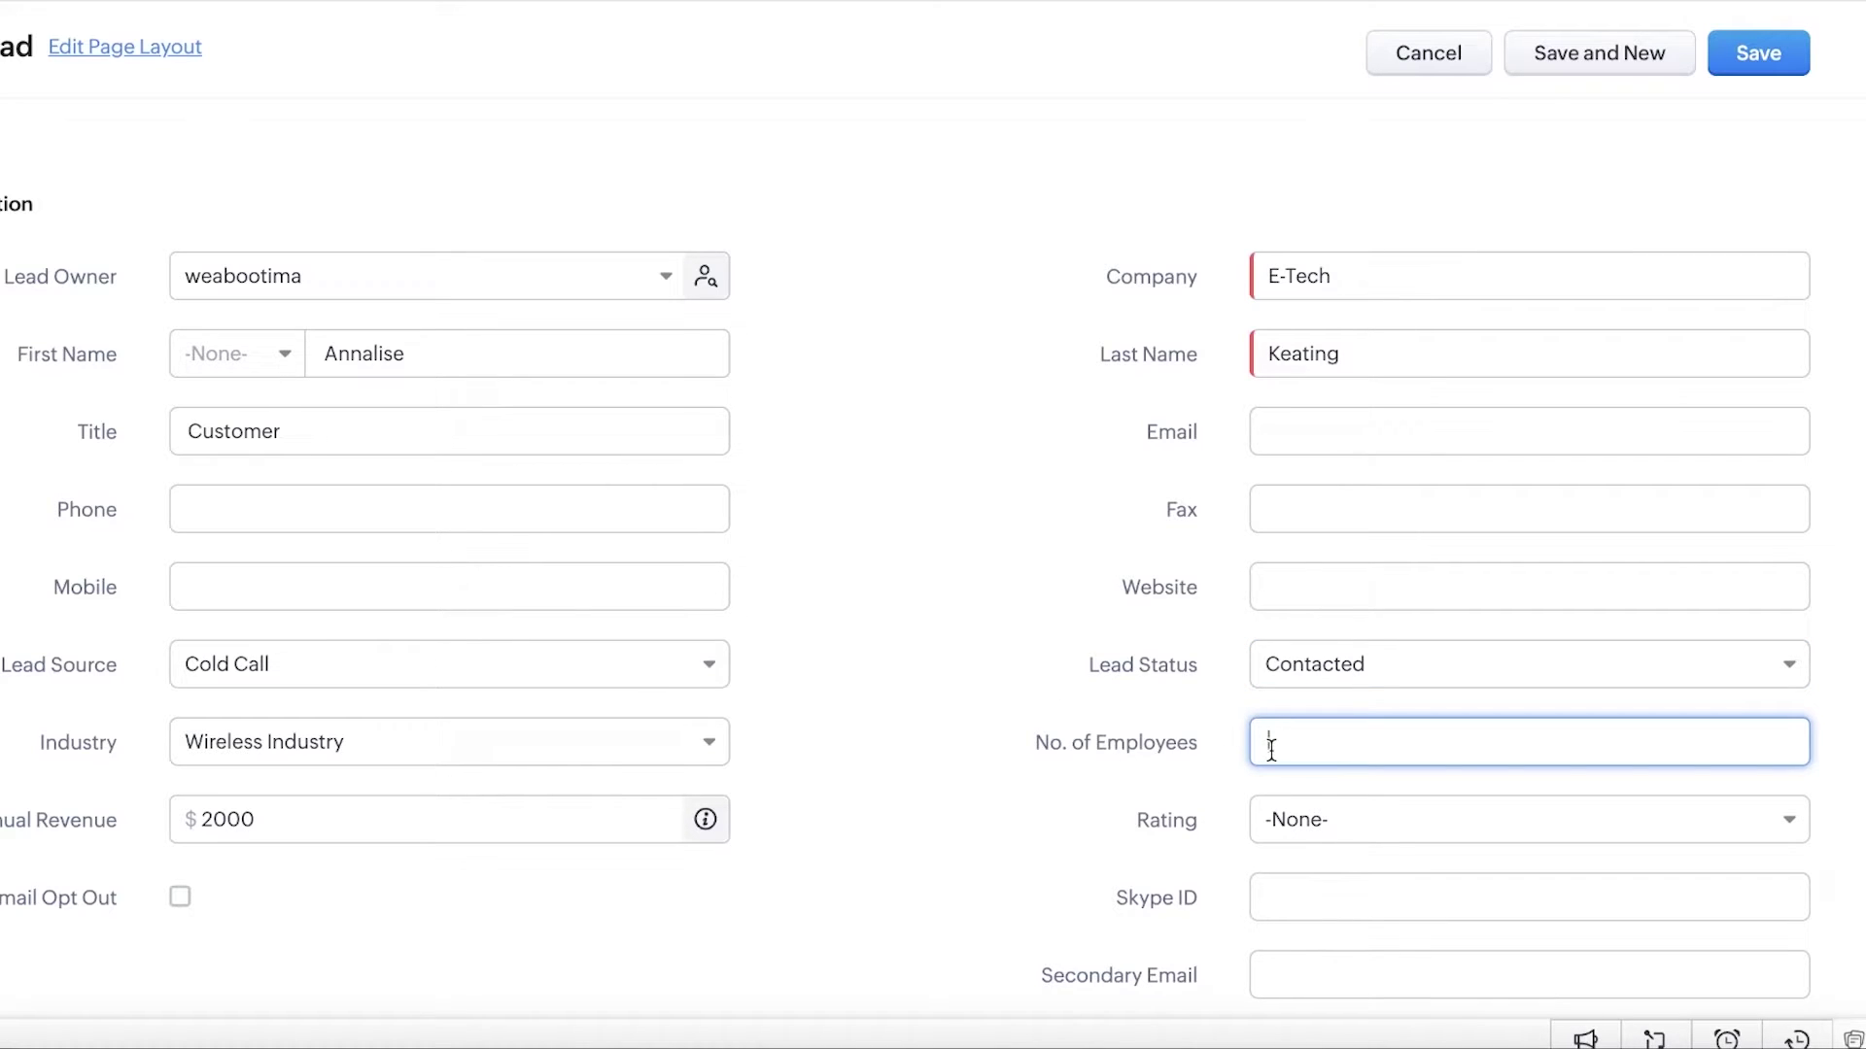
pyautogui.write('2')
pyautogui.click(1075, 639)
# Set the lead's Rating to Active.
pyautogui.scroll(-2, 1074, 639)
pyautogui.click(1355, 671)
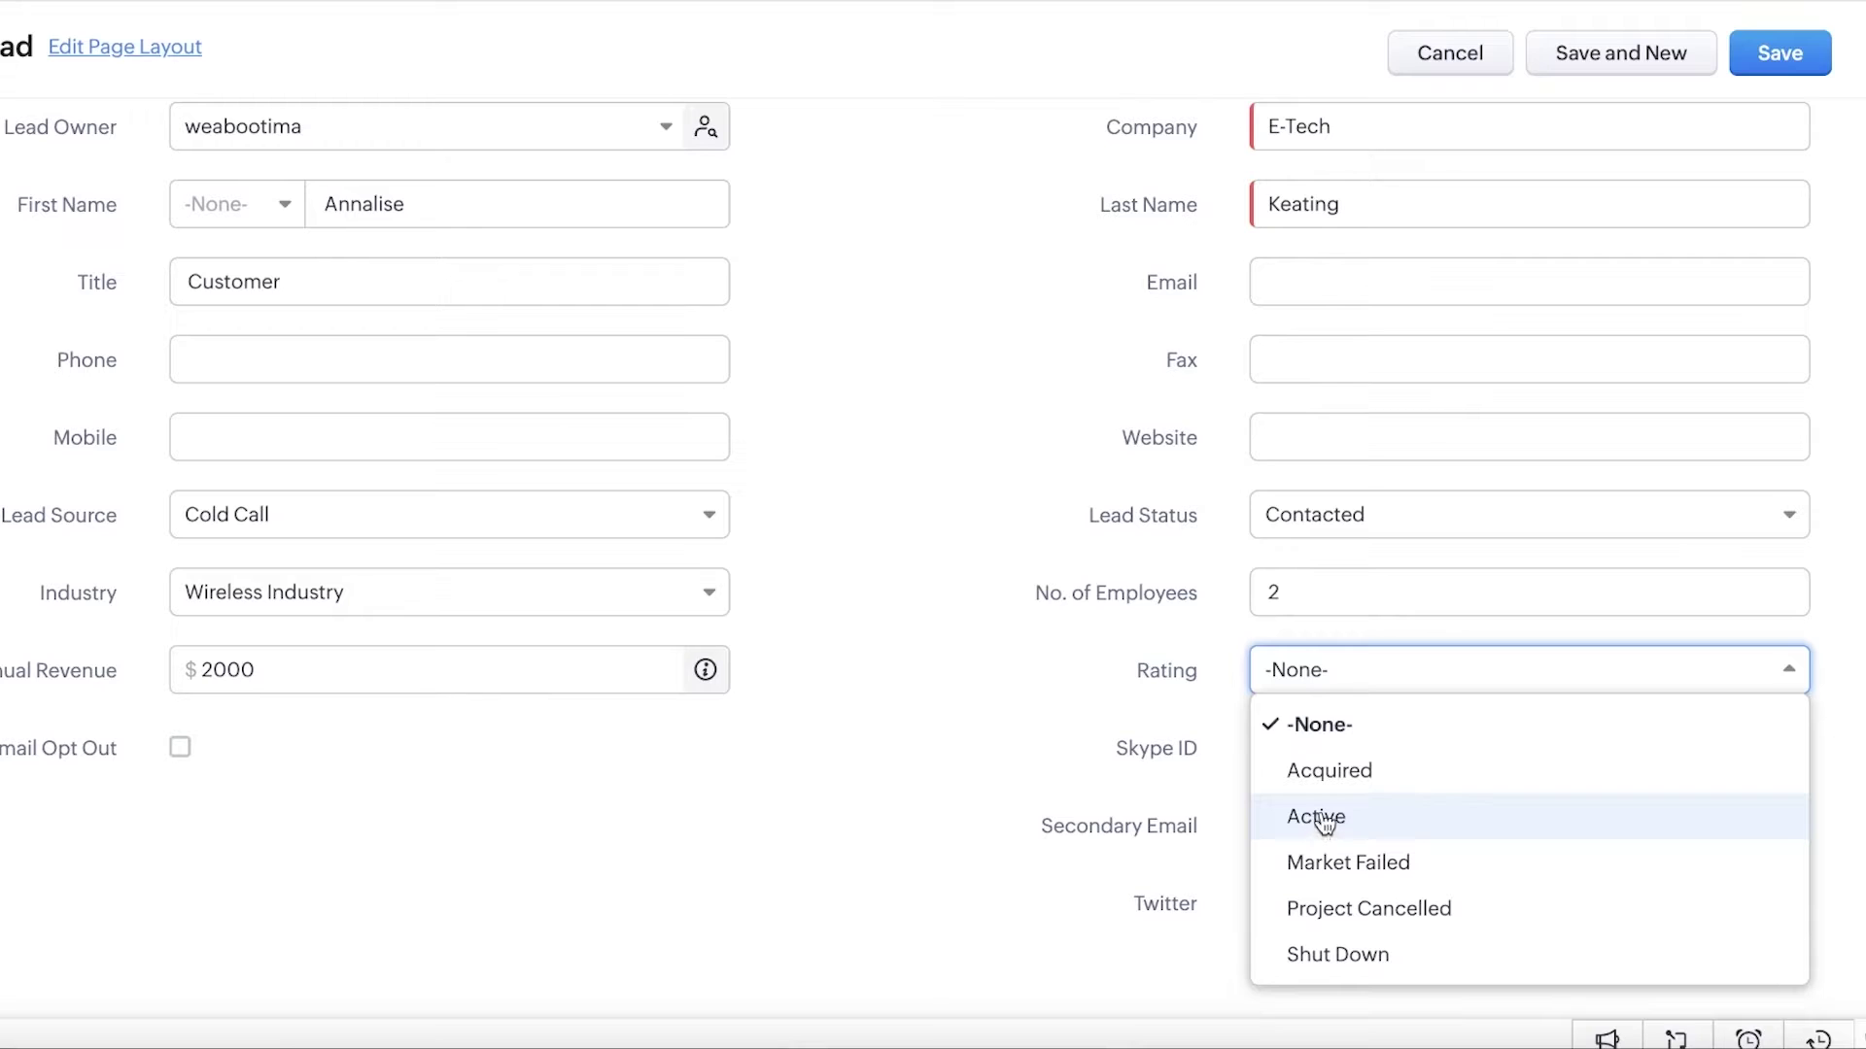
pyautogui.click(1324, 821)
pyautogui.click(1316, 674)
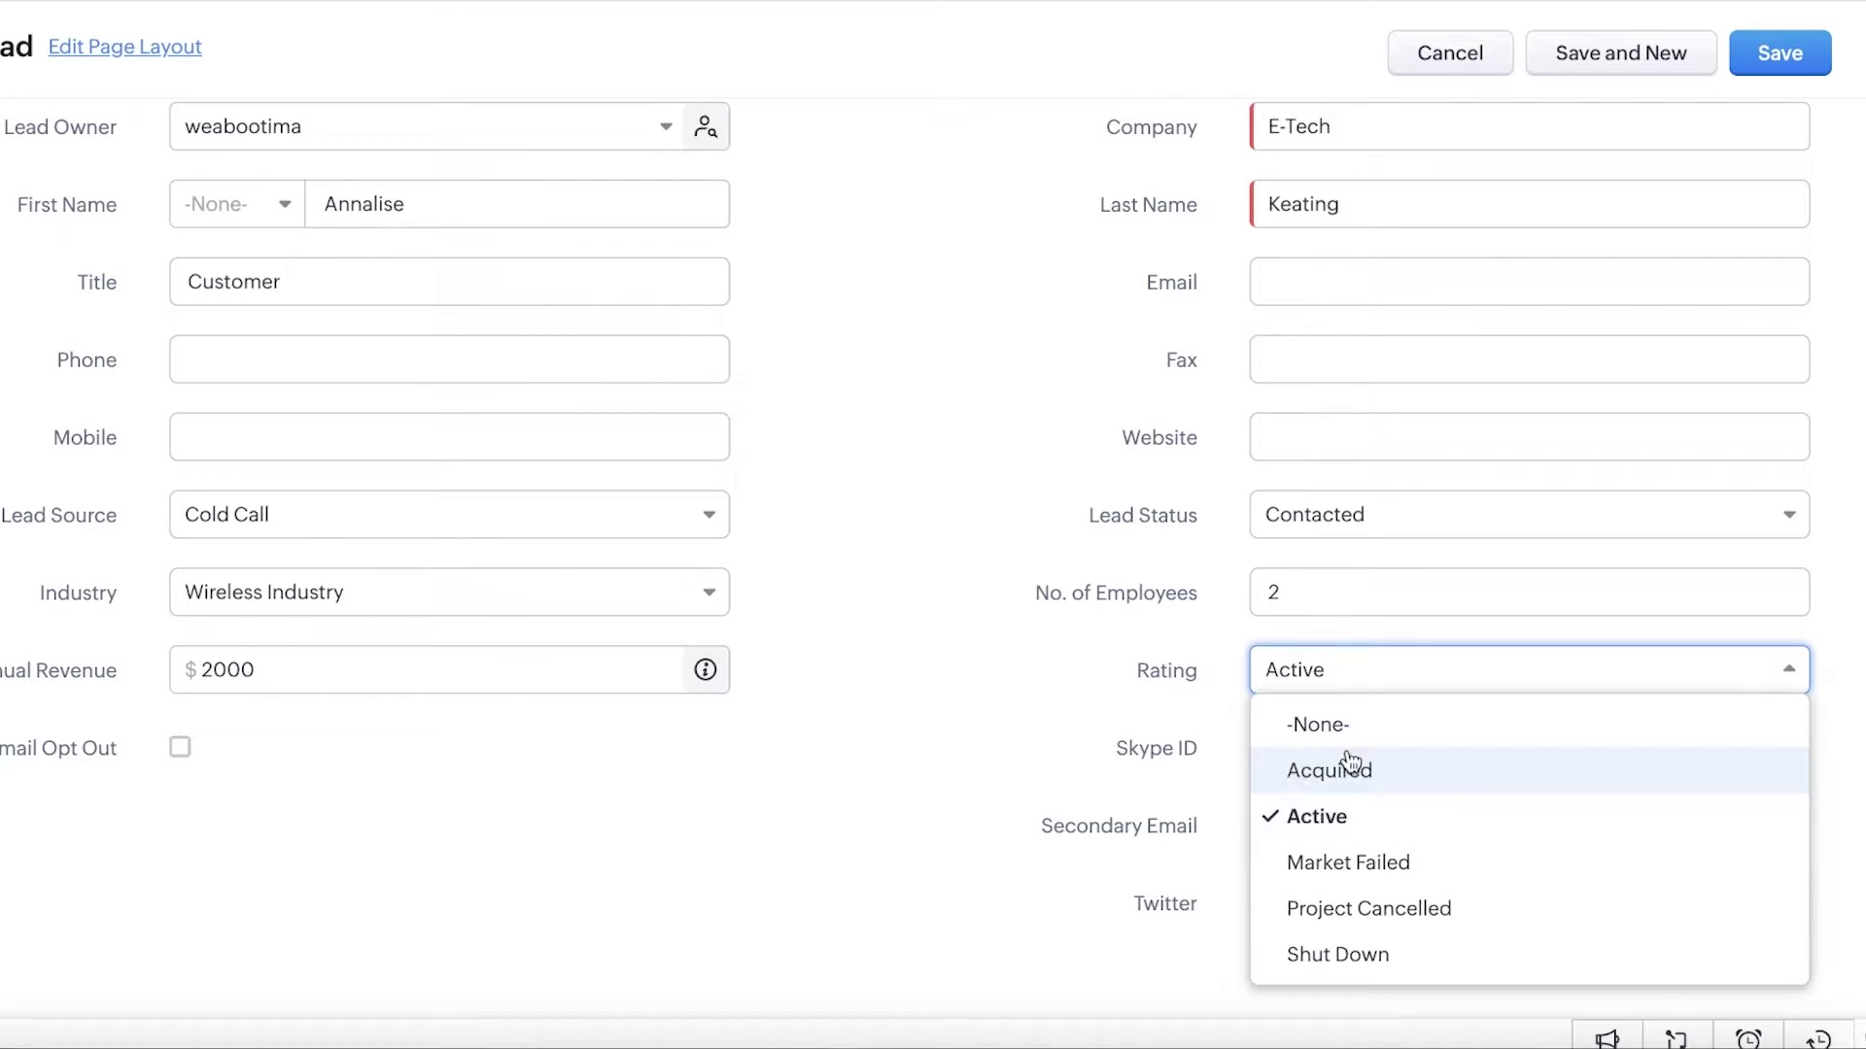
pyautogui.click(1278, 821)
pyautogui.scroll(-3, 1238, 741)
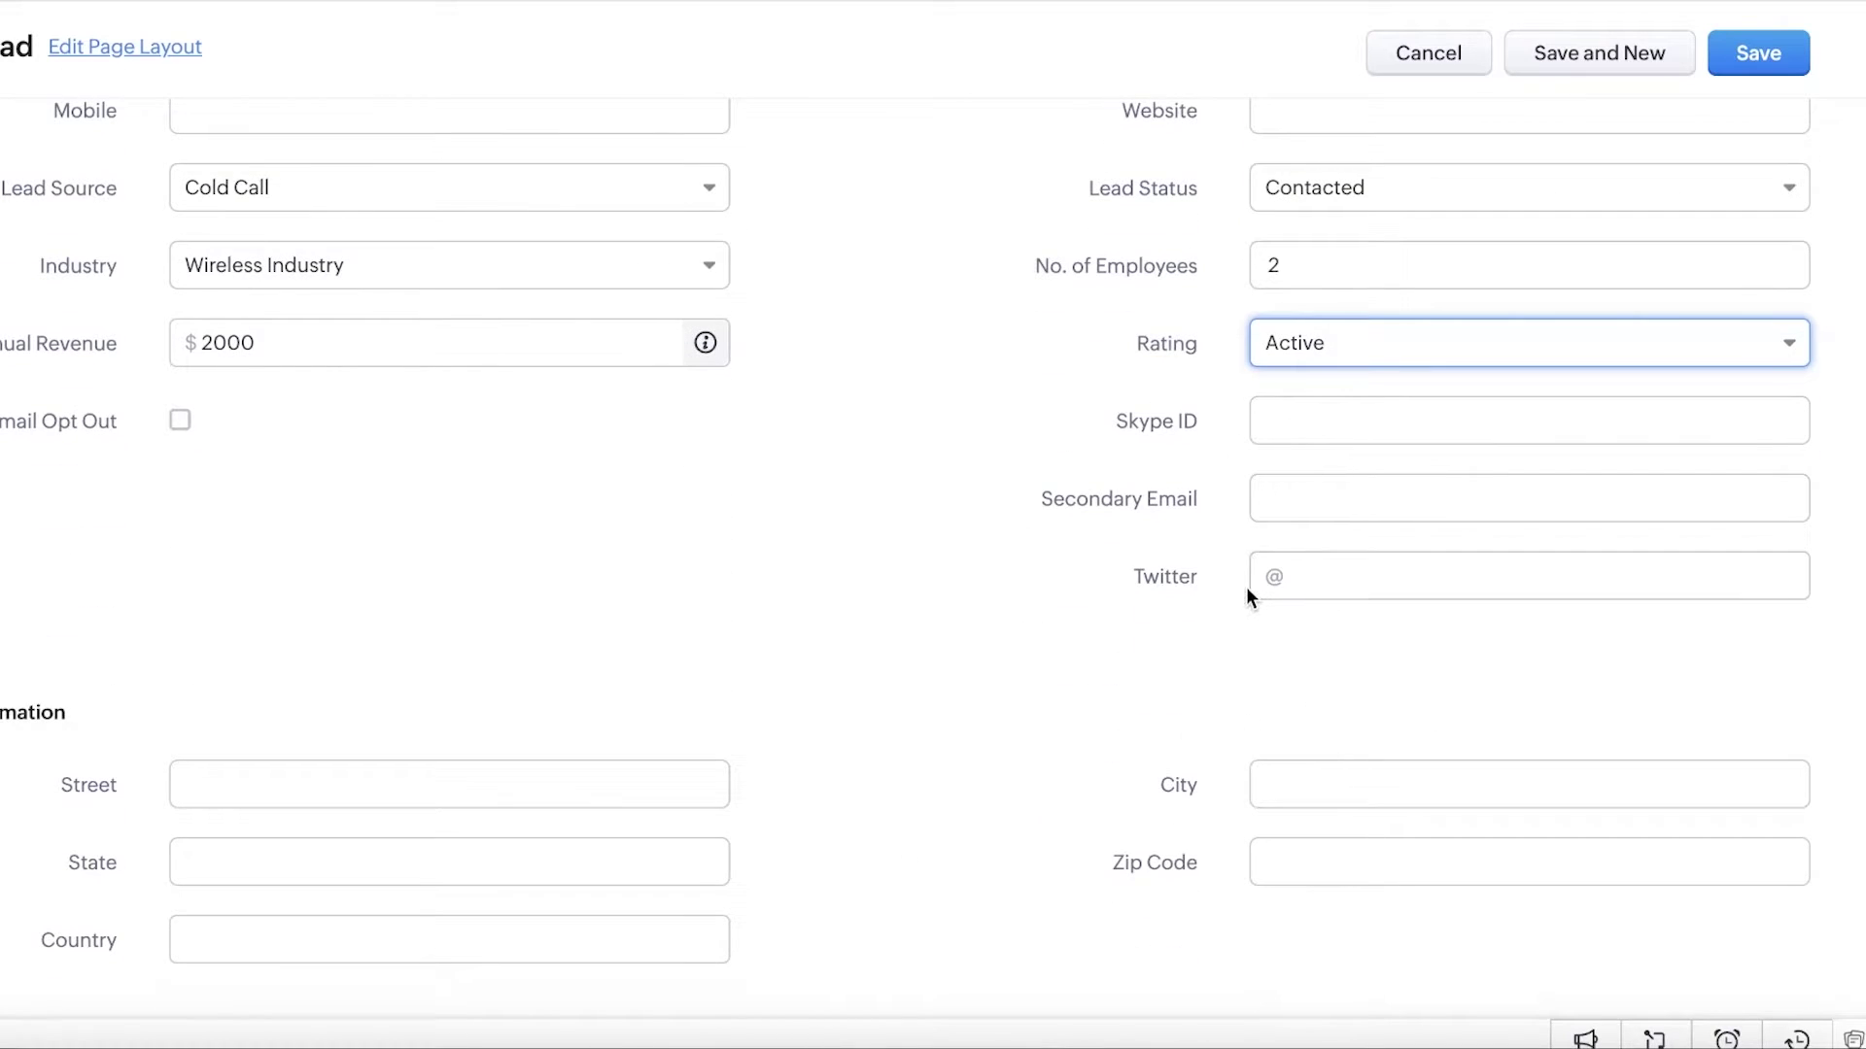
pyautogui.scroll(7, 1548, 266)
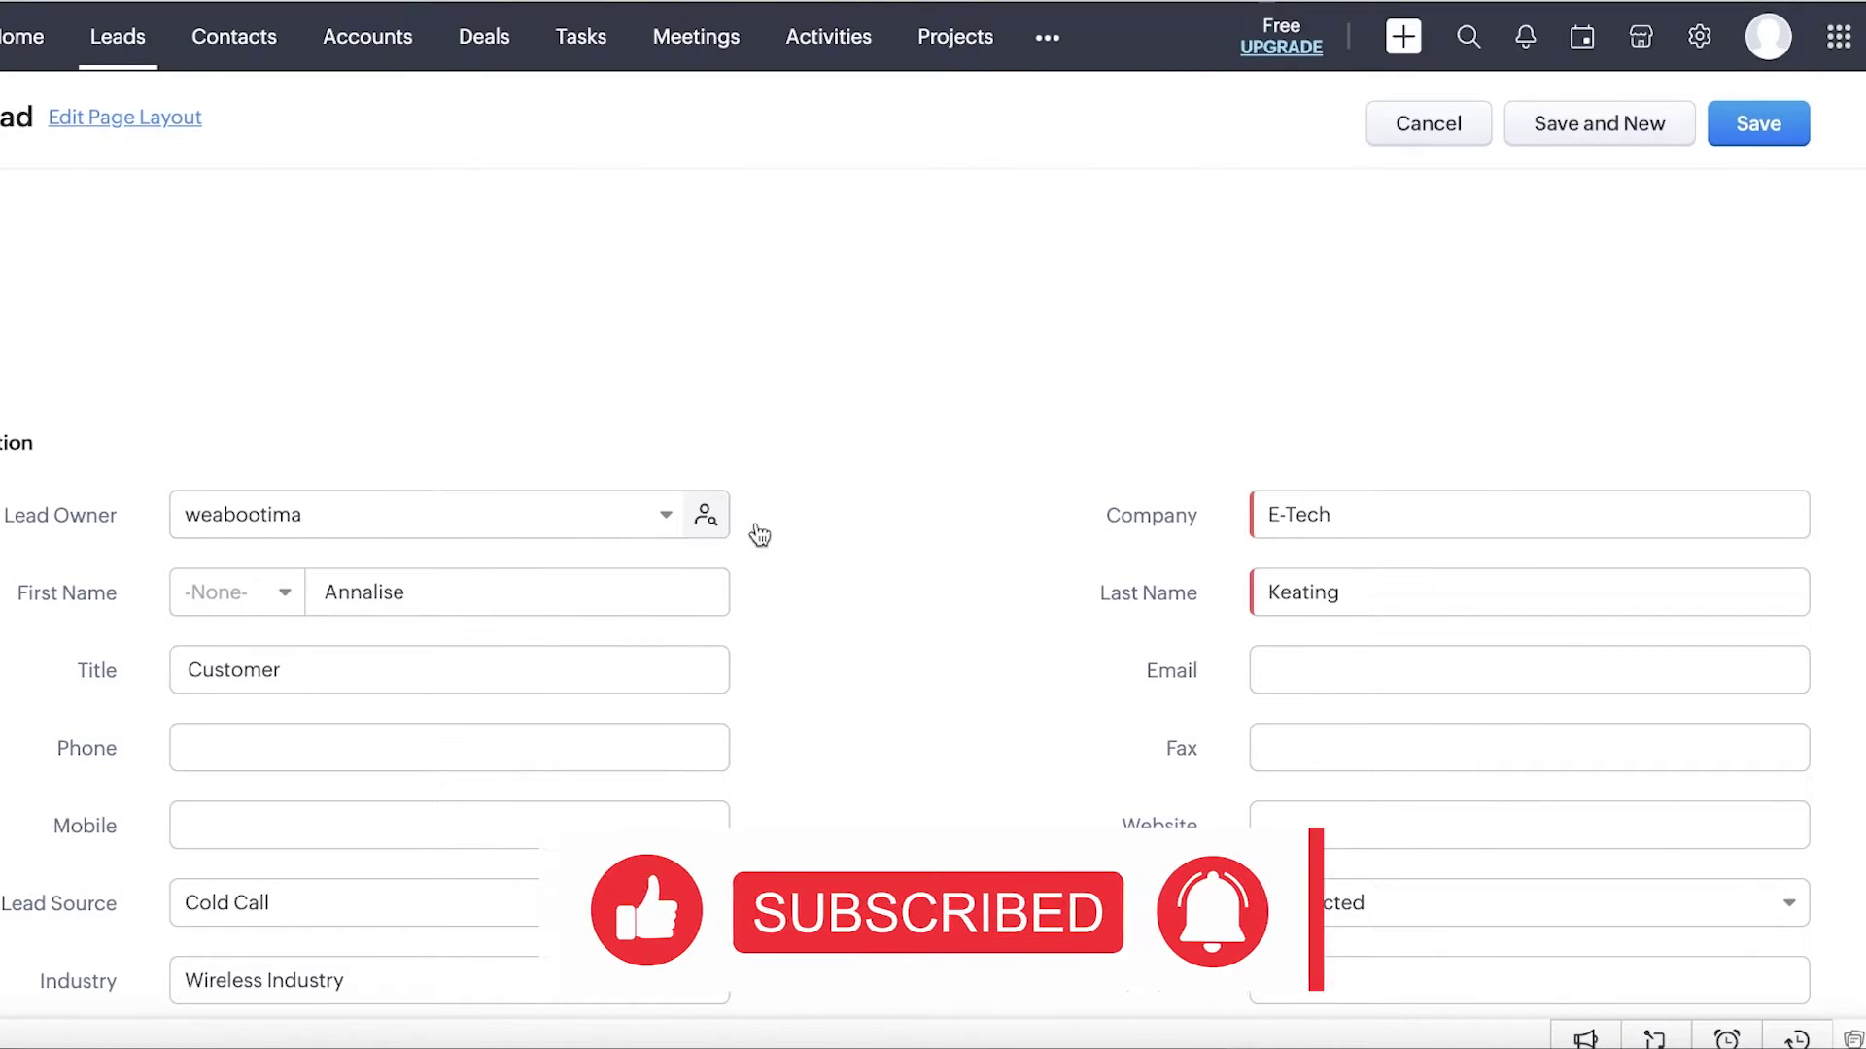
# Save the E-Tech lead and review its Overview page with status Contacted.
pyautogui.click(1755, 124)
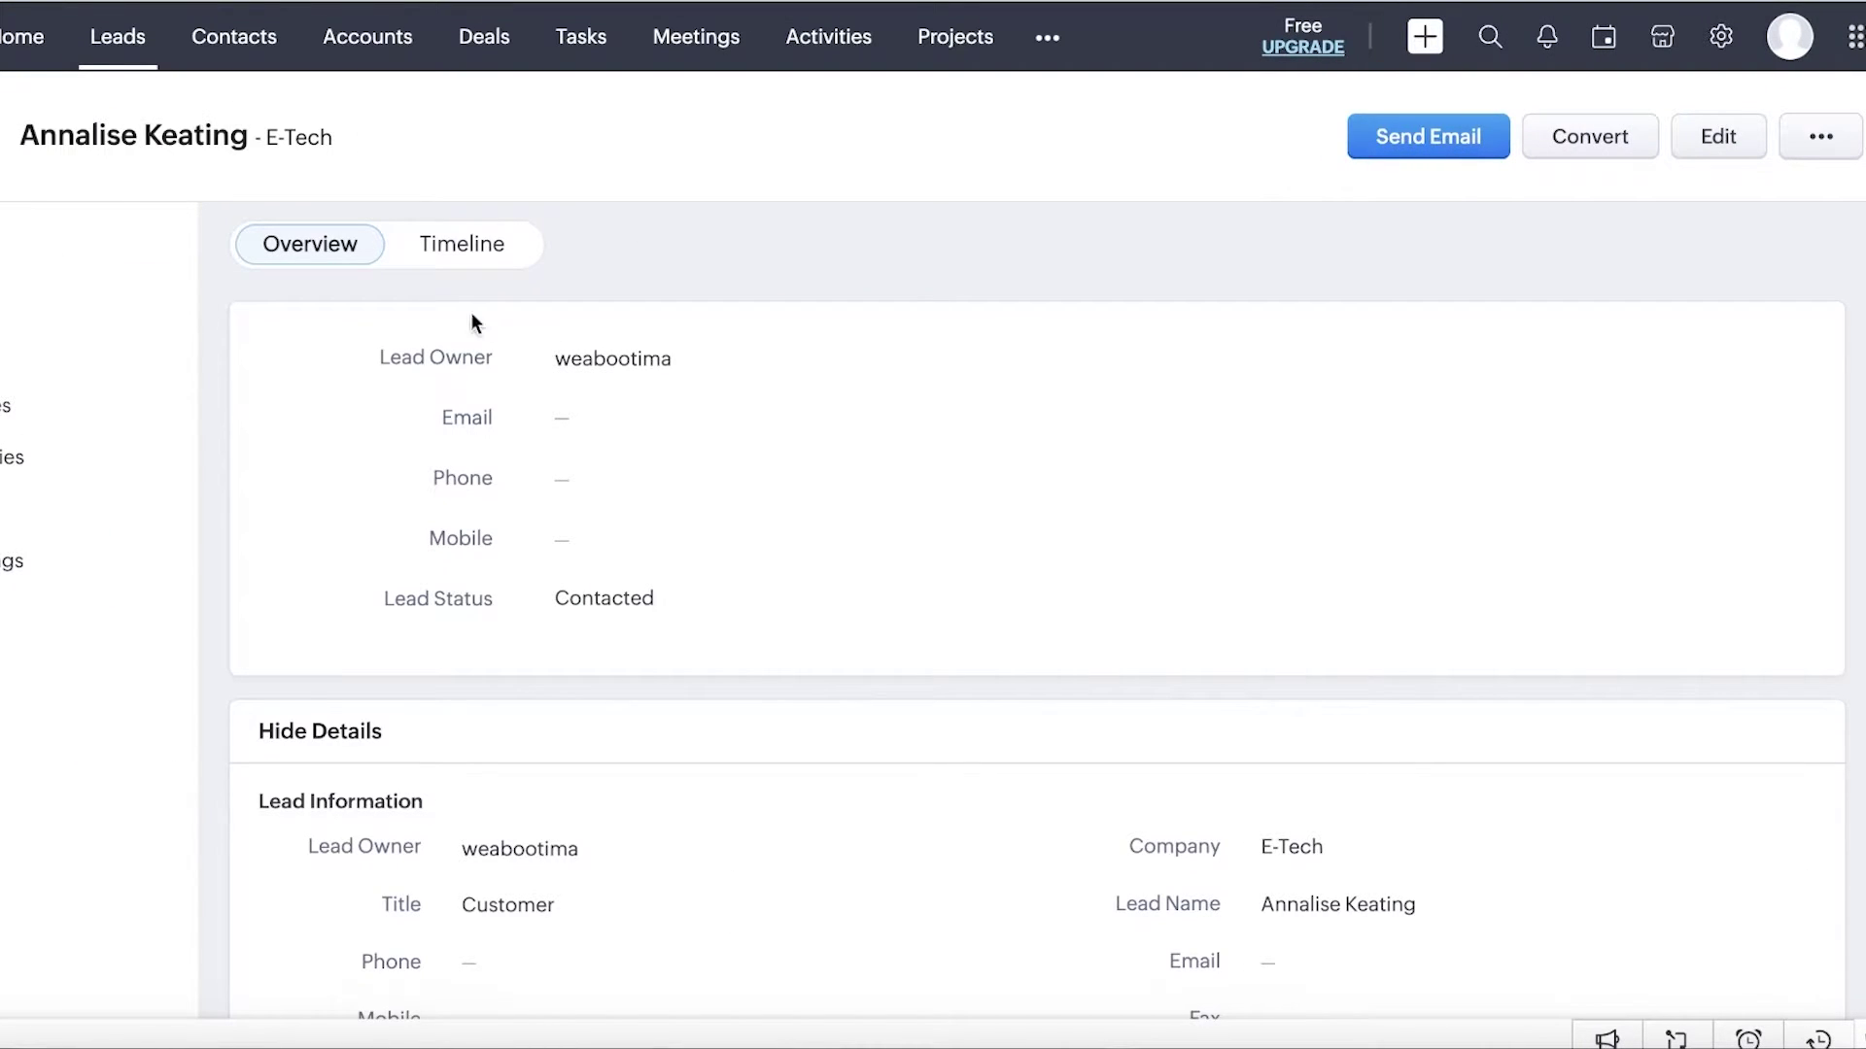
pyautogui.scroll(-1, 1366, 404)
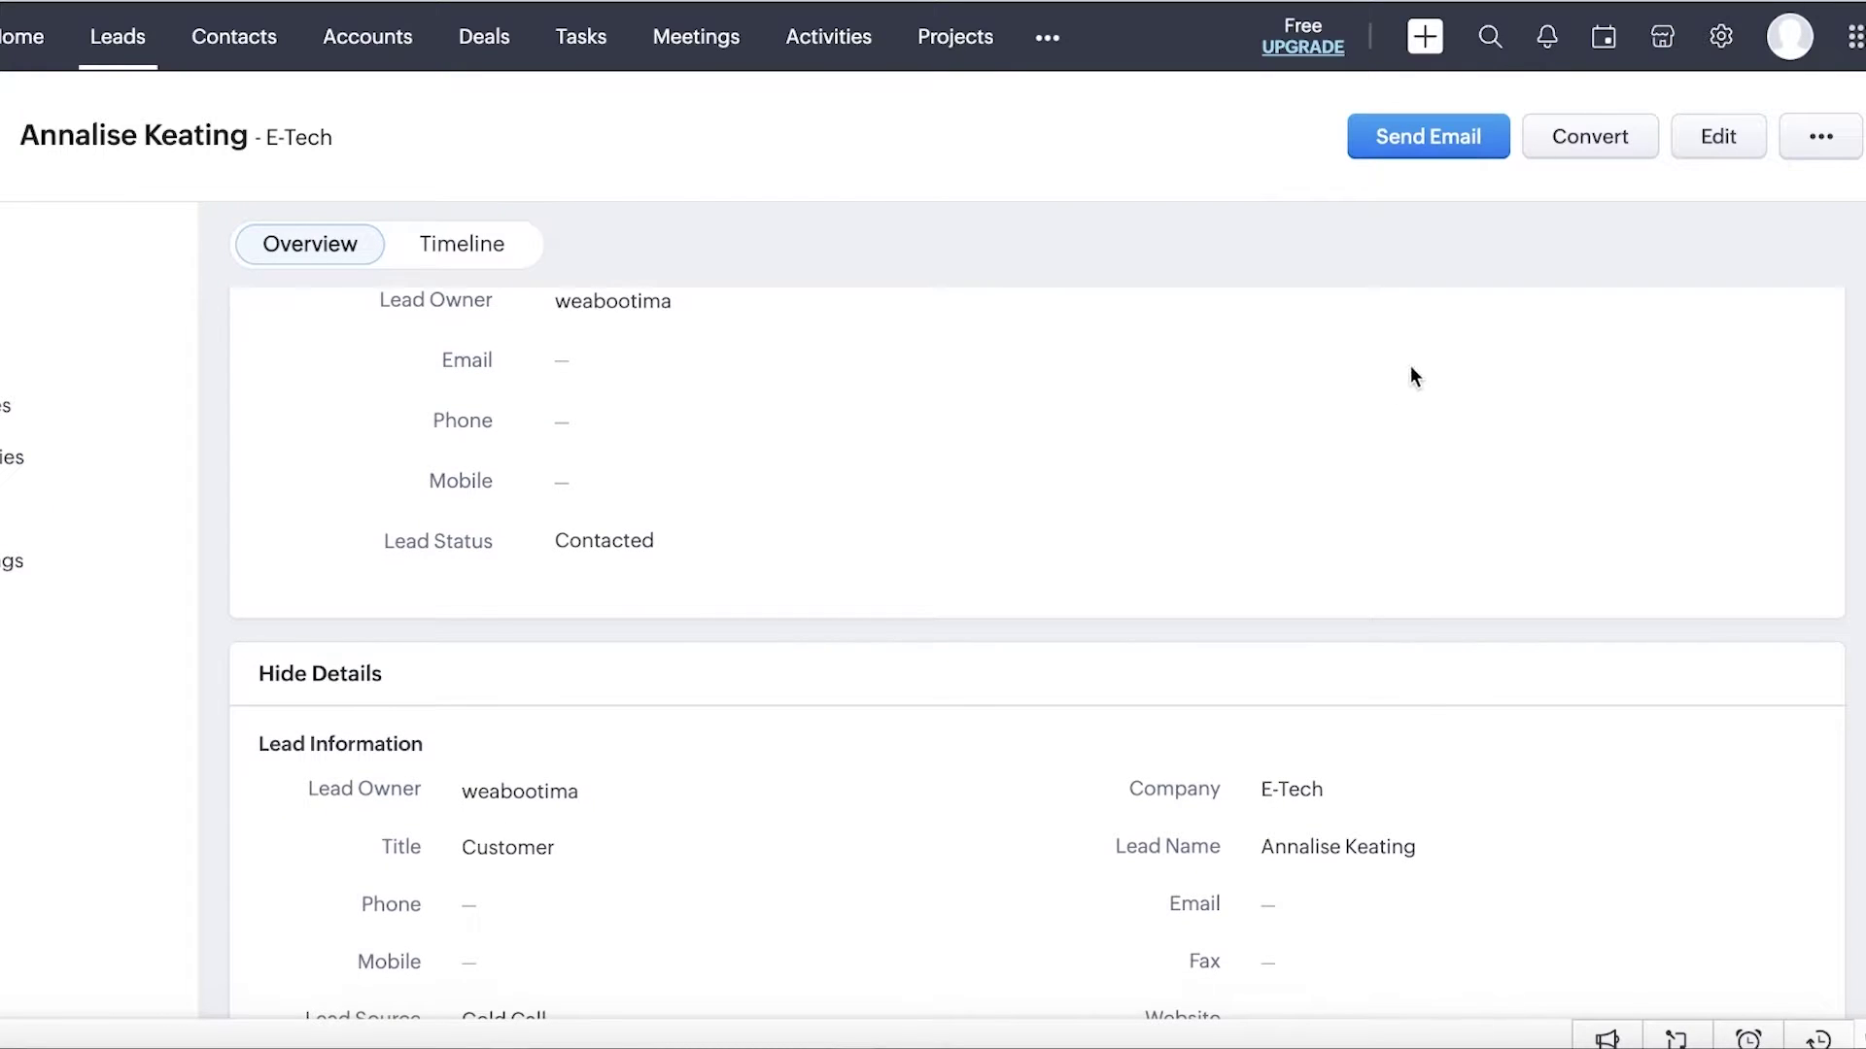
pyautogui.scroll(1, 1522, 359)
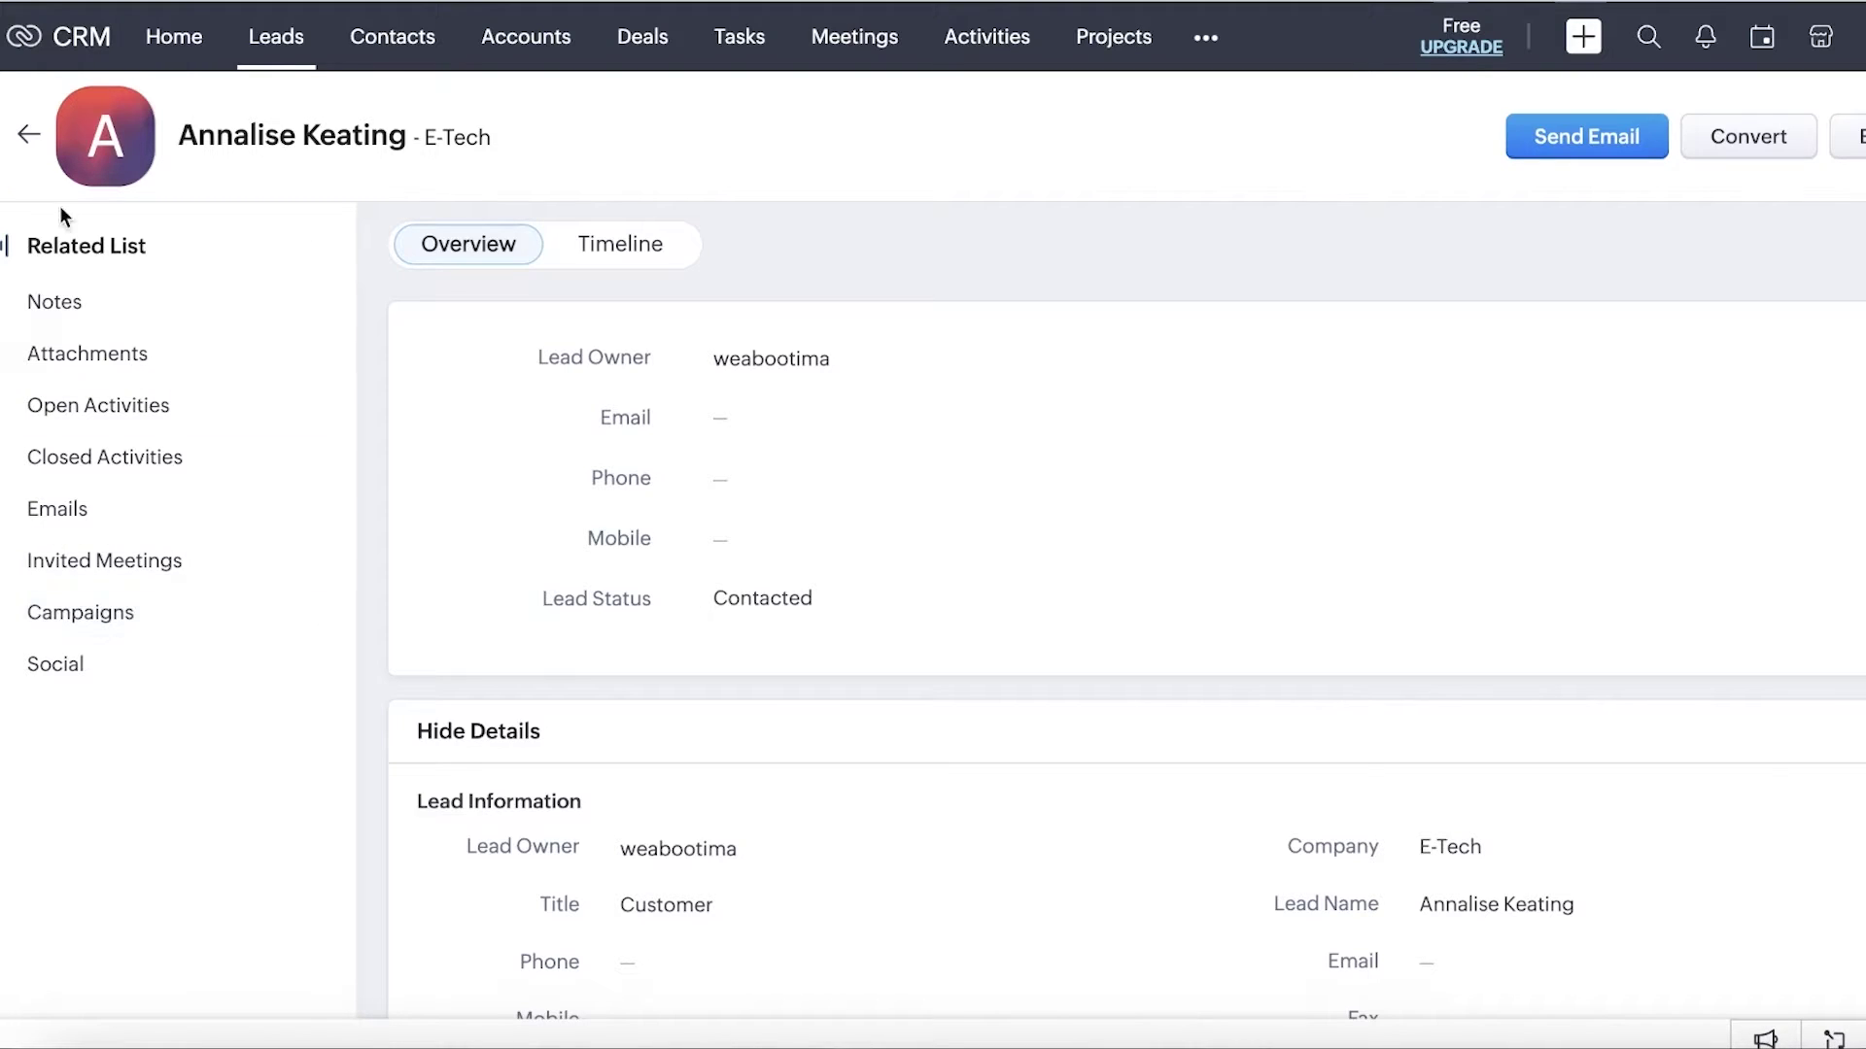
# Go back to the leads list, switch to Contacts and look over a blank Create Contact form.
pyautogui.click(41, 136)
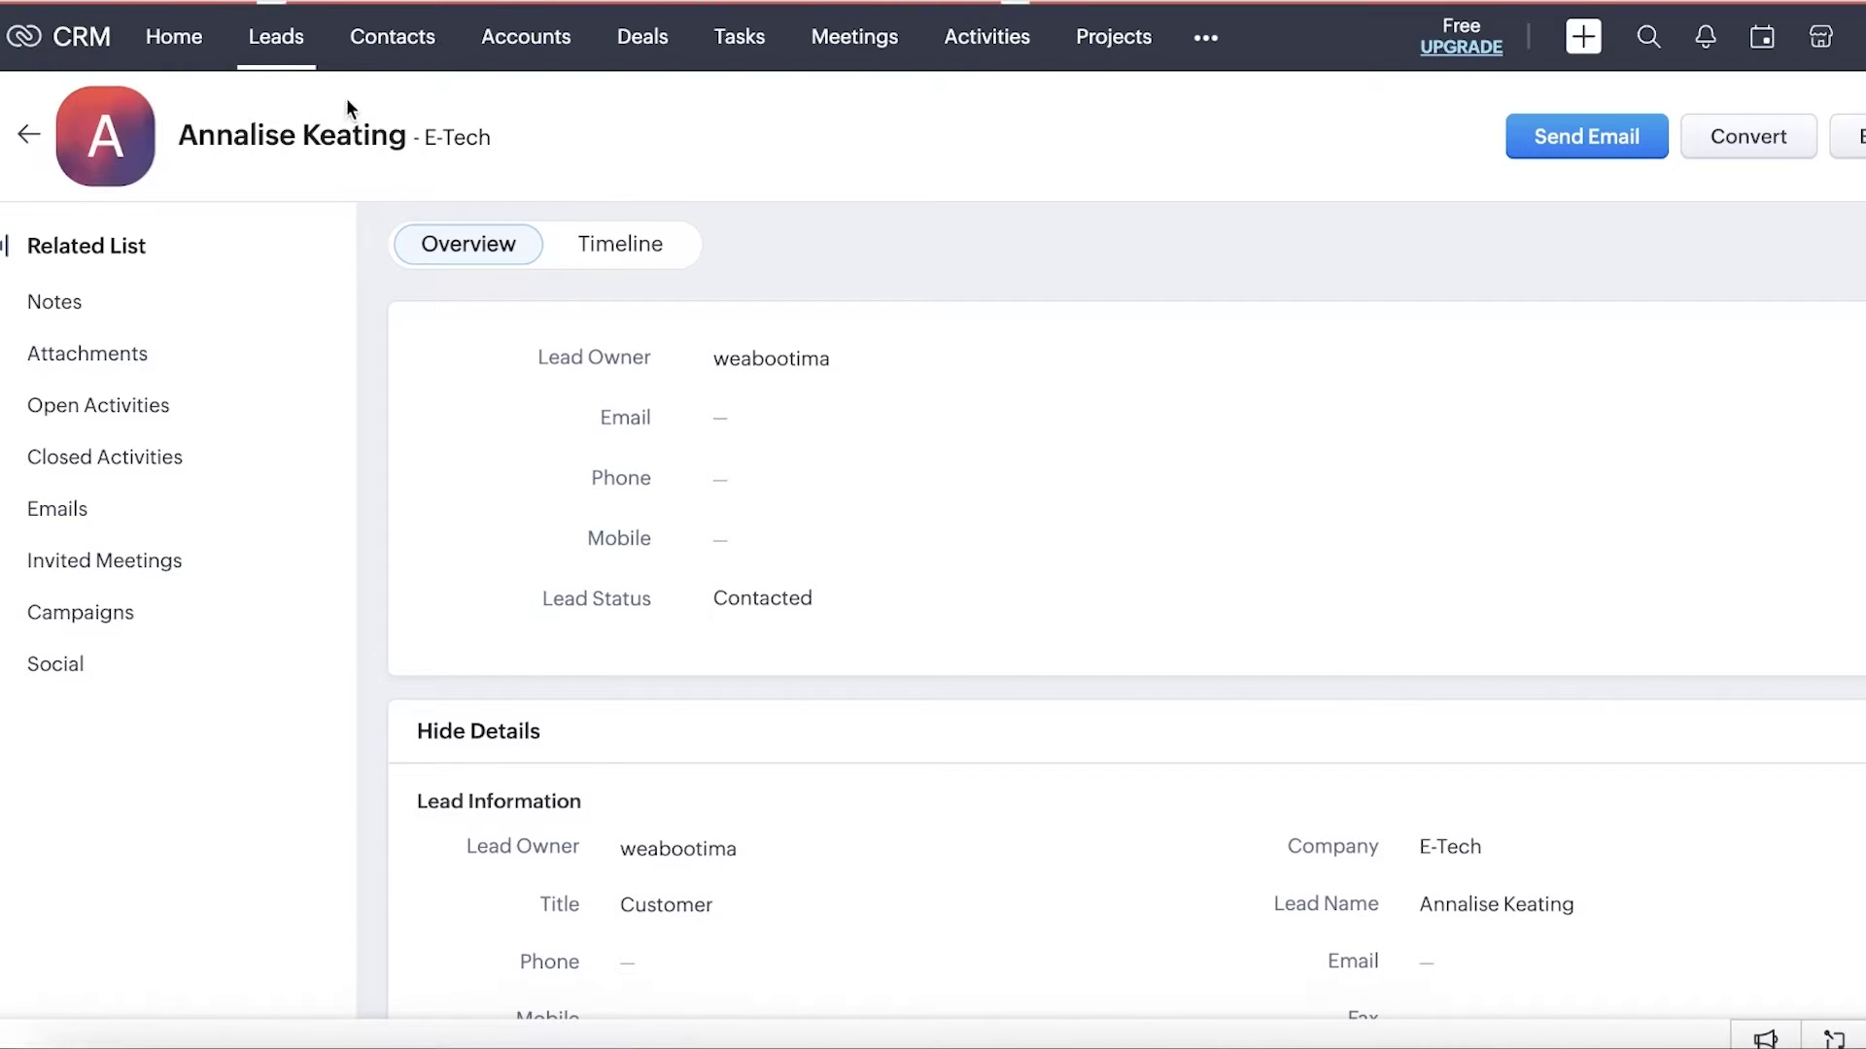
pyautogui.click(382, 64)
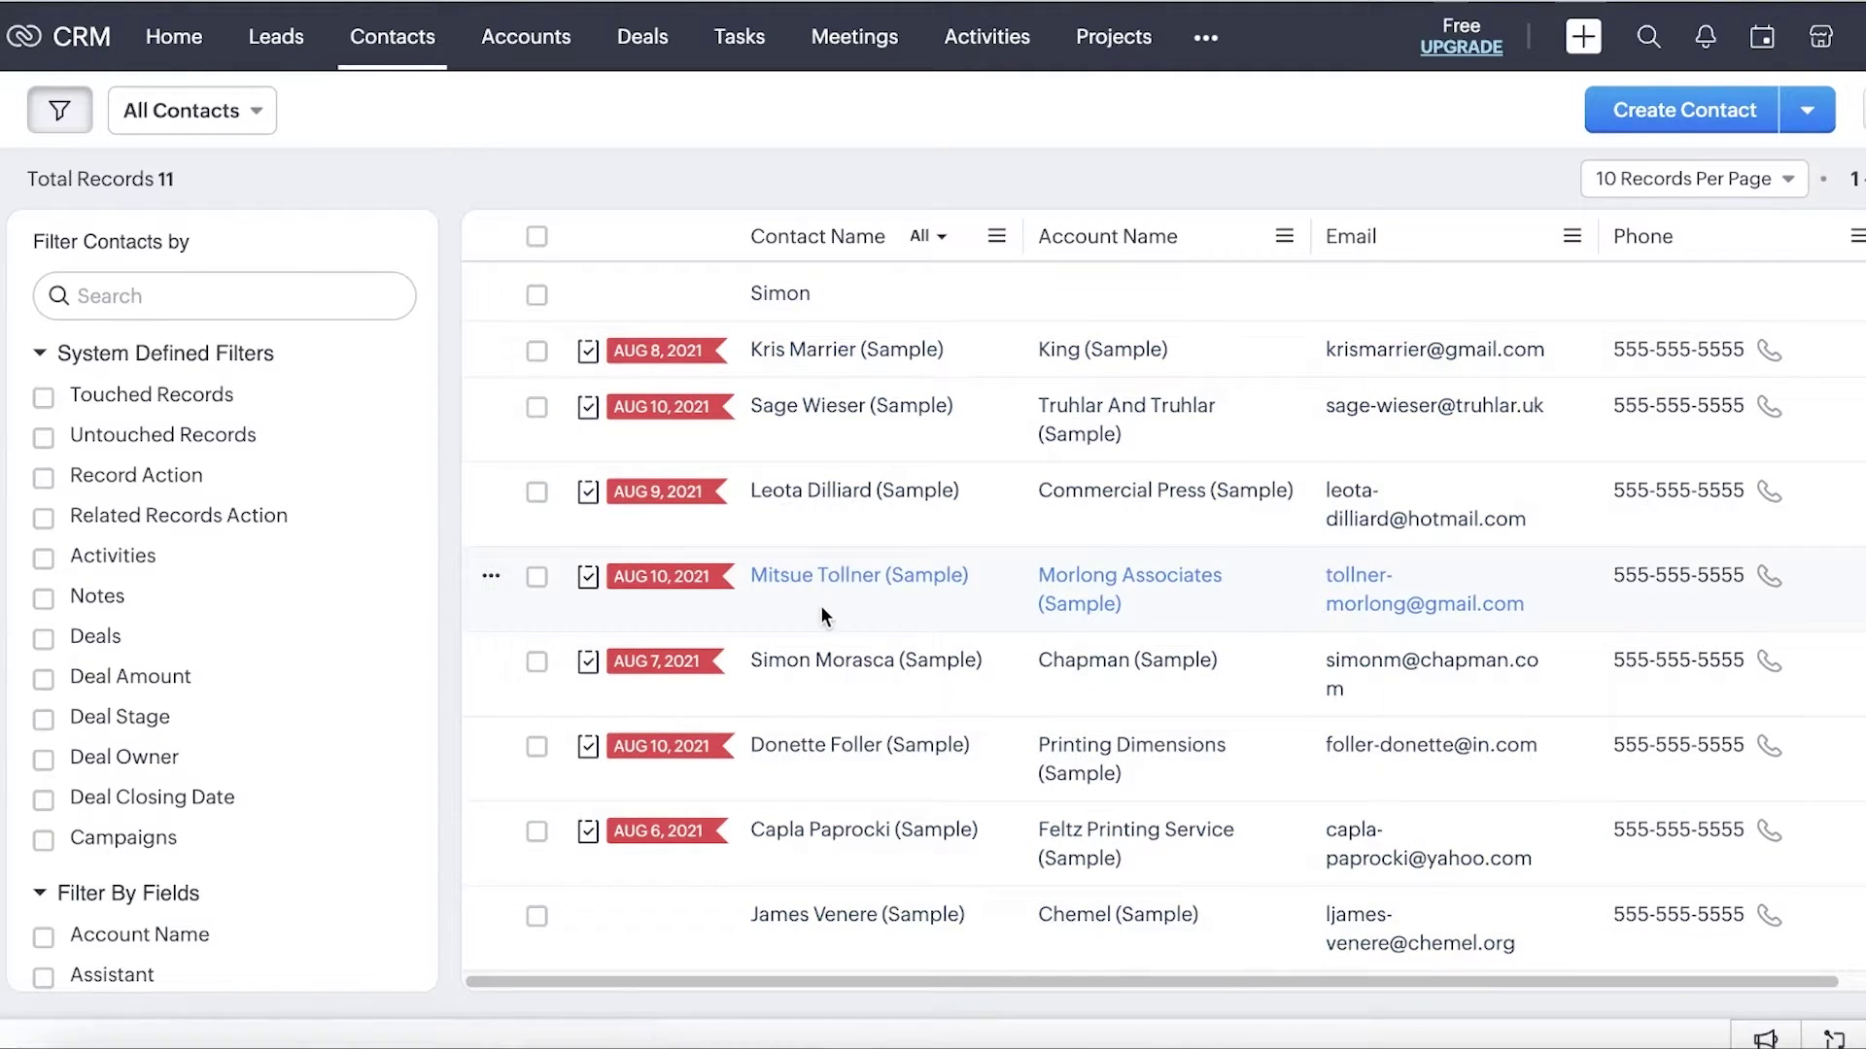
pyautogui.click(1597, 101)
pyautogui.scroll(-1, 1370, 233)
pyautogui.scroll(-4, 849, 629)
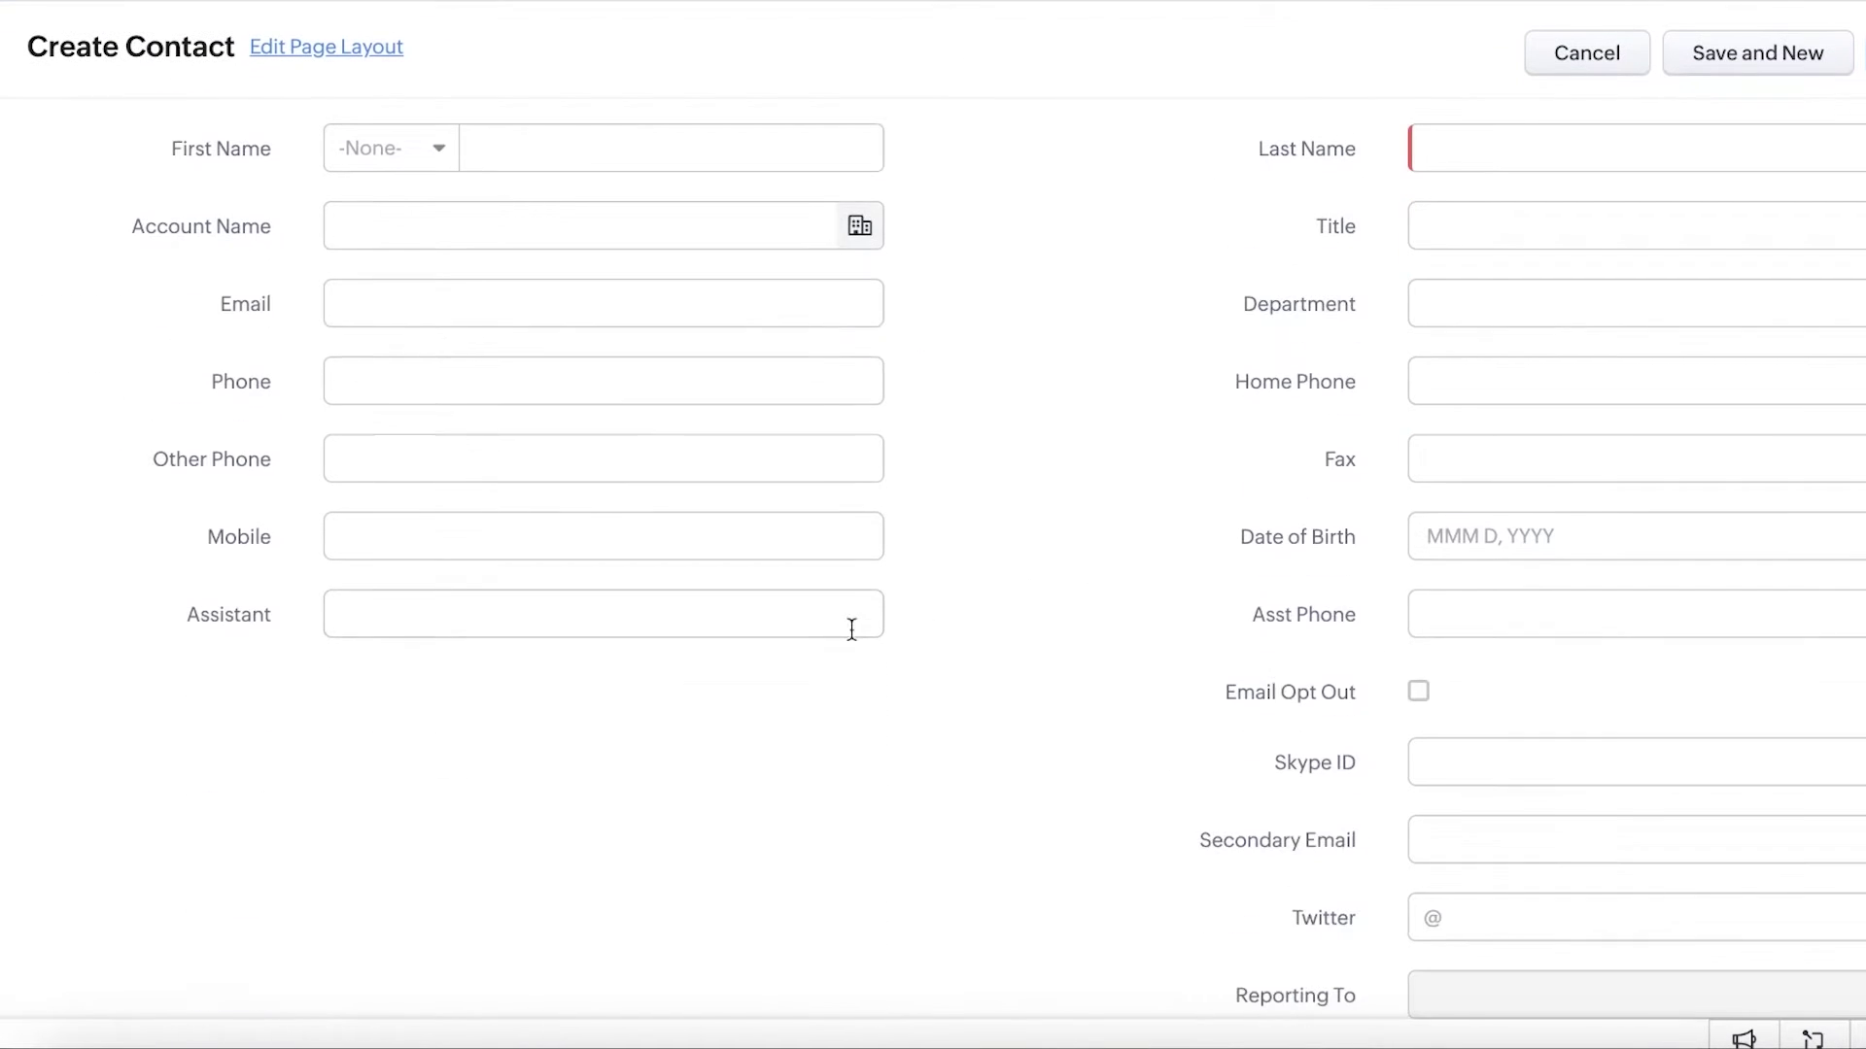
pyautogui.scroll(2, 816, 674)
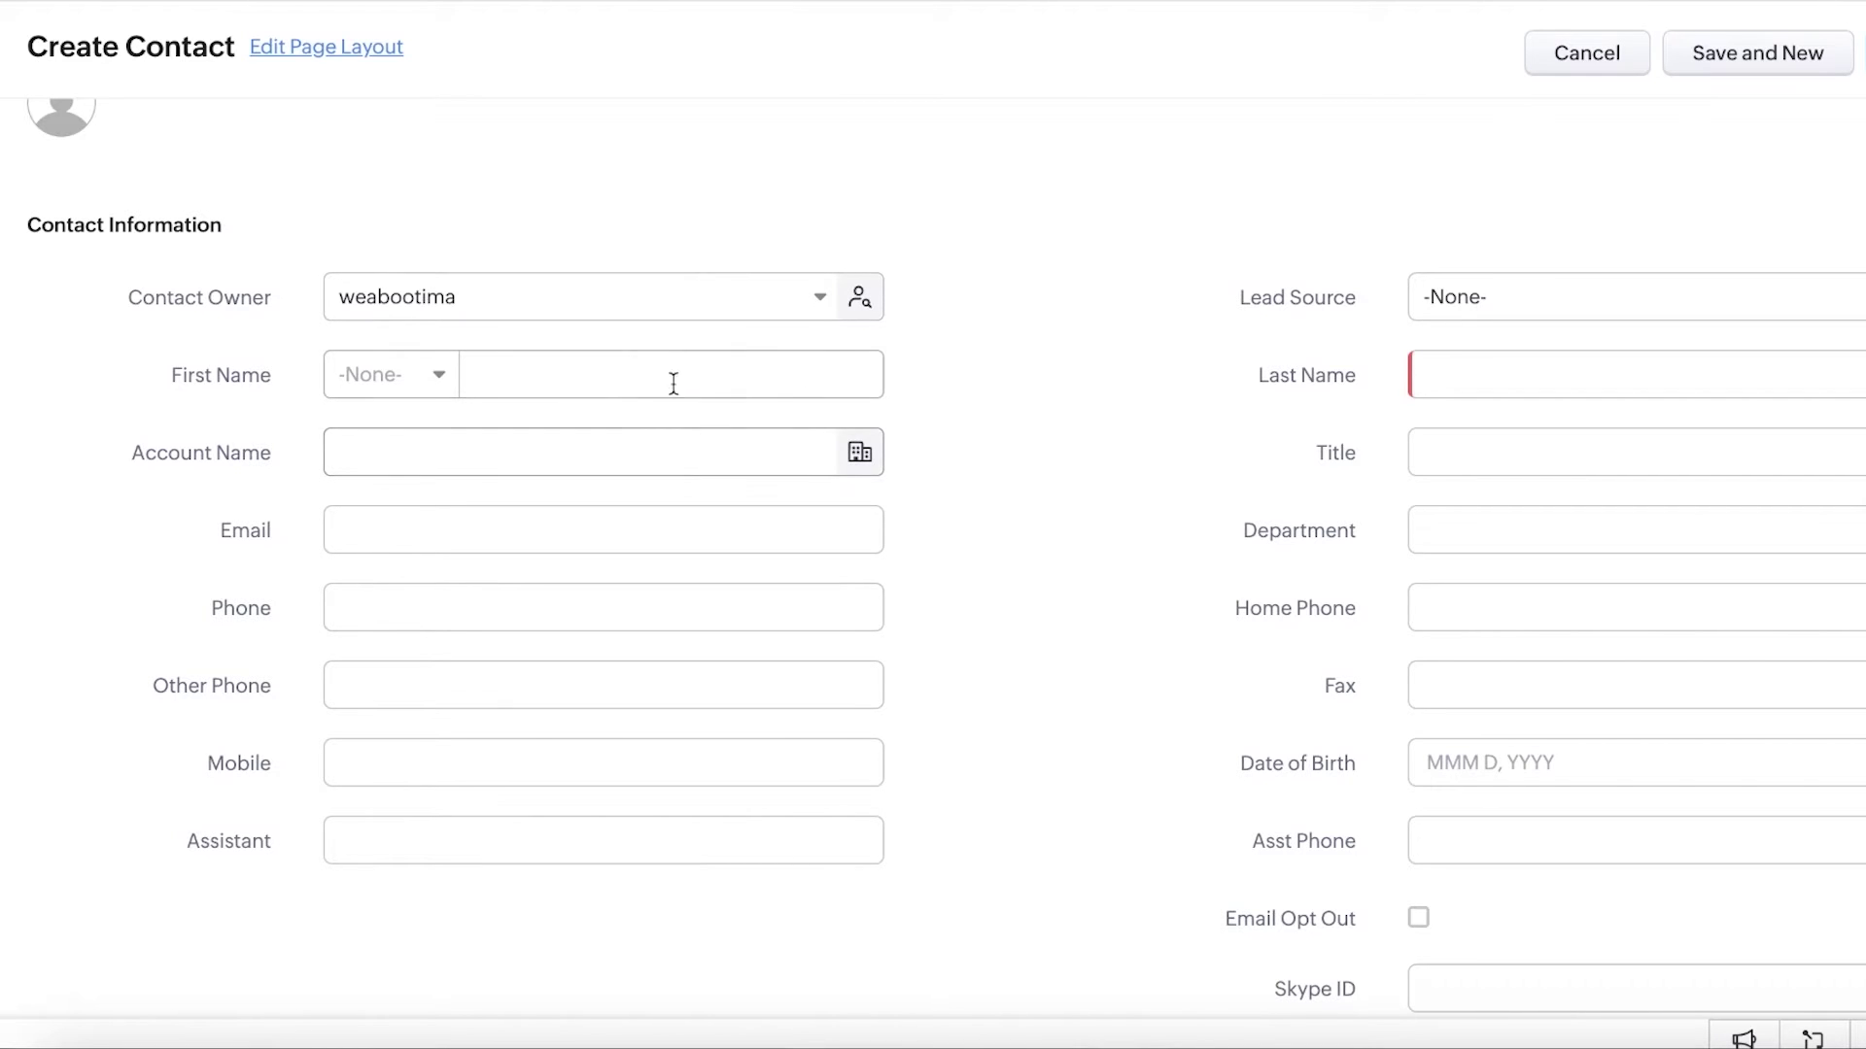
pyautogui.scroll(-6, 1541, 350)
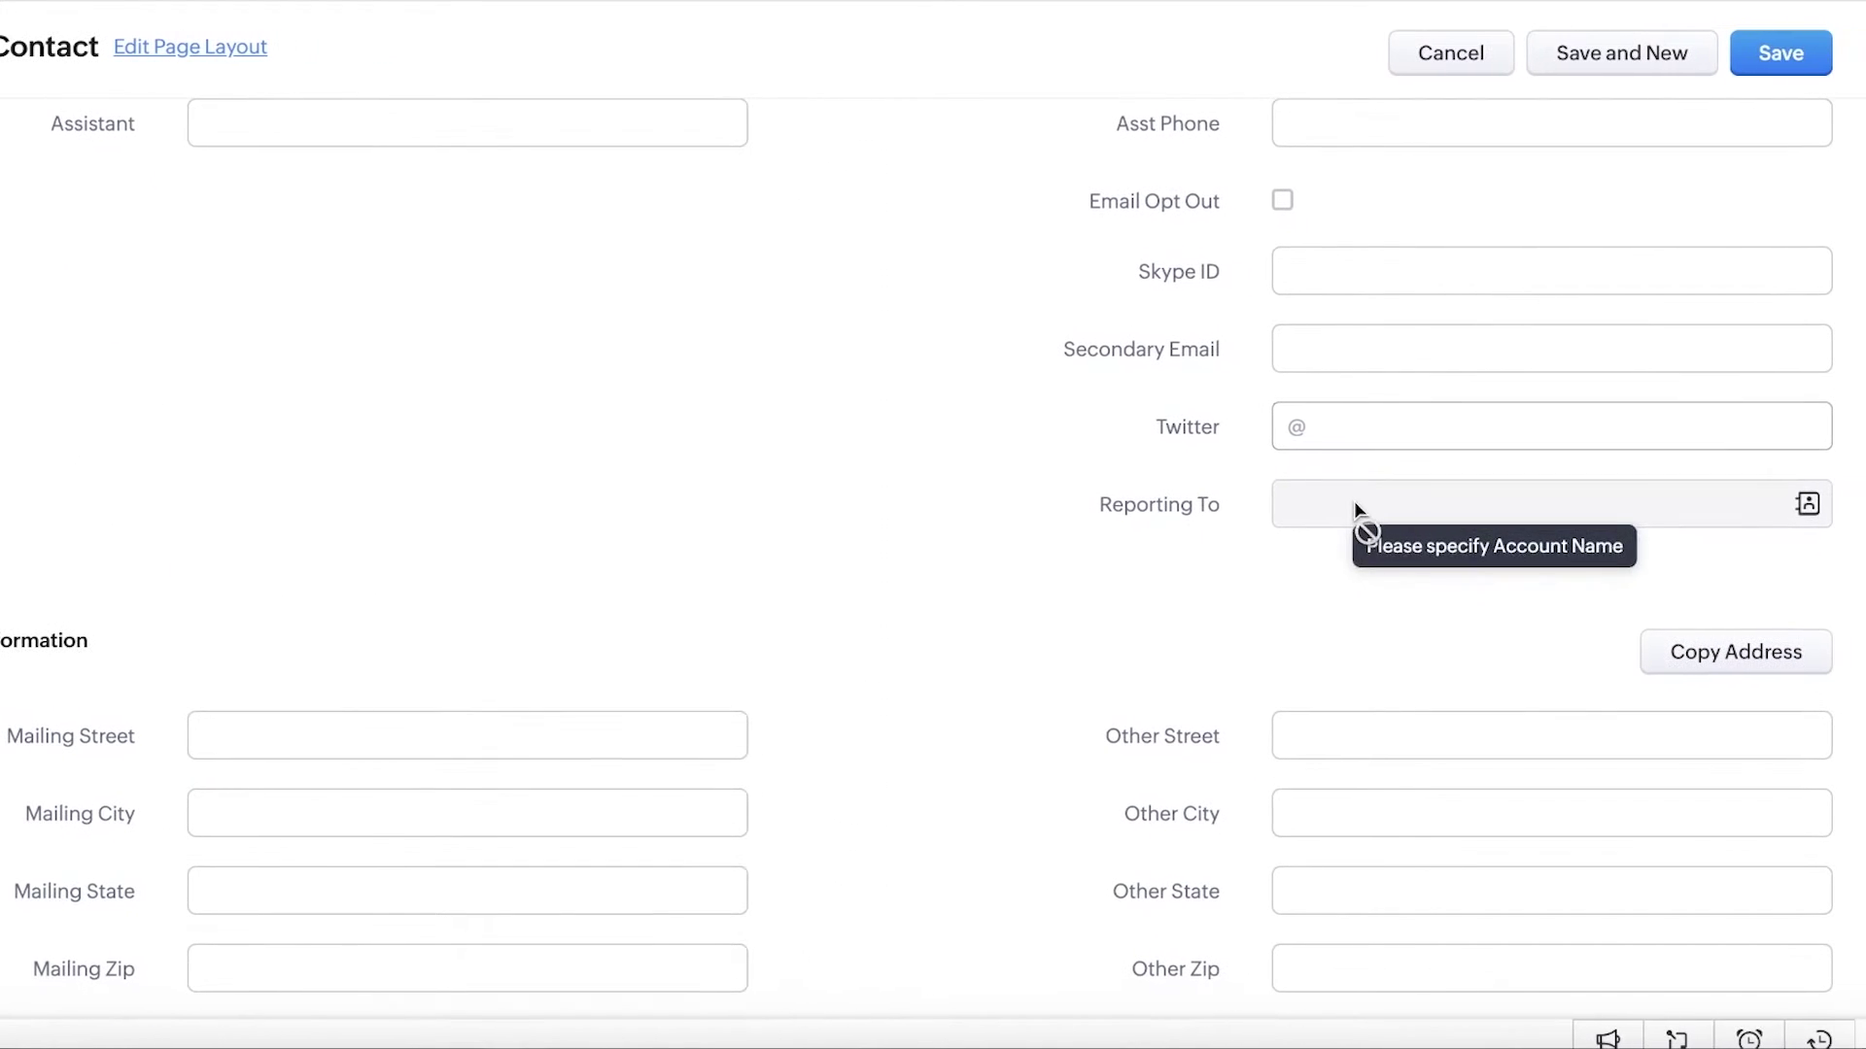
pyautogui.scroll(3, 1262, 423)
pyautogui.scroll(4, 816, 398)
pyautogui.scroll(-9, 826, 398)
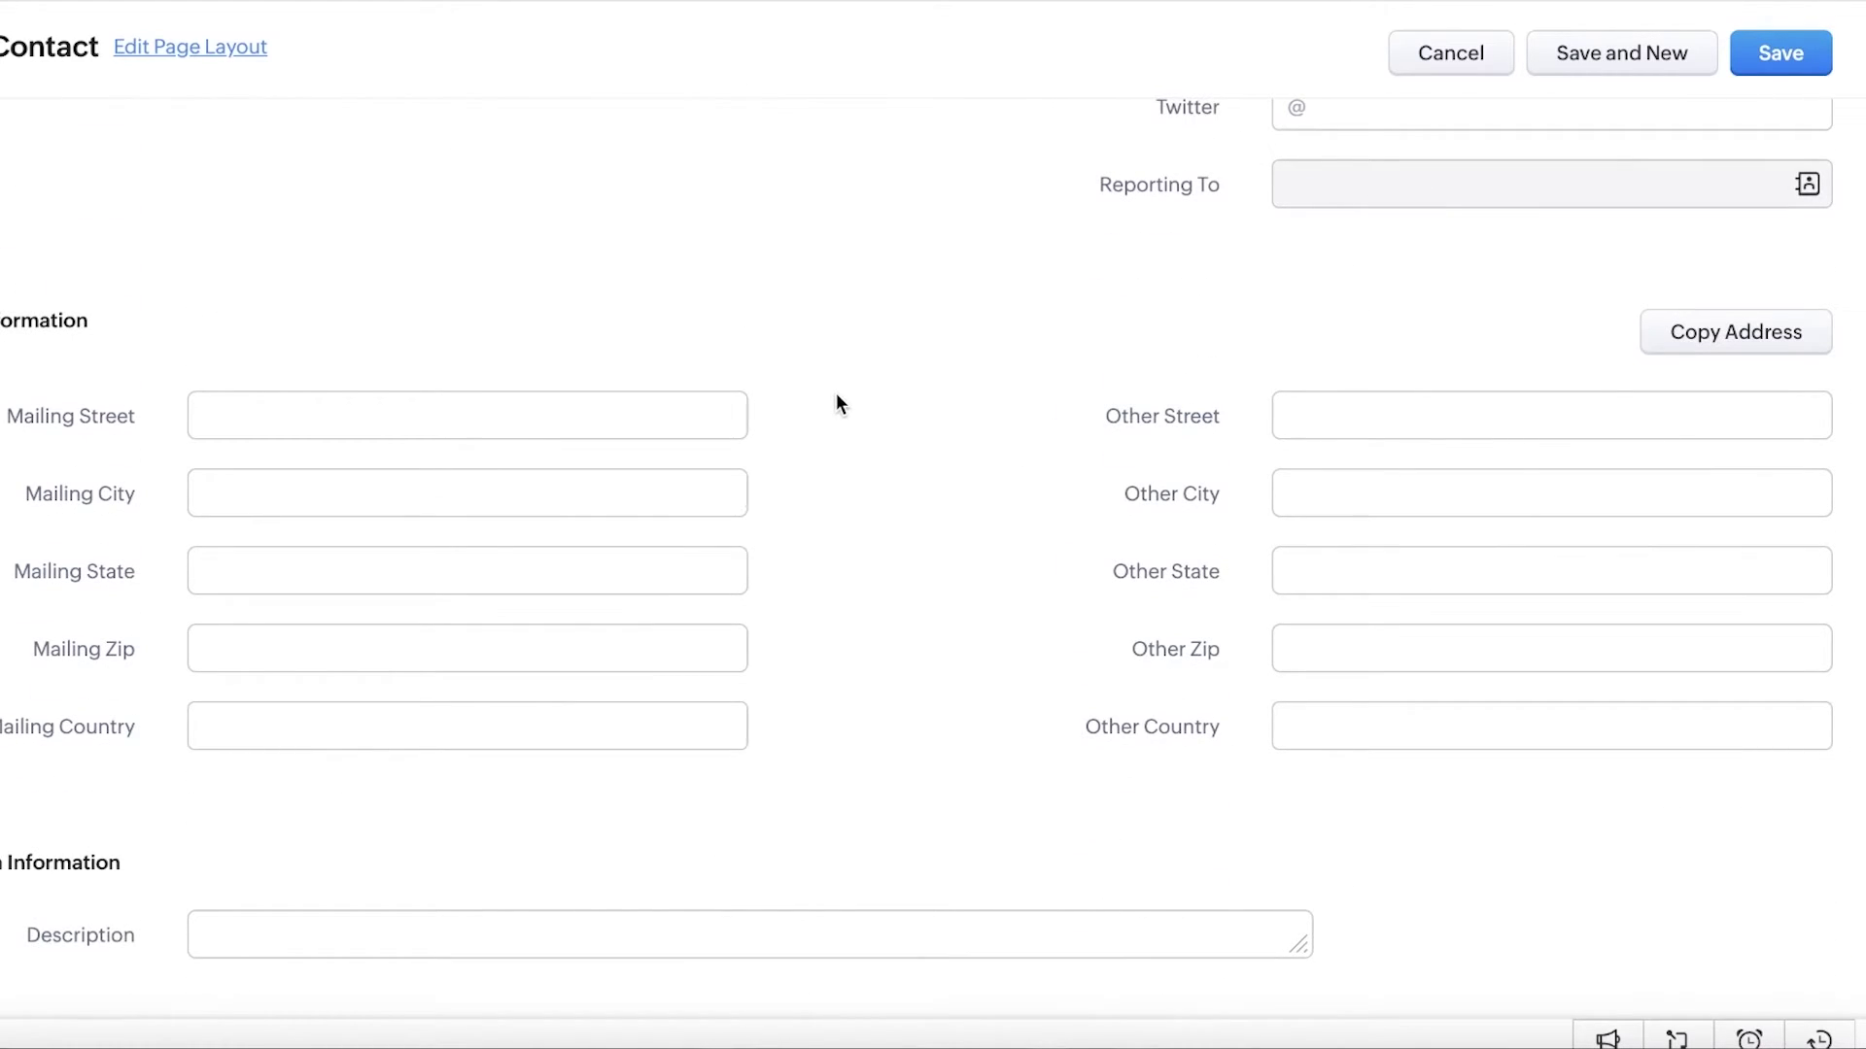
pyautogui.scroll(10, 836, 405)
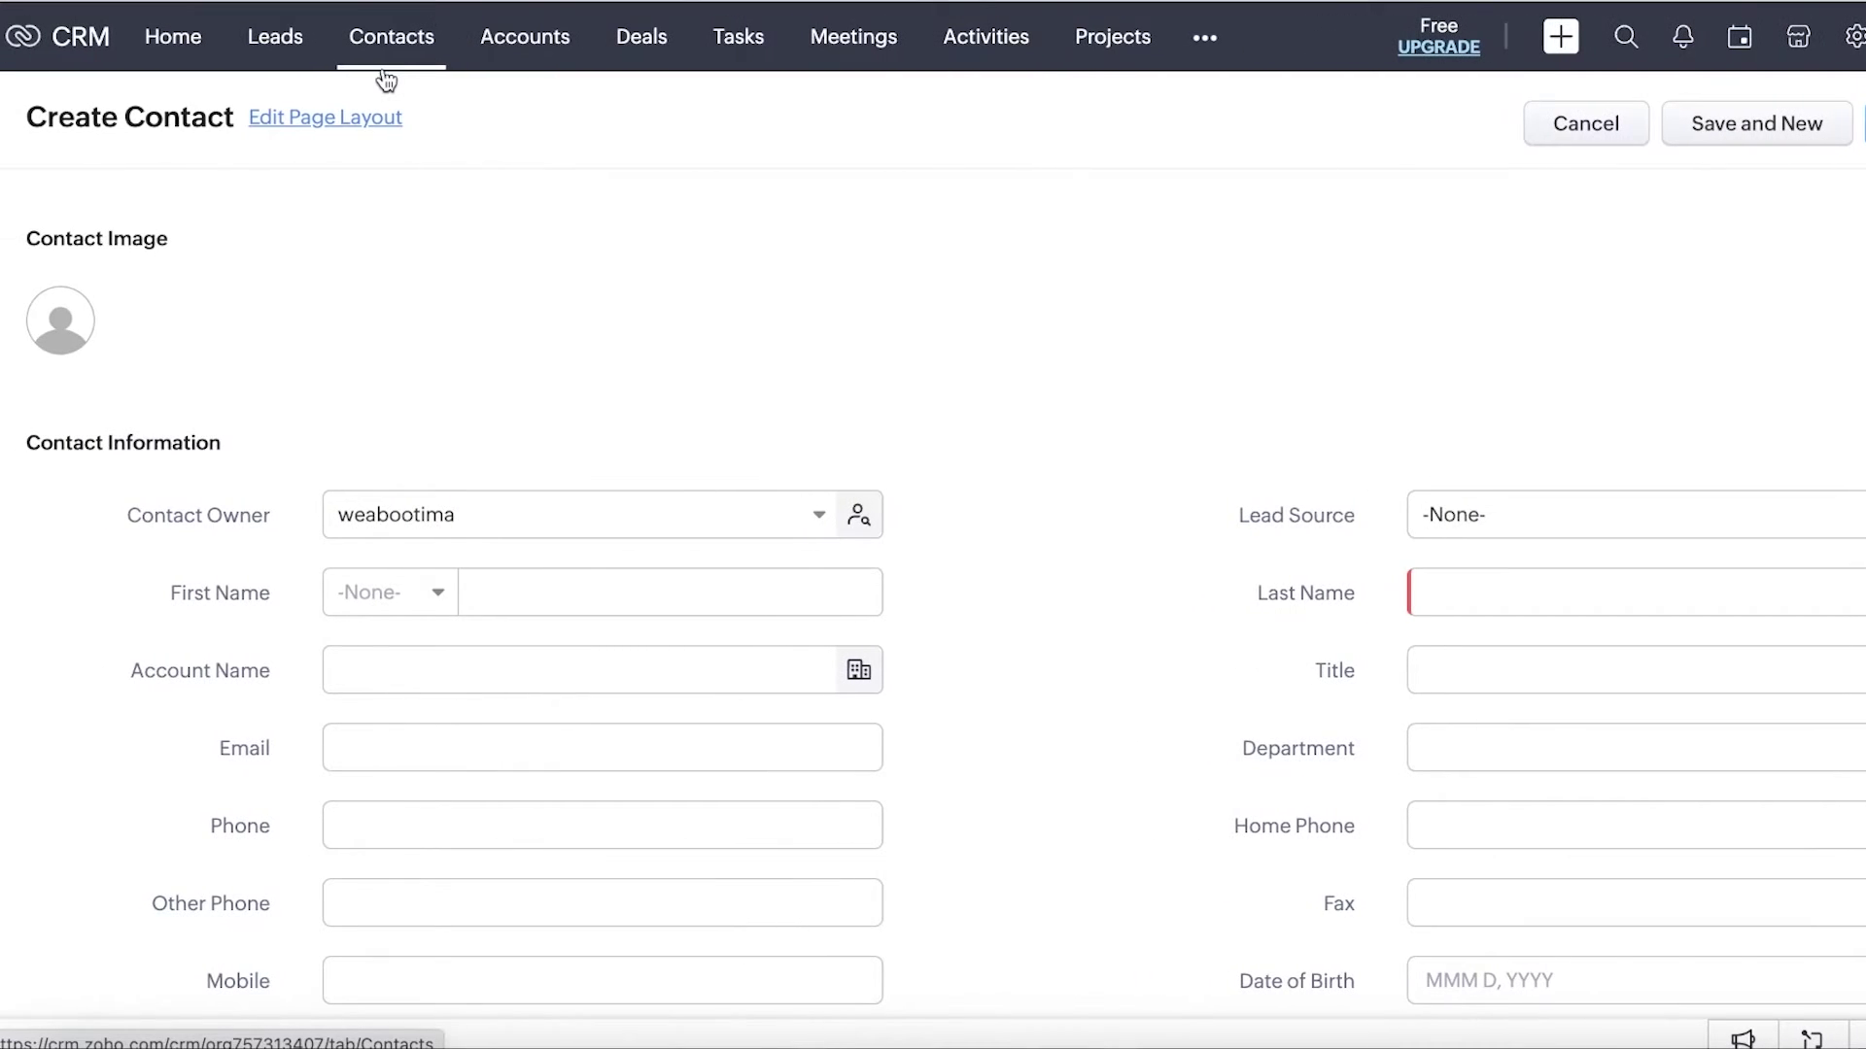
# Open a sample contact's details from the Contacts list, scroll through them, and return to the list.
pyautogui.click(384, 75)
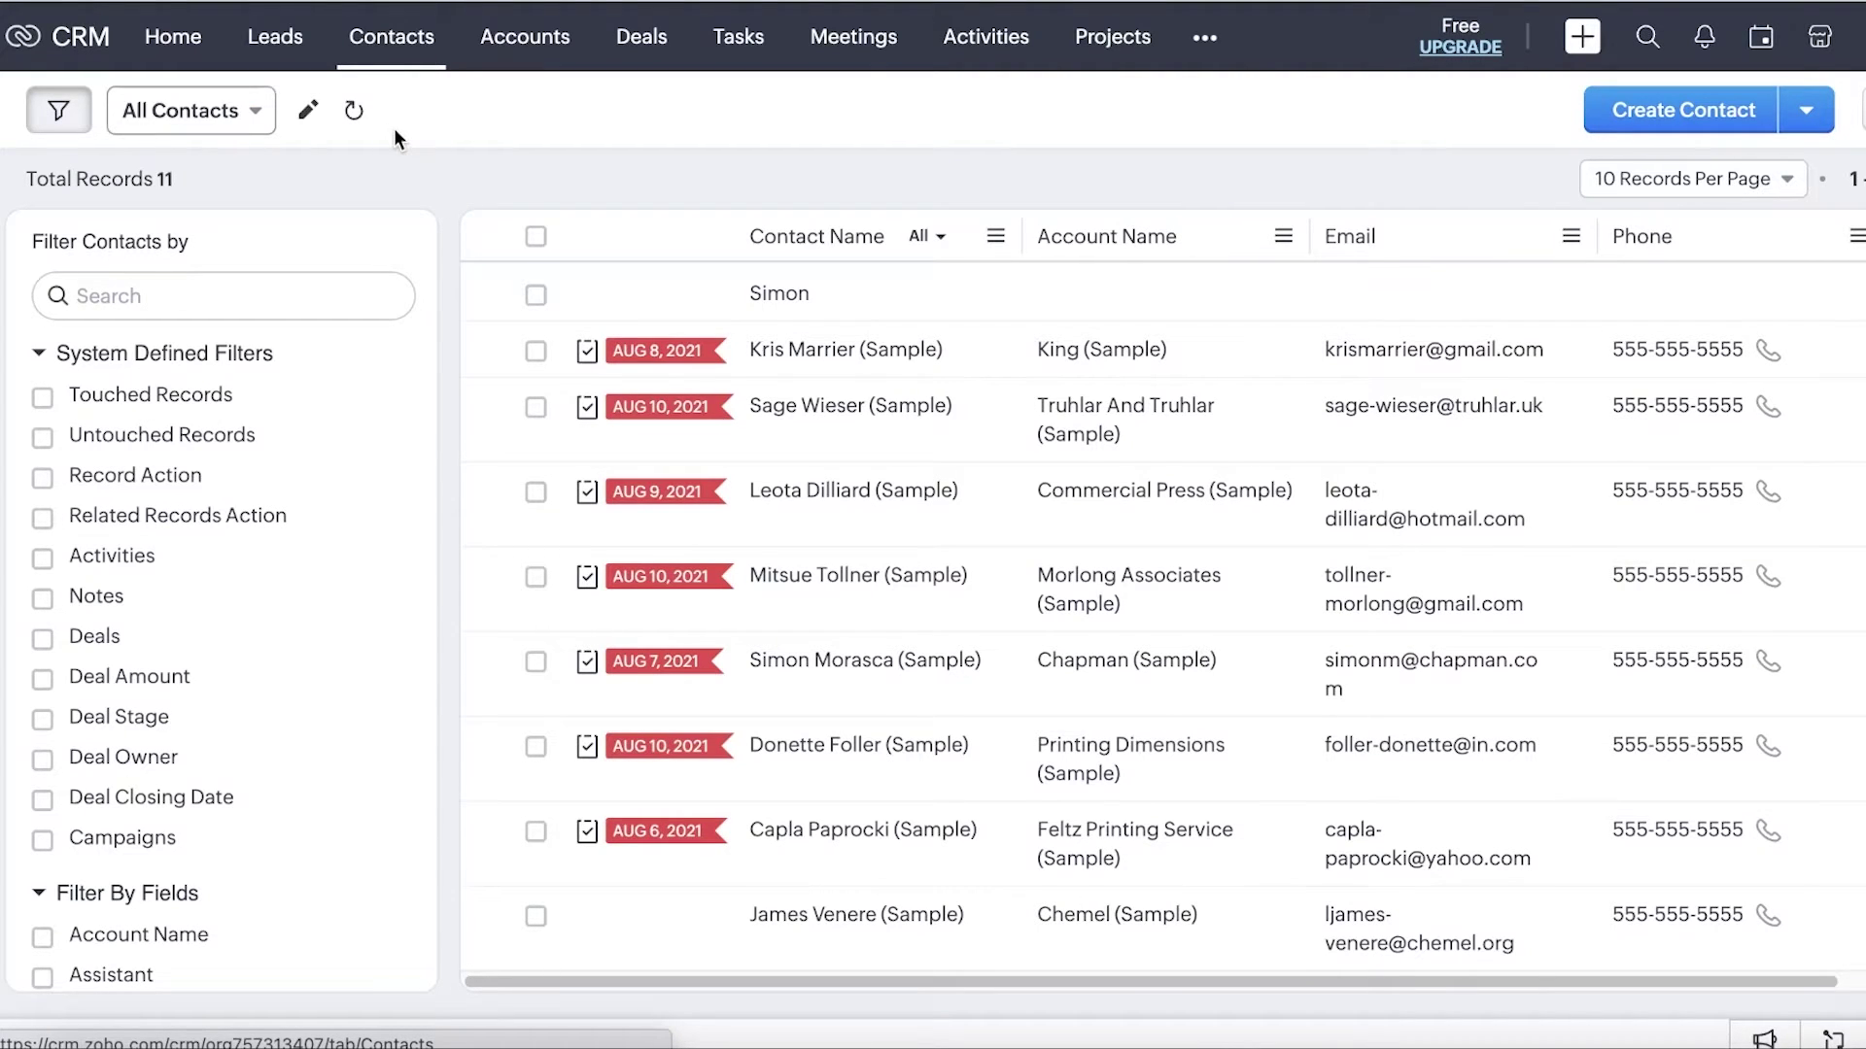
pyautogui.scroll(-2, 1160, 440)
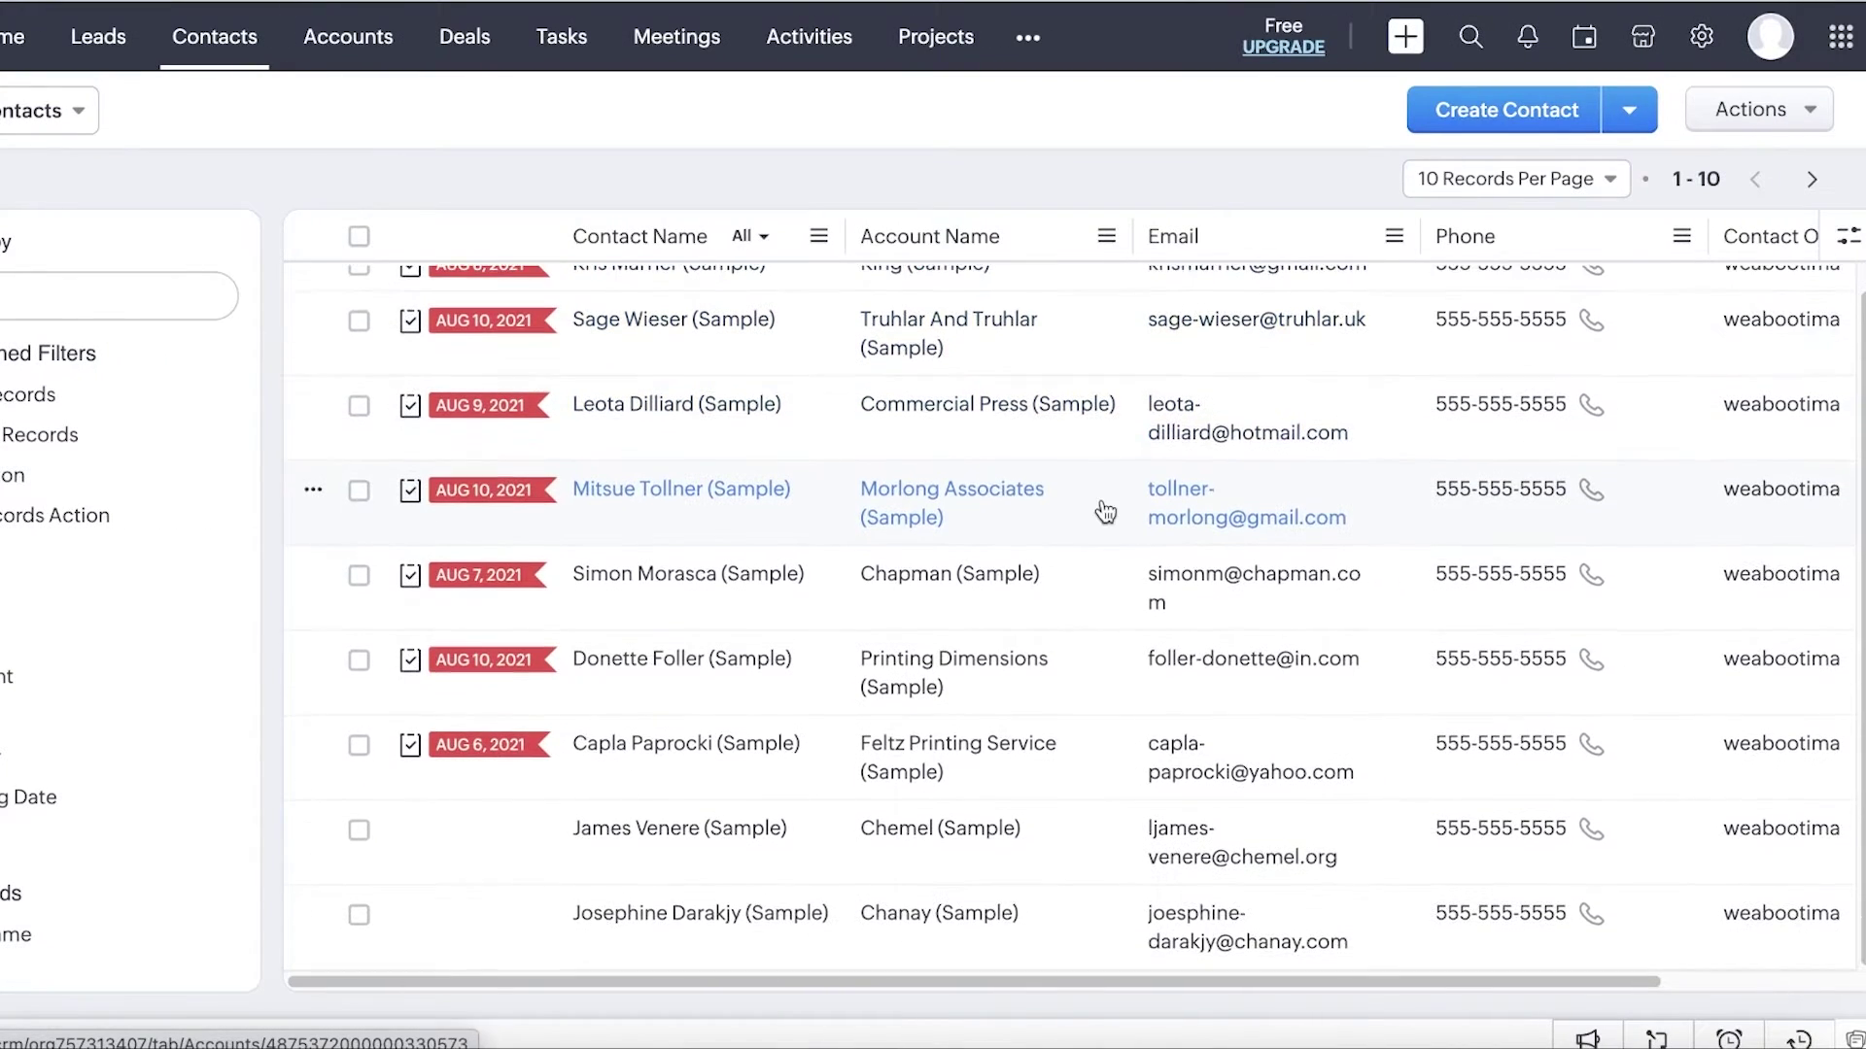
pyautogui.click(1049, 841)
pyautogui.scroll(-3, 1069, 564)
pyautogui.scroll(3, 962, 569)
pyautogui.scroll(-3, 665, 478)
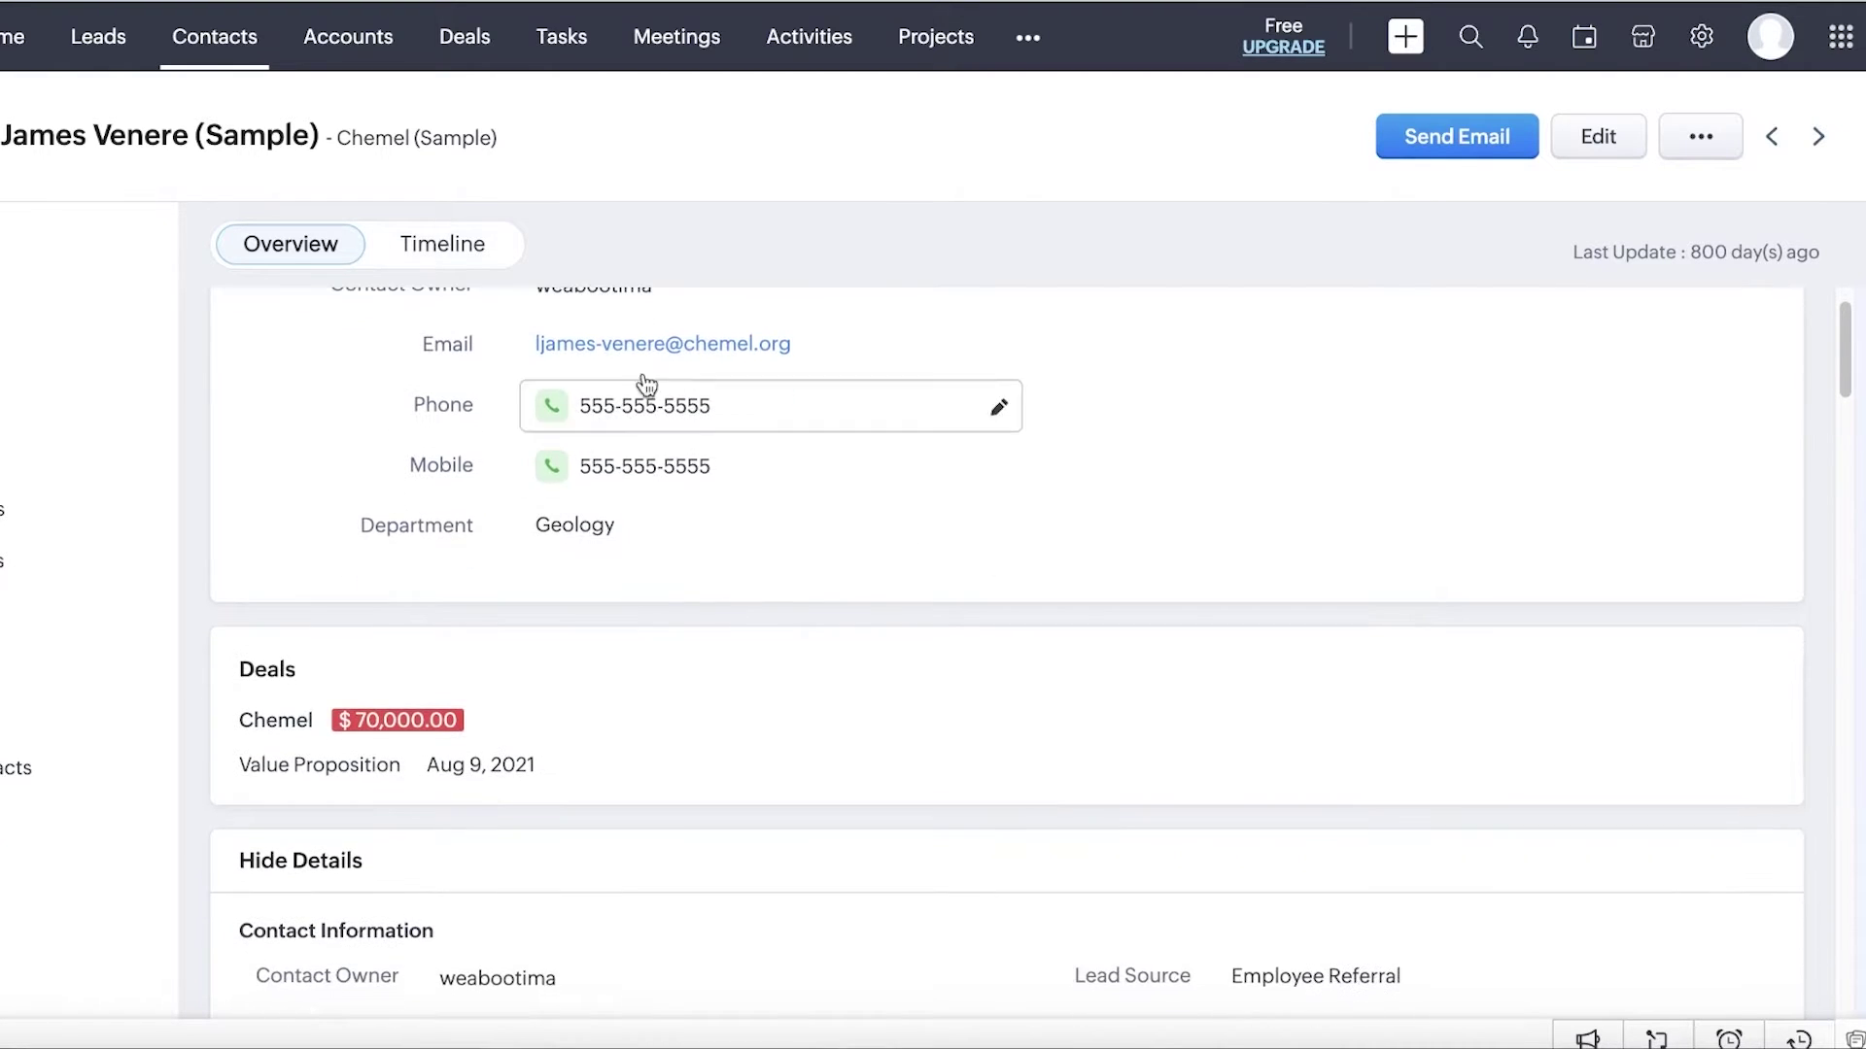
pyautogui.scroll(-3, 479, 554)
pyautogui.scroll(-10, 889, 717)
pyautogui.scroll(-3, 591, 628)
pyautogui.scroll(-7, 958, 569)
pyautogui.scroll(-4, 952, 540)
pyautogui.scroll(9, 894, 486)
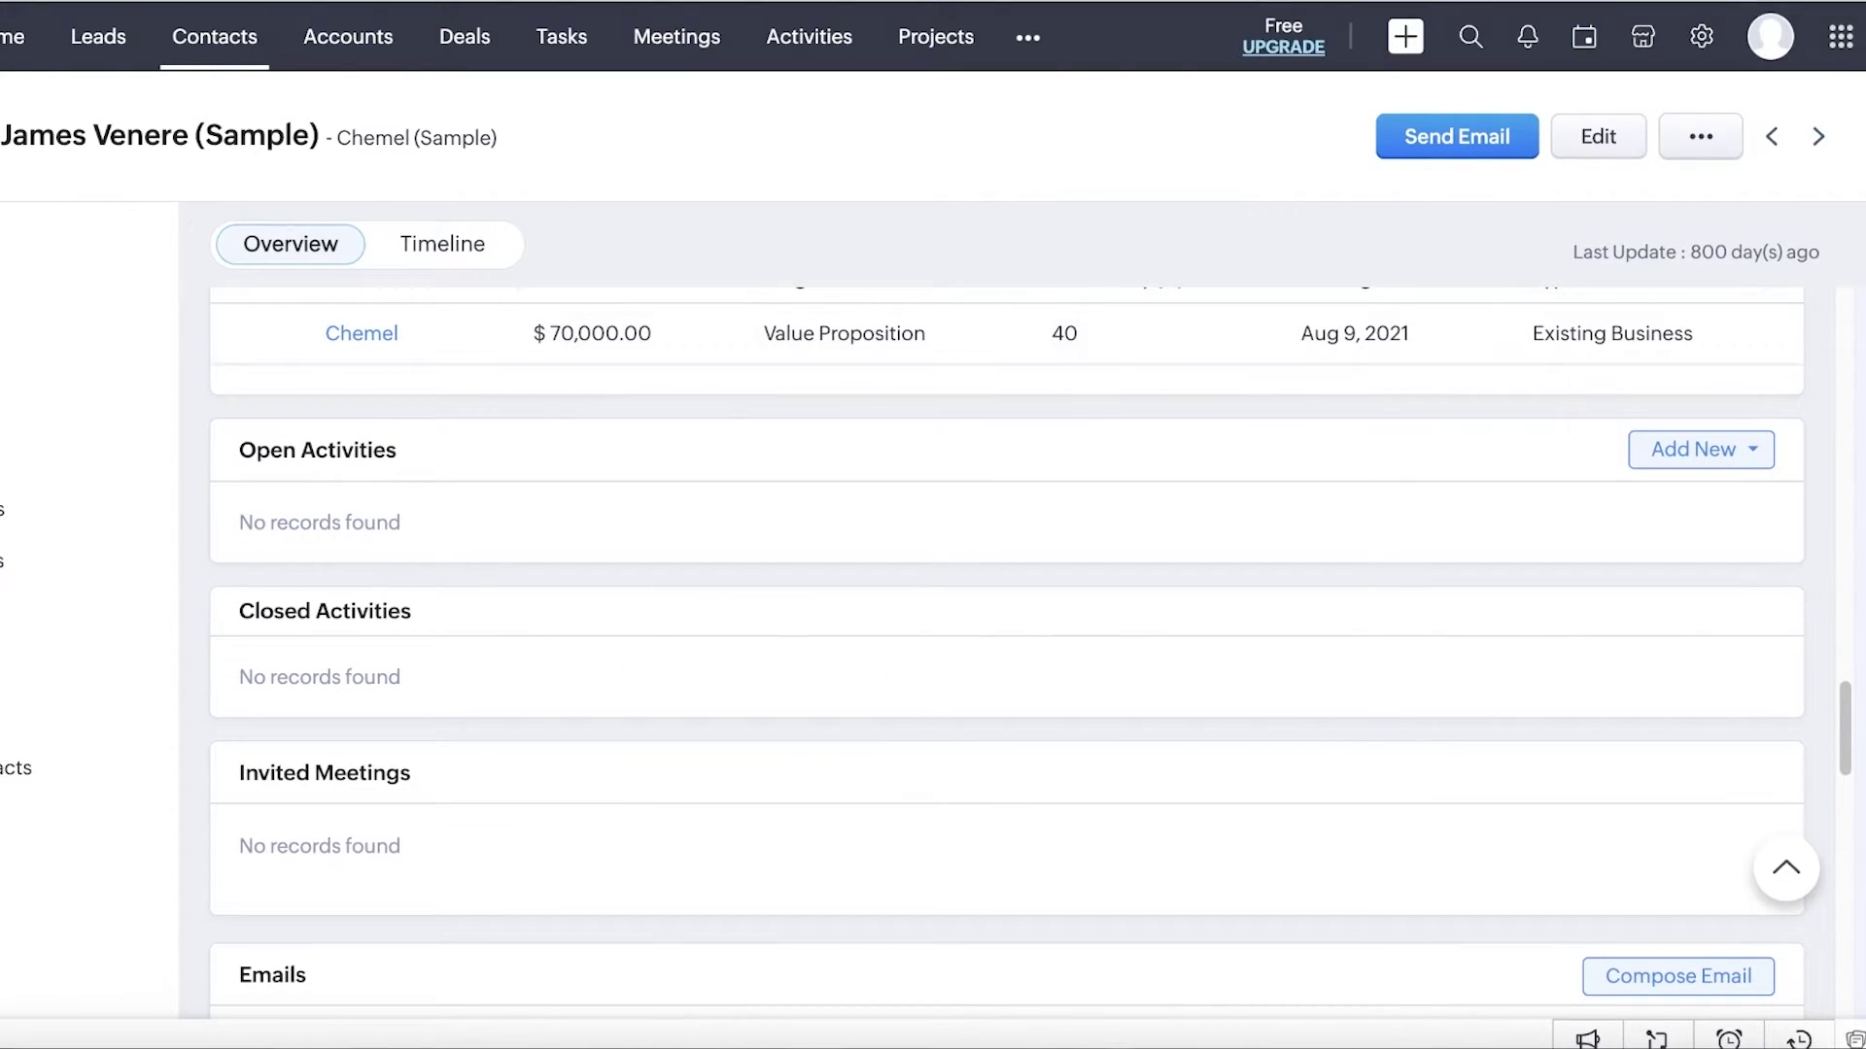
pyautogui.hotkey('alt', 'Left')
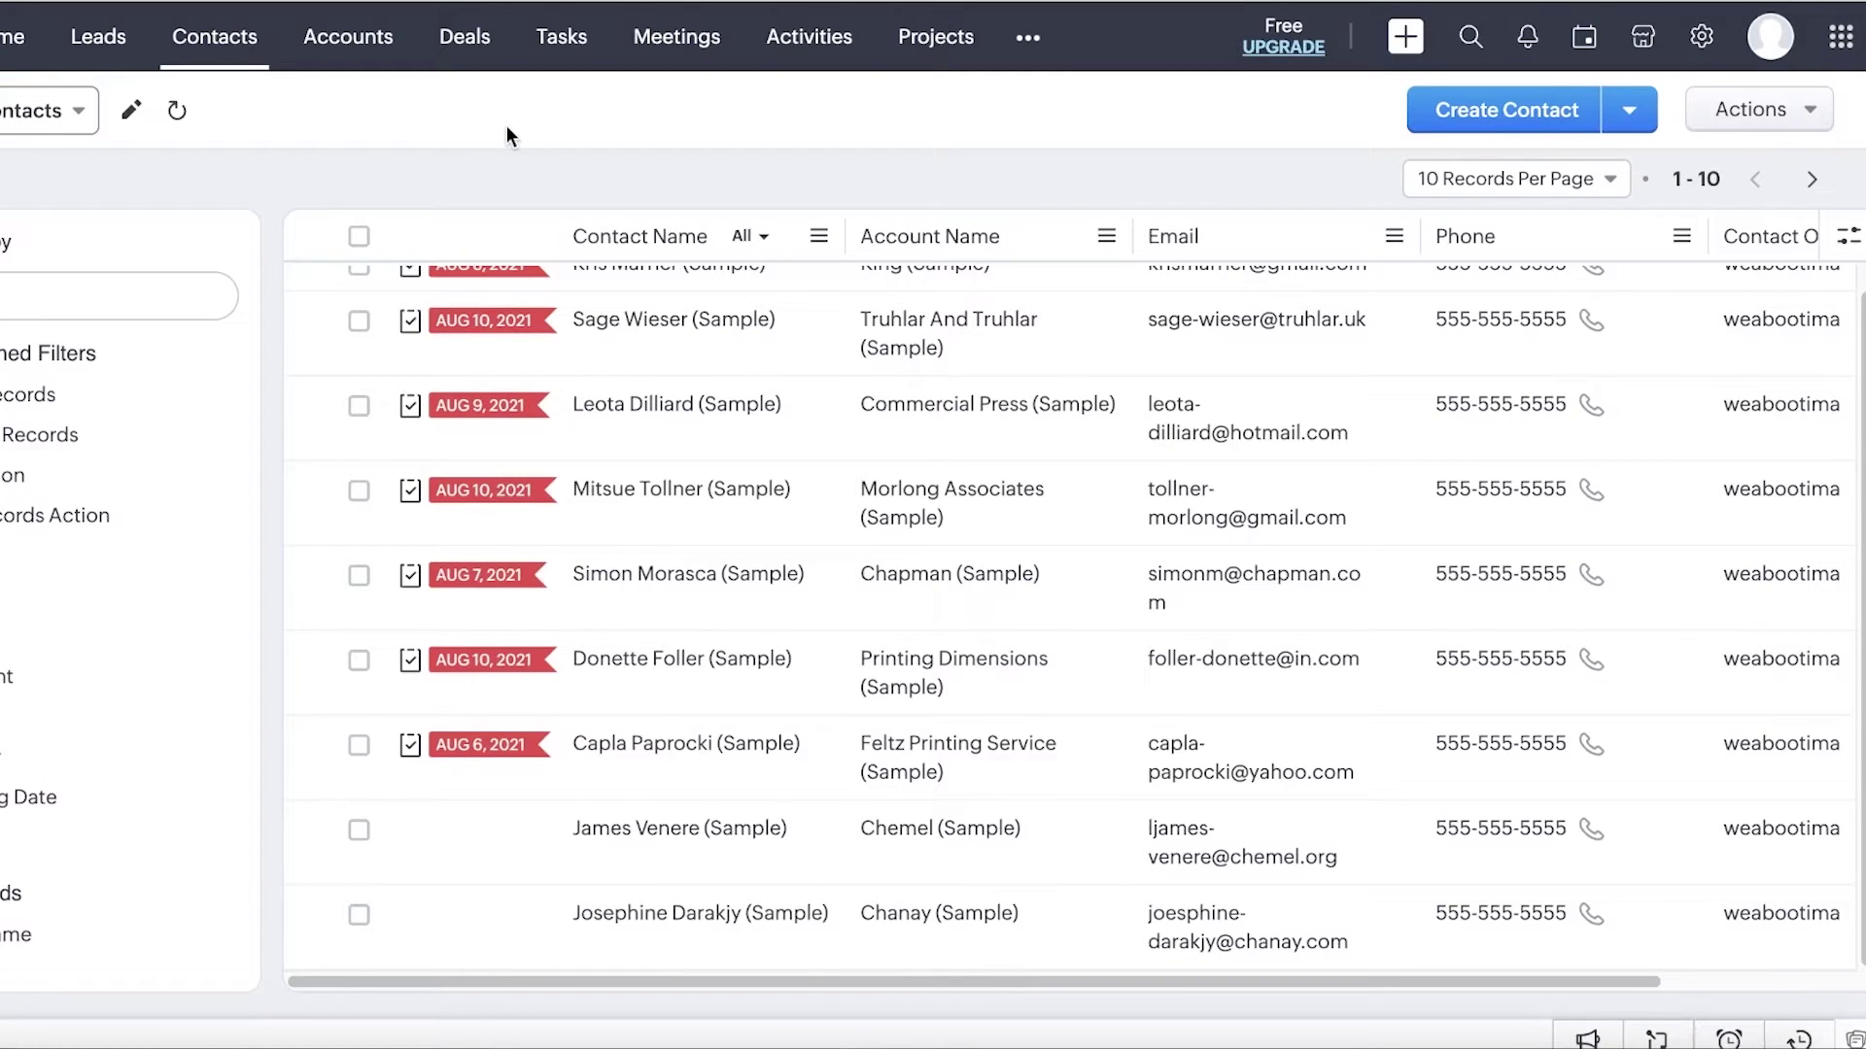
# Open the Morlong Associates (Sample) account from Accounts and scroll through its details.
pyautogui.click(392, 44)
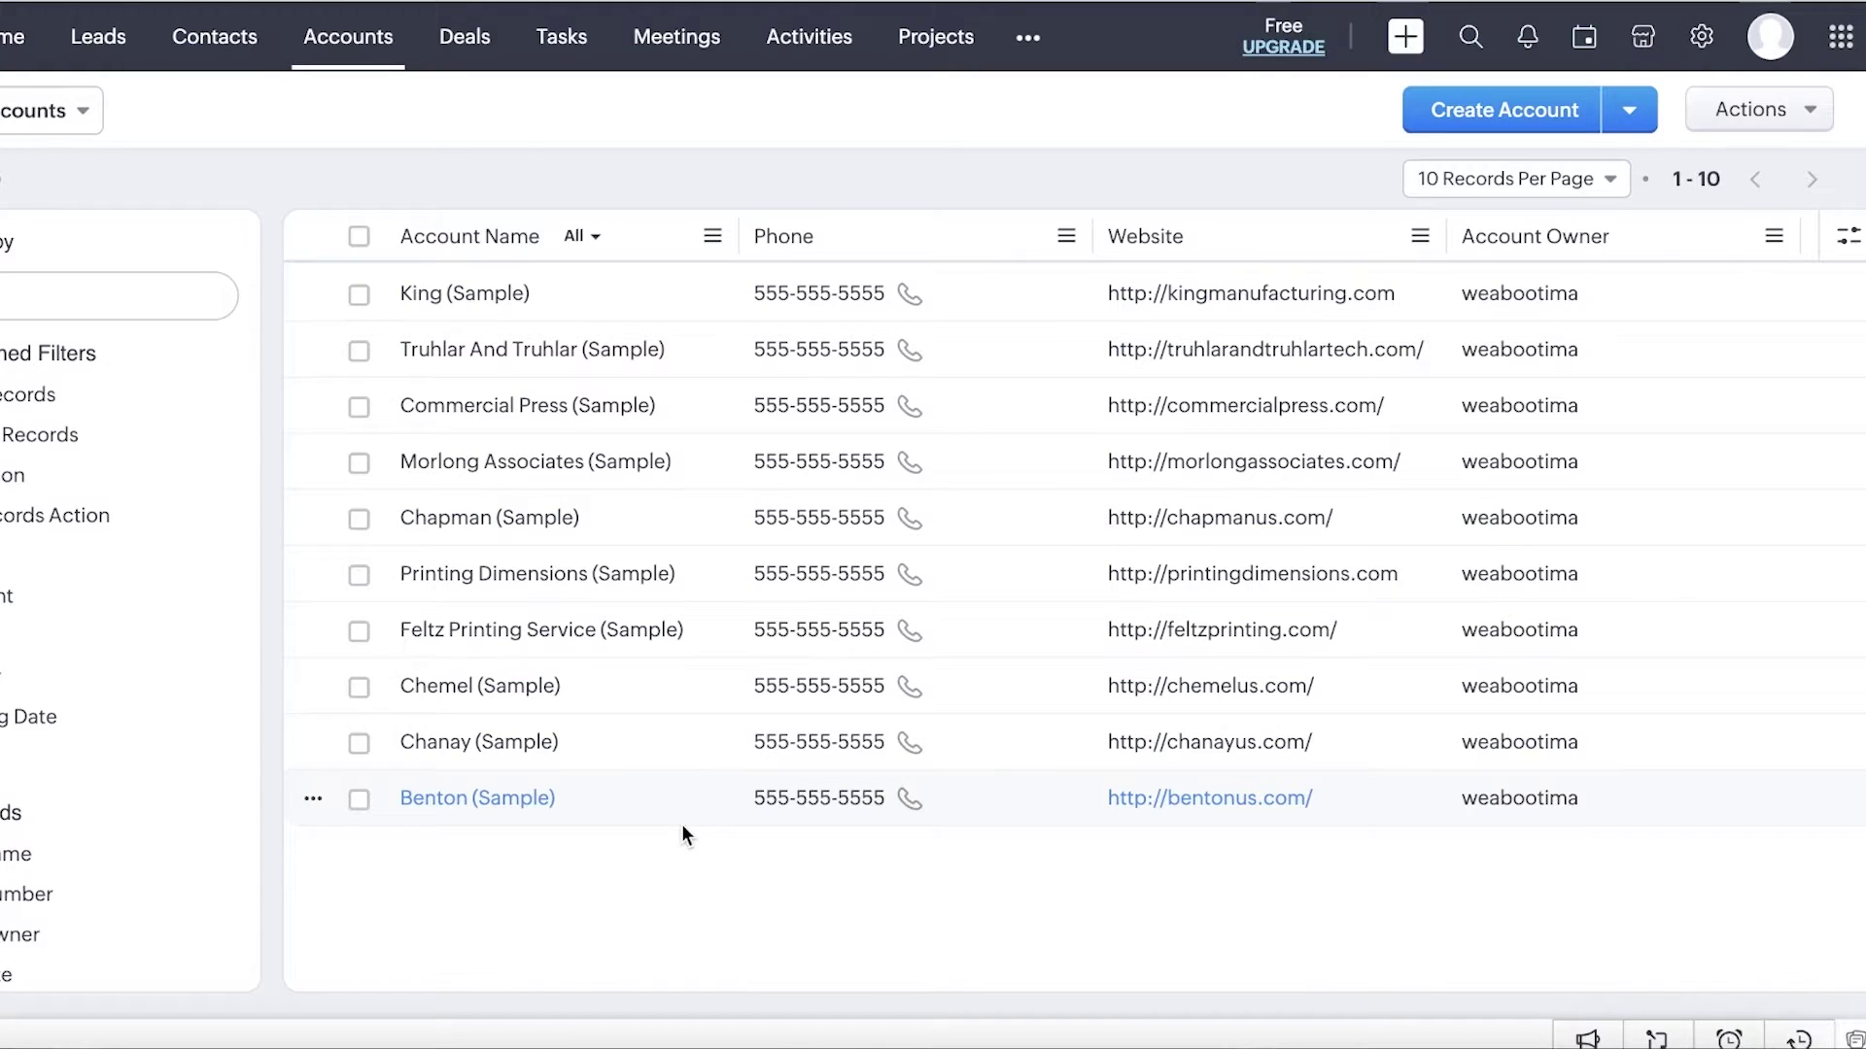
pyautogui.click(610, 449)
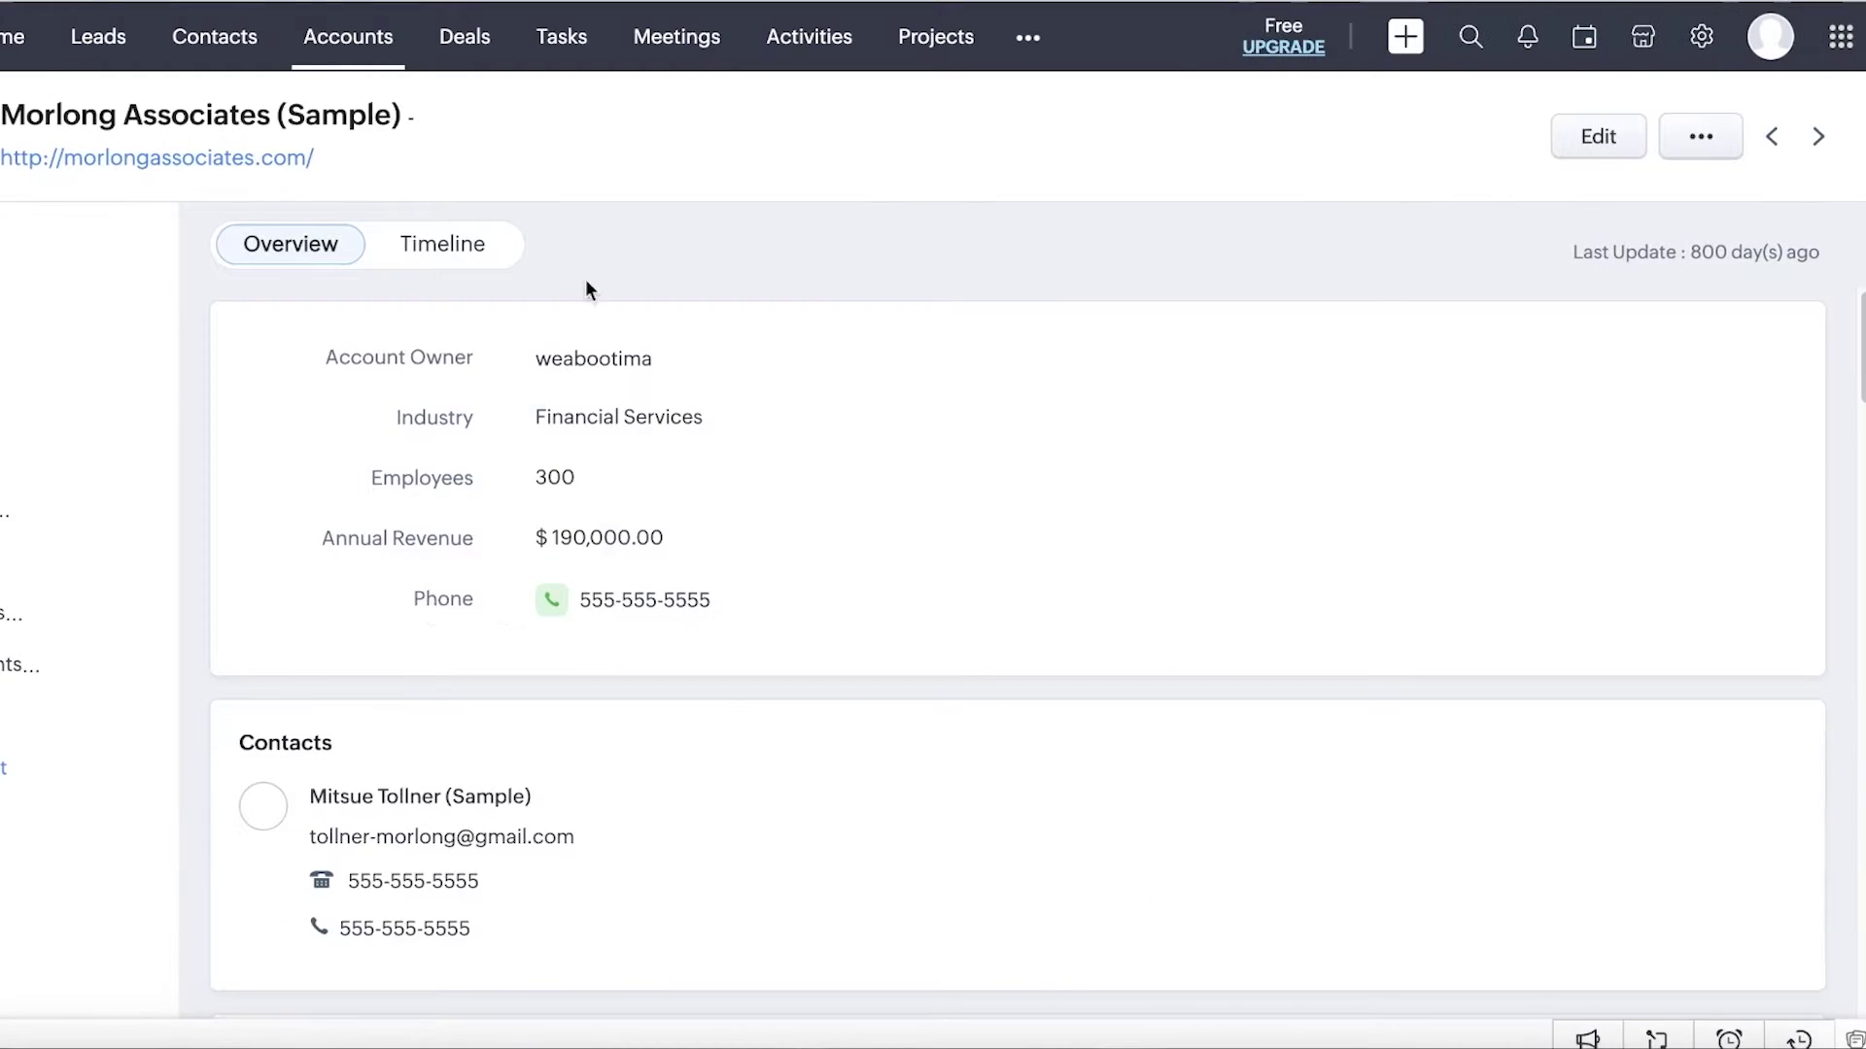
pyautogui.scroll(-5, 1006, 573)
pyautogui.scroll(-4, 997, 558)
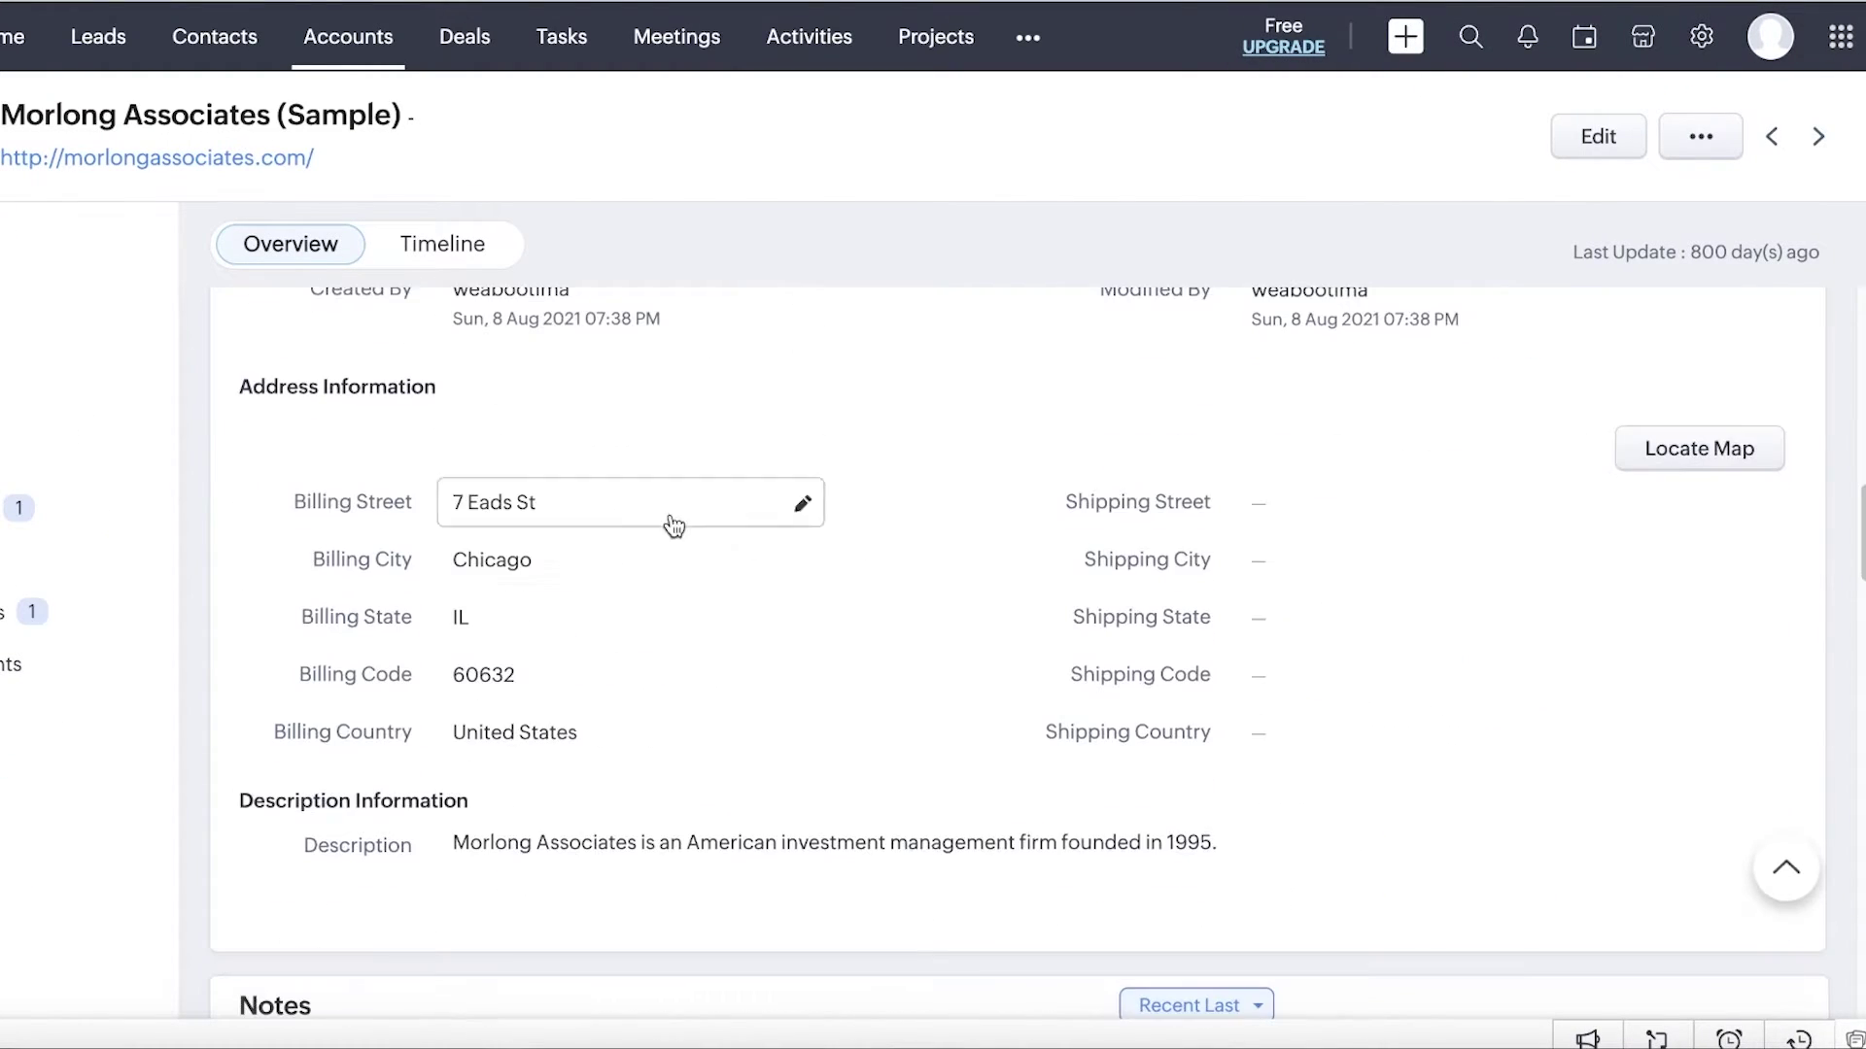
pyautogui.scroll(6, 824, 379)
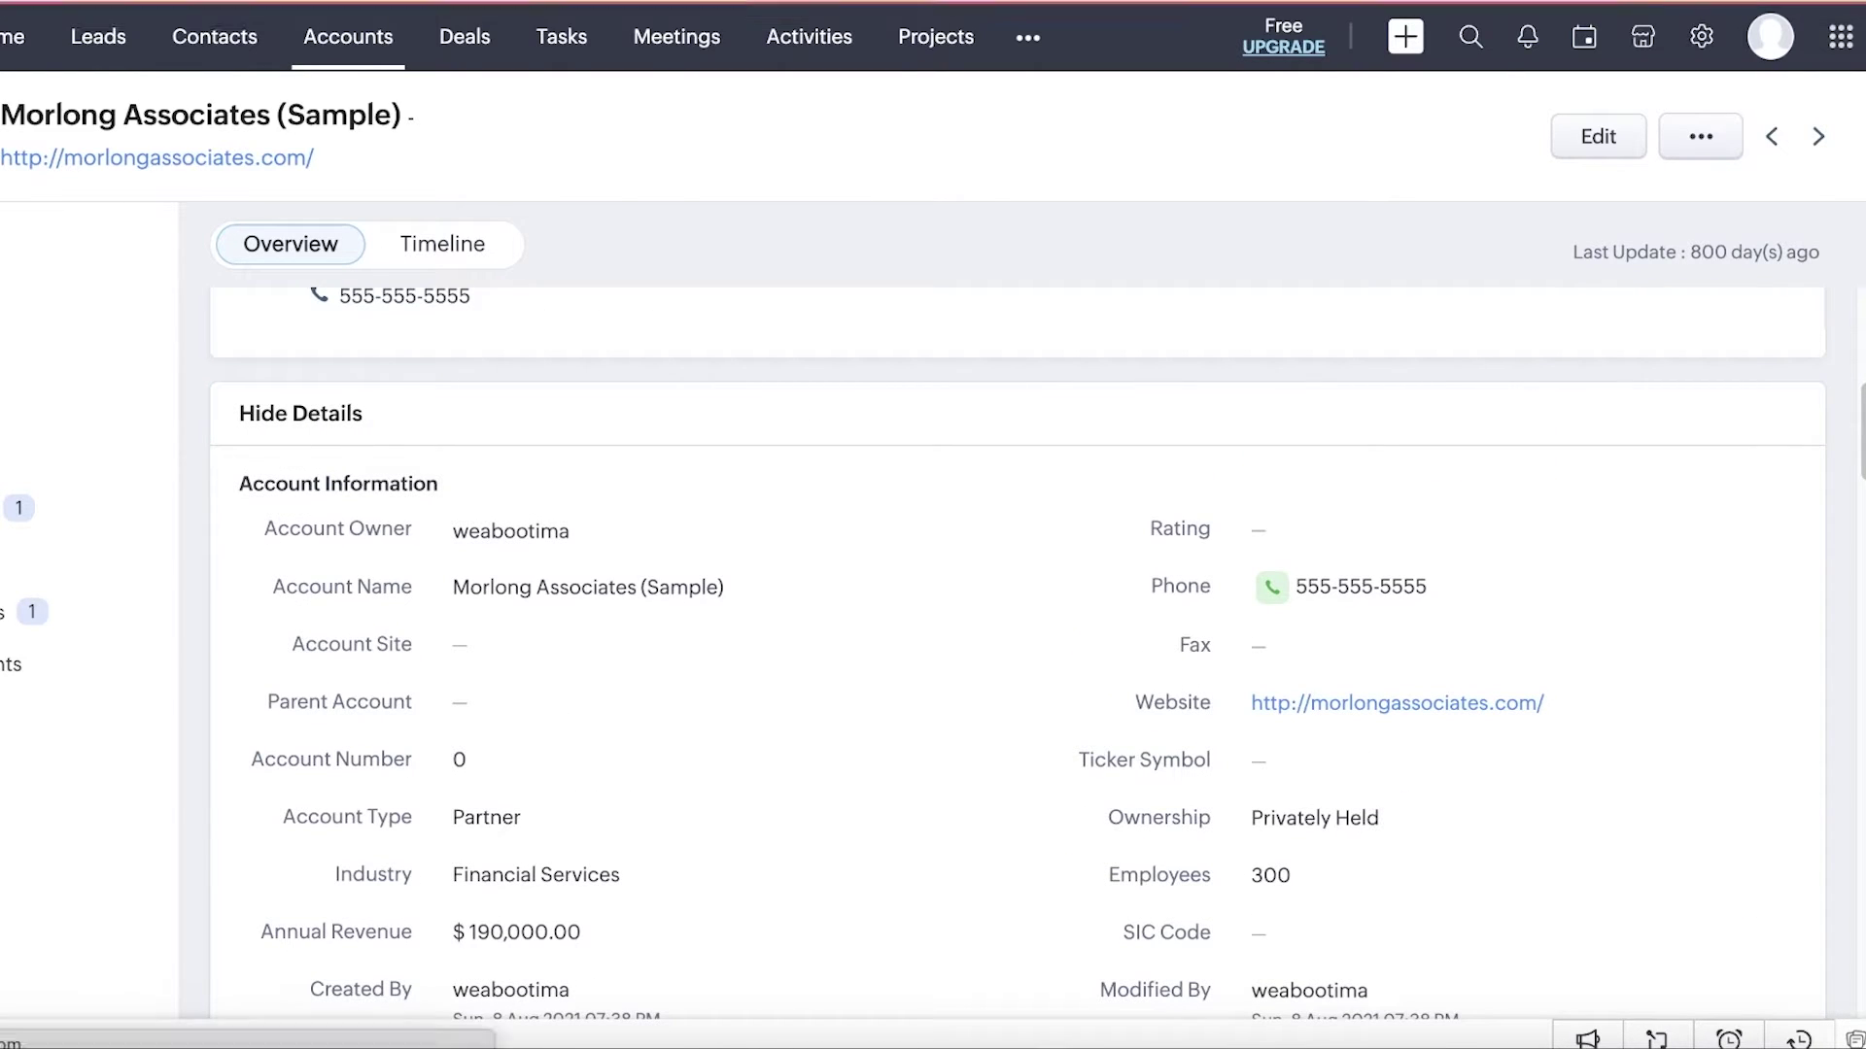
# Look over a blank Create Account form without saving, then bring up the Deals stage view.
pyautogui.click(348, 36)
pyautogui.click(1504, 110)
pyautogui.scroll(-6, 982, 394)
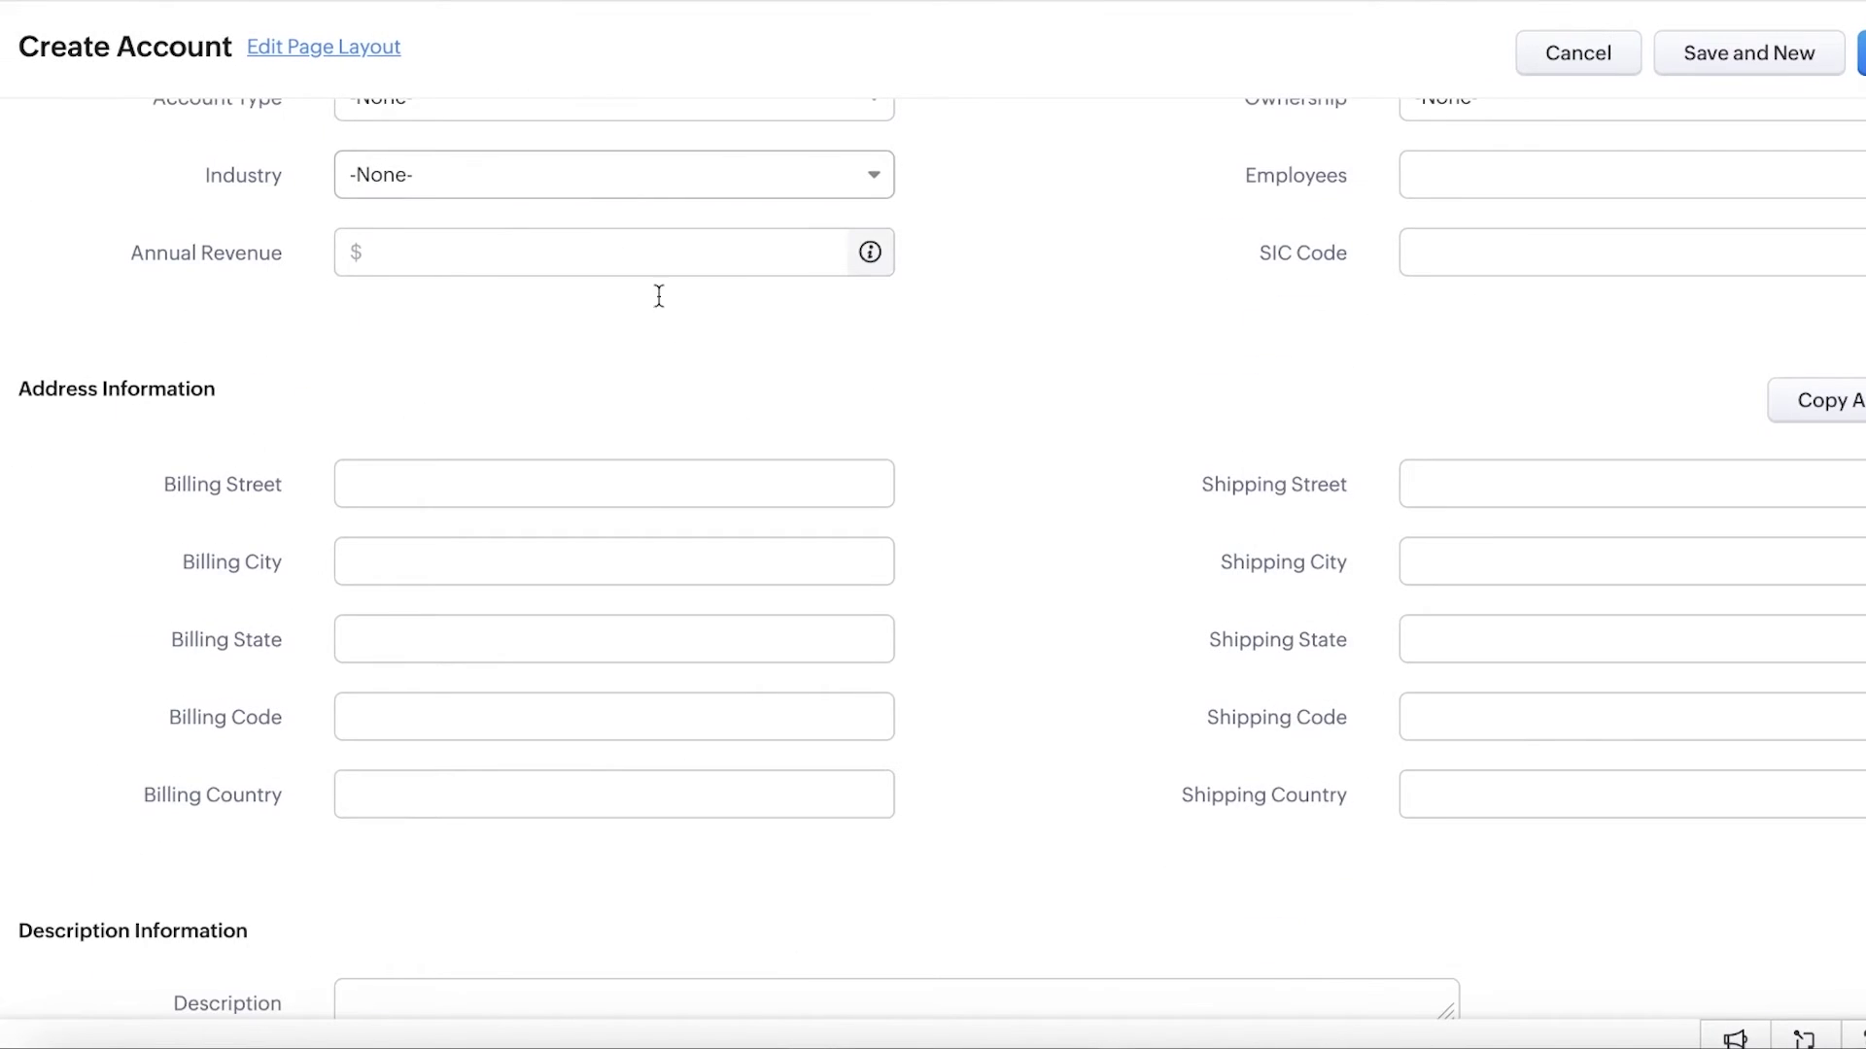
pyautogui.scroll(7, 721, 389)
pyautogui.scroll(-8, 770, 346)
pyautogui.scroll(9, 791, 326)
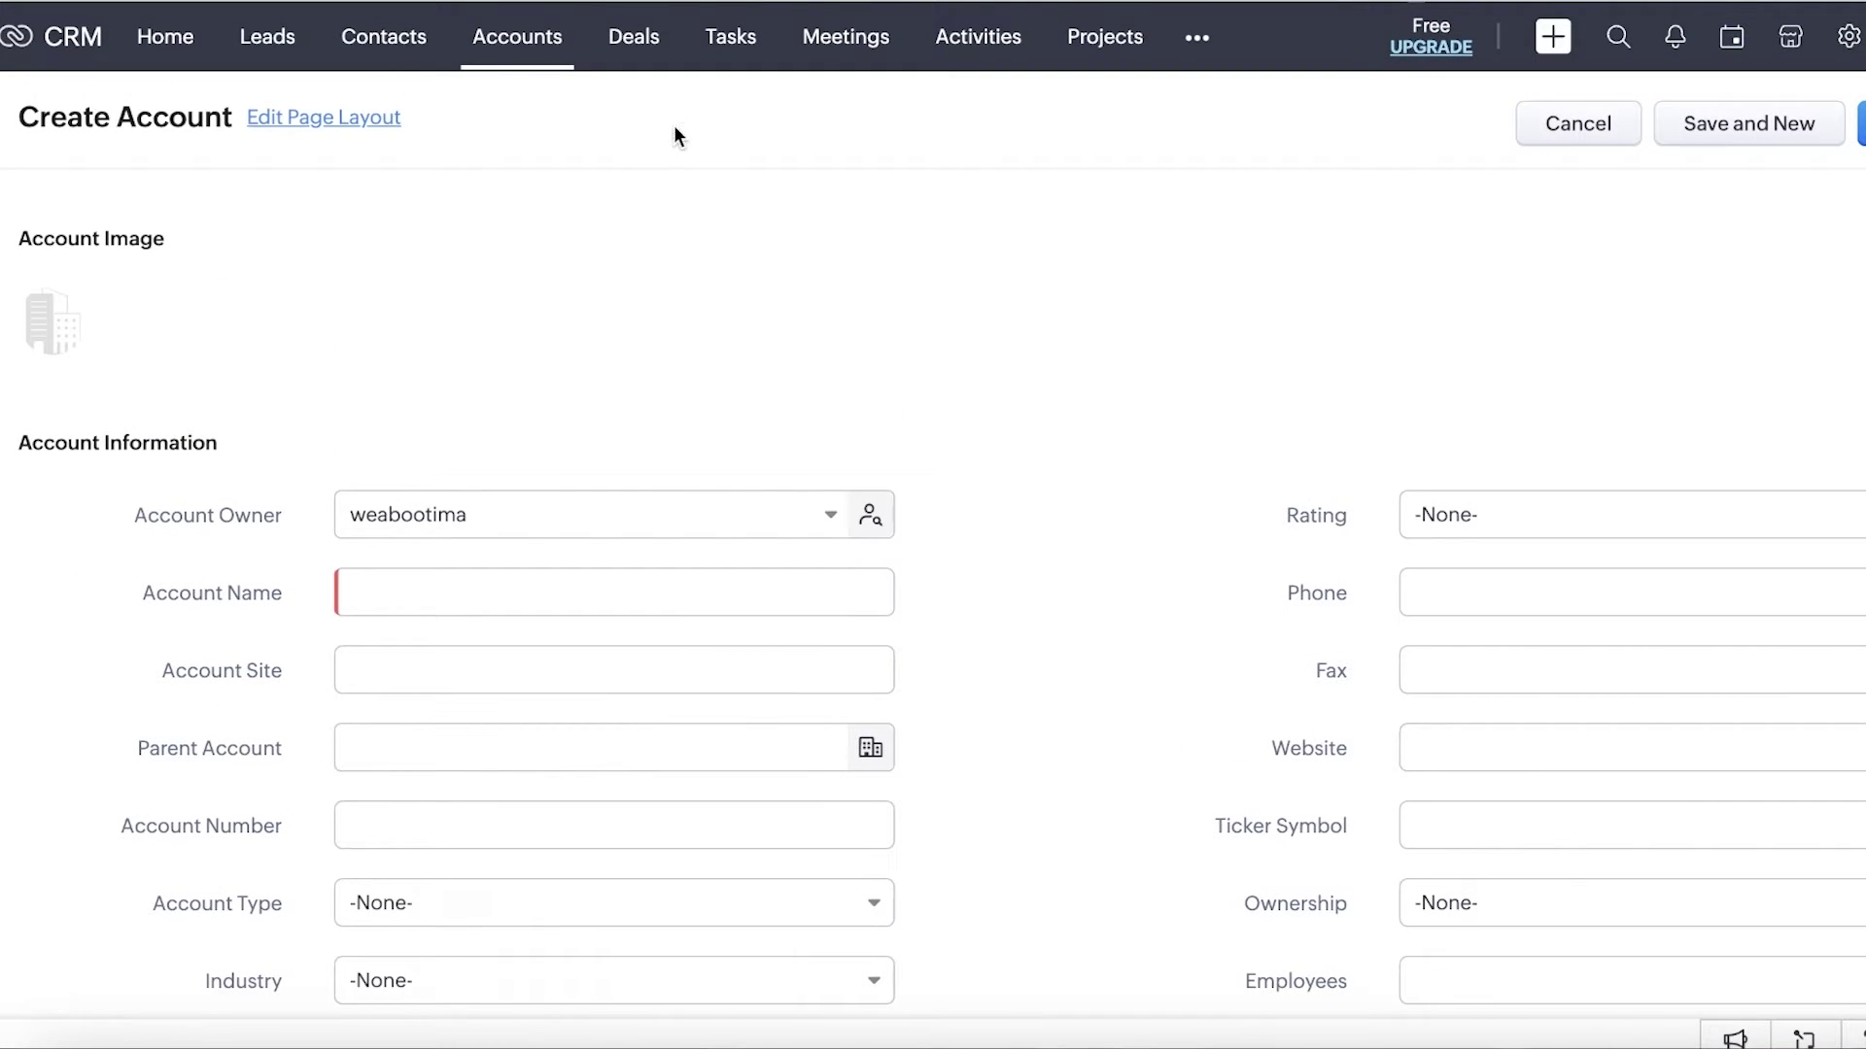
pyautogui.click(664, 66)
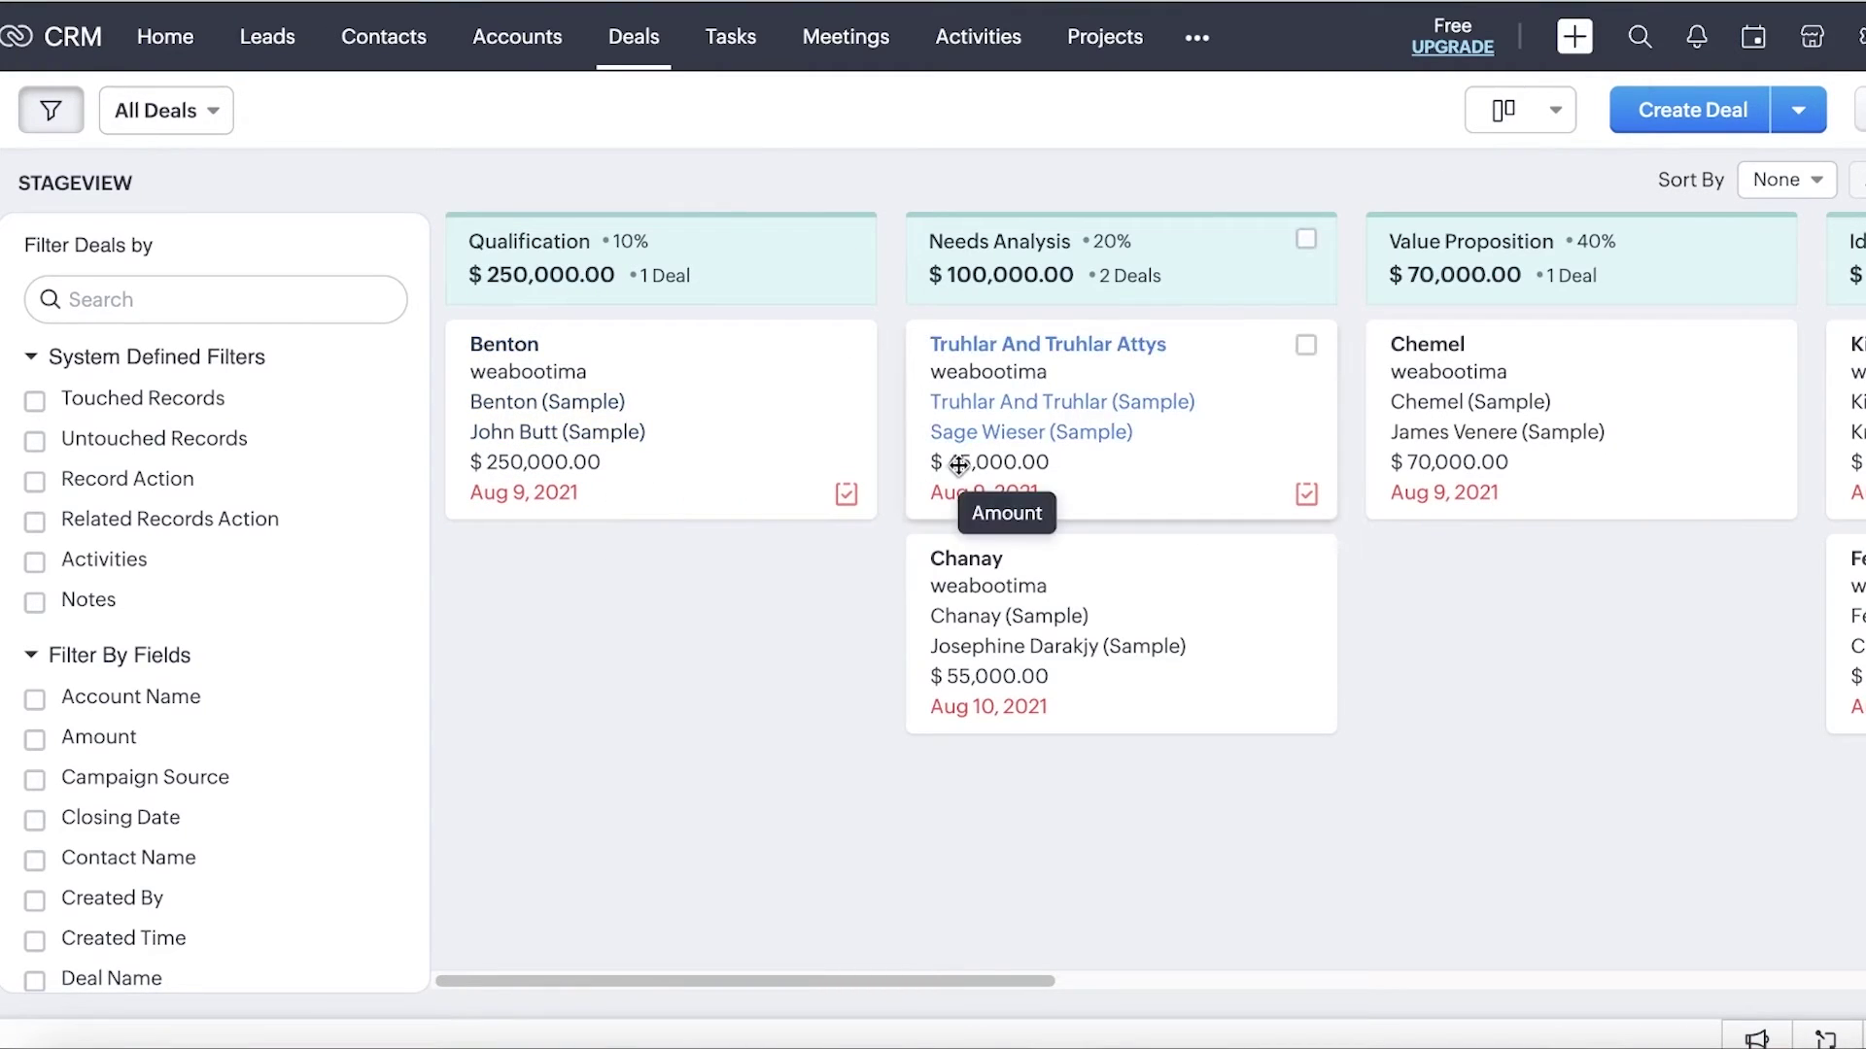
# Switch the Deals page to List View, showing all 11 deals with amounts, stages and closing dates.
pyautogui.click(1575, 118)
pyautogui.click(1569, 160)
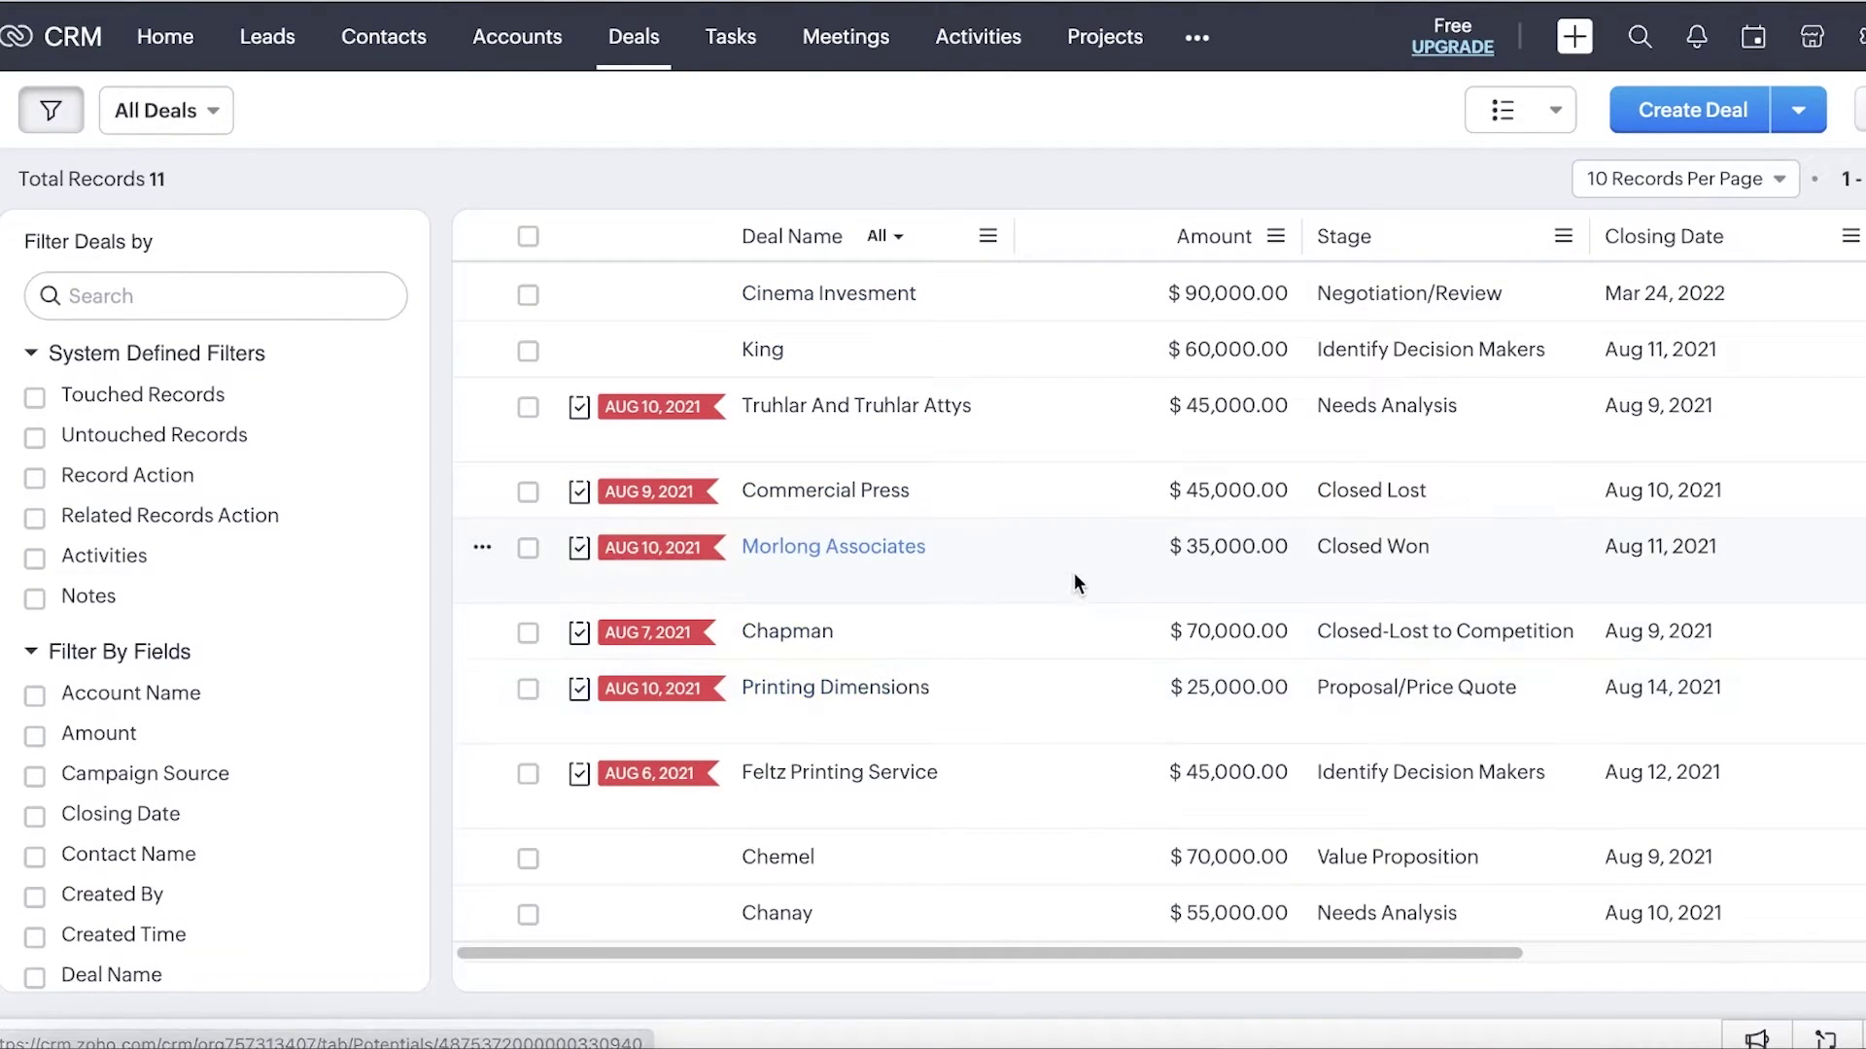
# Start a new deal named 'K-Tech Advancement Solutions' linked to account Morlong Associates (Sample).
pyautogui.click(1649, 122)
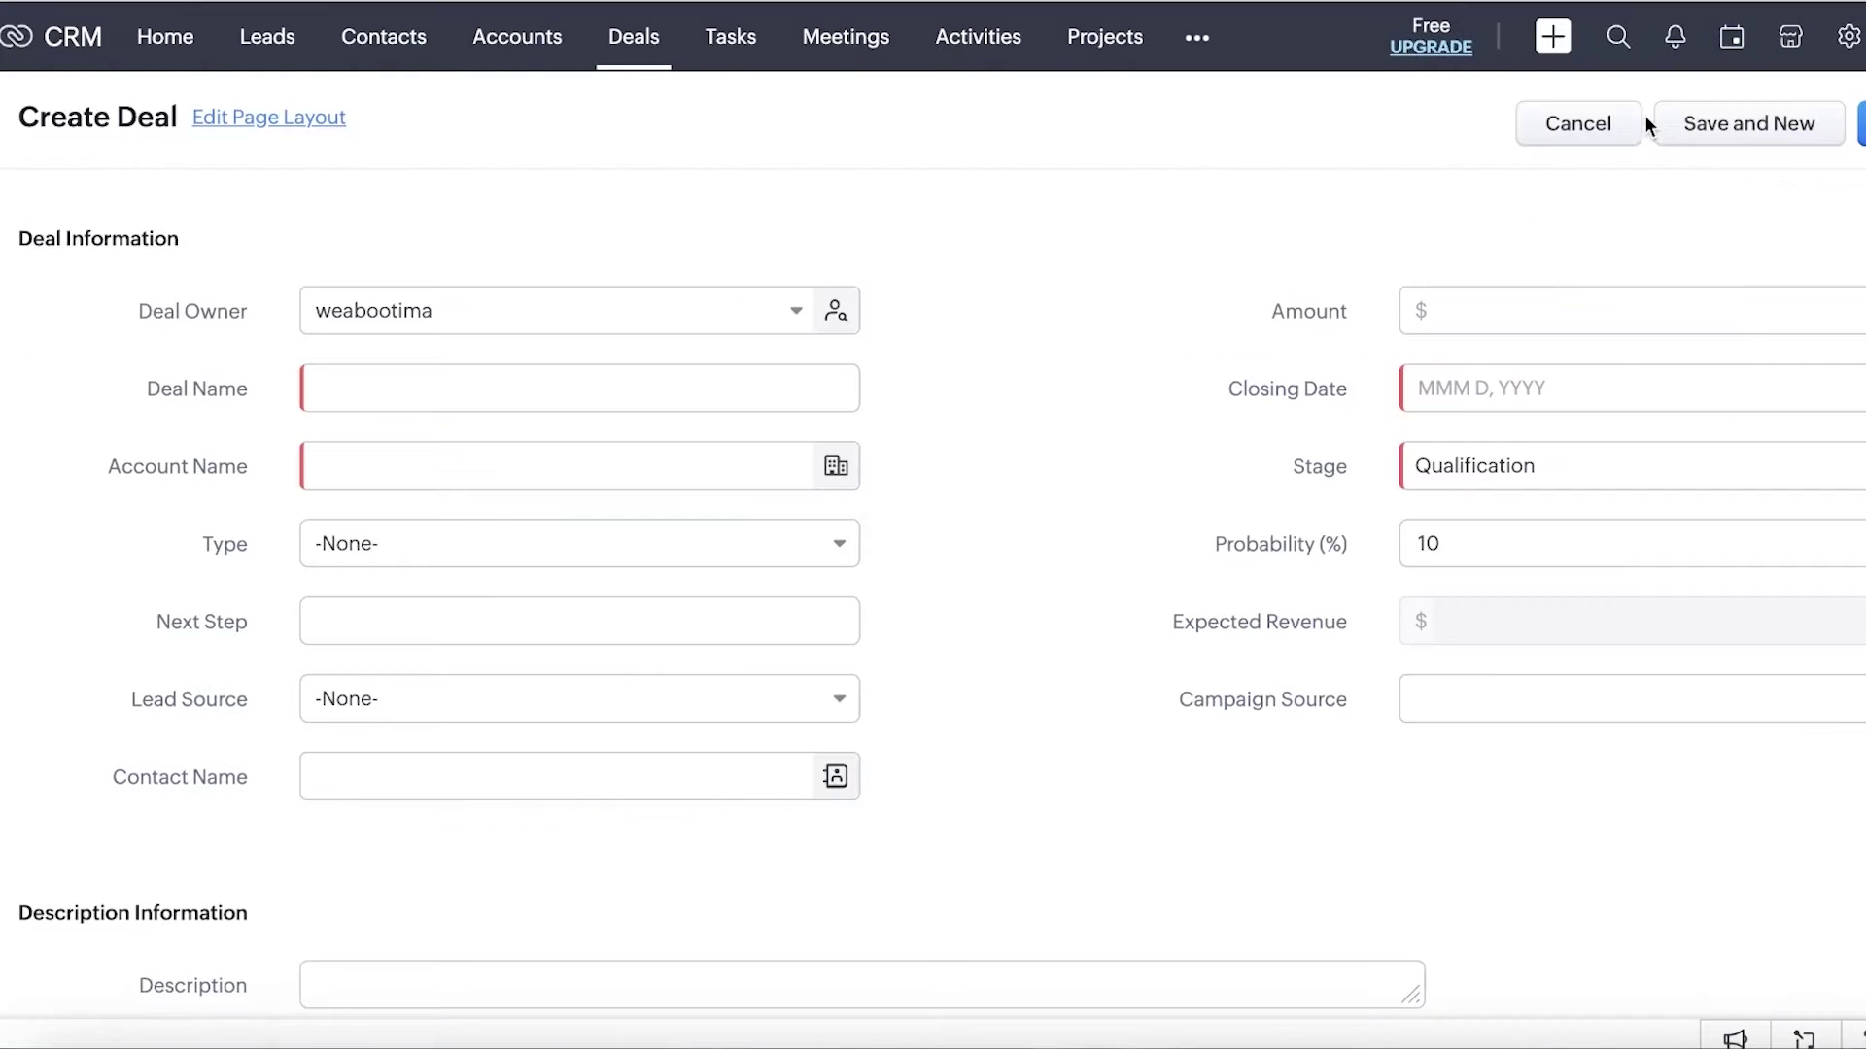
pyautogui.click(487, 375)
pyautogui.write('K-Tech Advancement Solutions')
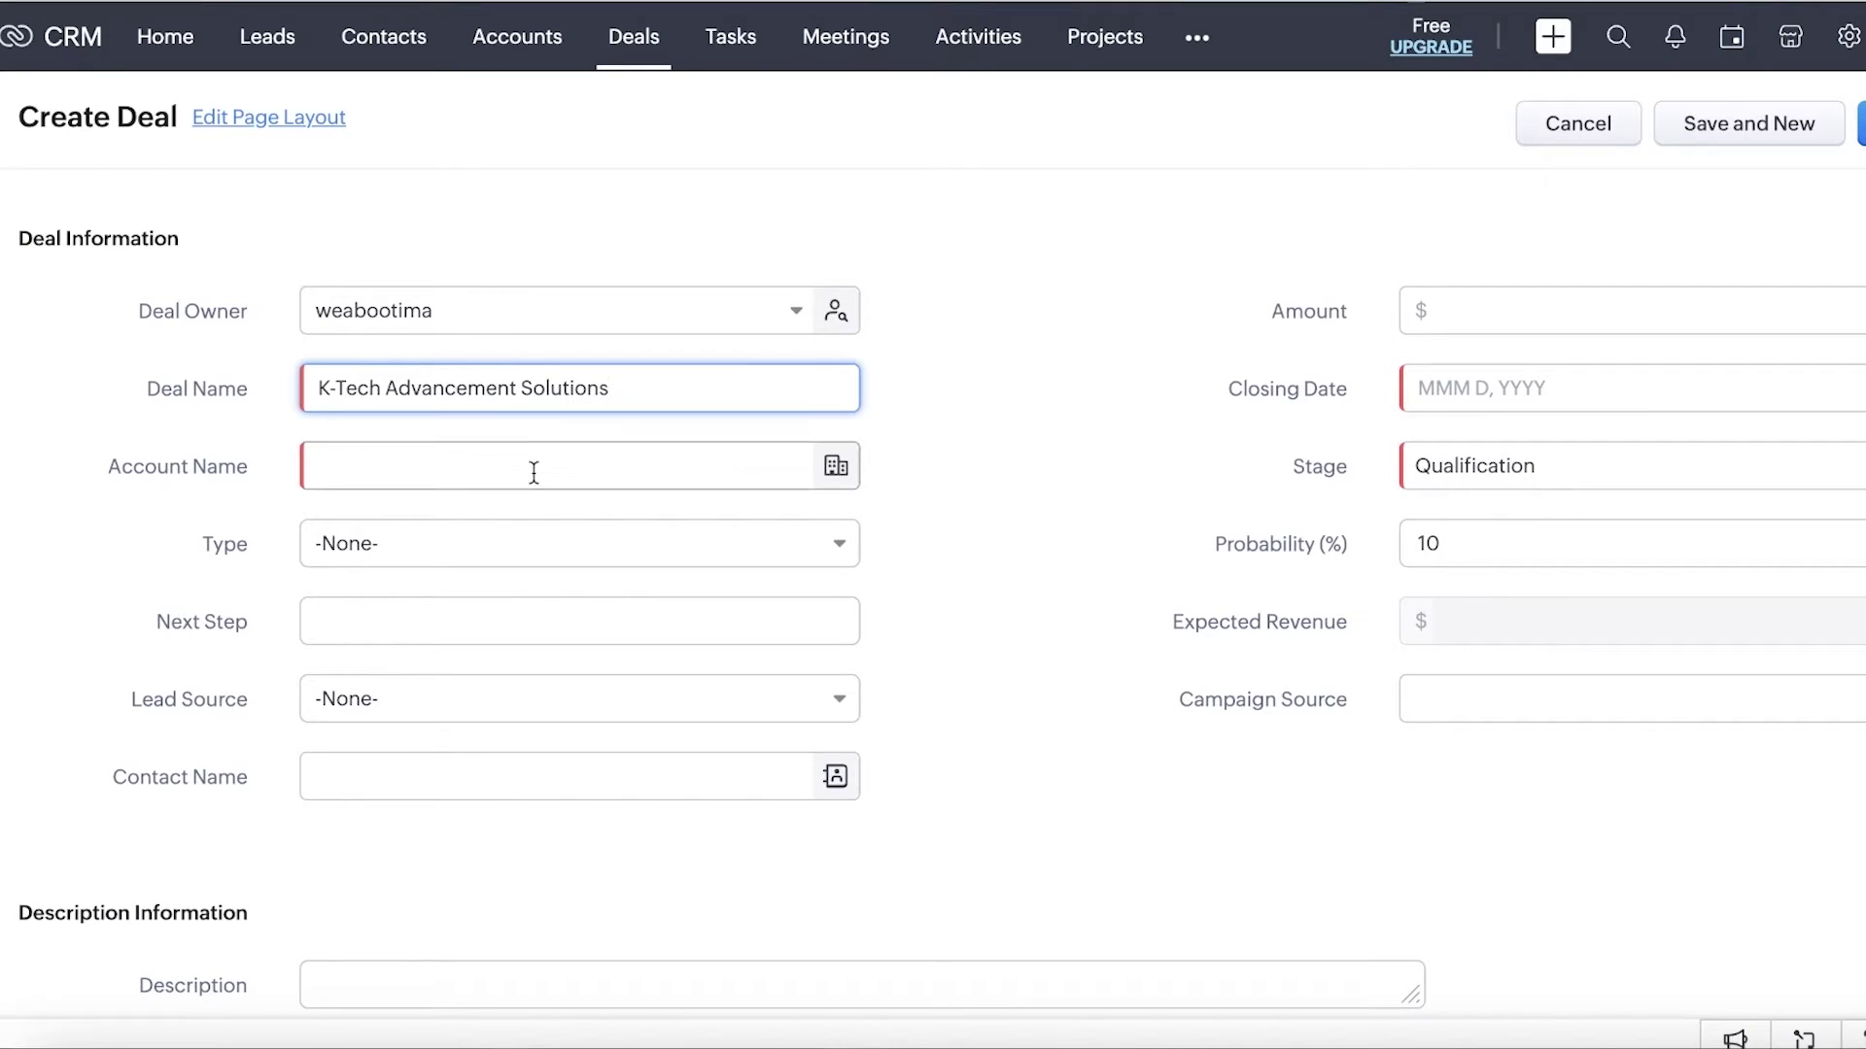
pyautogui.click(534, 471)
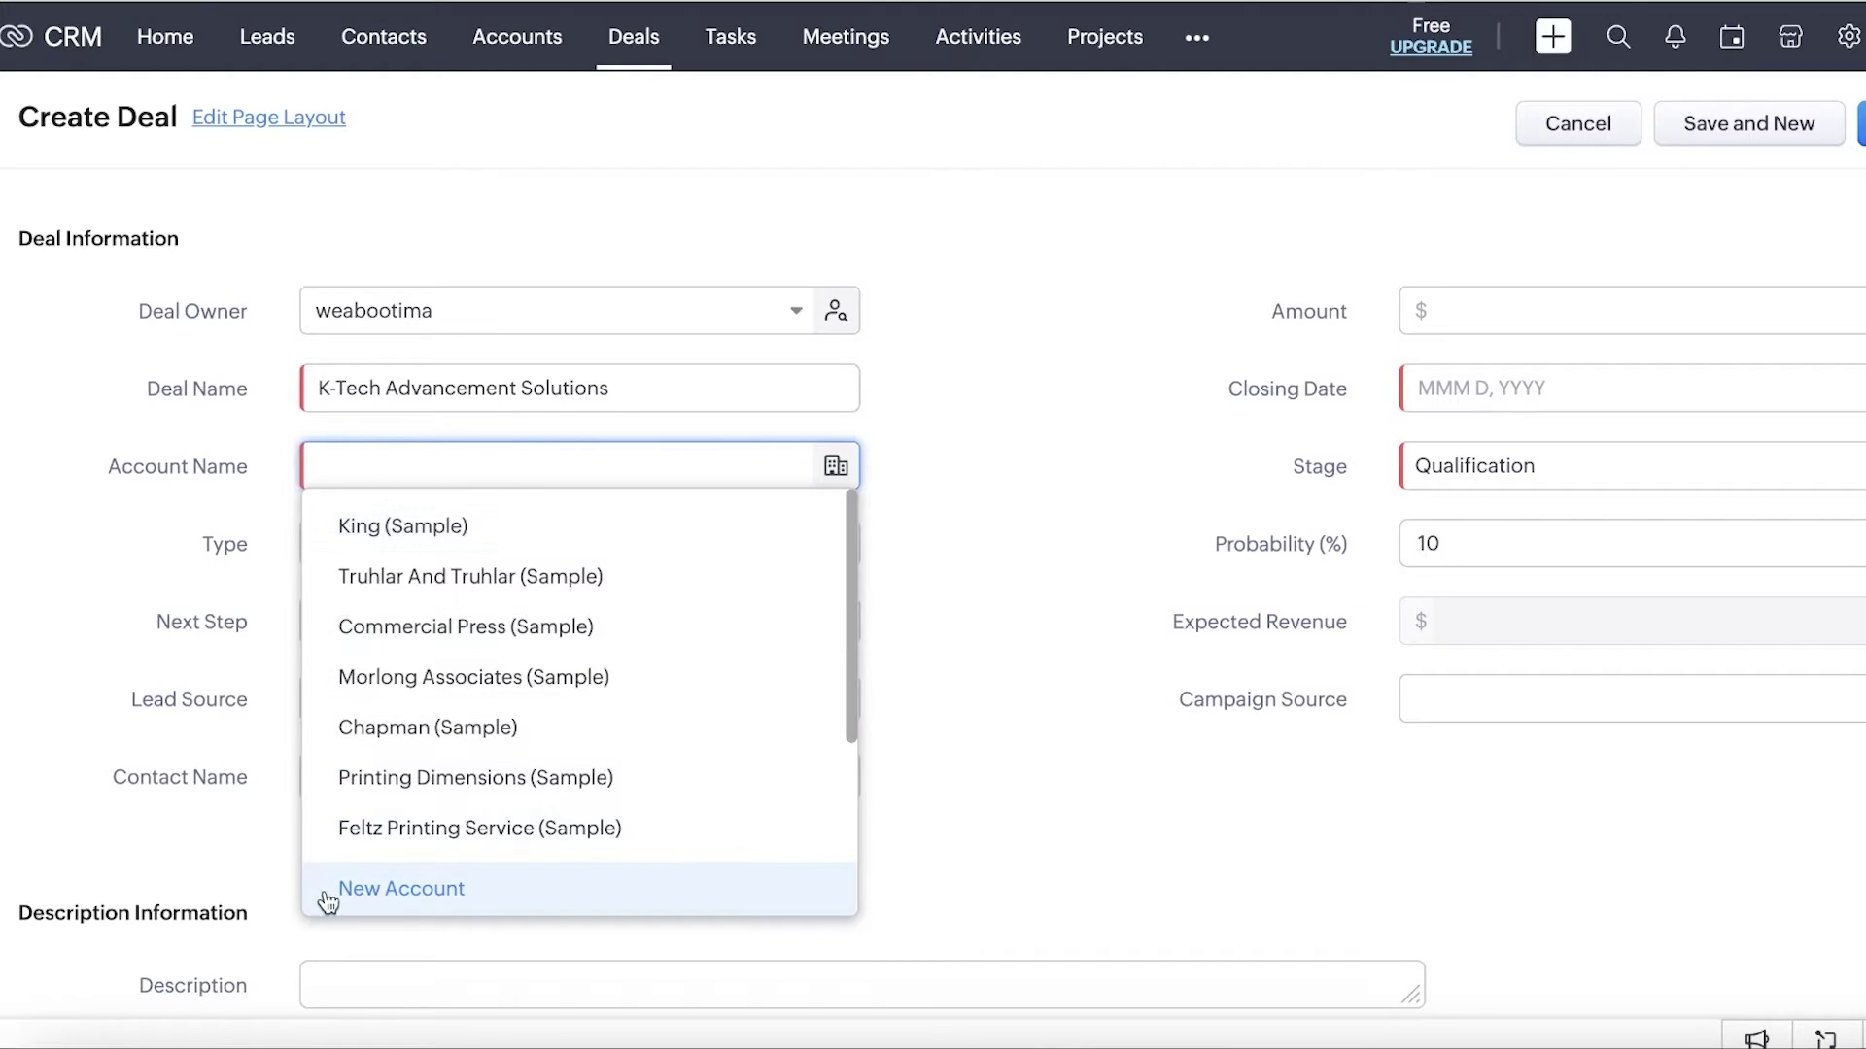
pyautogui.scroll(-2, 413, 743)
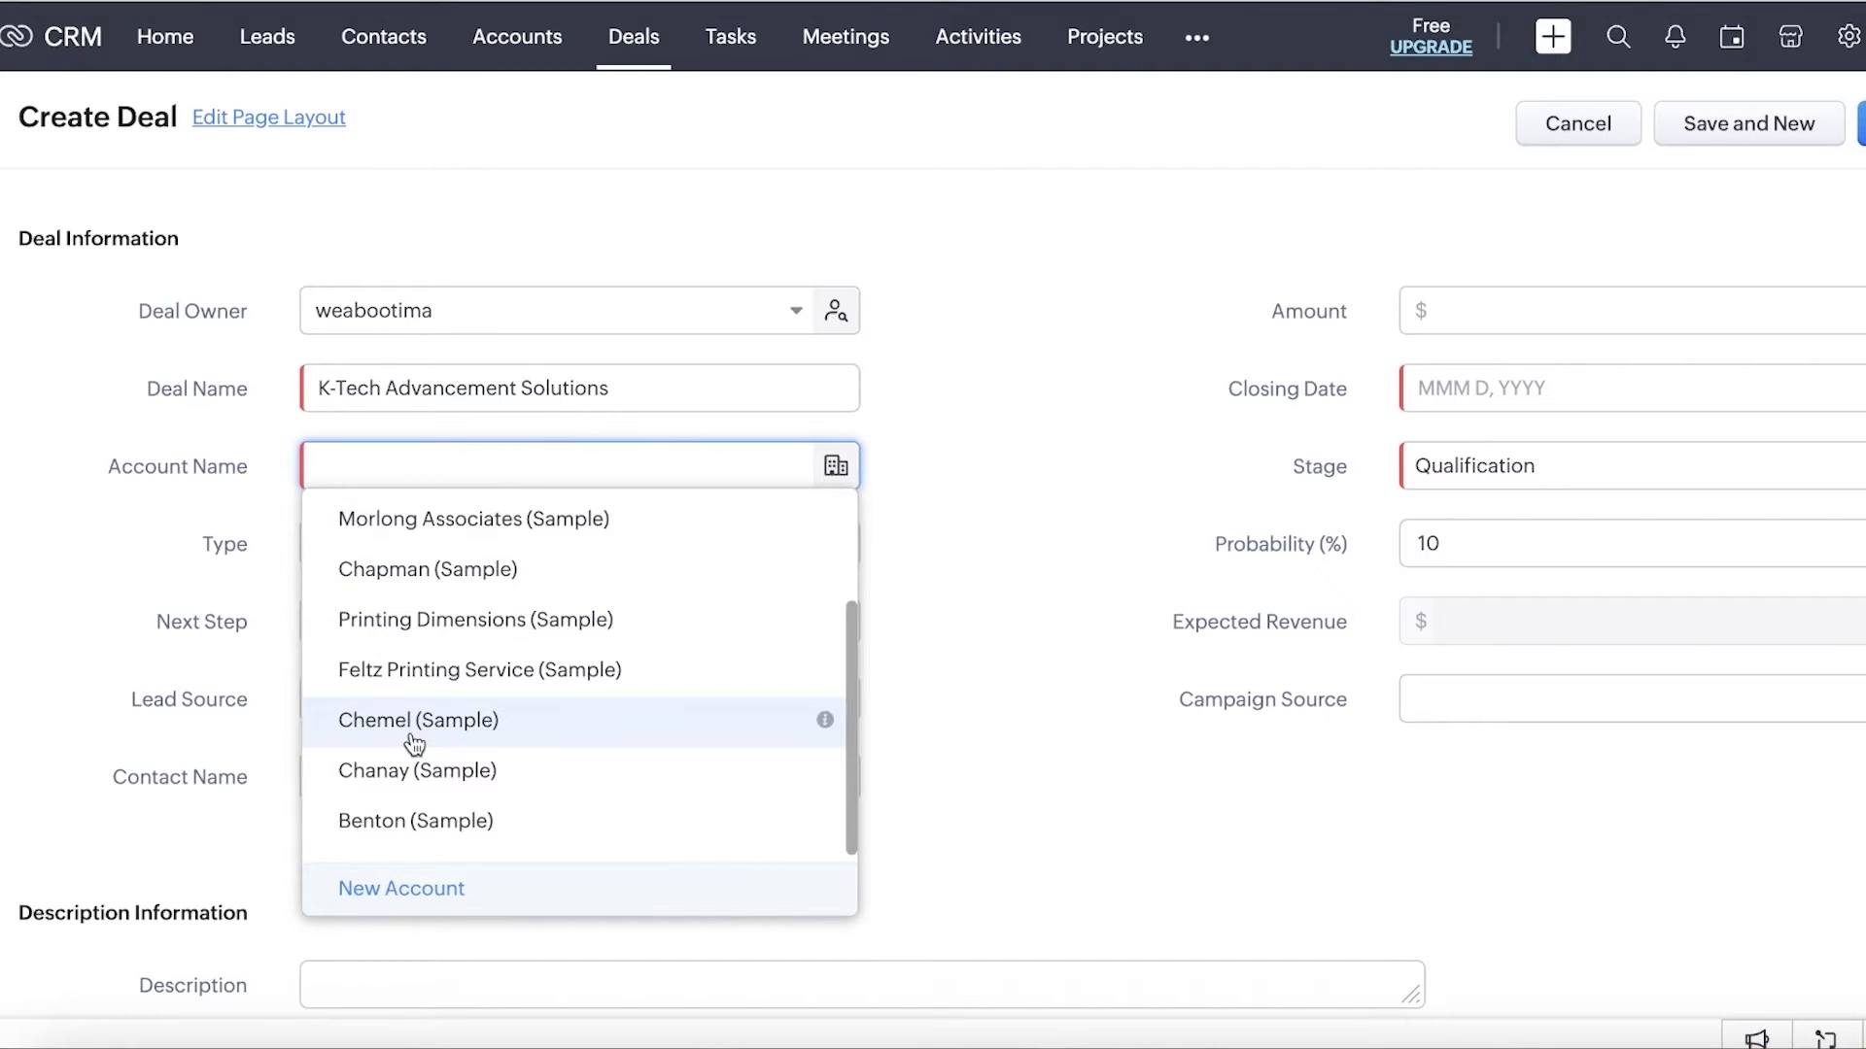
pyautogui.scroll(2, 476, 750)
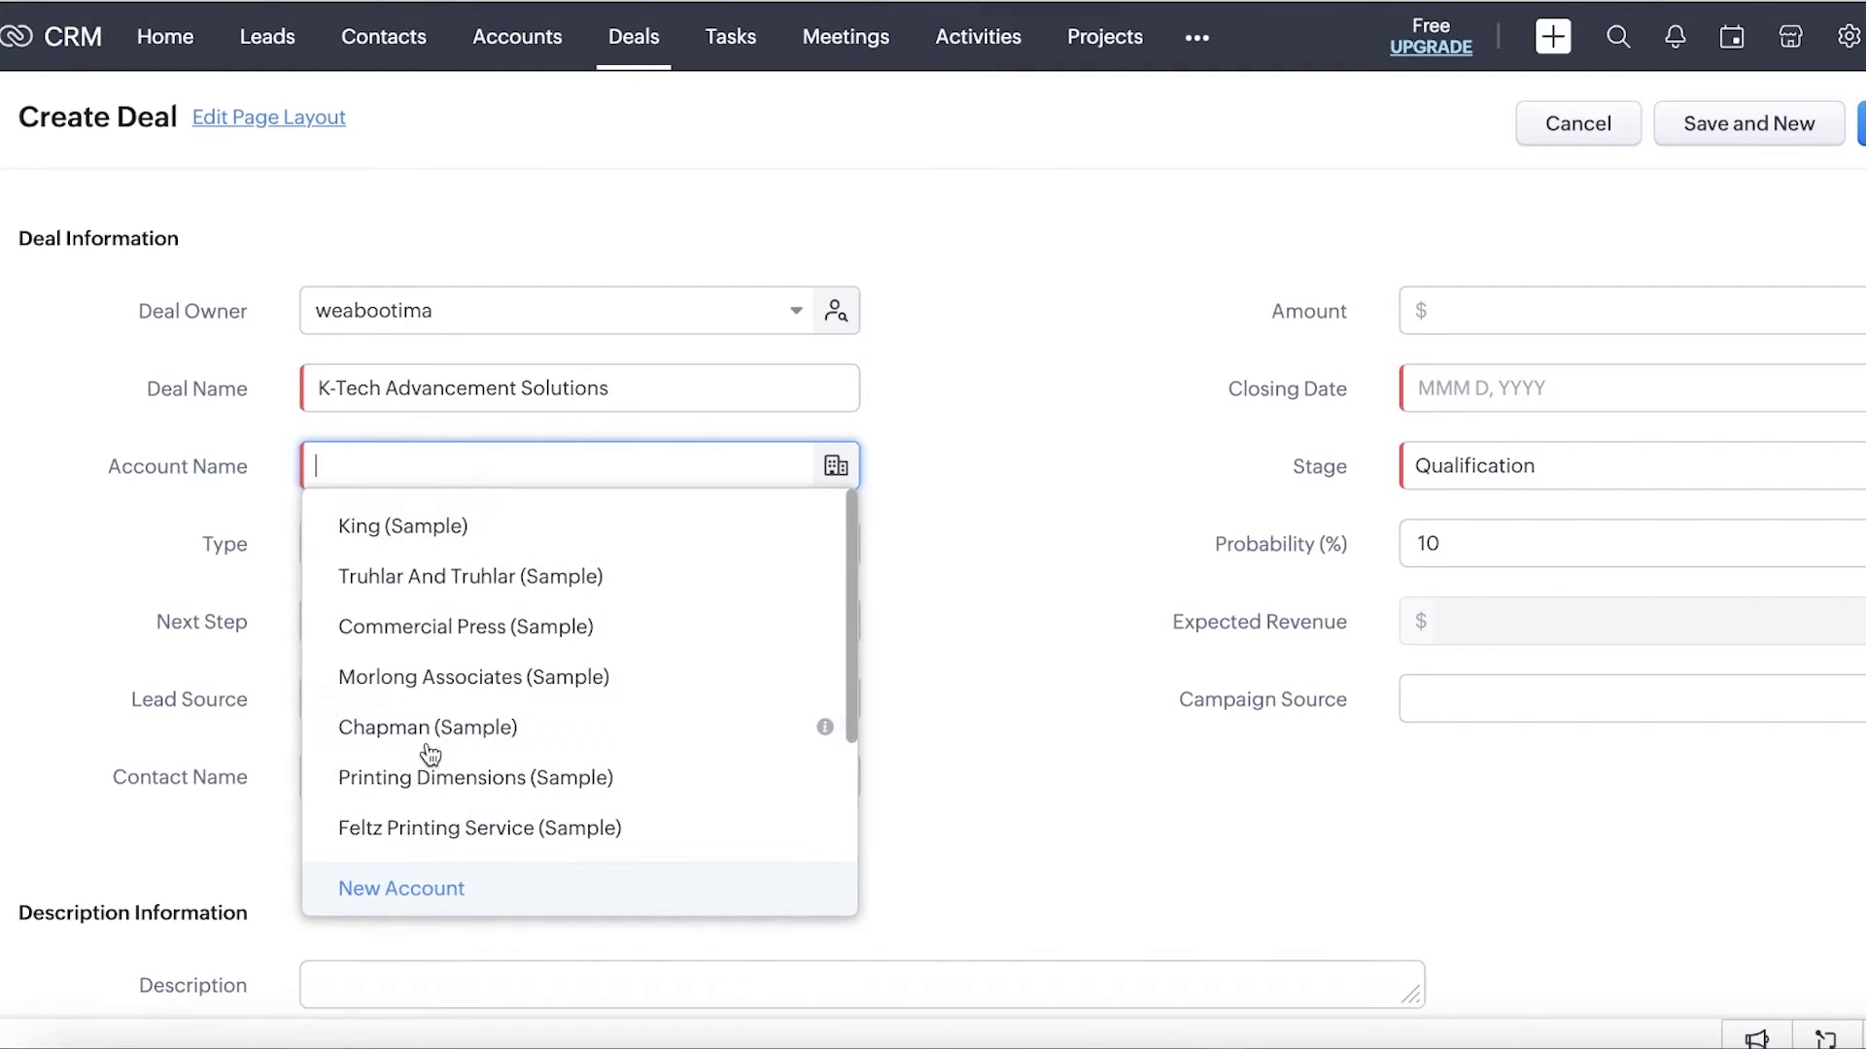
pyautogui.click(504, 691)
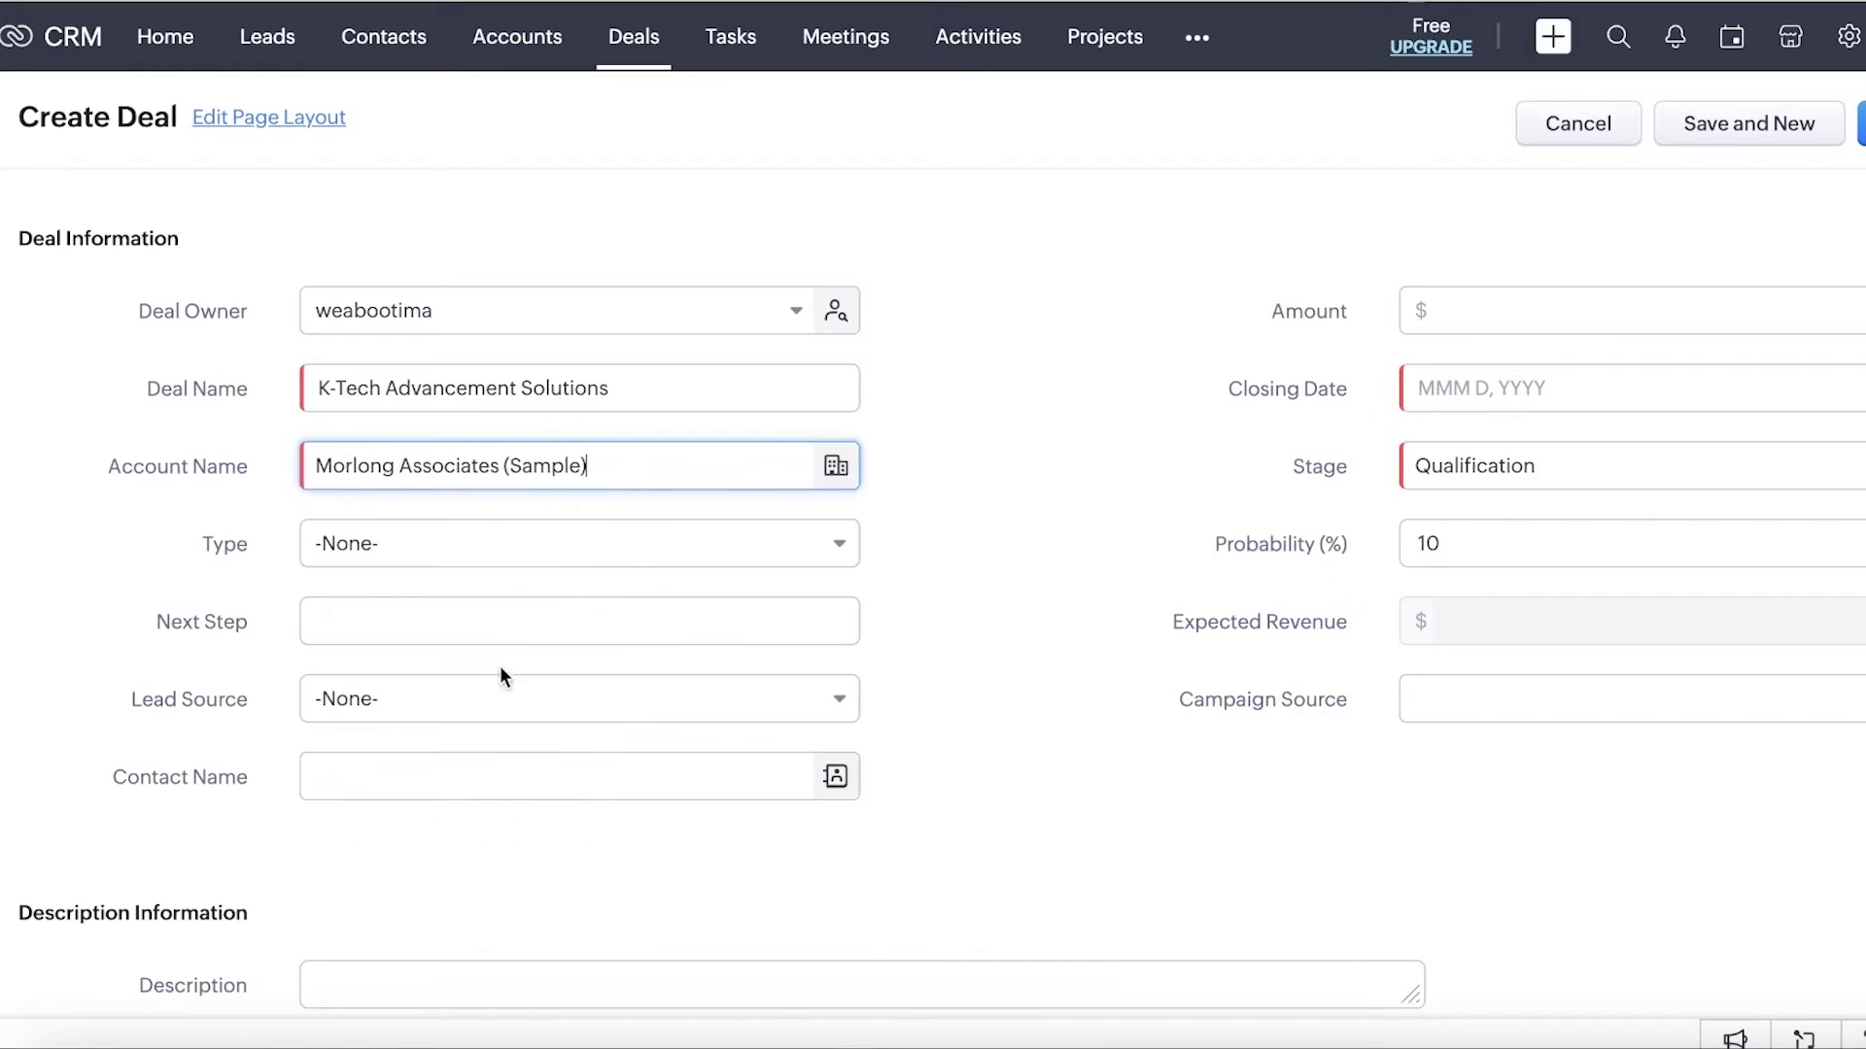
# Set the deal type to Existing Business and the lead source to Cold Call.
pyautogui.click(813, 542)
pyautogui.click(657, 649)
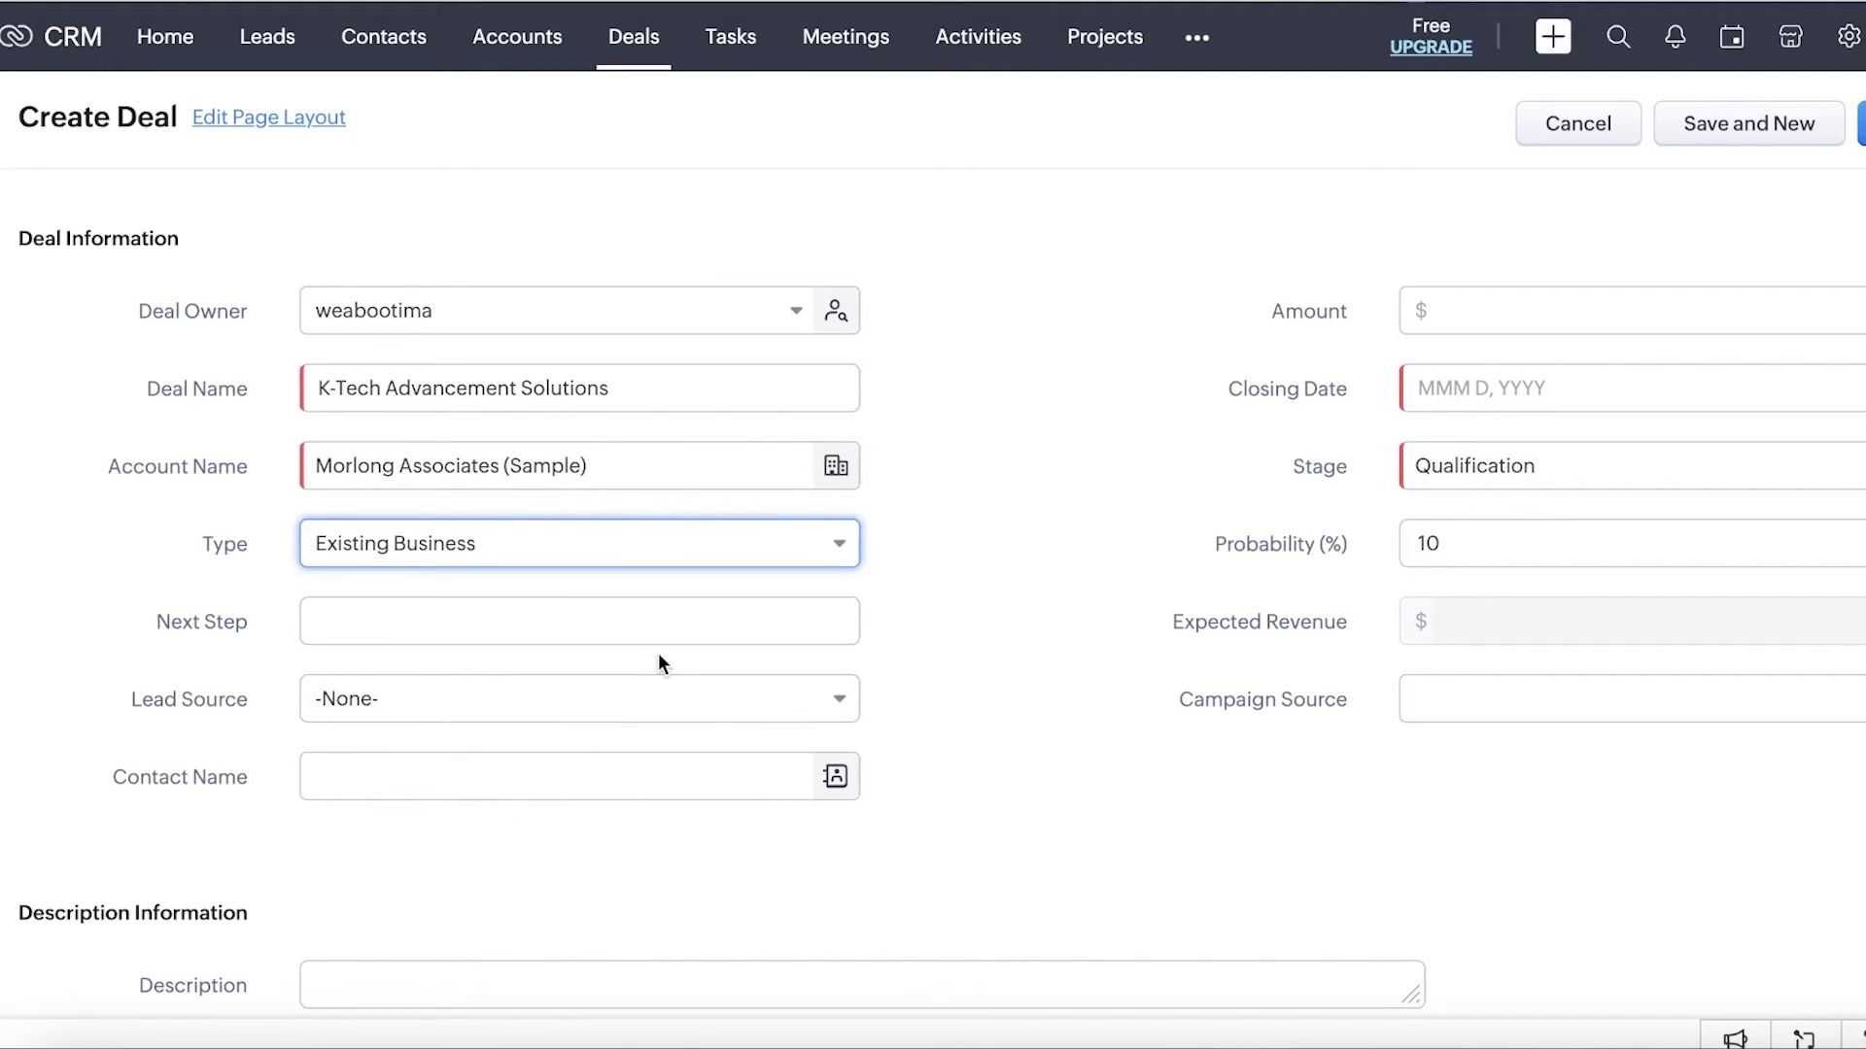
pyautogui.click(661, 621)
pyautogui.click(309, 546)
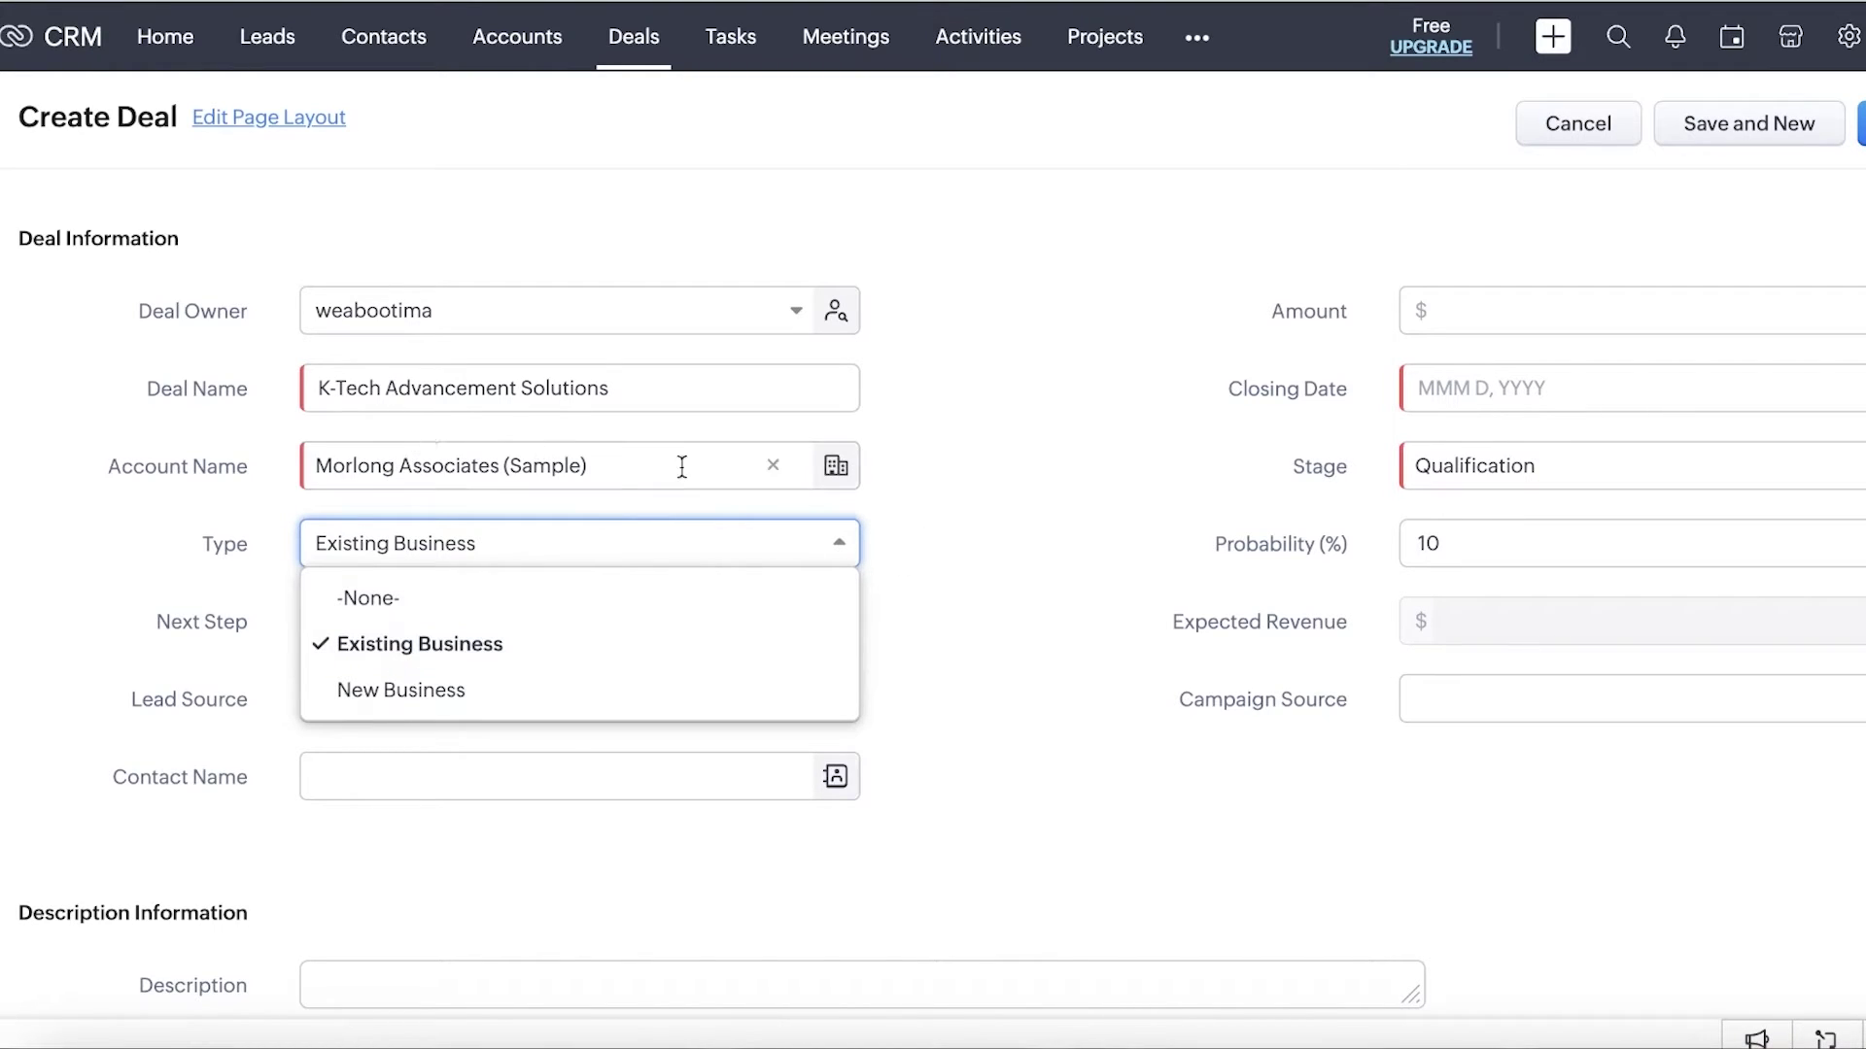
pyautogui.click(881, 497)
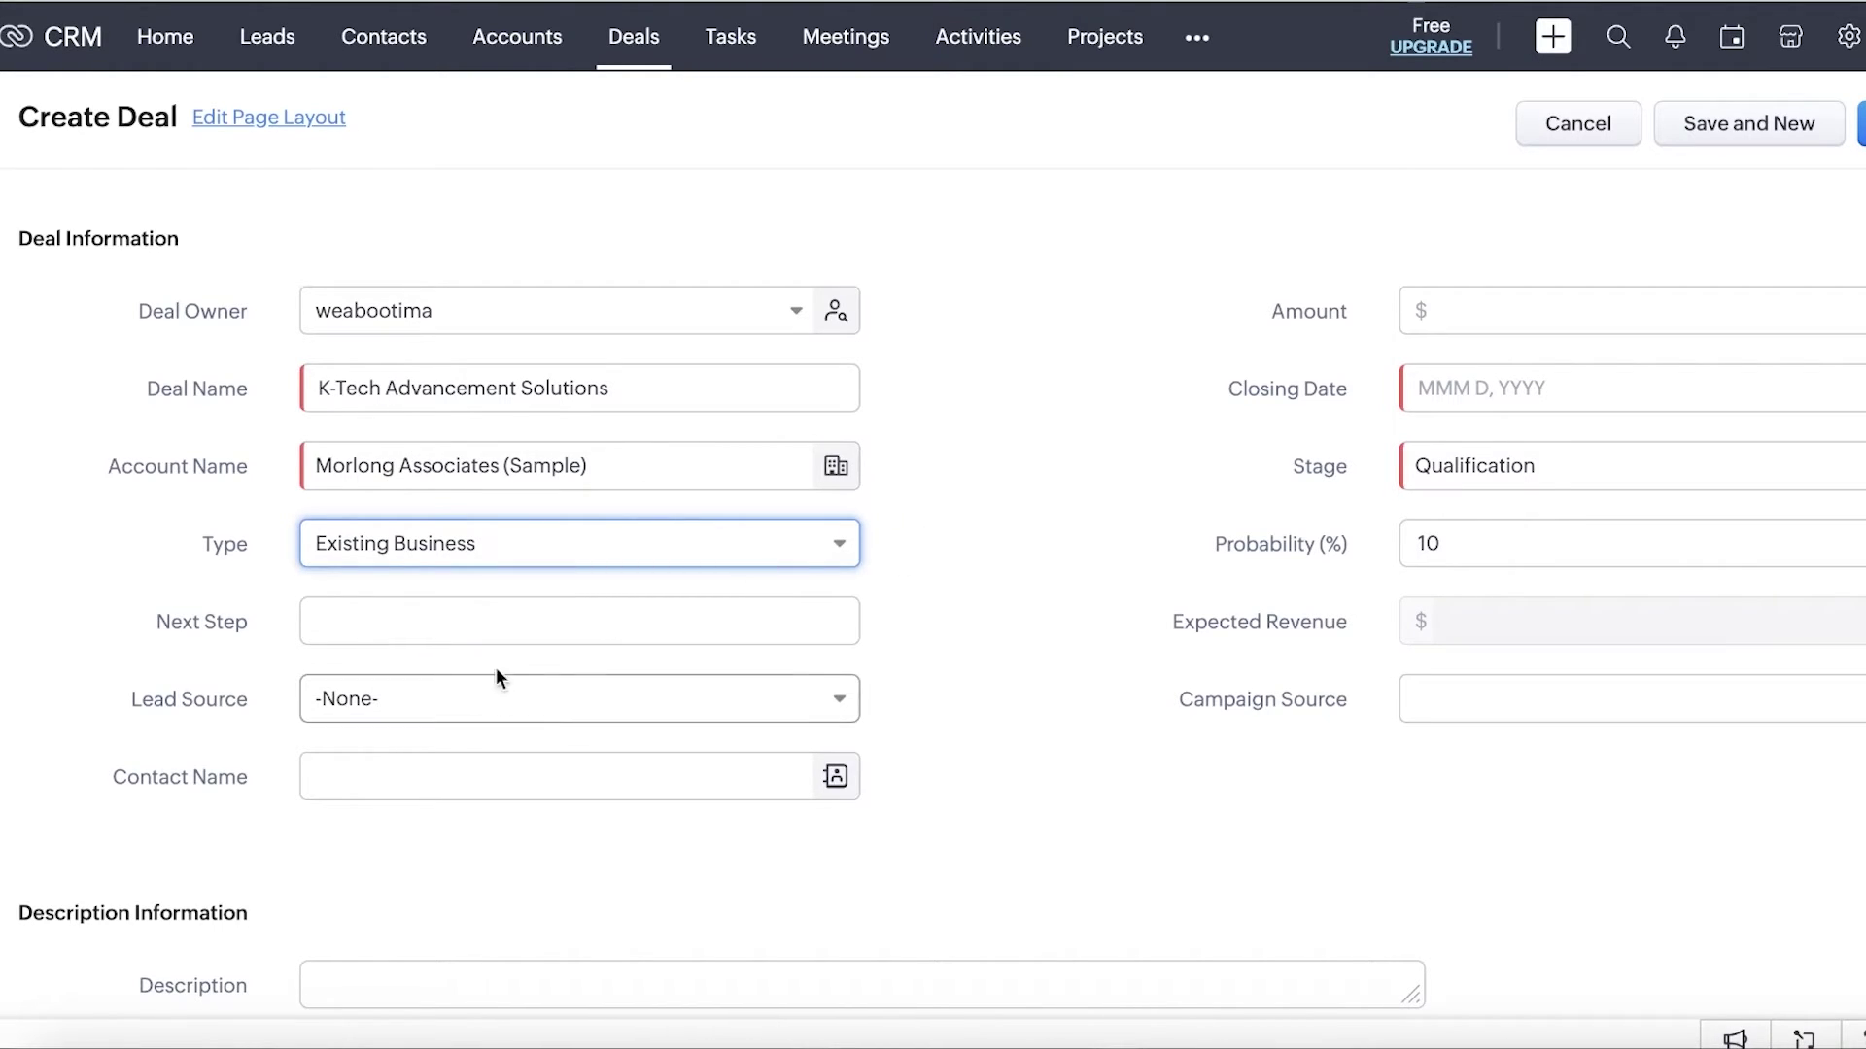
pyautogui.click(560, 599)
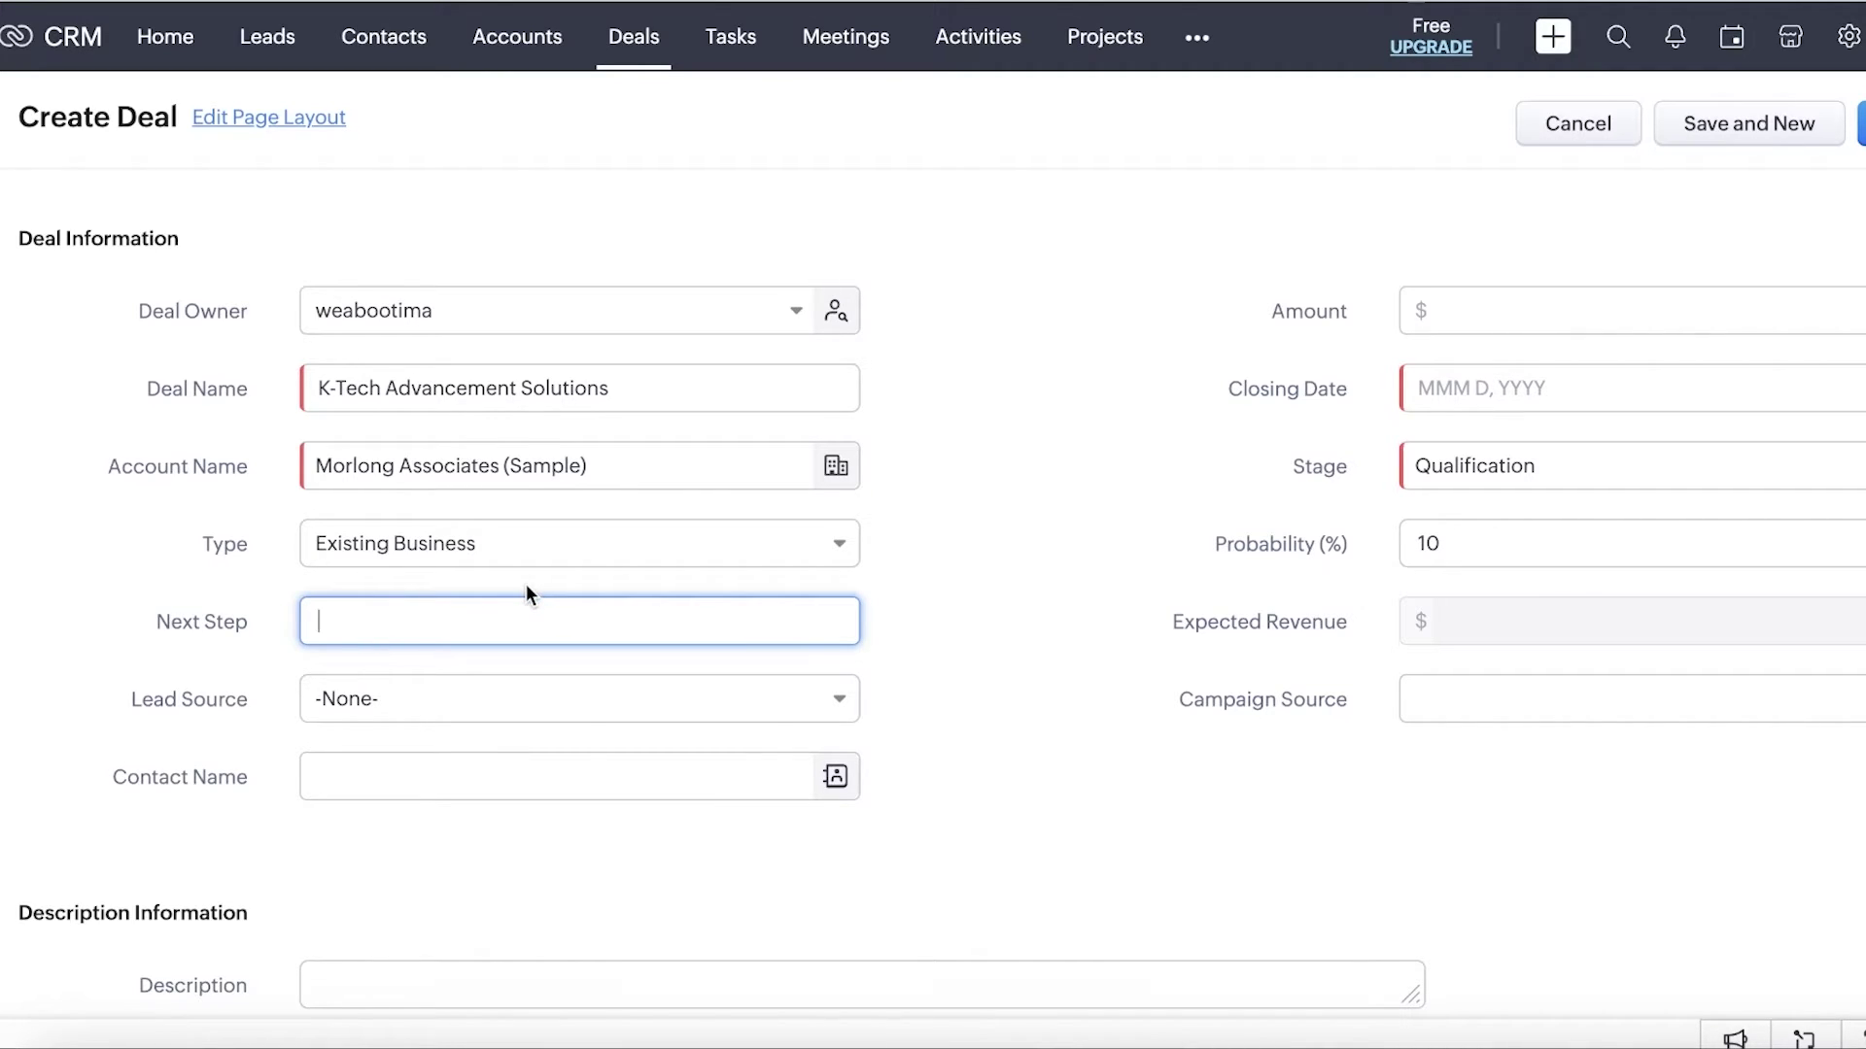
pyautogui.click(438, 702)
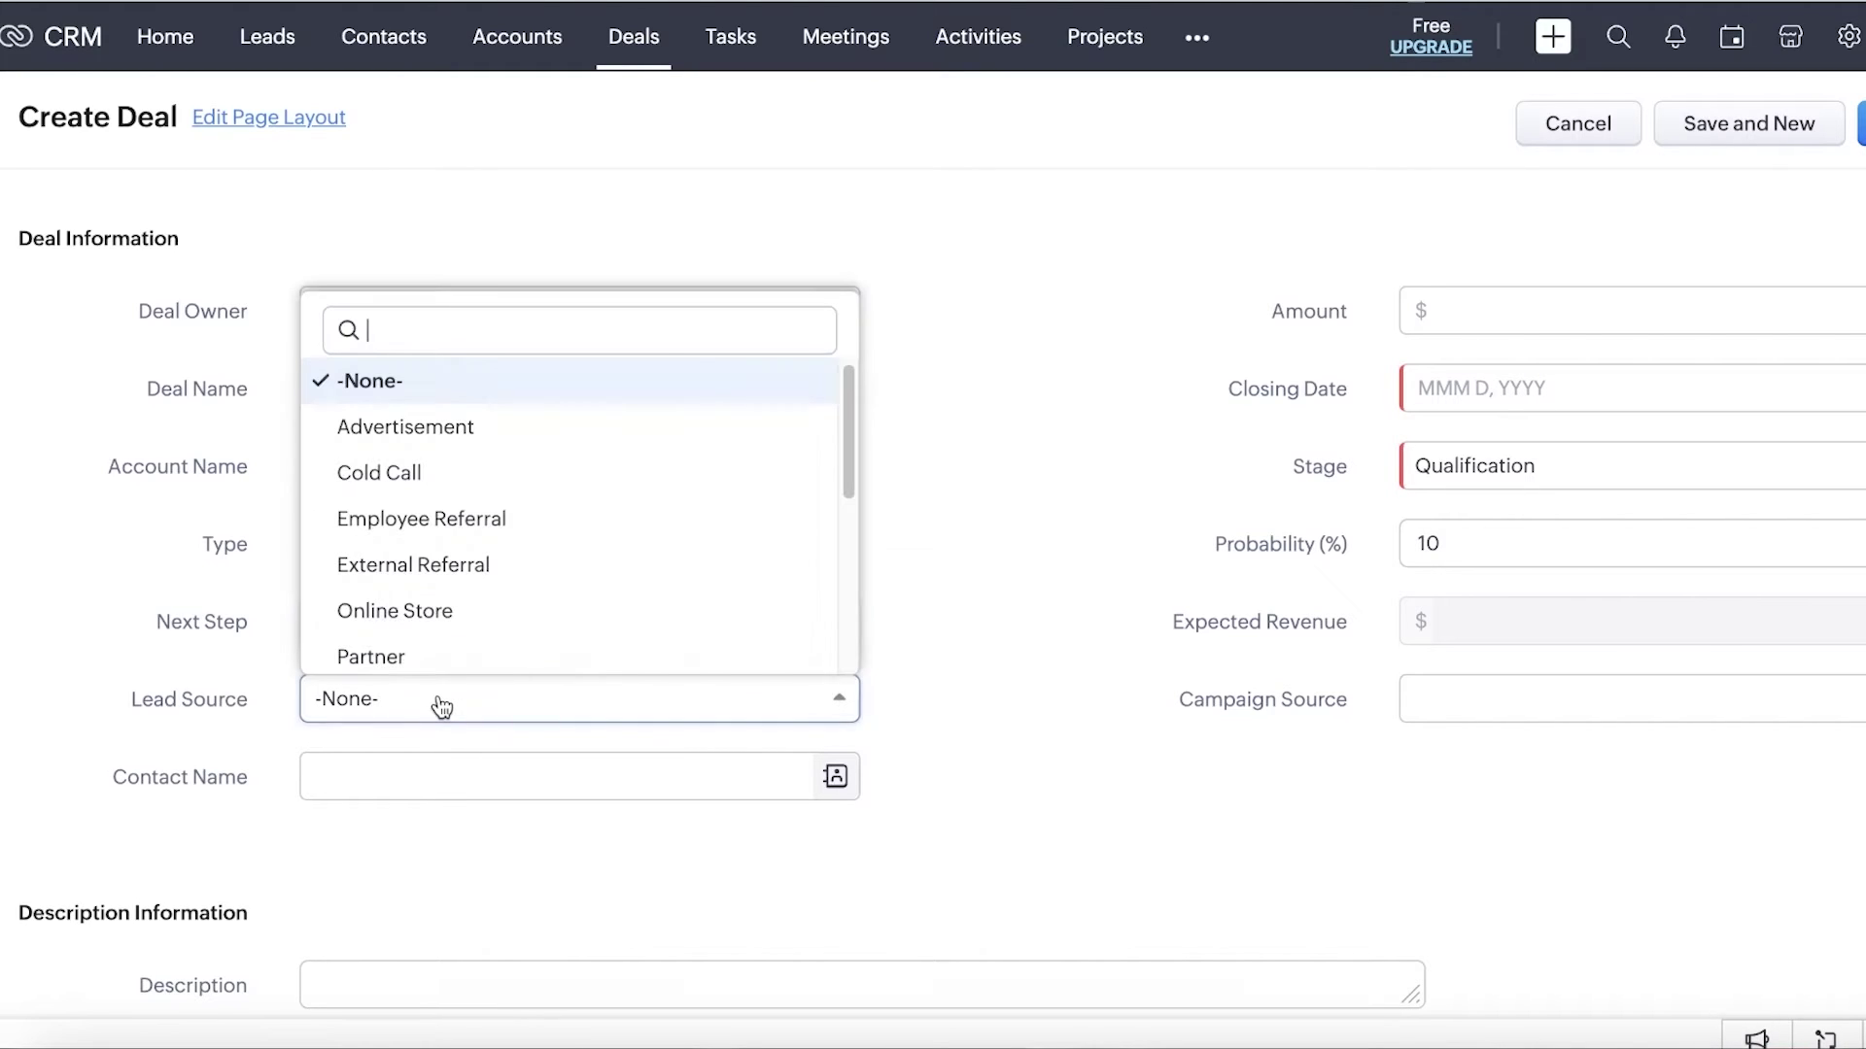
pyautogui.click(458, 483)
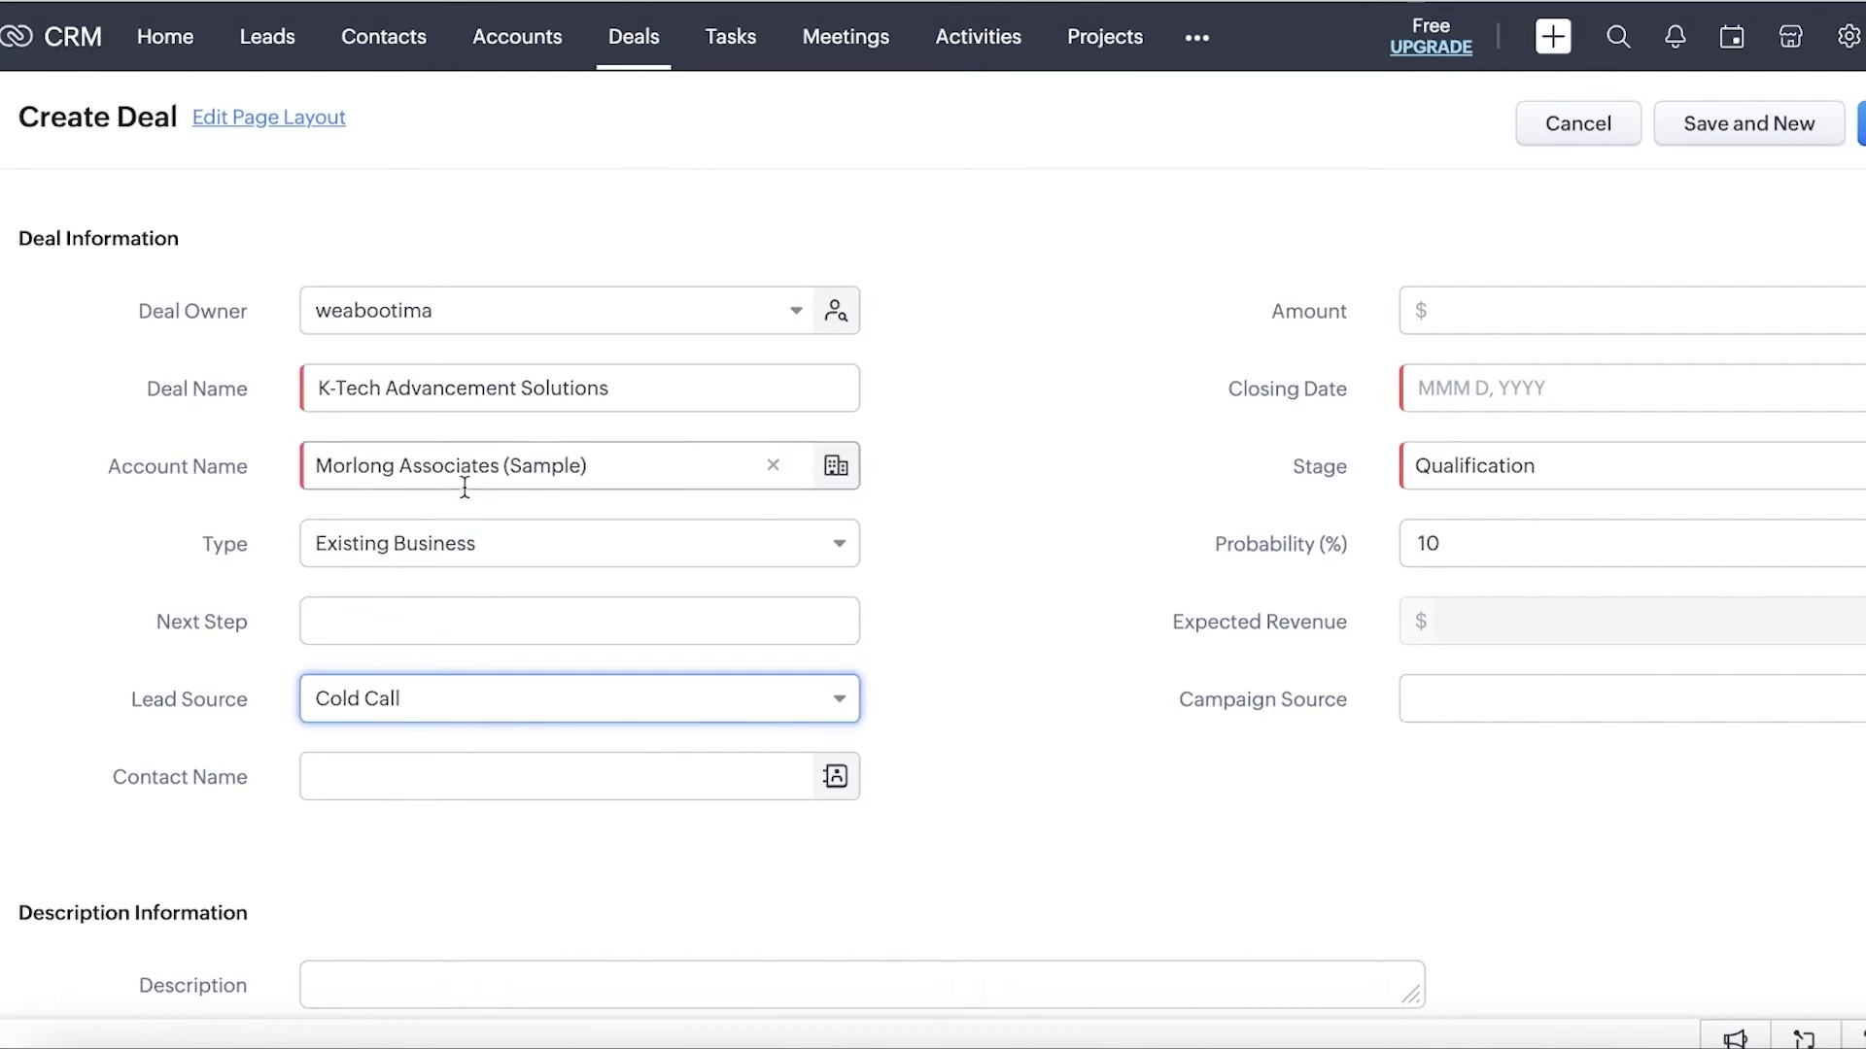
# Link the Morlong sample contact and enter the deal amount of $1,200.
pyautogui.click(626, 780)
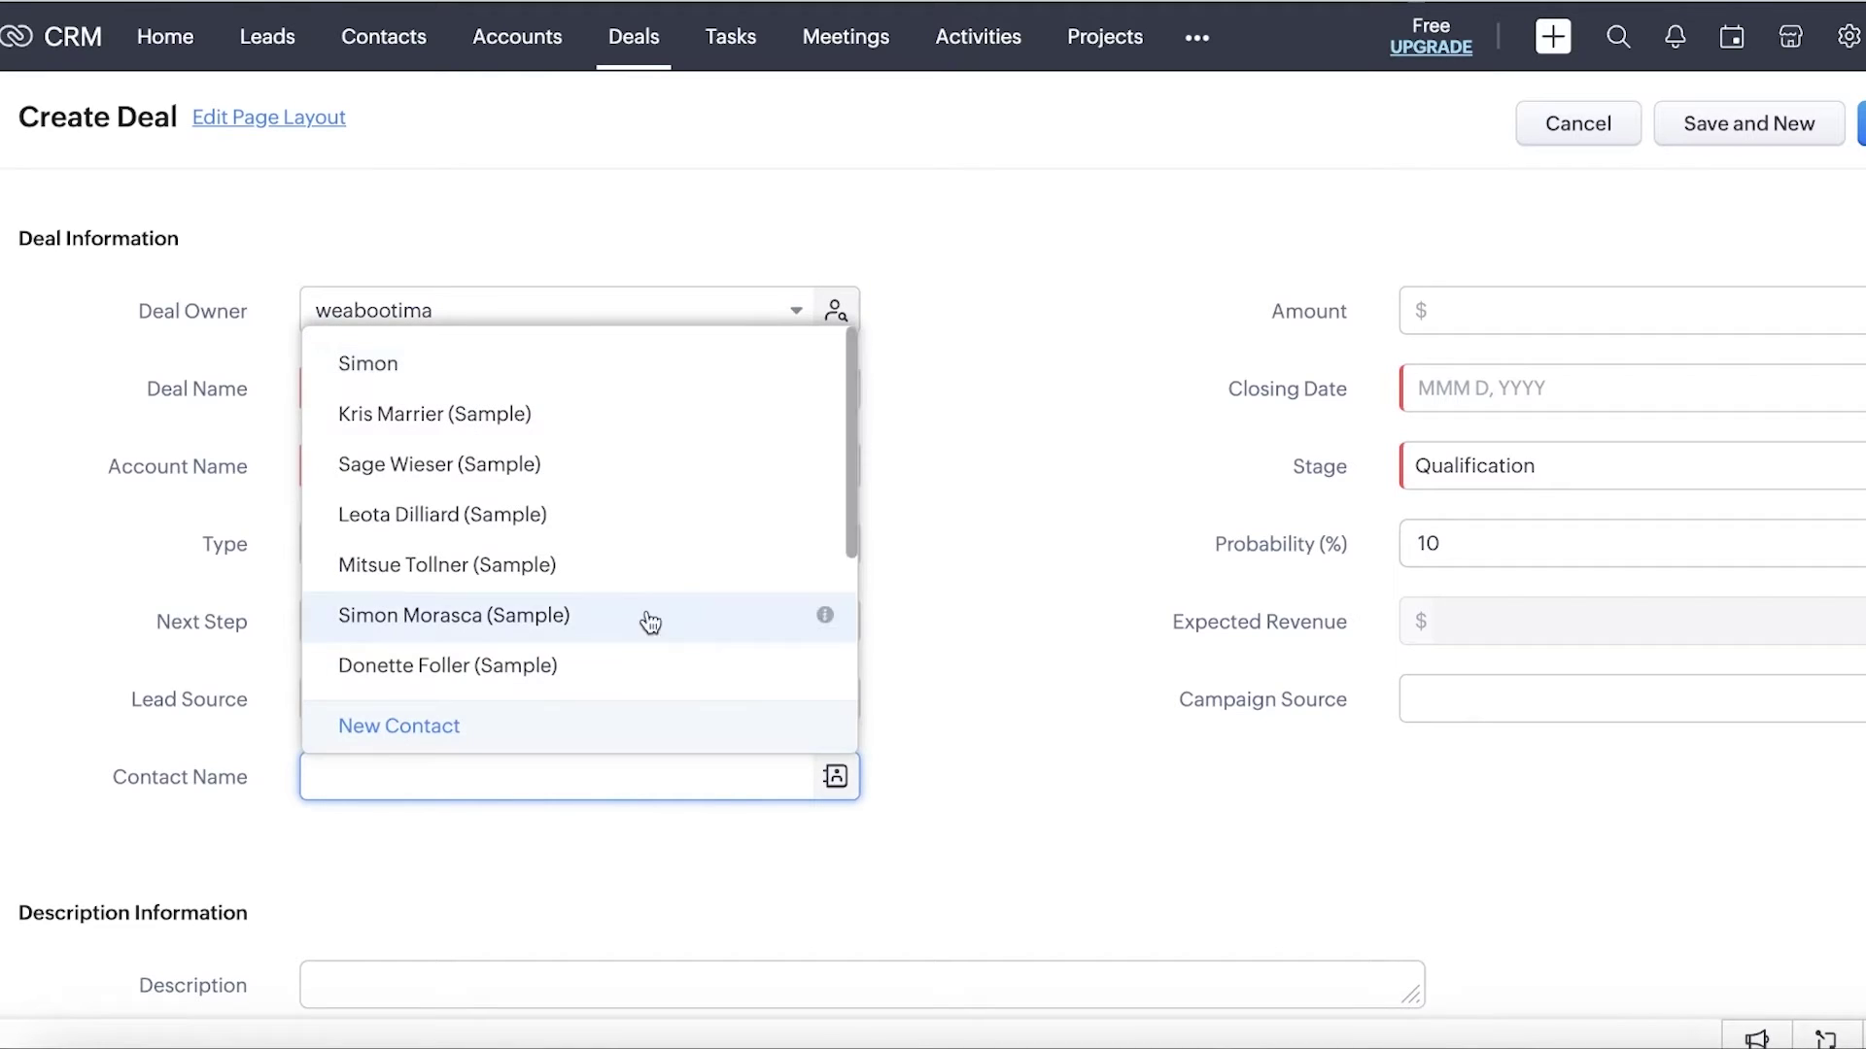
pyautogui.scroll(-2, 661, 608)
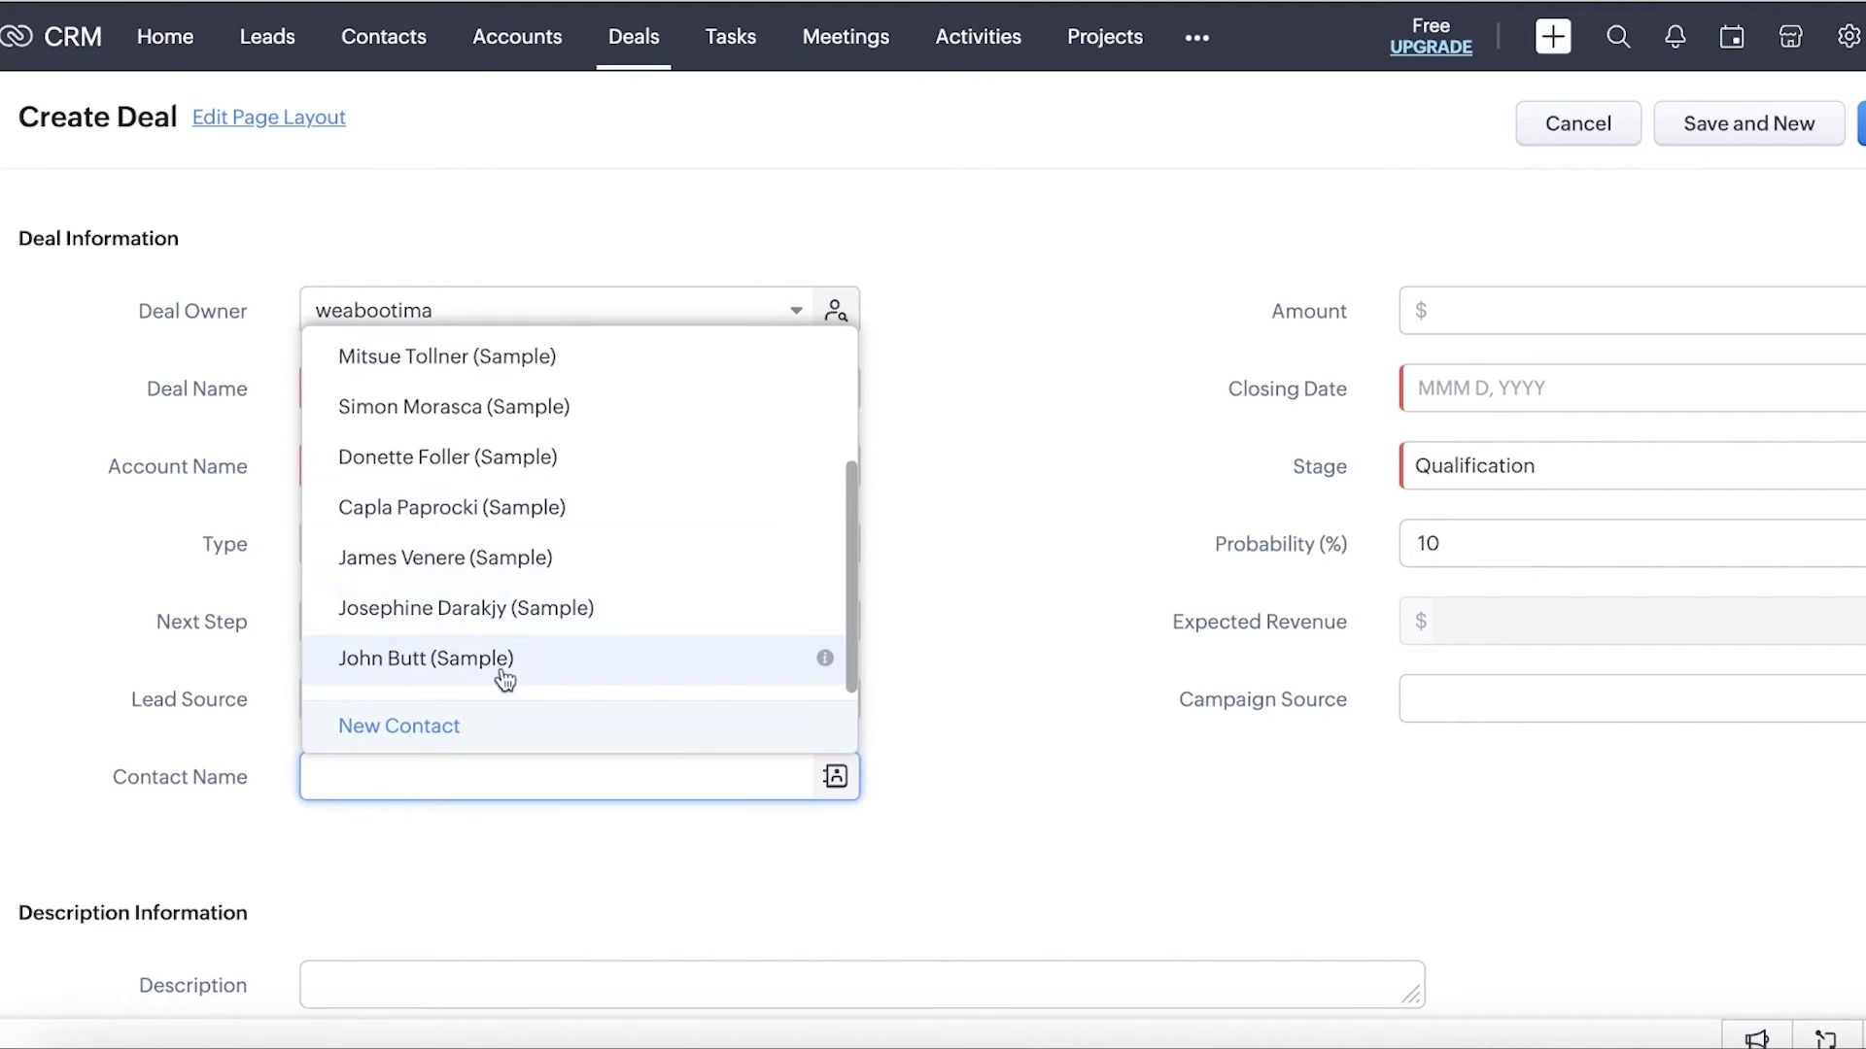
pyautogui.scroll(2, 499, 670)
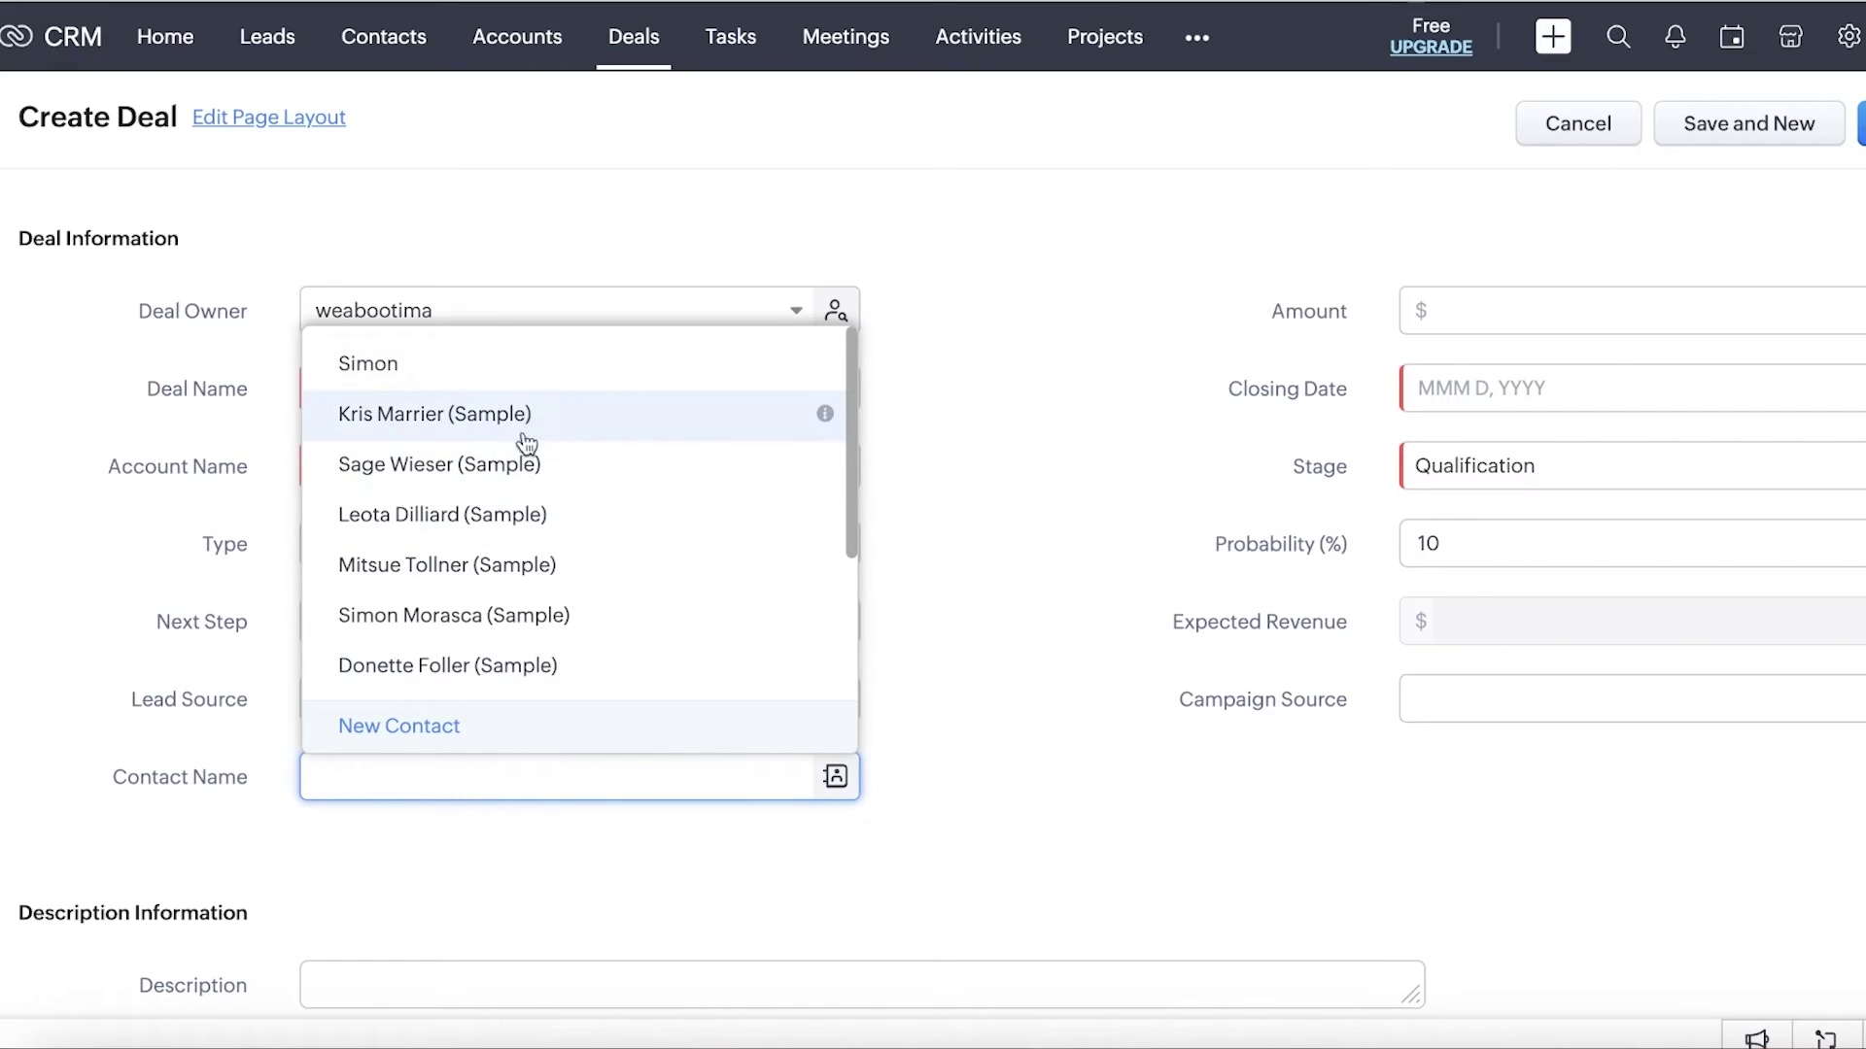
pyautogui.click(450, 568)
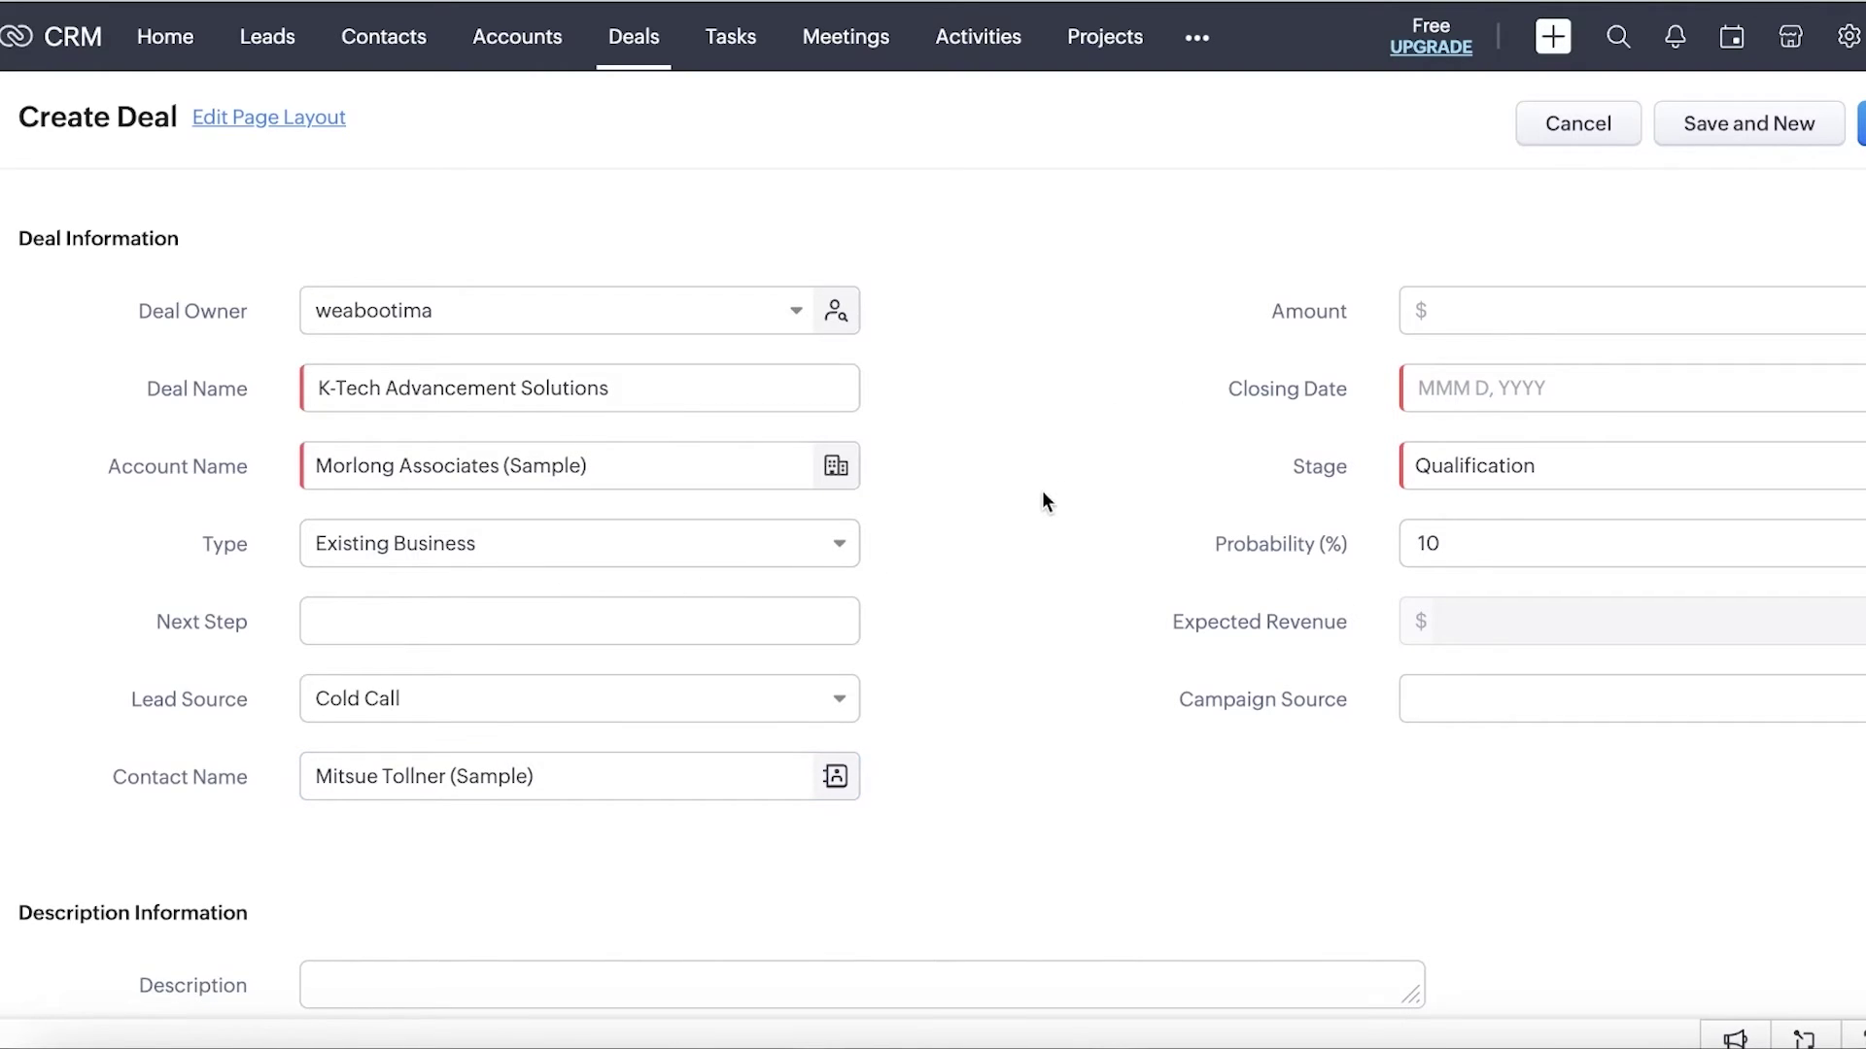
pyautogui.click(1528, 299)
pyautogui.write('1200')
pyautogui.click(962, 342)
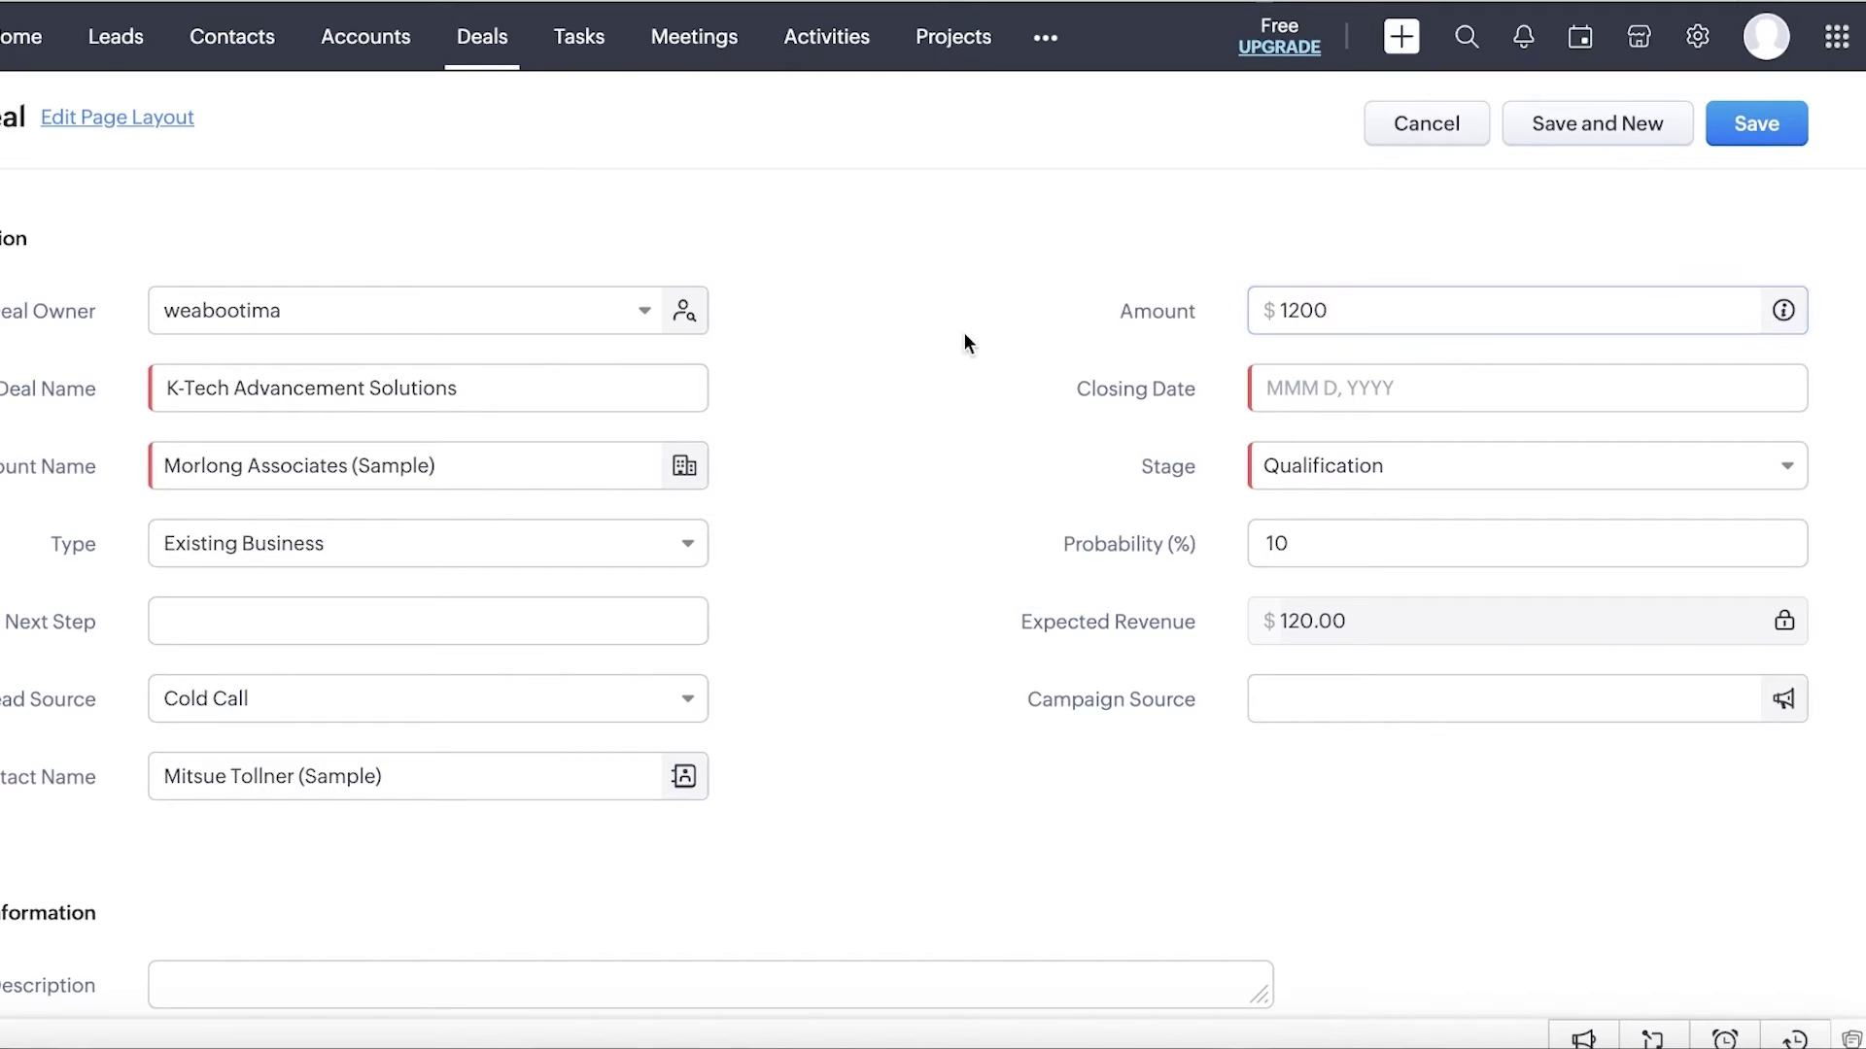
# Set the deal's closing date to Oct 11, 2023.
pyautogui.click(1291, 386)
pyautogui.click(1525, 710)
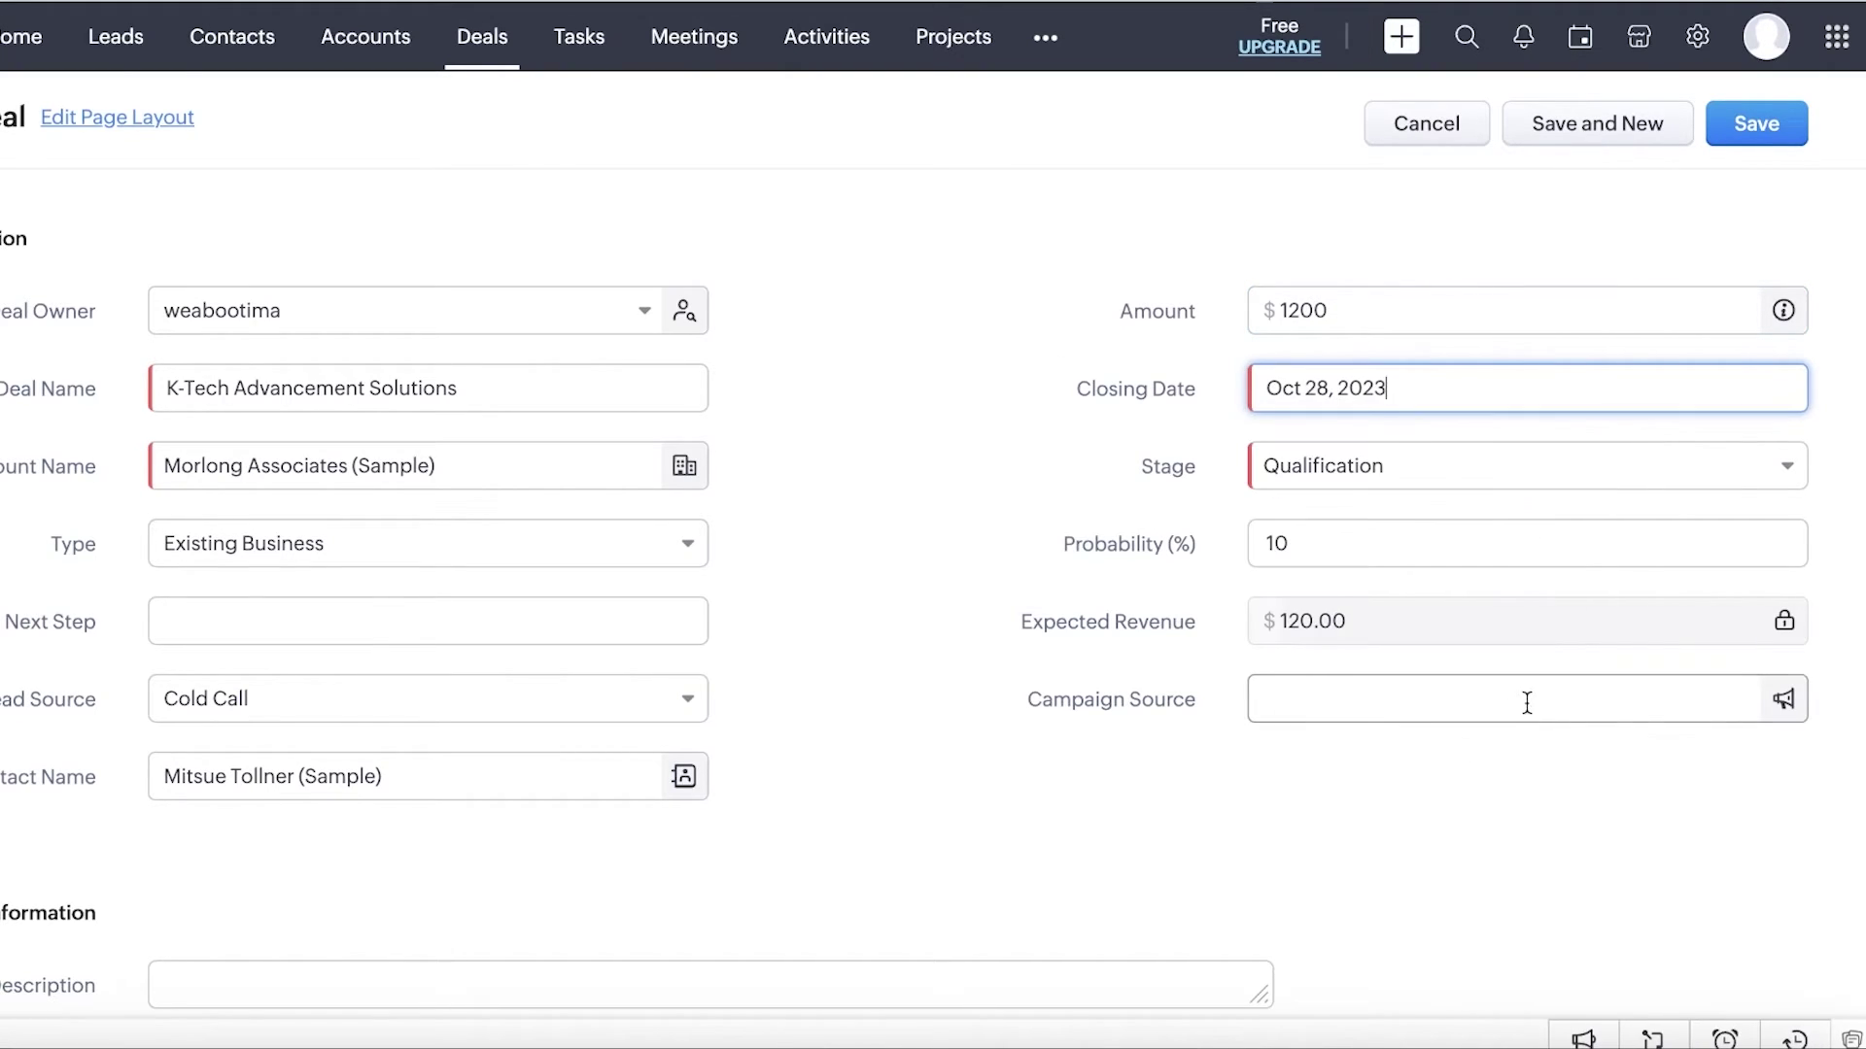
pyautogui.doubleClick(1413, 402)
pyautogui.click(1413, 401)
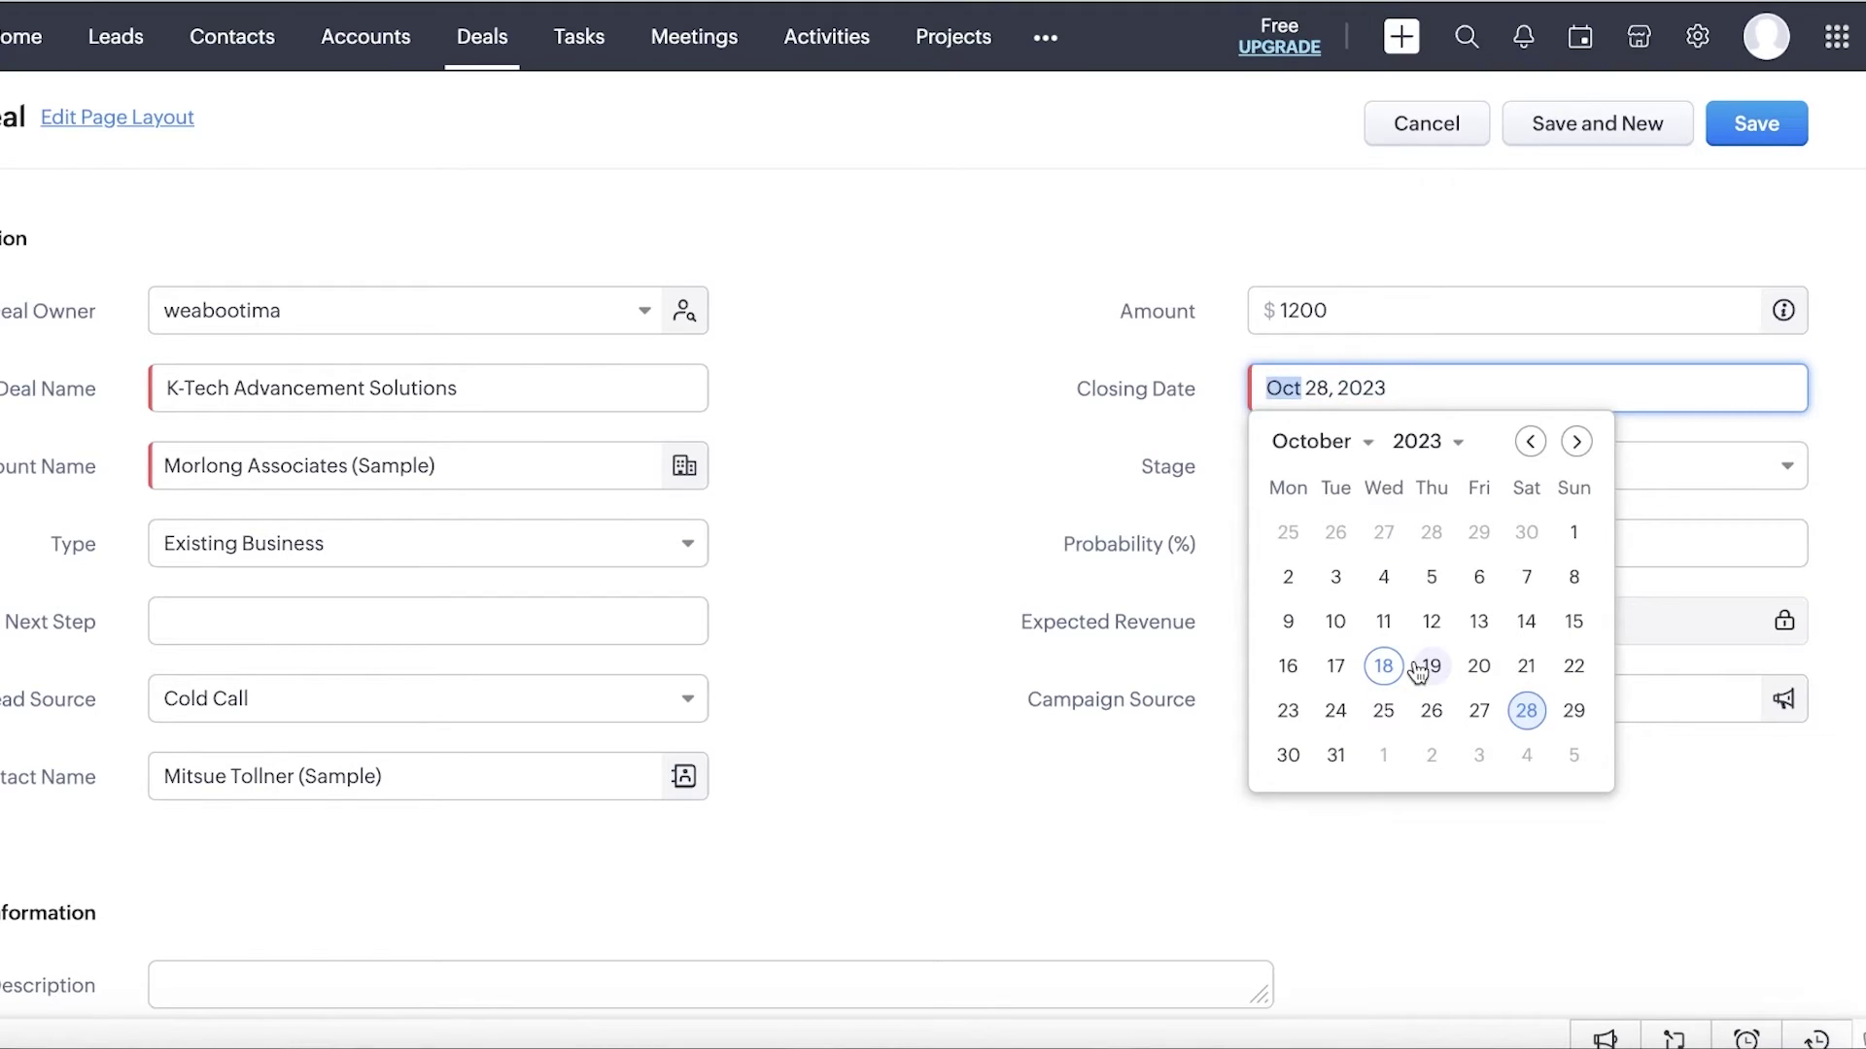
pyautogui.click(1419, 669)
pyautogui.click(1415, 379)
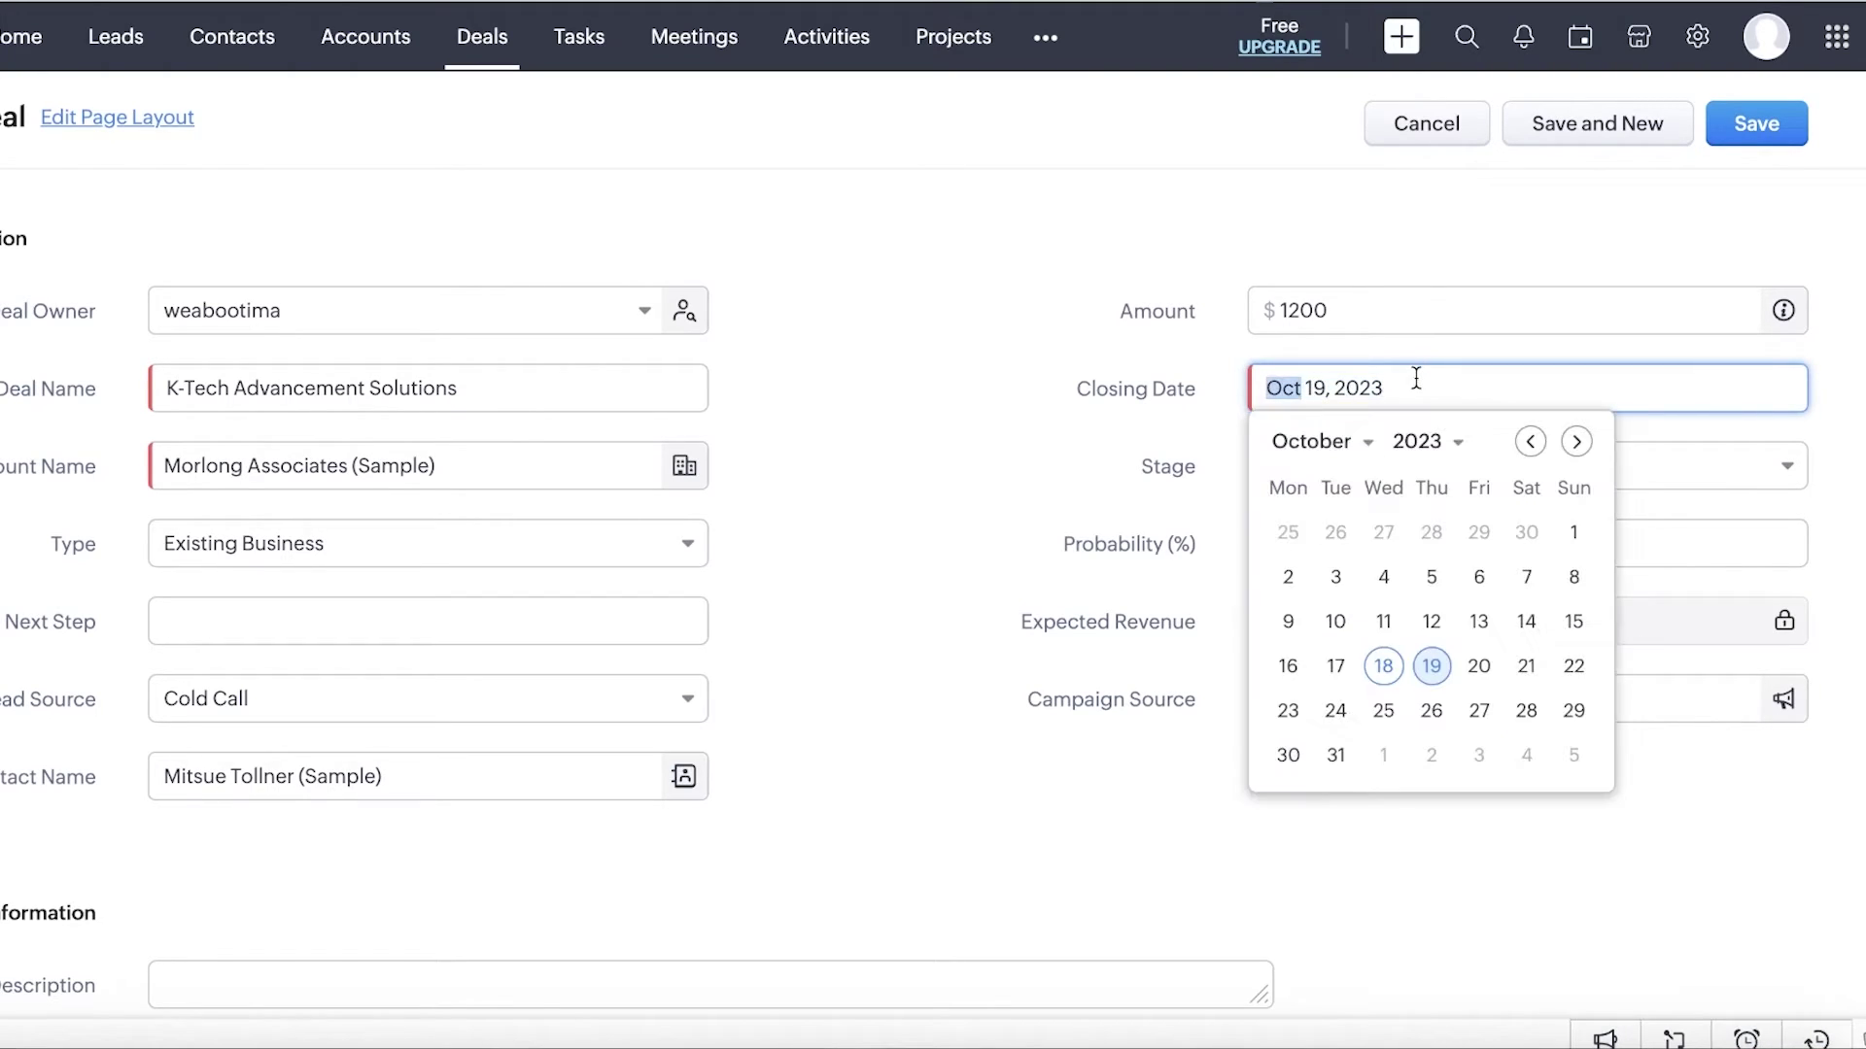
pyautogui.click(1415, 379)
pyautogui.click(1388, 622)
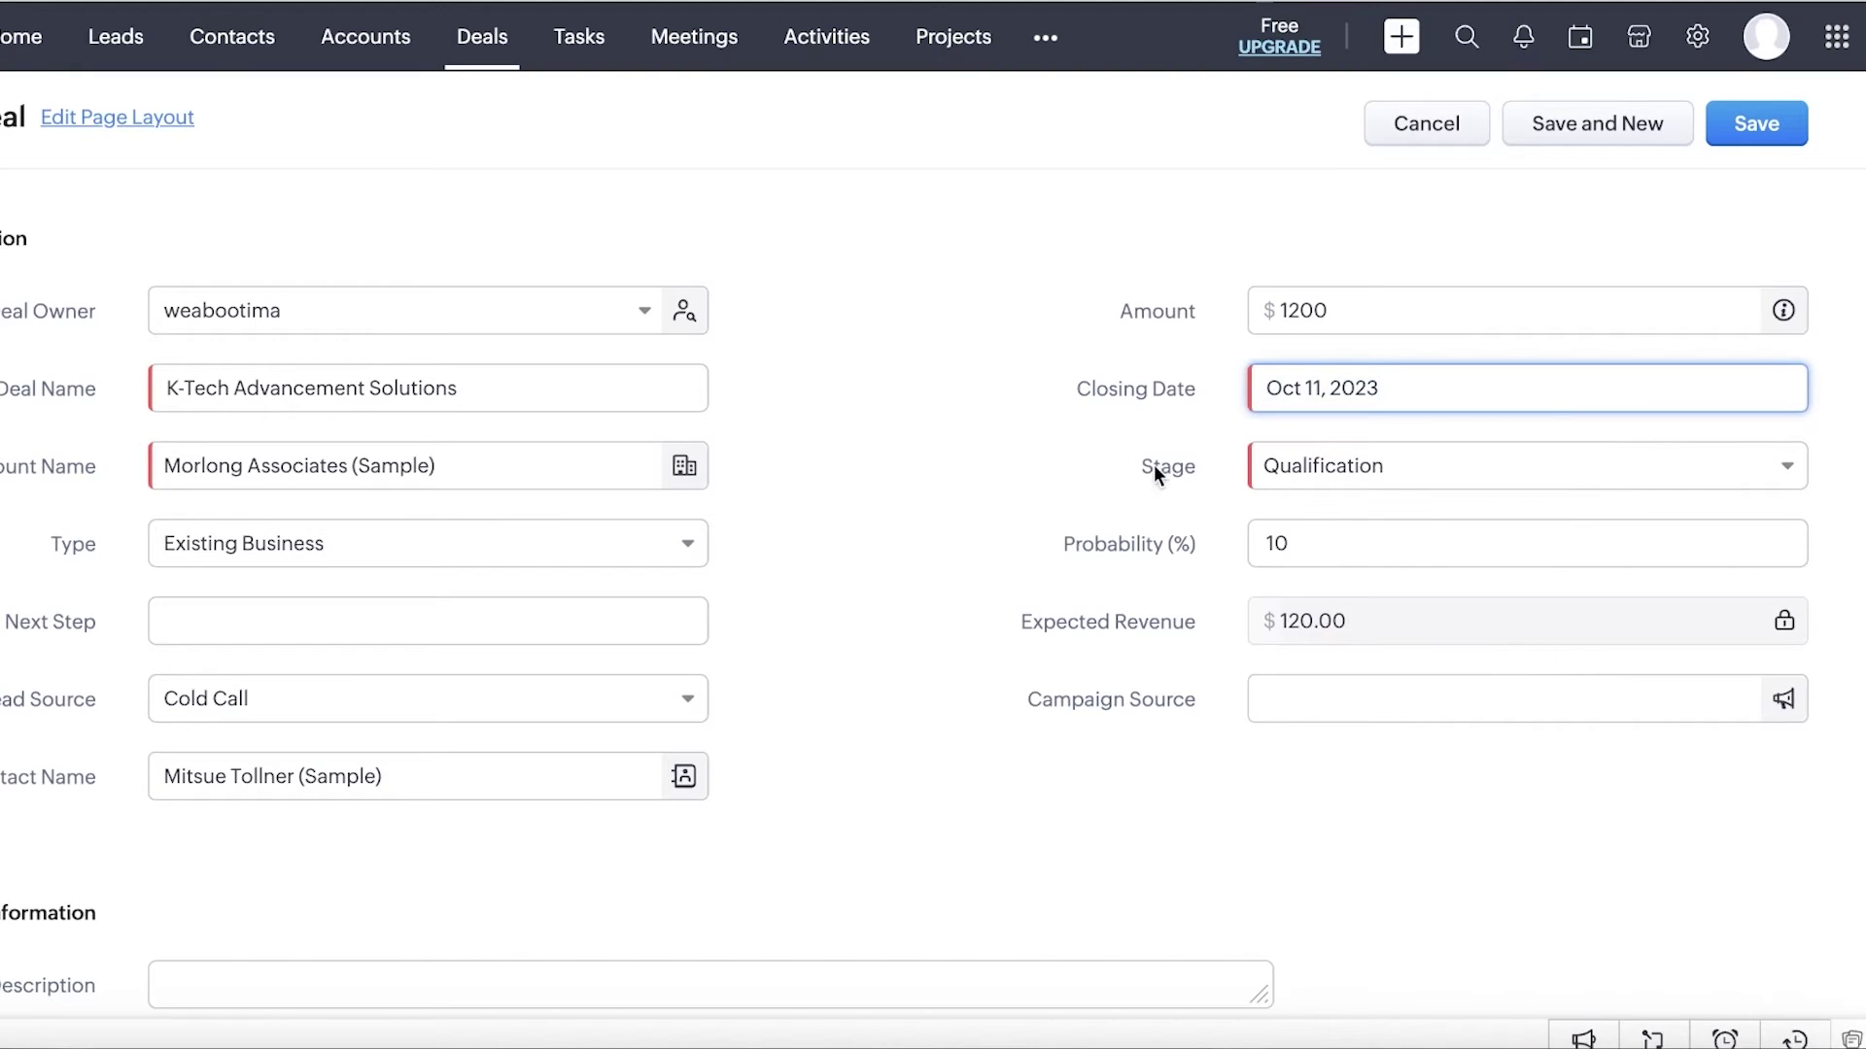
# Set the stage to Value Proposition and the probability to 90%.
pyautogui.click(1293, 488)
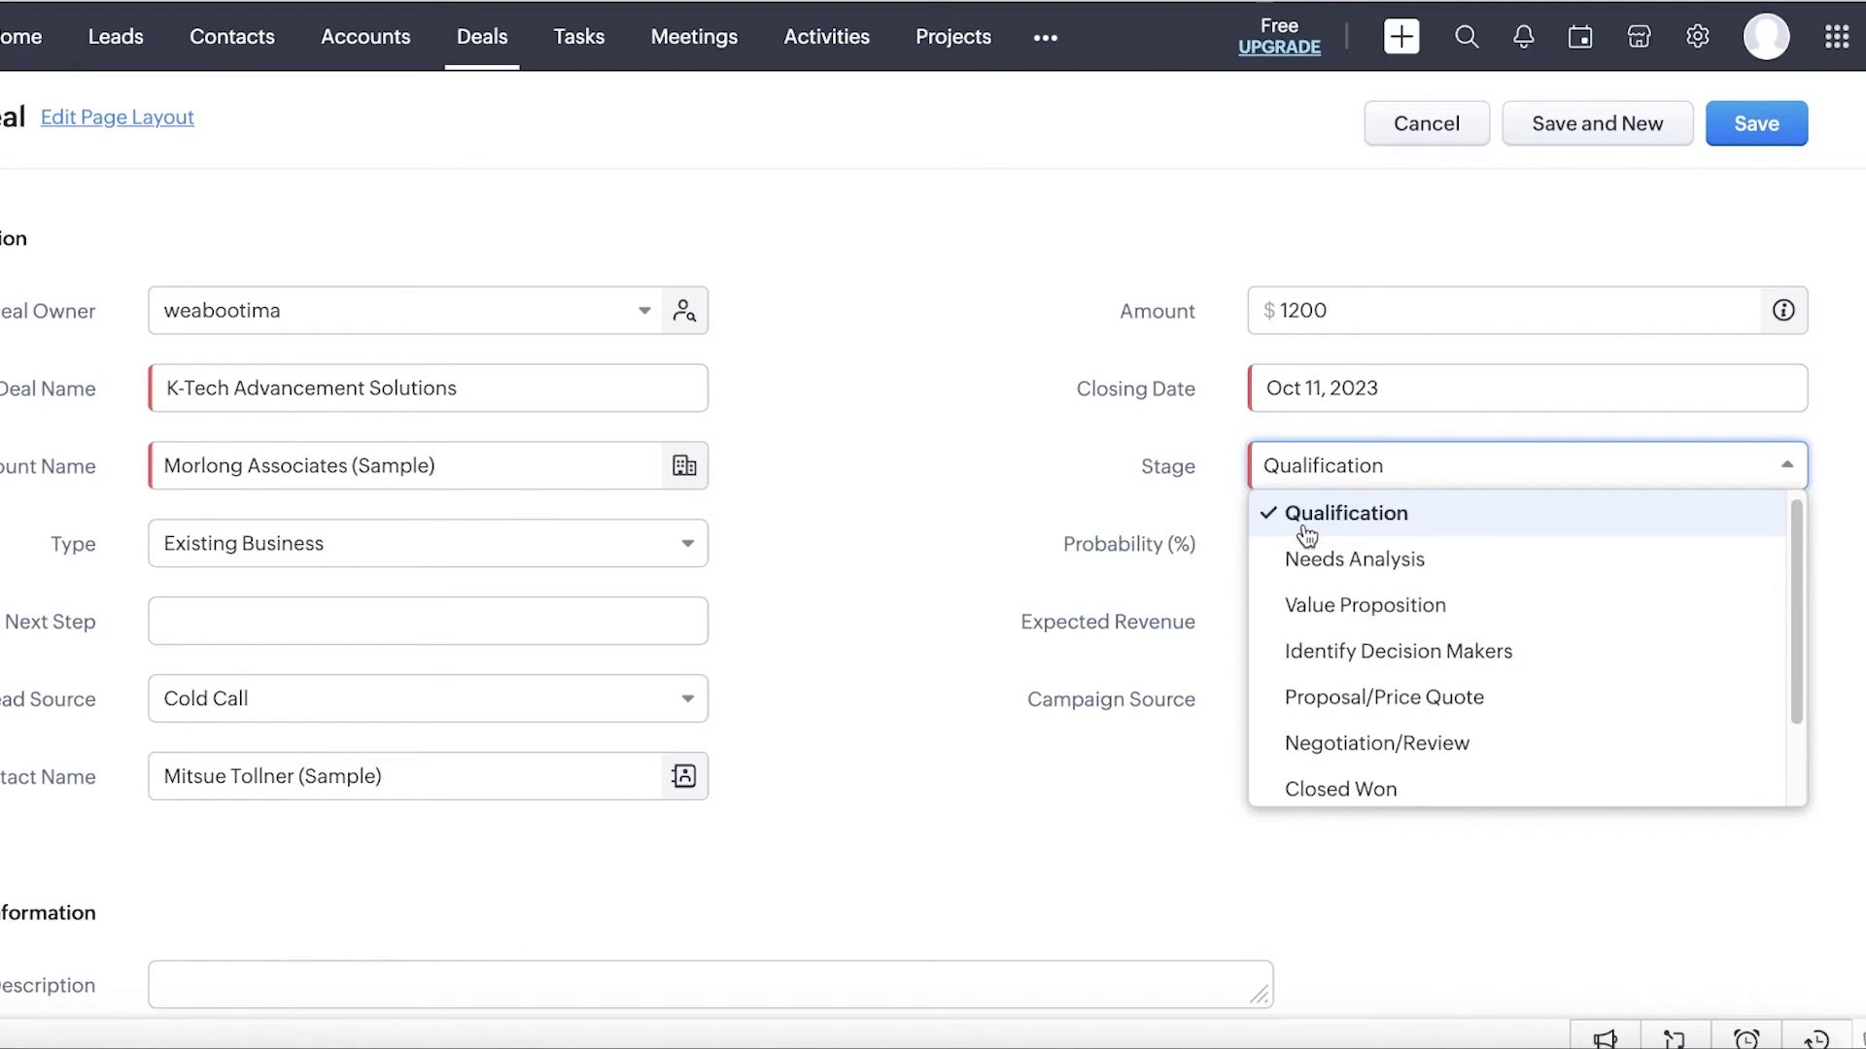
pyautogui.click(1434, 608)
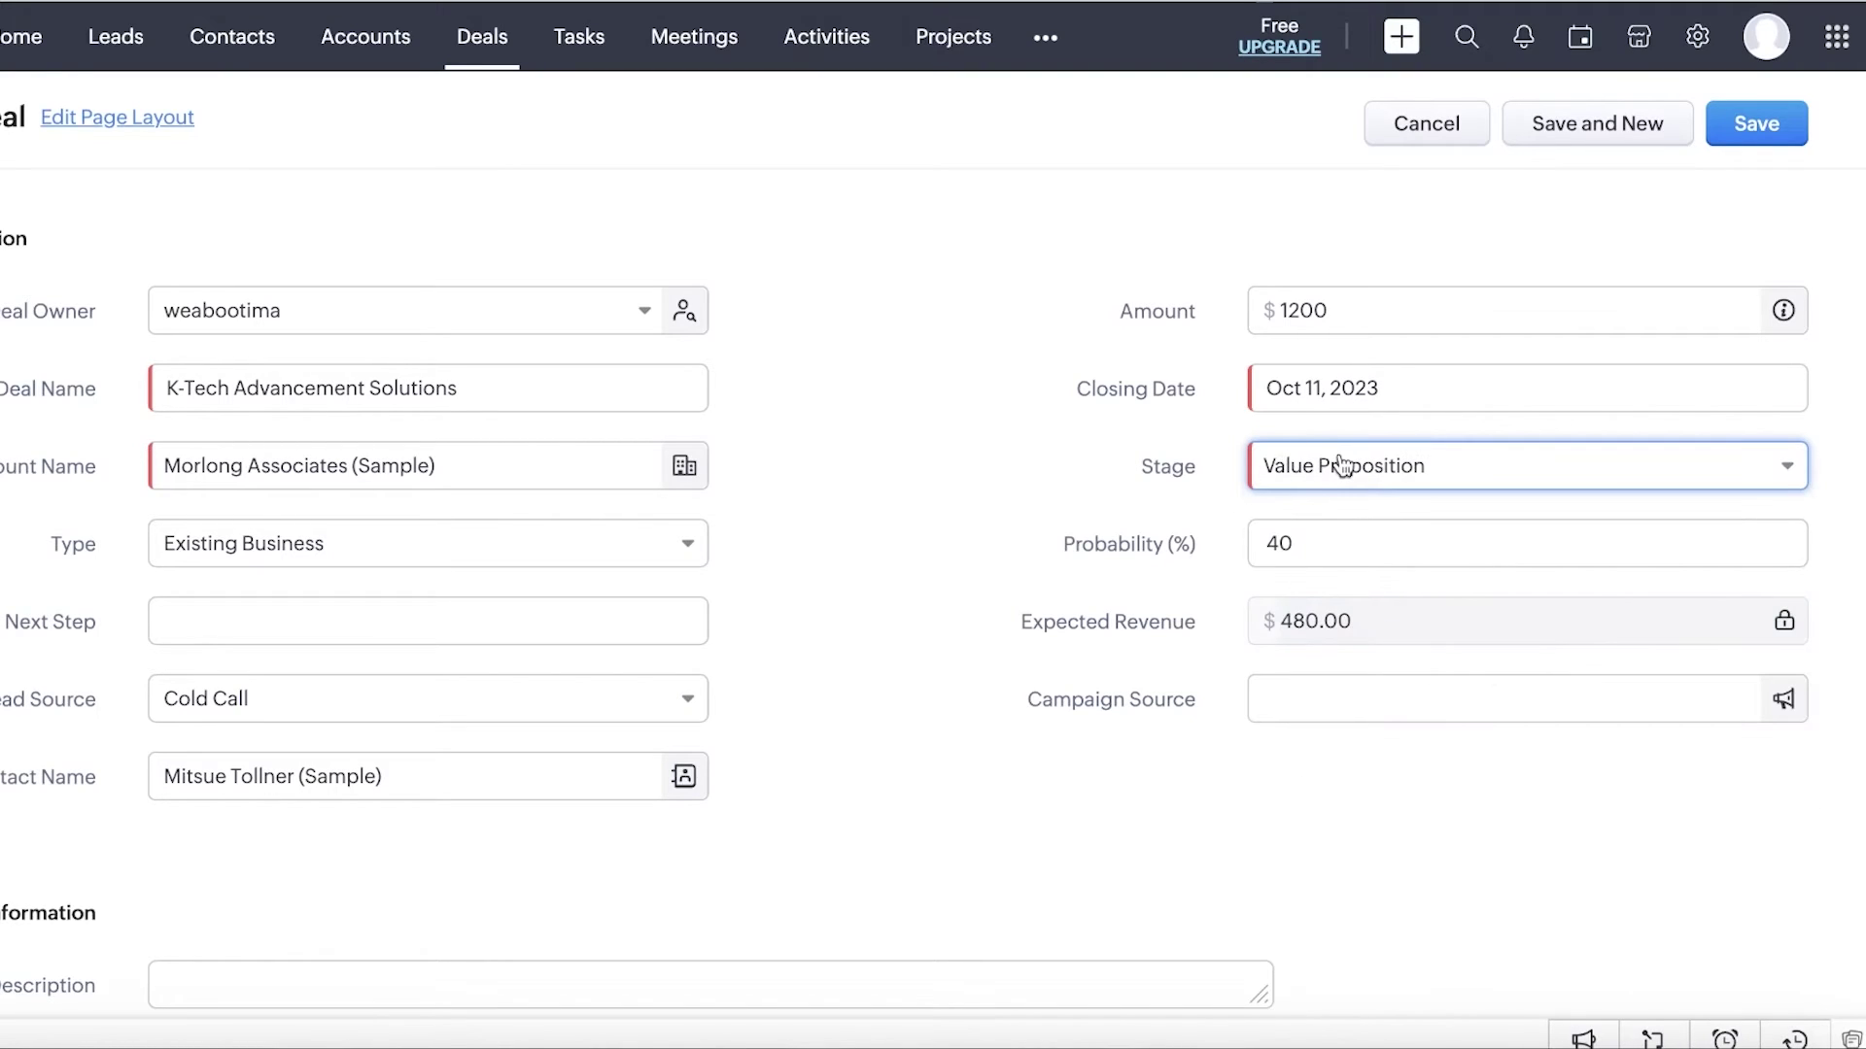
pyautogui.doubleClick(1351, 549)
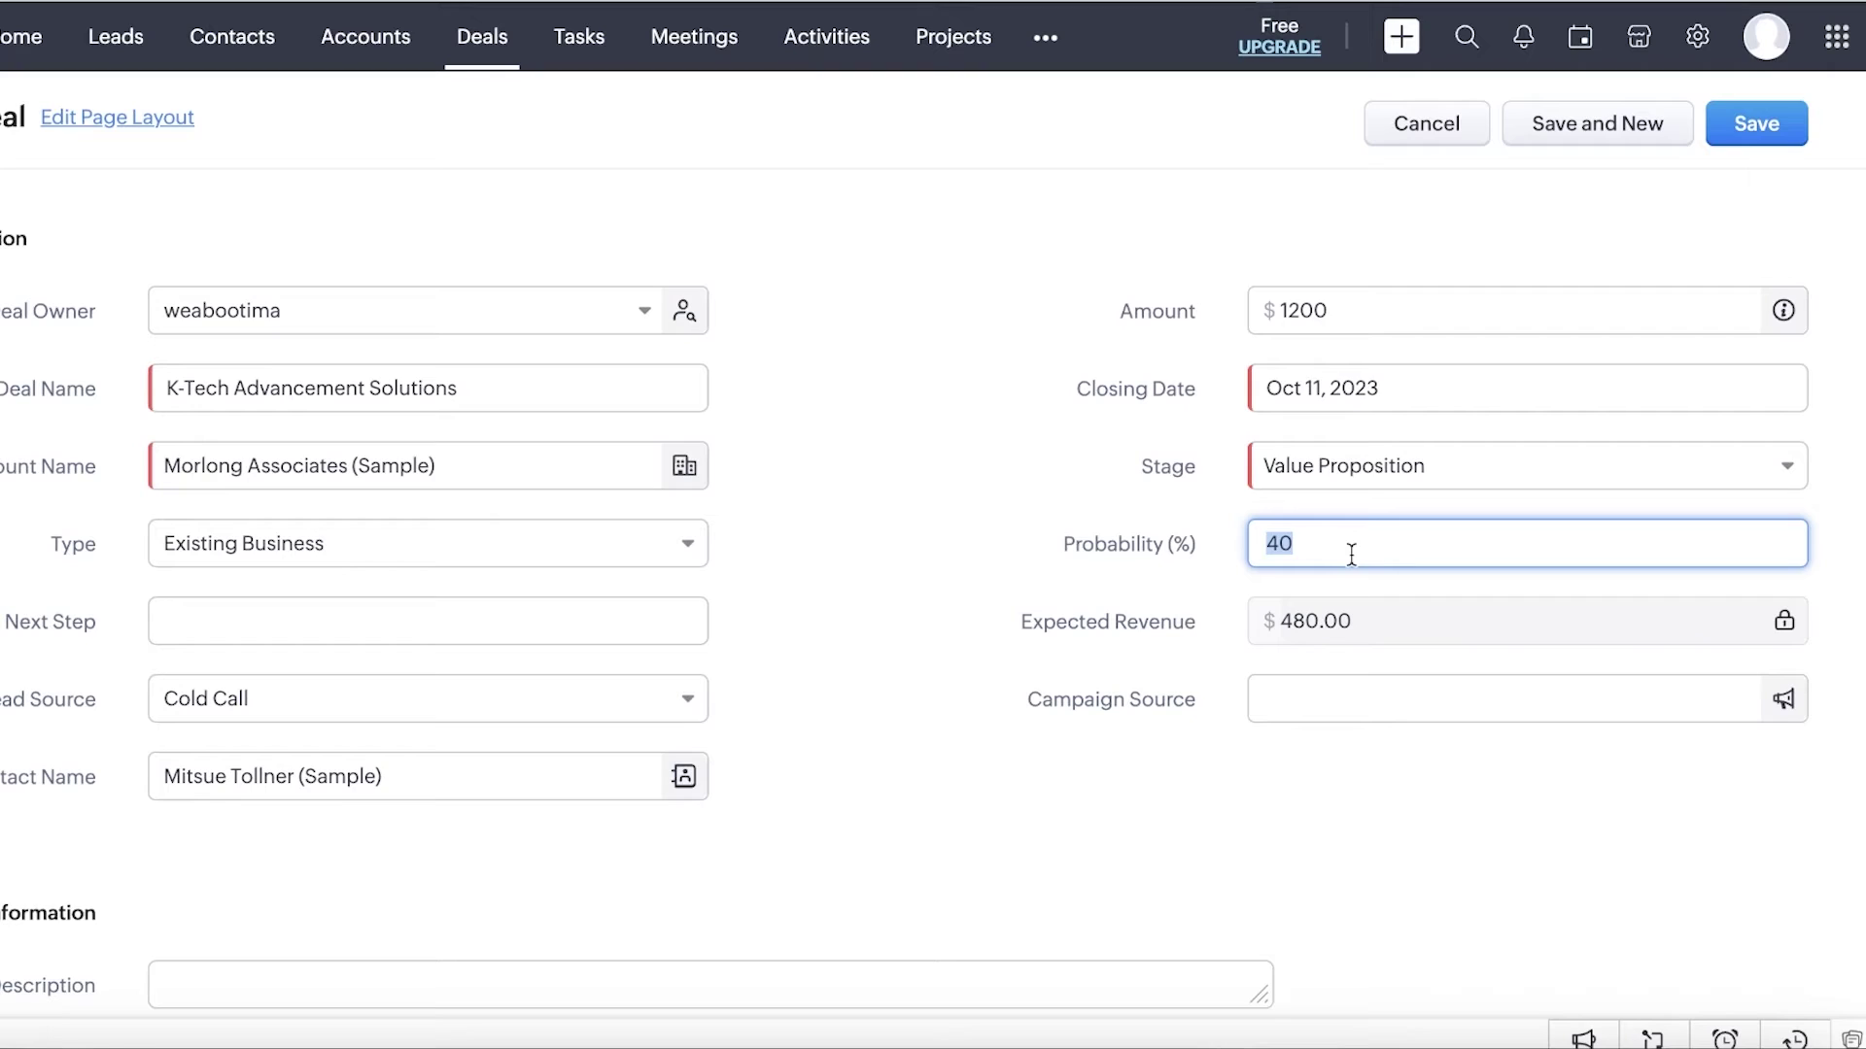
pyautogui.write('90')
pyautogui.click(1033, 683)
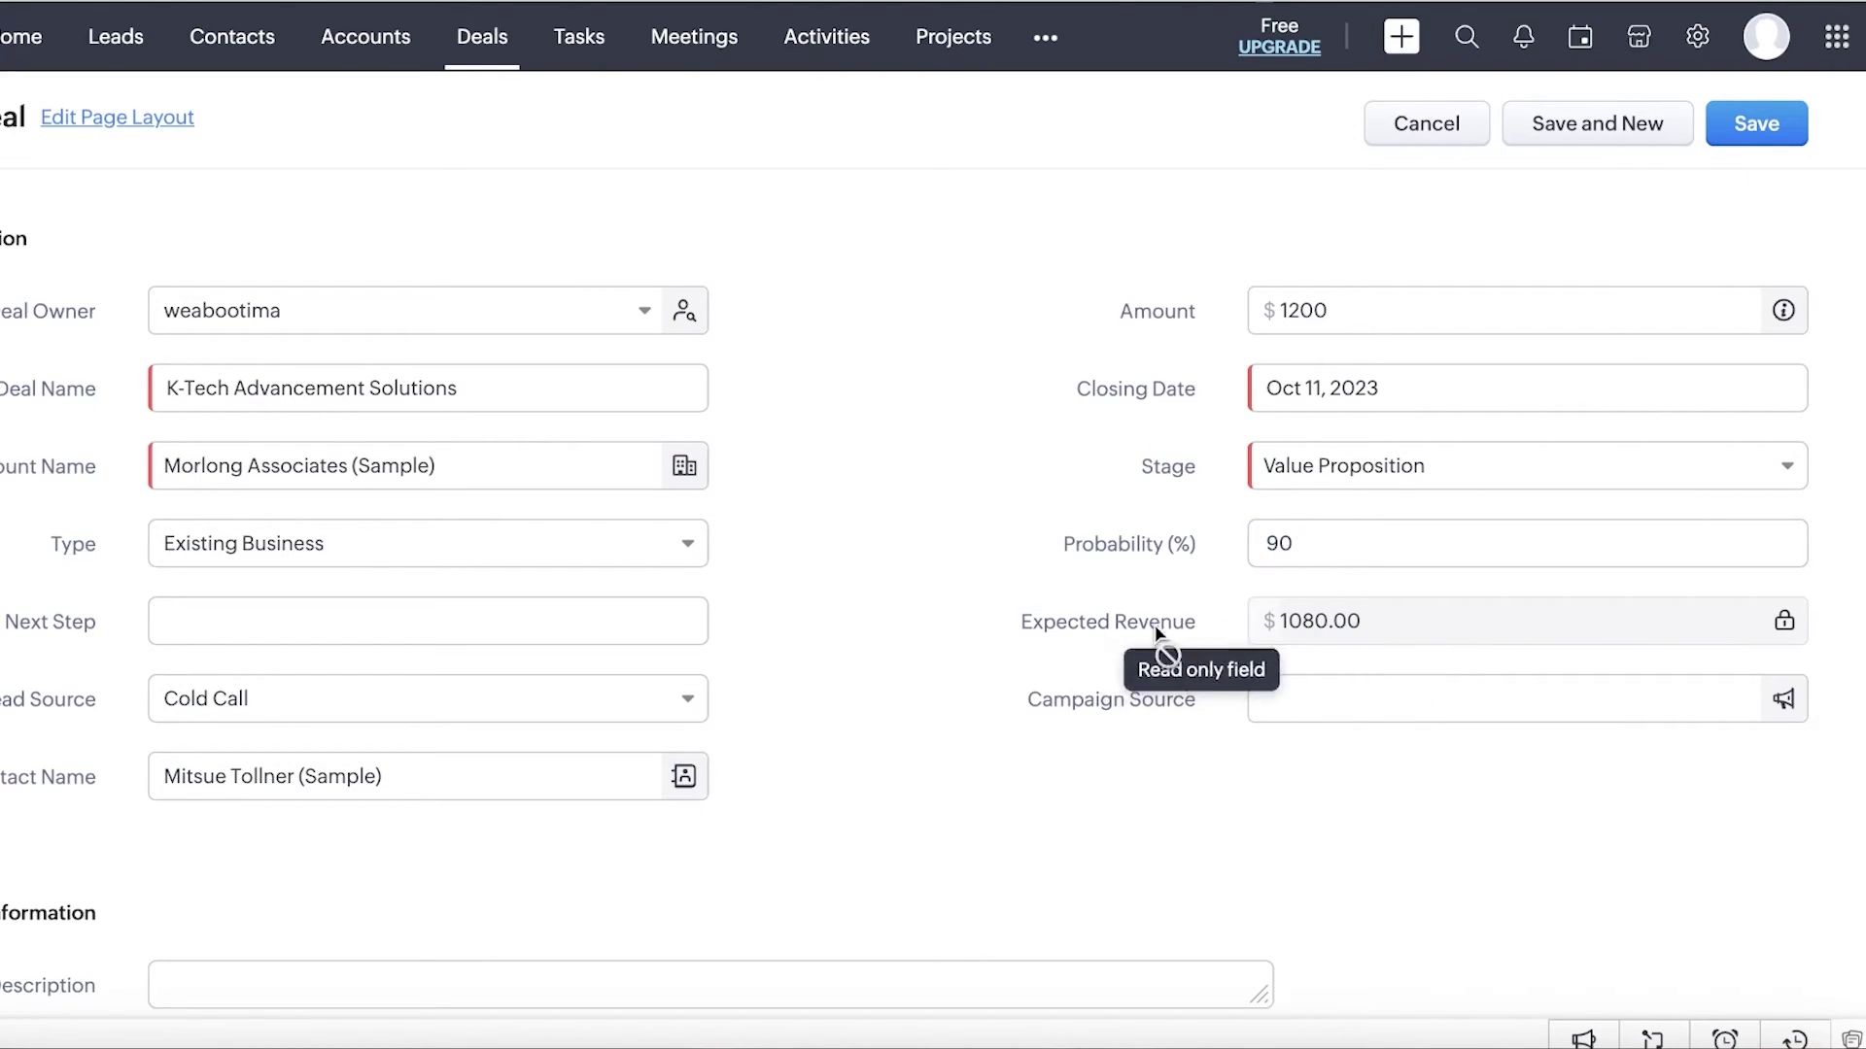
# Leave the campaign source empty and save the new deal.
pyautogui.click(1360, 704)
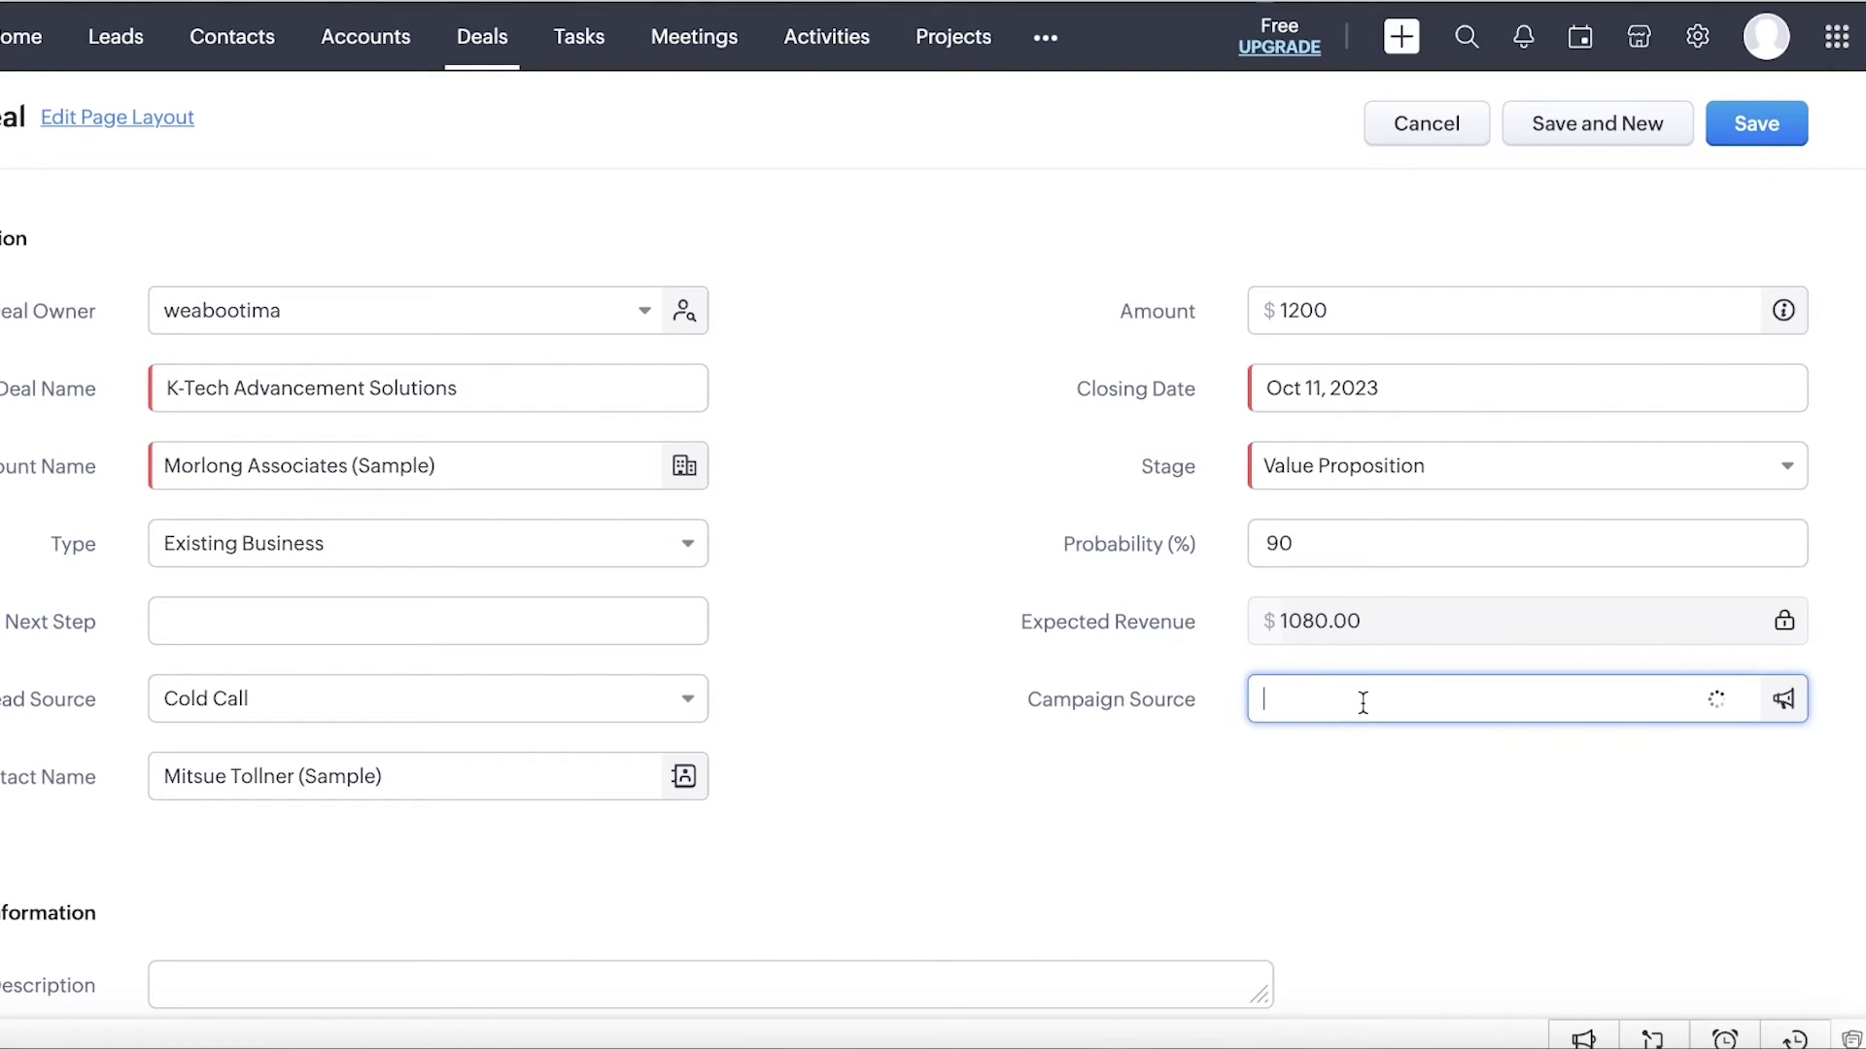
pyautogui.click(937, 665)
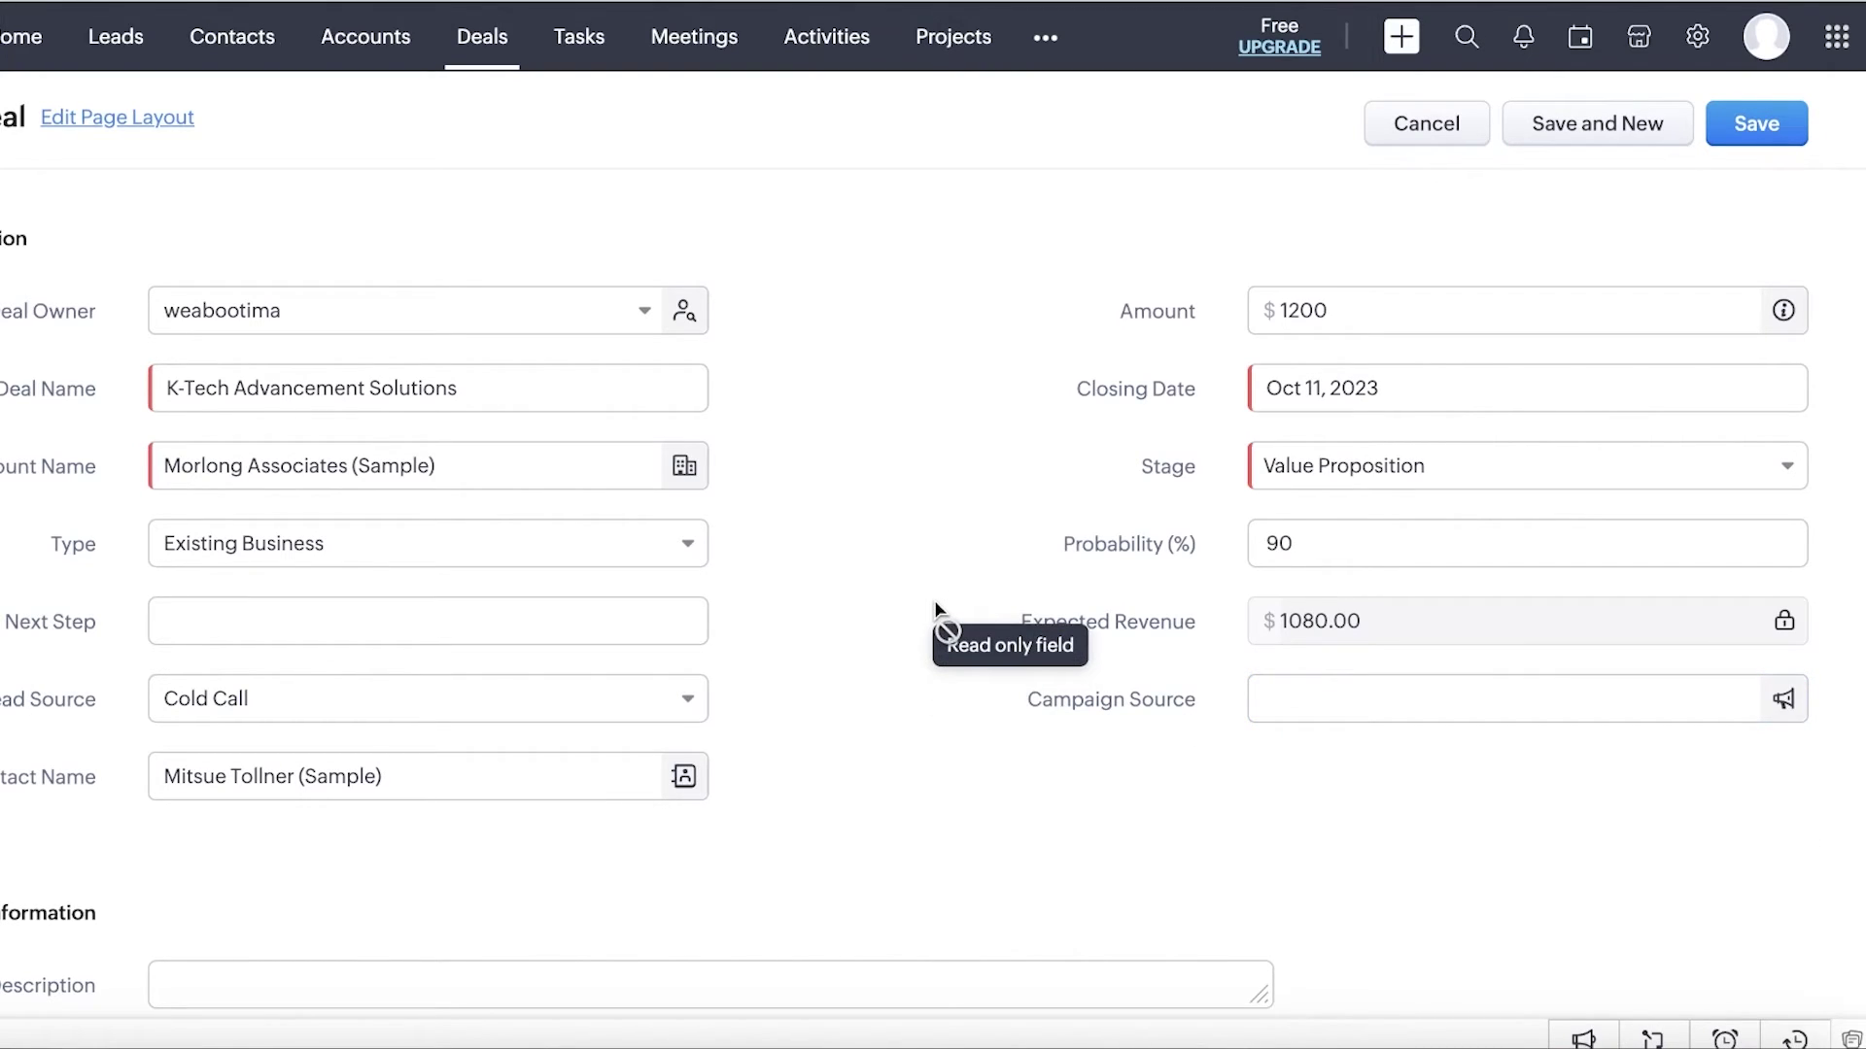
pyautogui.scroll(-1, 1233, 579)
pyautogui.scroll(1, 1233, 579)
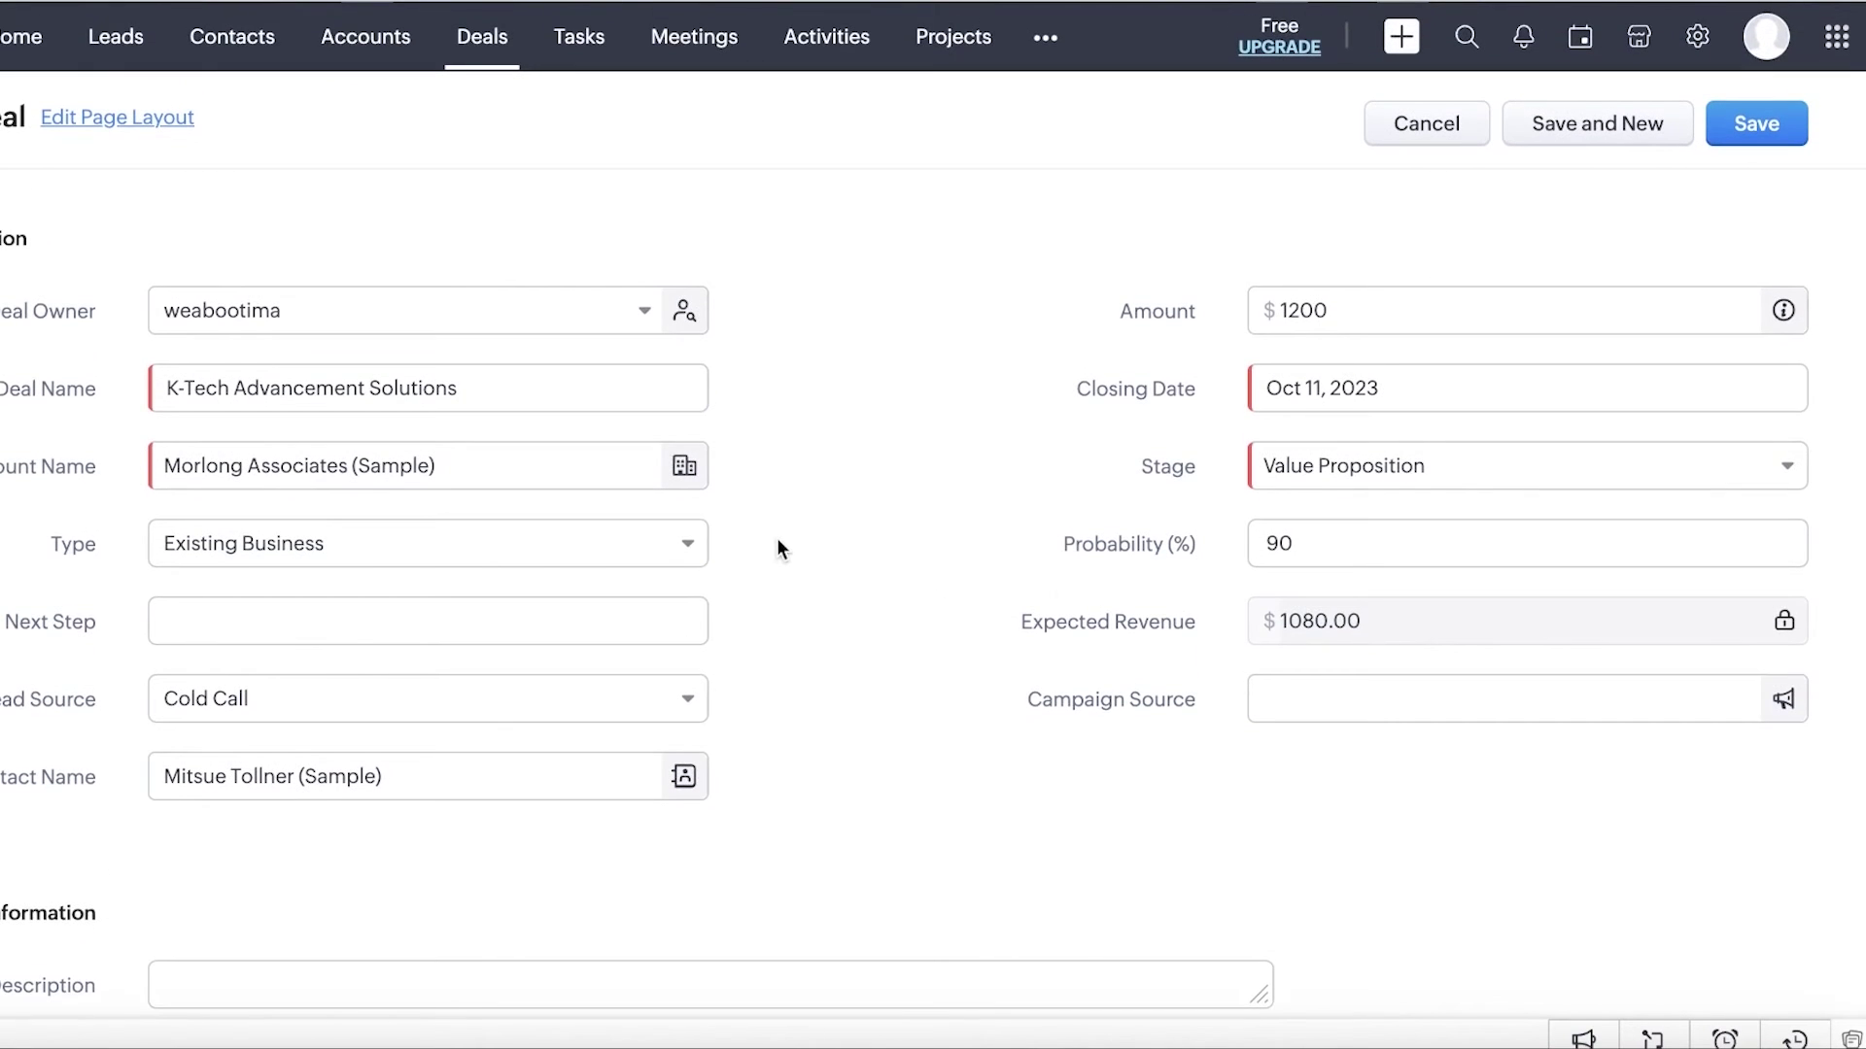
pyautogui.scroll(-1, 775, 538)
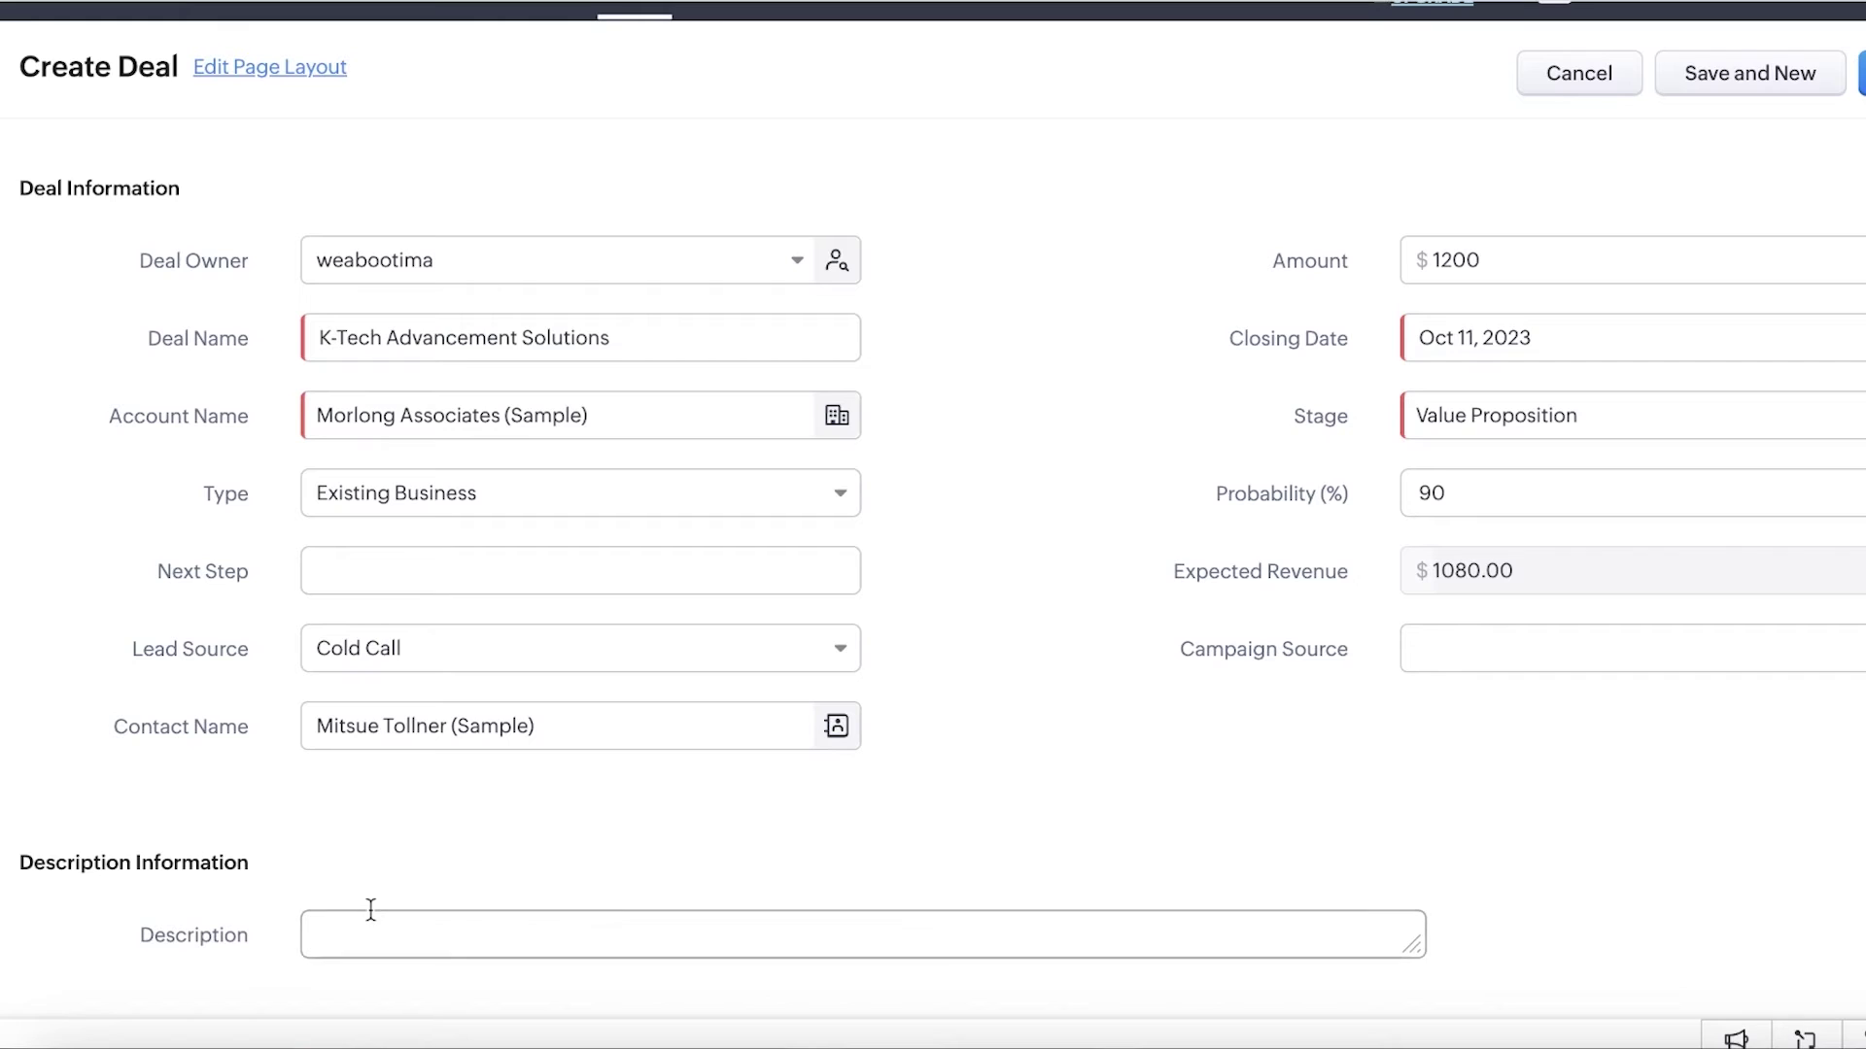
pyautogui.scroll(1, 1120, 609)
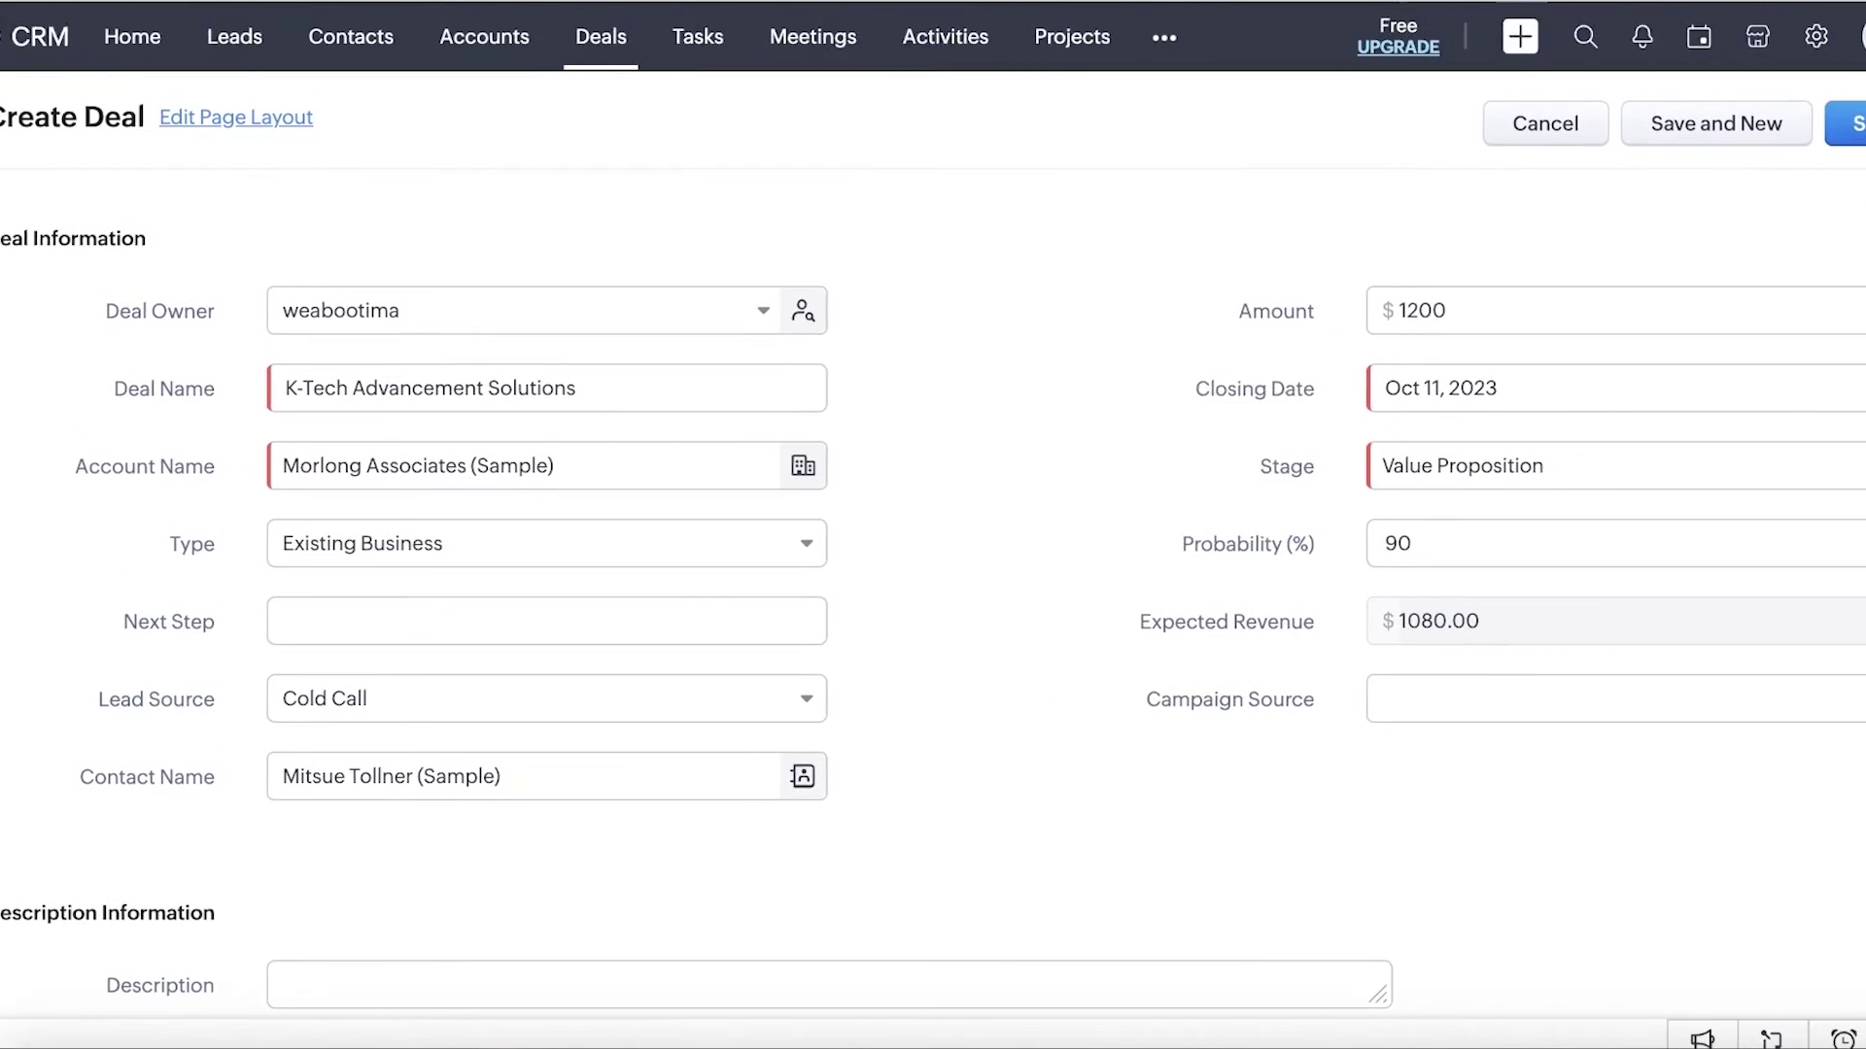
pyautogui.click(1787, 122)
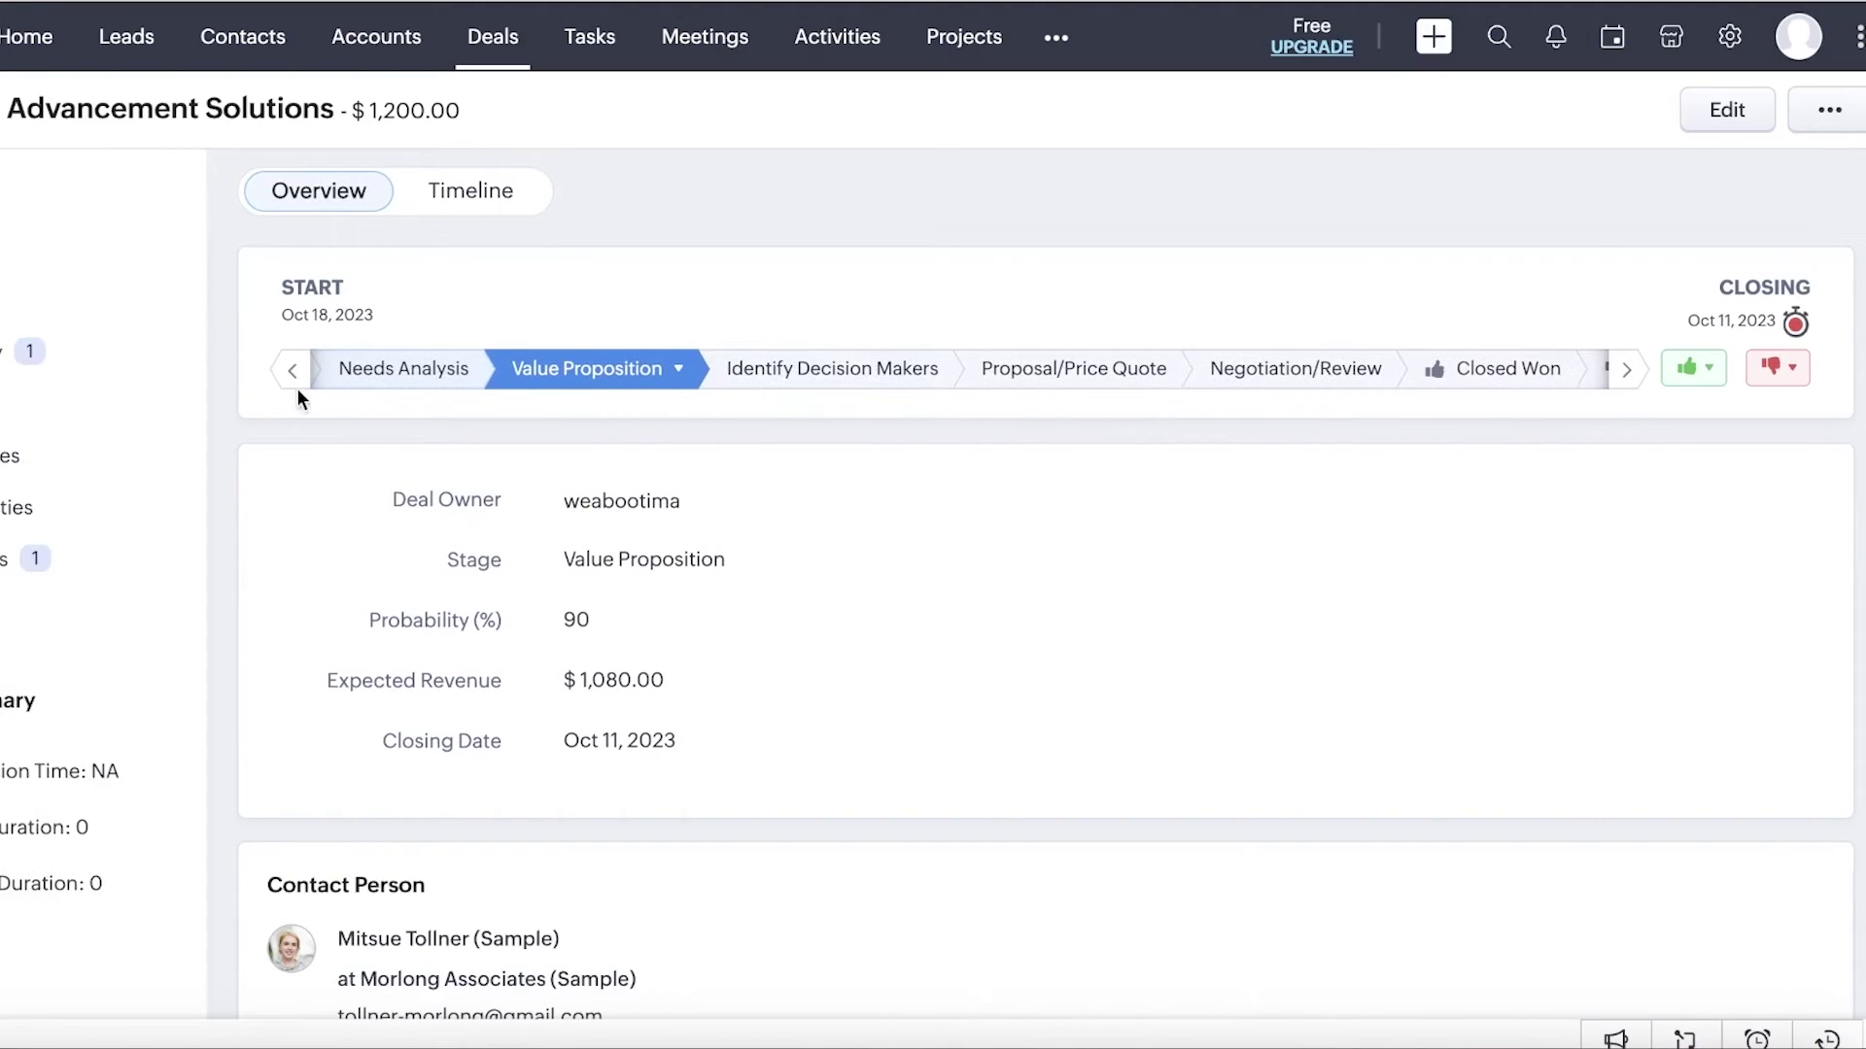
# Mark K-Tech Advancement Solutions as Closed Won from the stage bar and confirm the details.
pyautogui.click(290, 371)
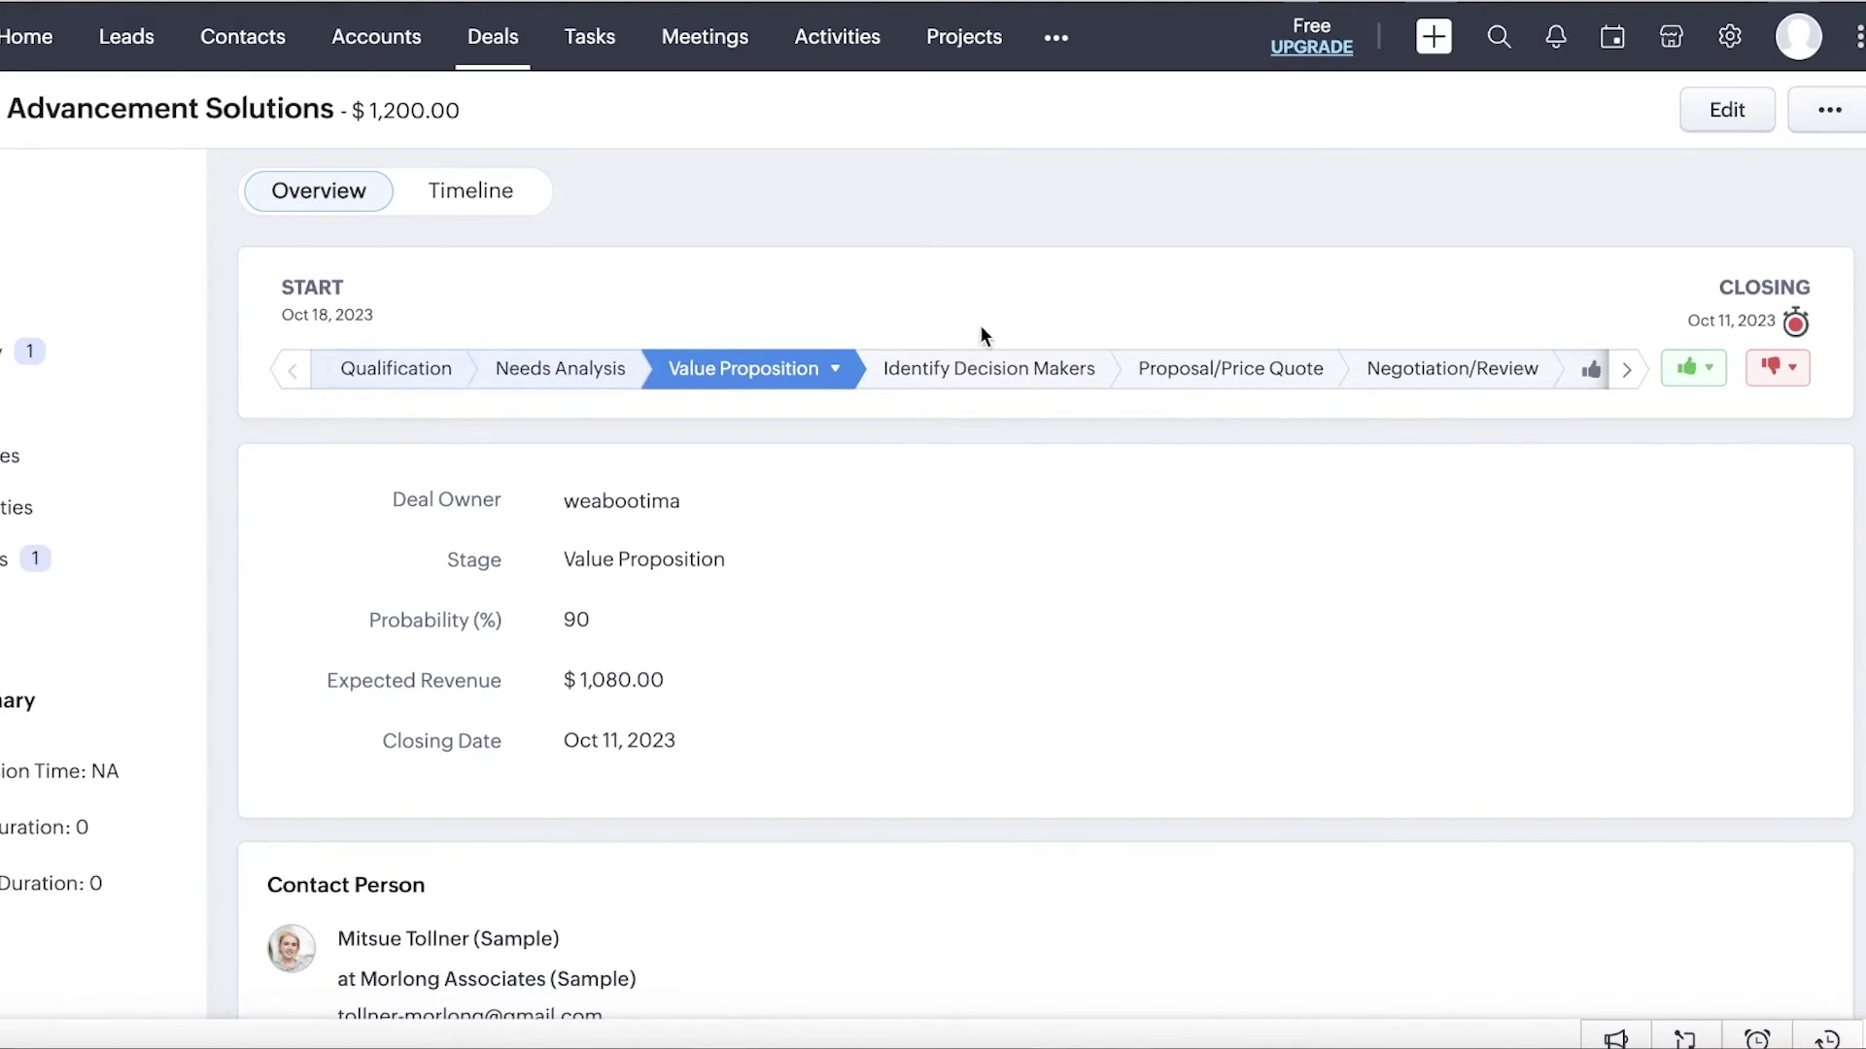
pyautogui.click(1626, 369)
pyautogui.click(301, 369)
pyautogui.click(1640, 376)
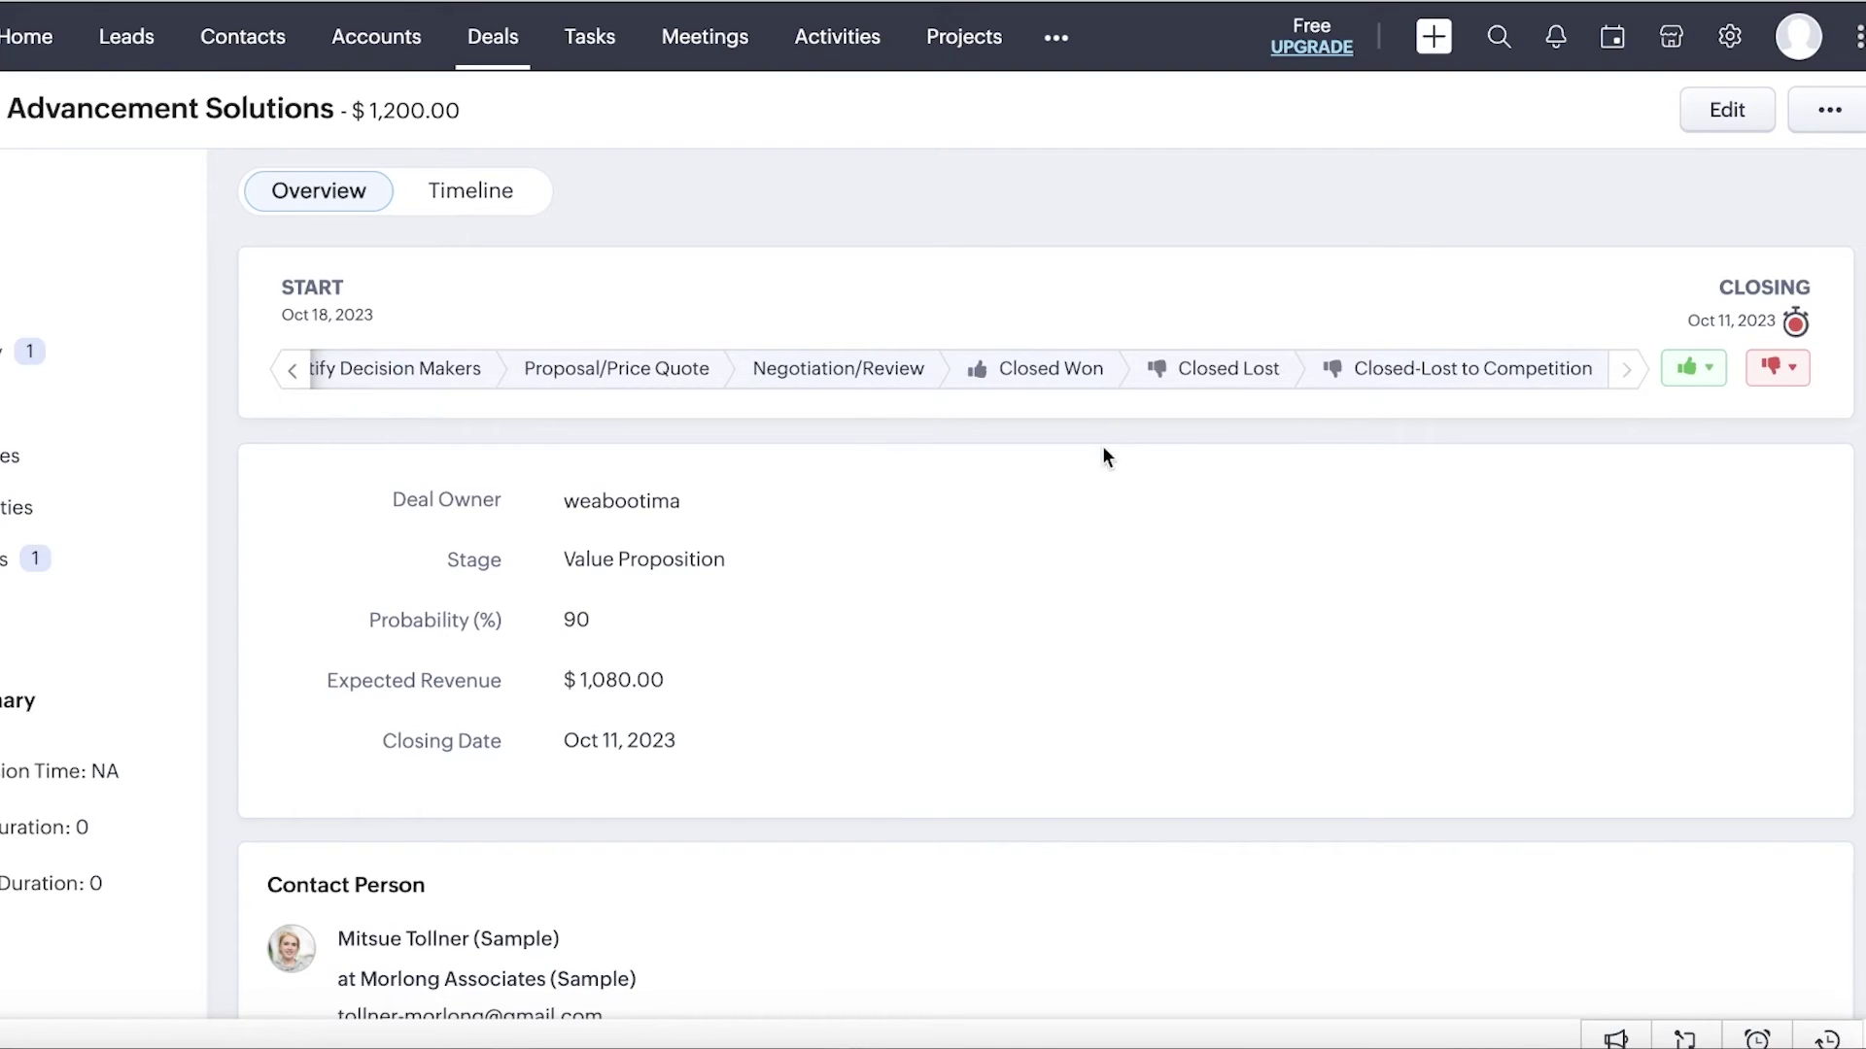
pyautogui.scroll(-1, 1568, 399)
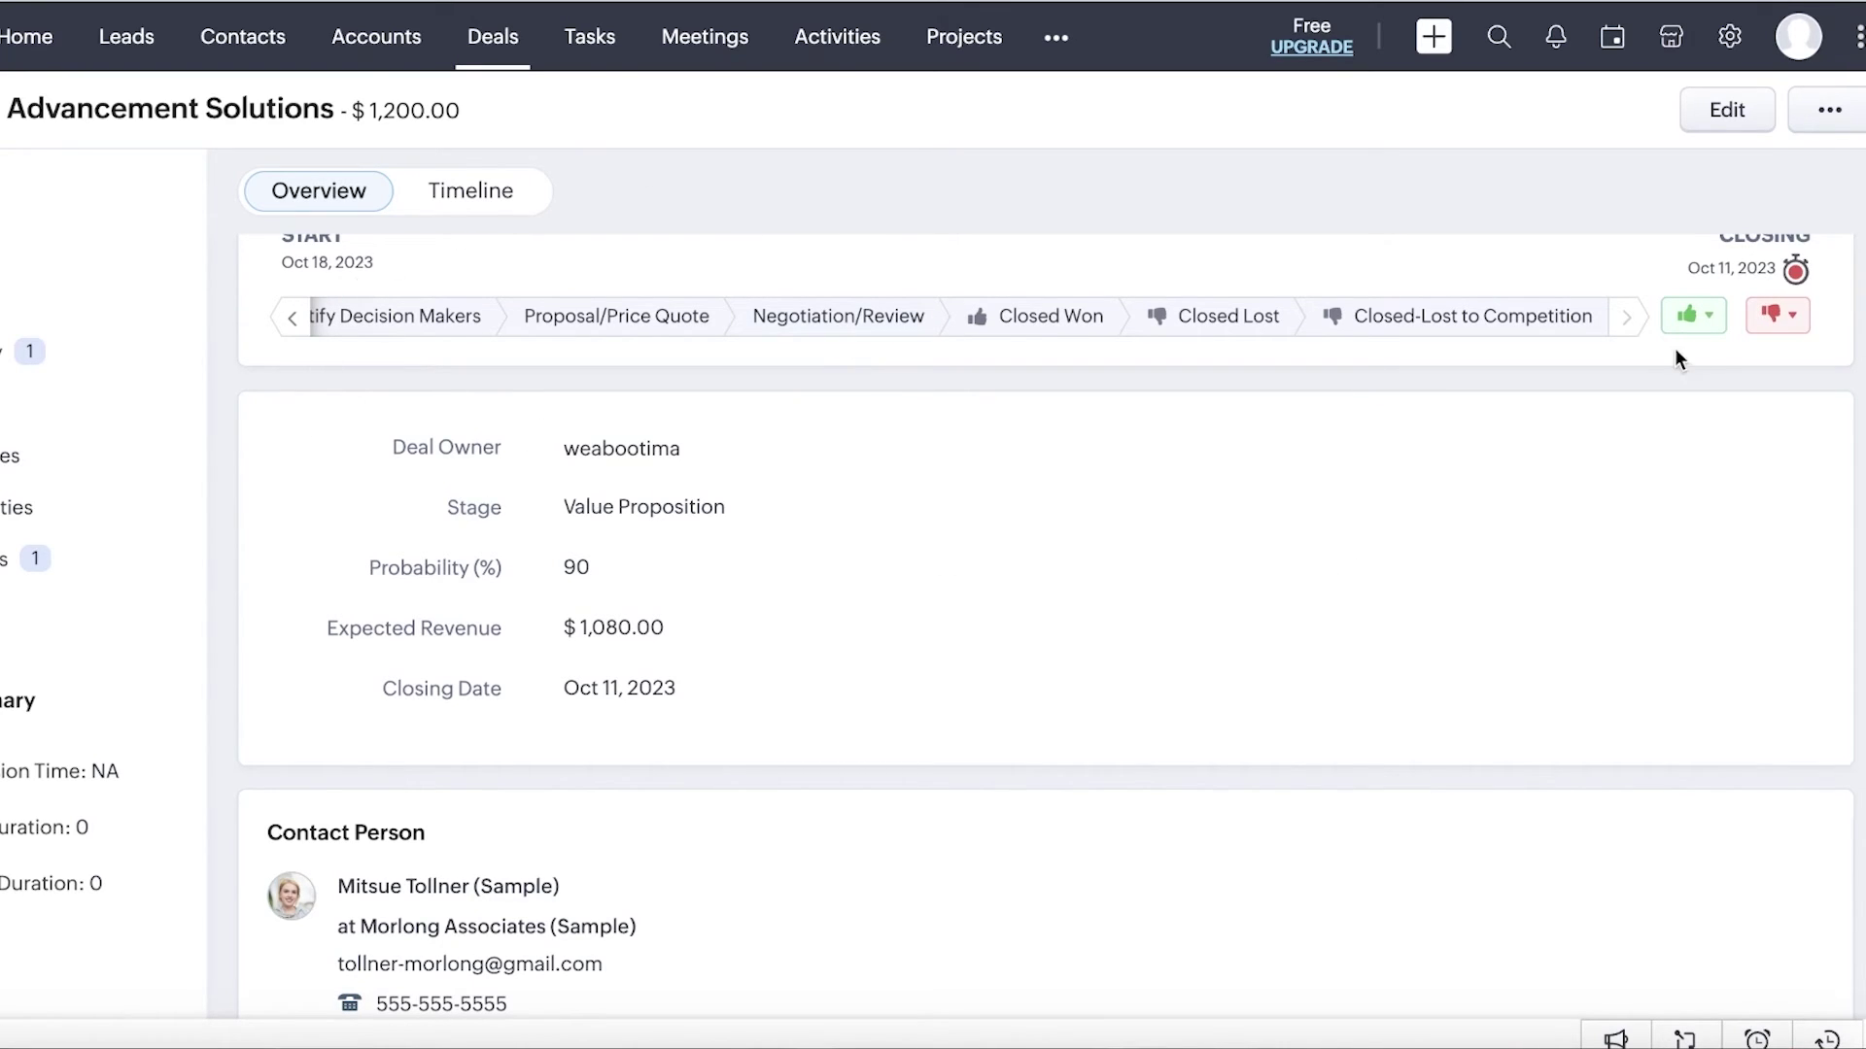
pyautogui.click(1693, 316)
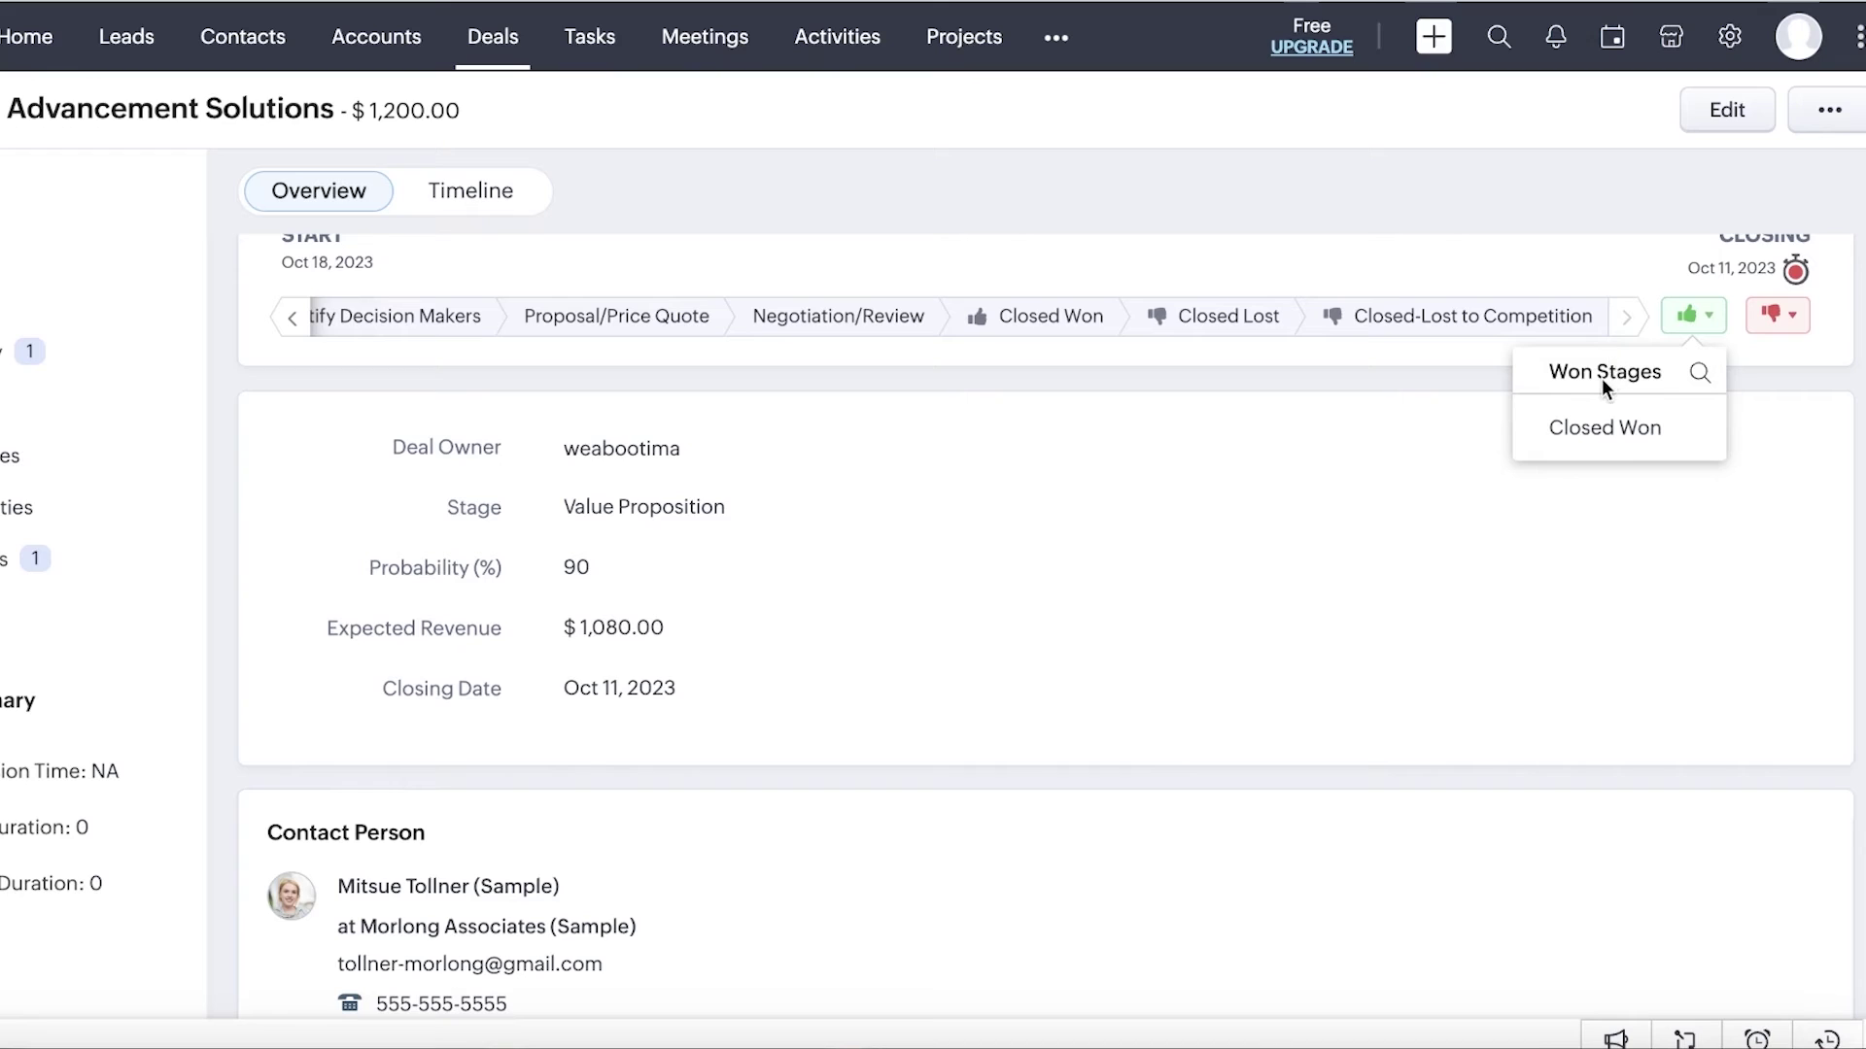
pyautogui.click(1605, 427)
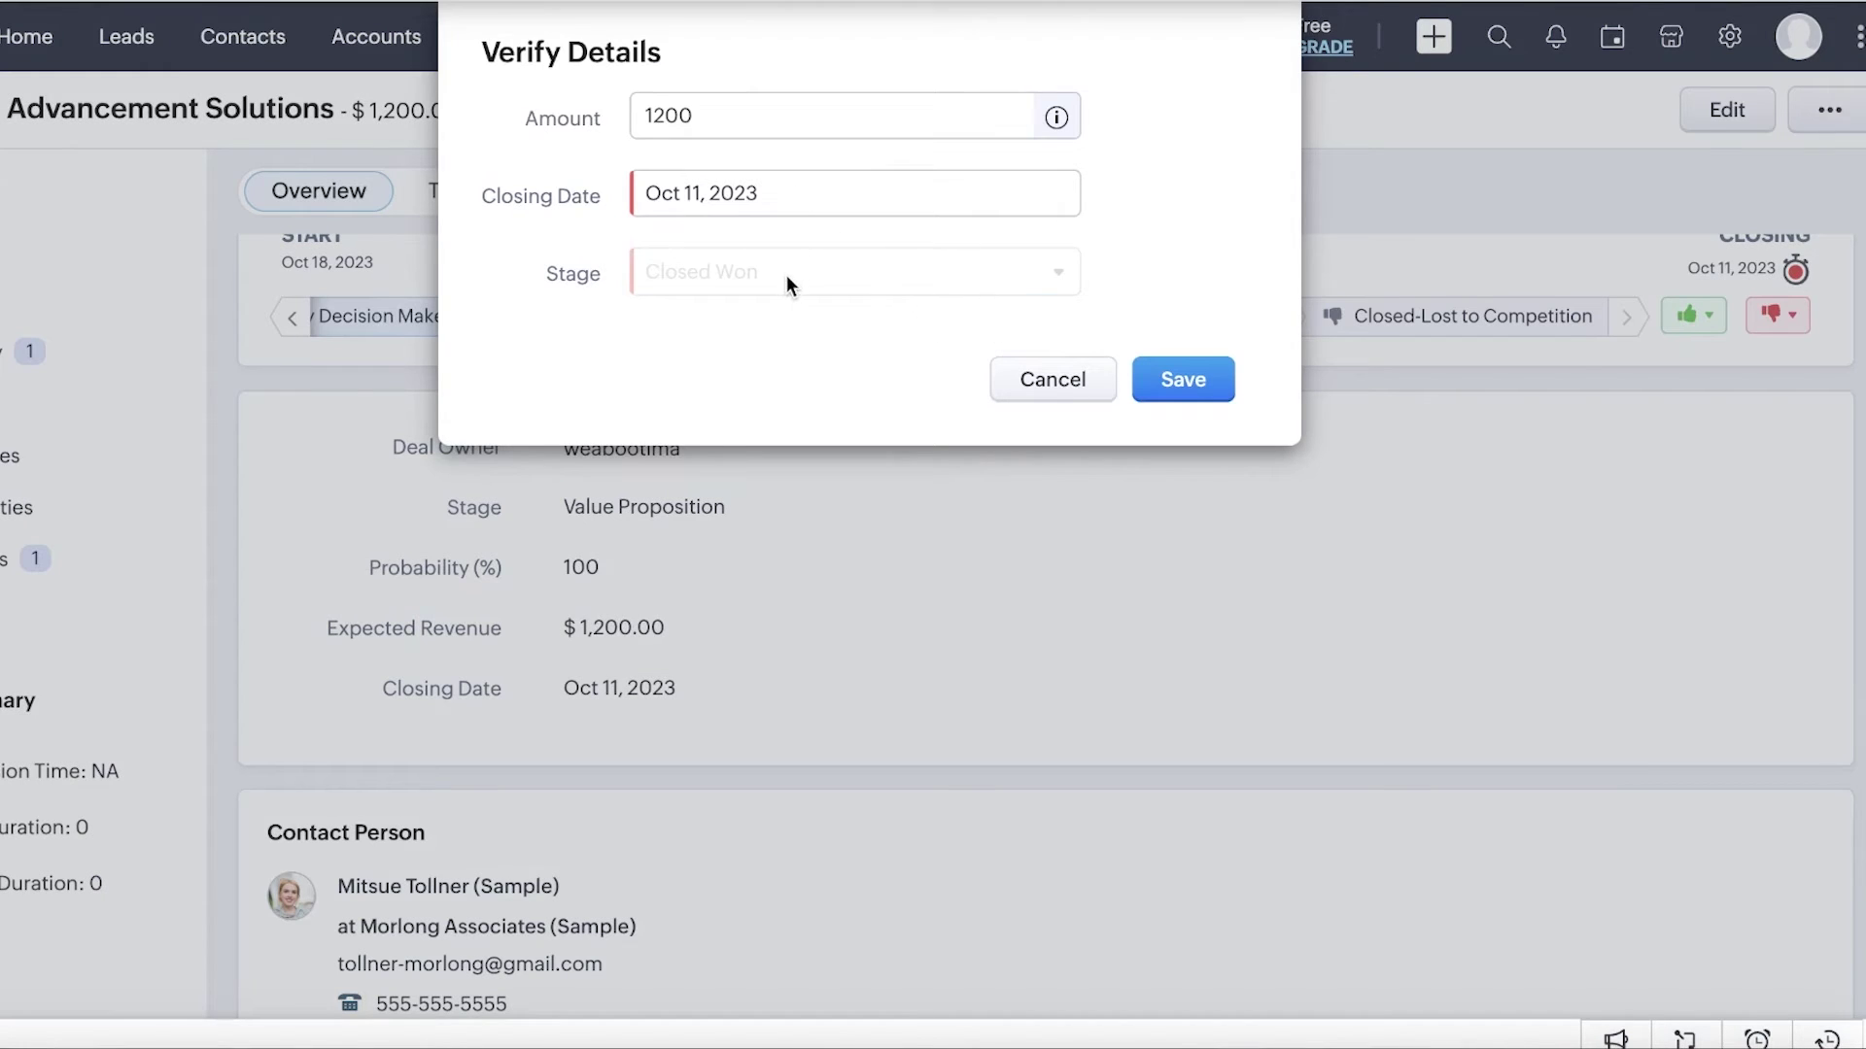
pyautogui.click(1215, 381)
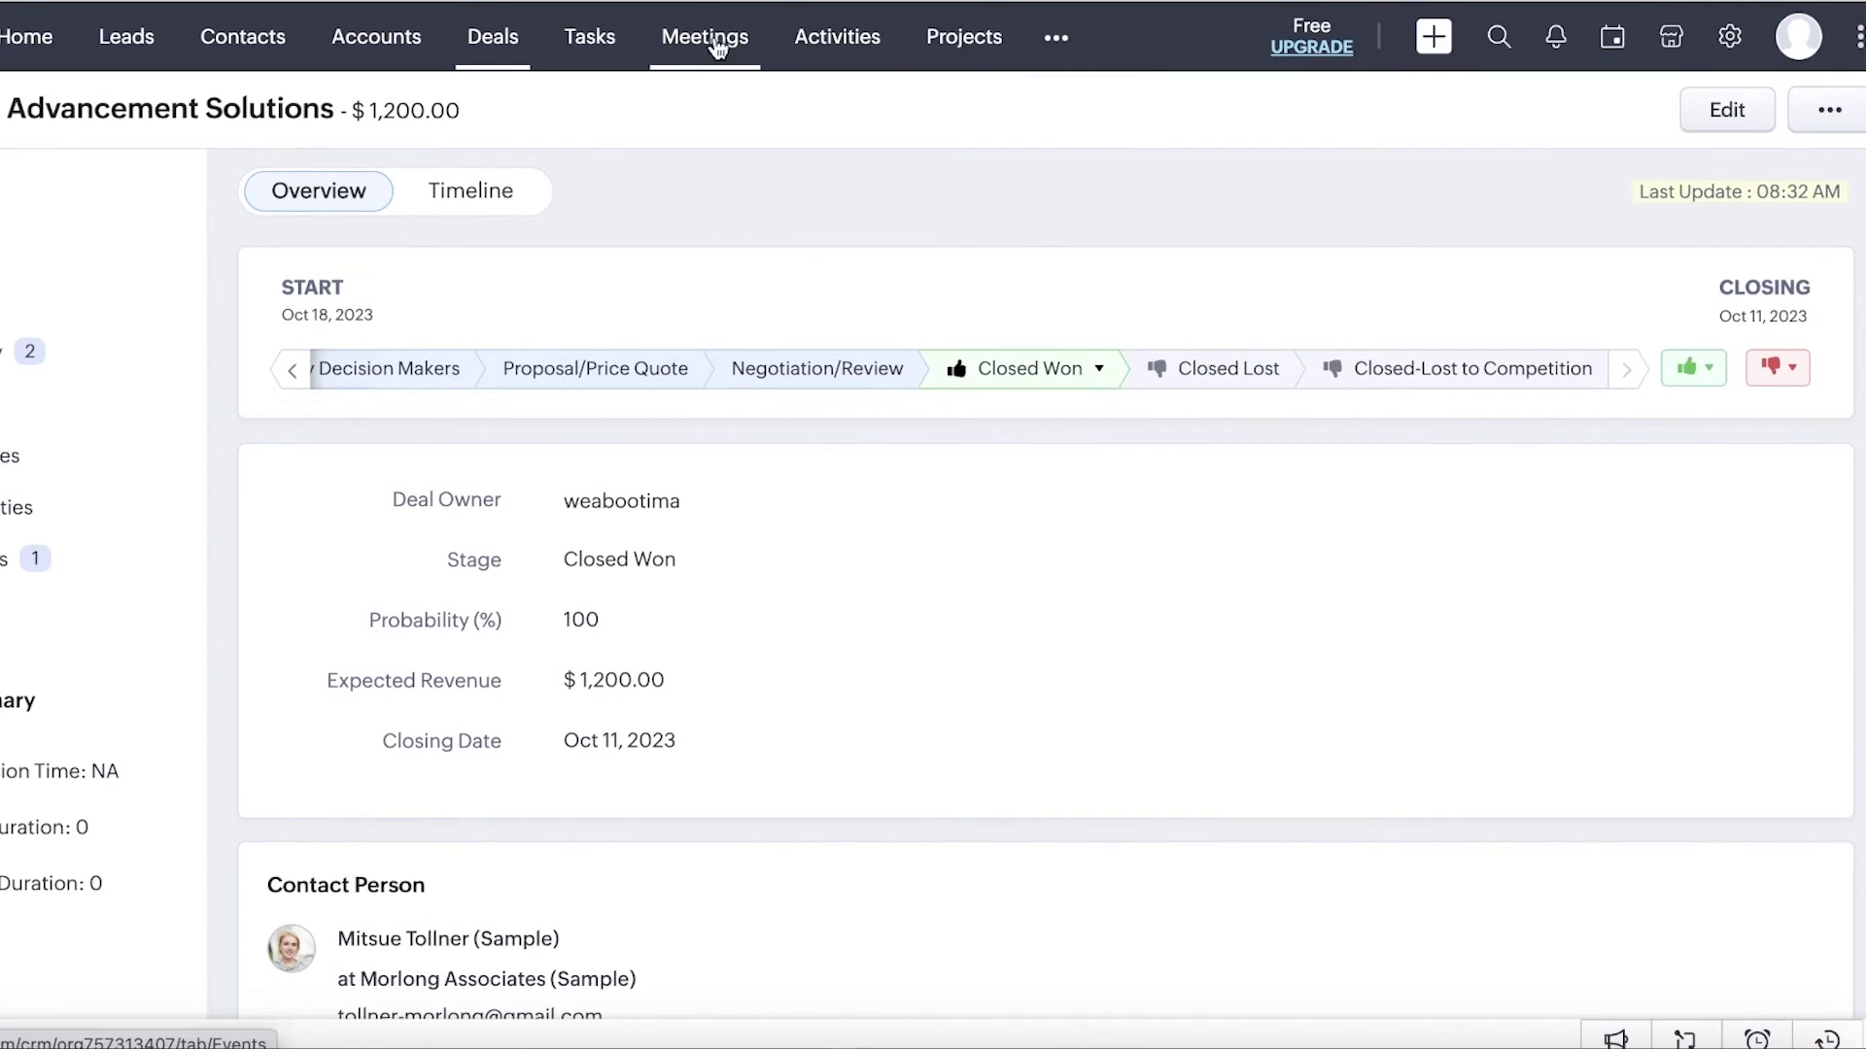
# Browse the Tasks list and a new task's Contact and Account link options, then go Home.
pyautogui.click(611, 50)
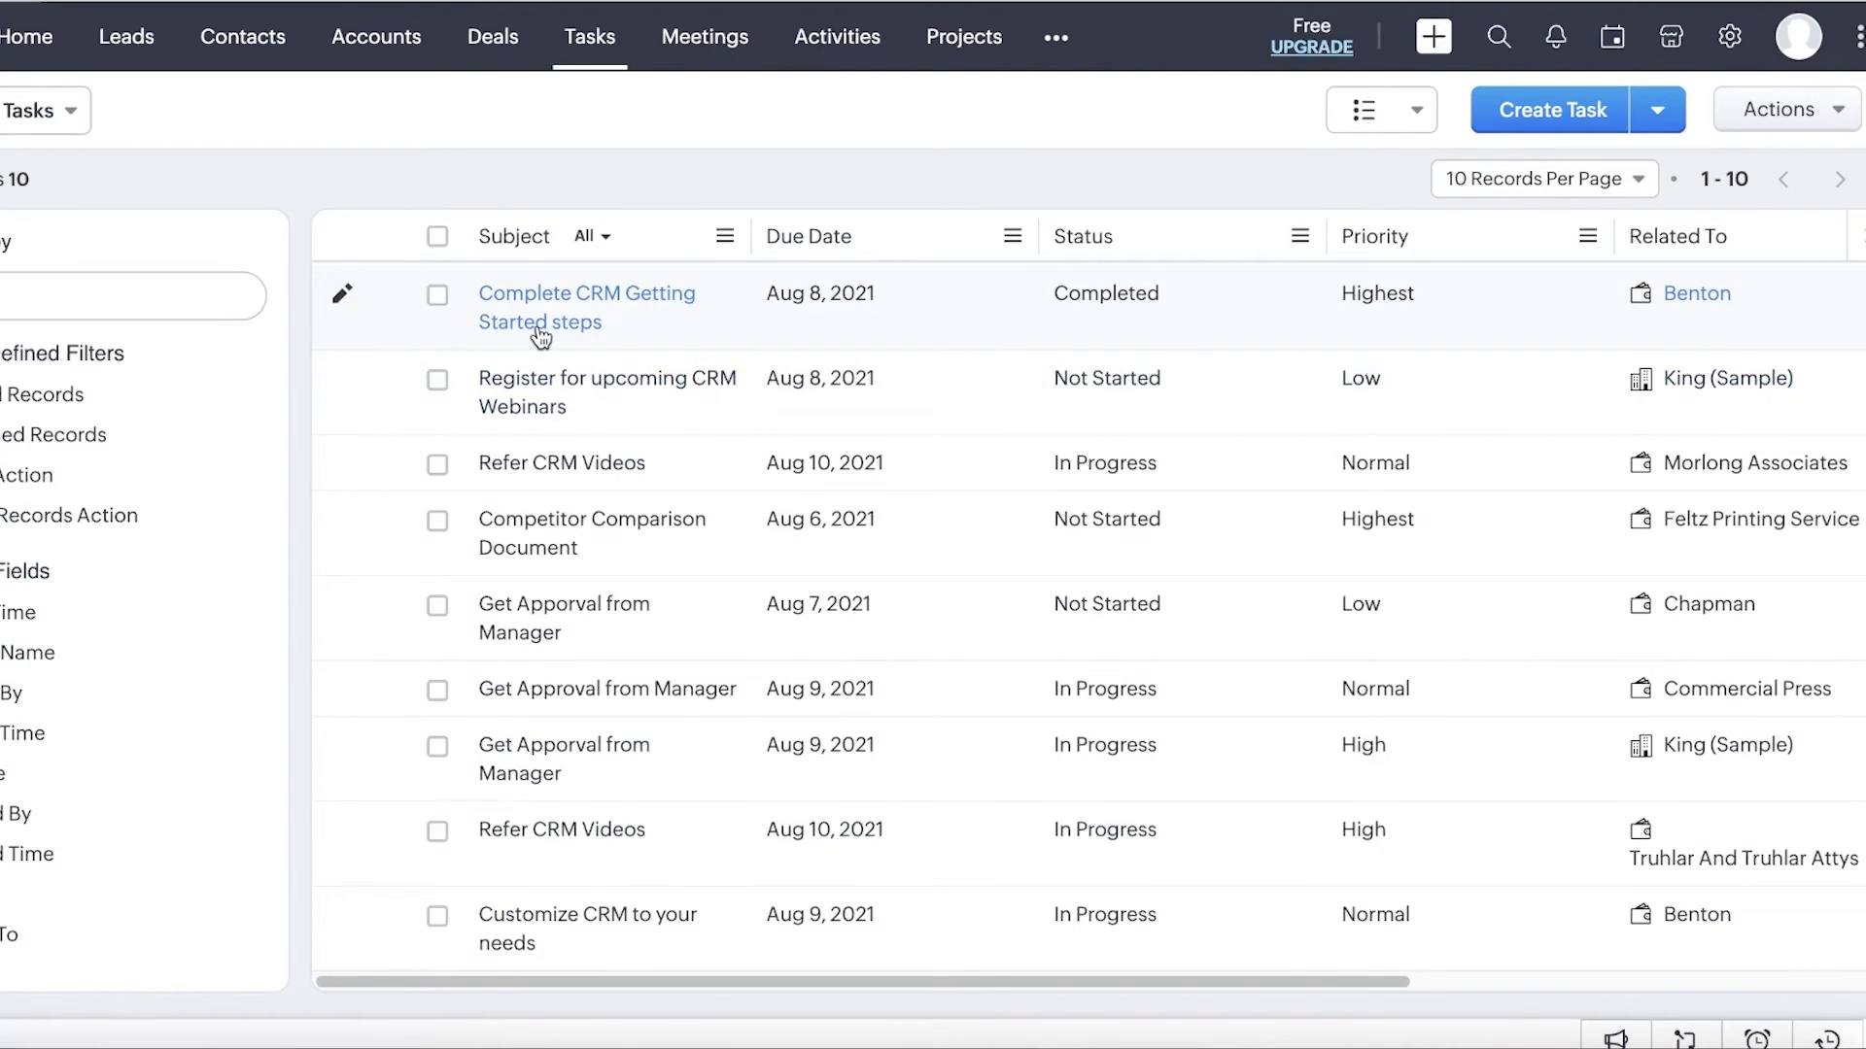
pyautogui.click(1497, 119)
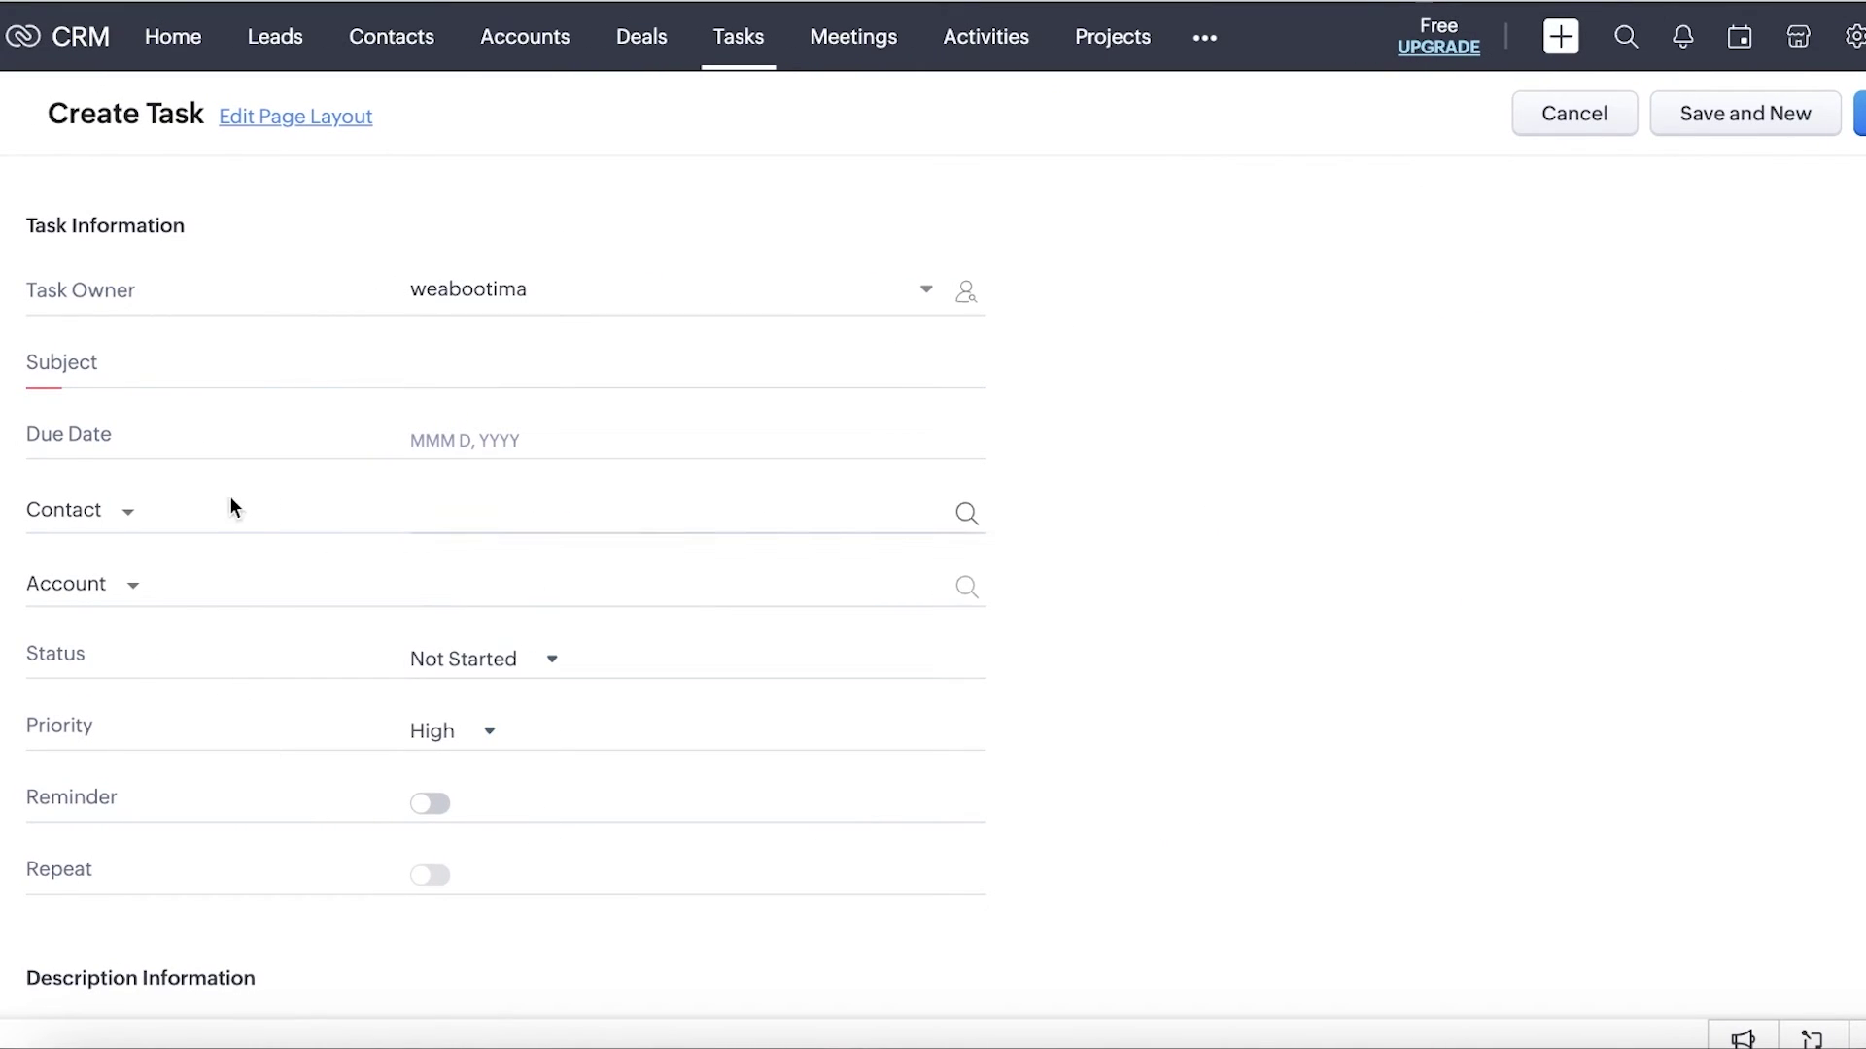
pyautogui.click(42, 515)
pyautogui.click(295, 500)
pyautogui.click(125, 584)
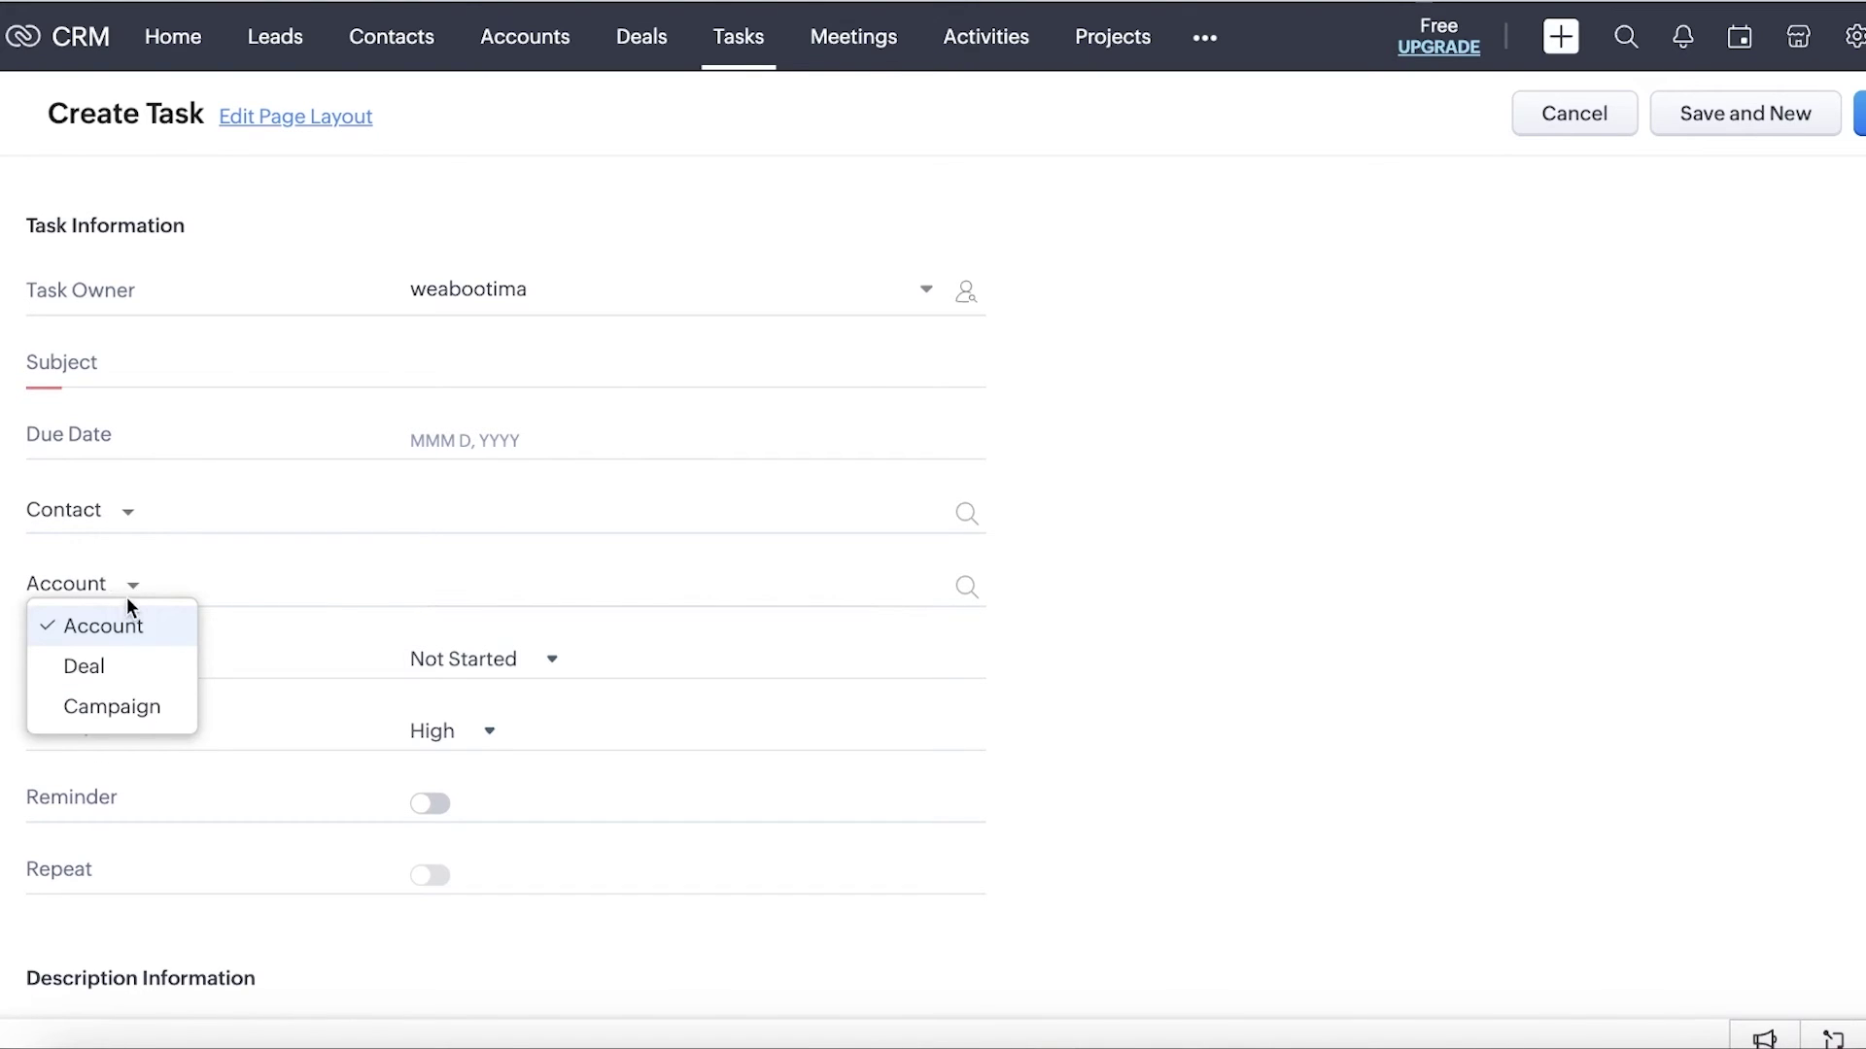
pyautogui.click(352, 615)
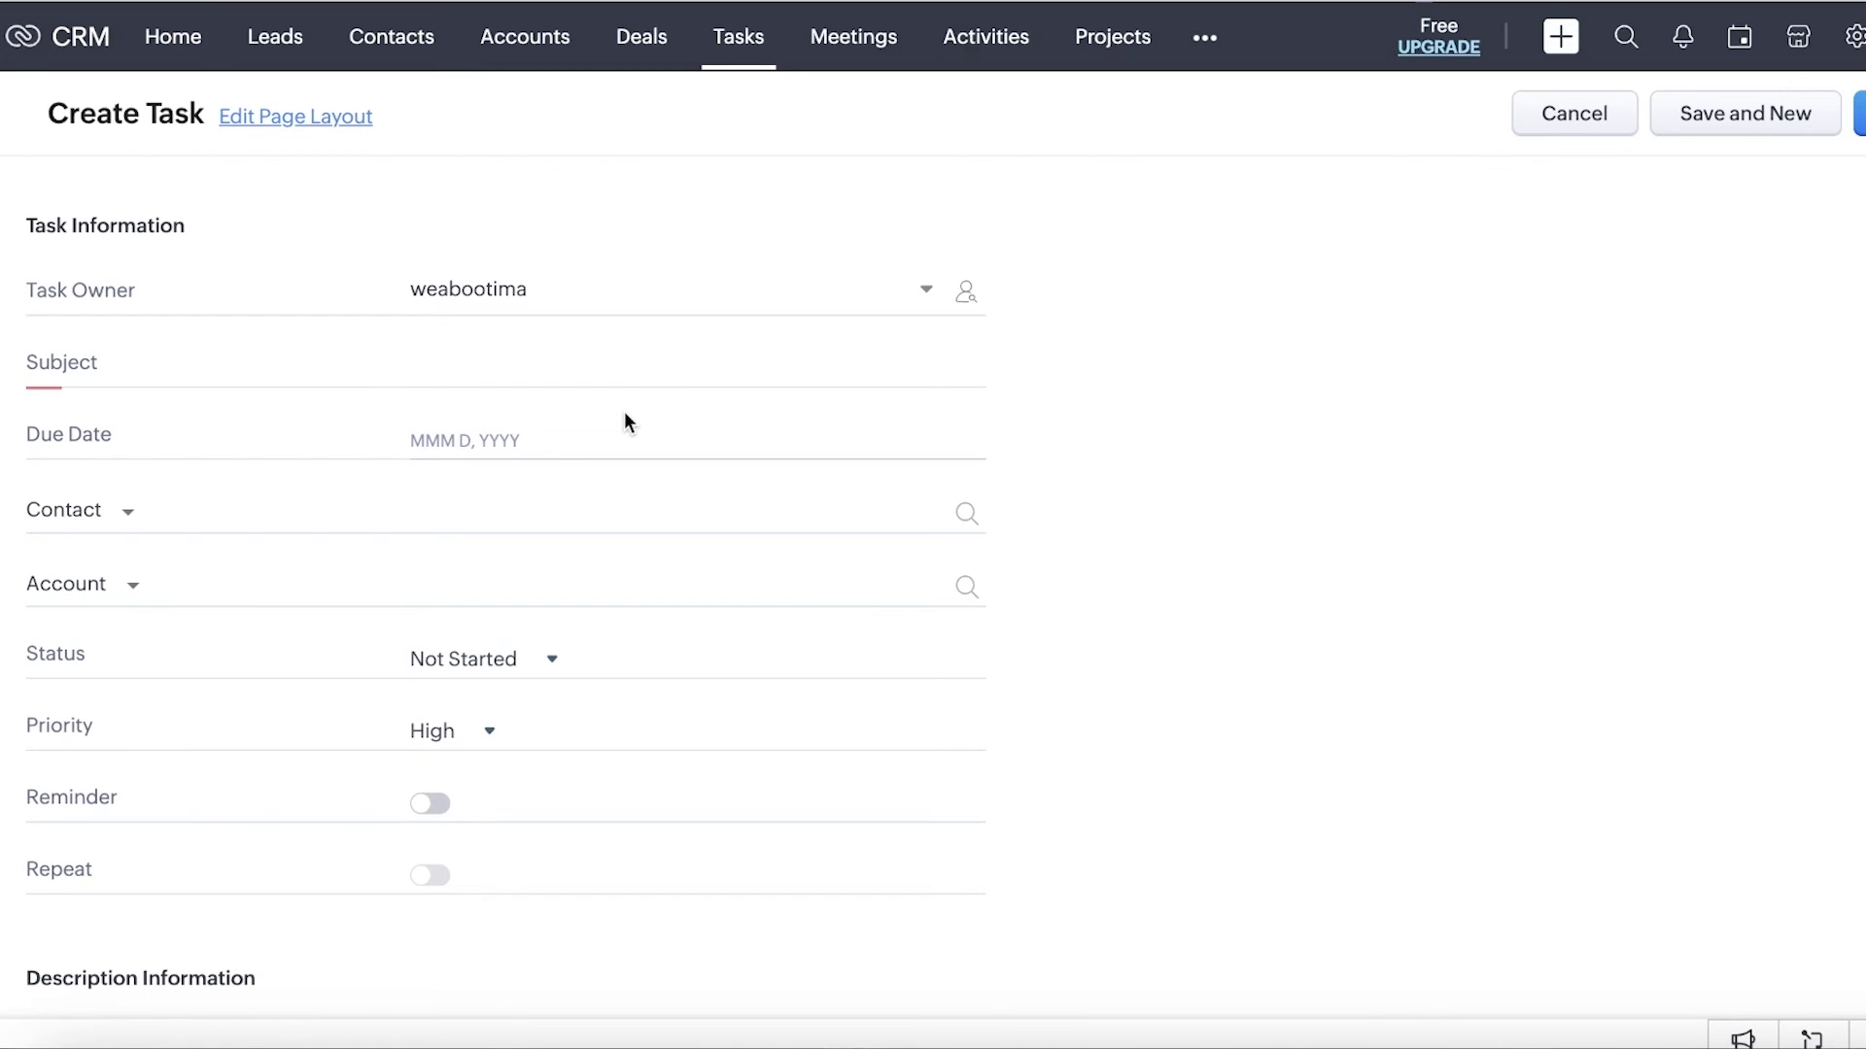
pyautogui.click(29, 37)
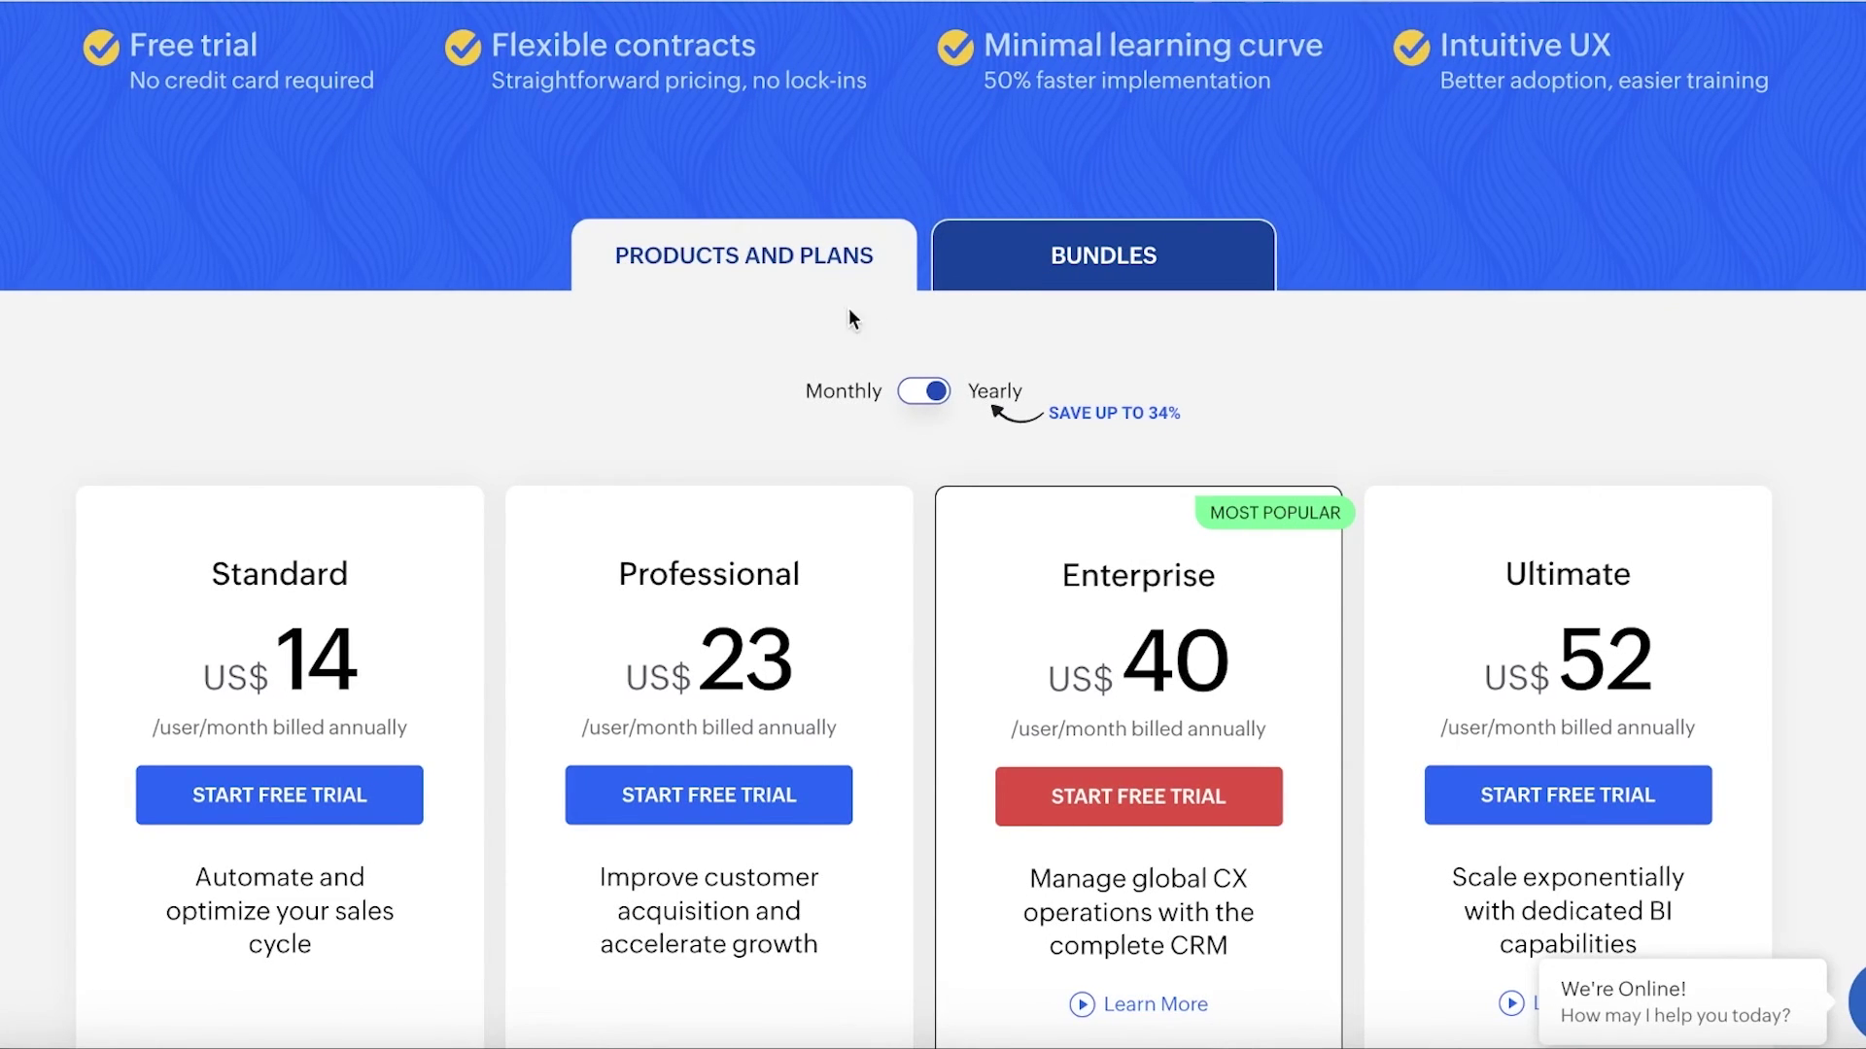
# Compare yearly and monthly plan prices, ending on monthly: Standard US$20 through Ultimate US$65.
pyautogui.scroll(-3, 814, 313)
pyautogui.scroll(1, 206, 250)
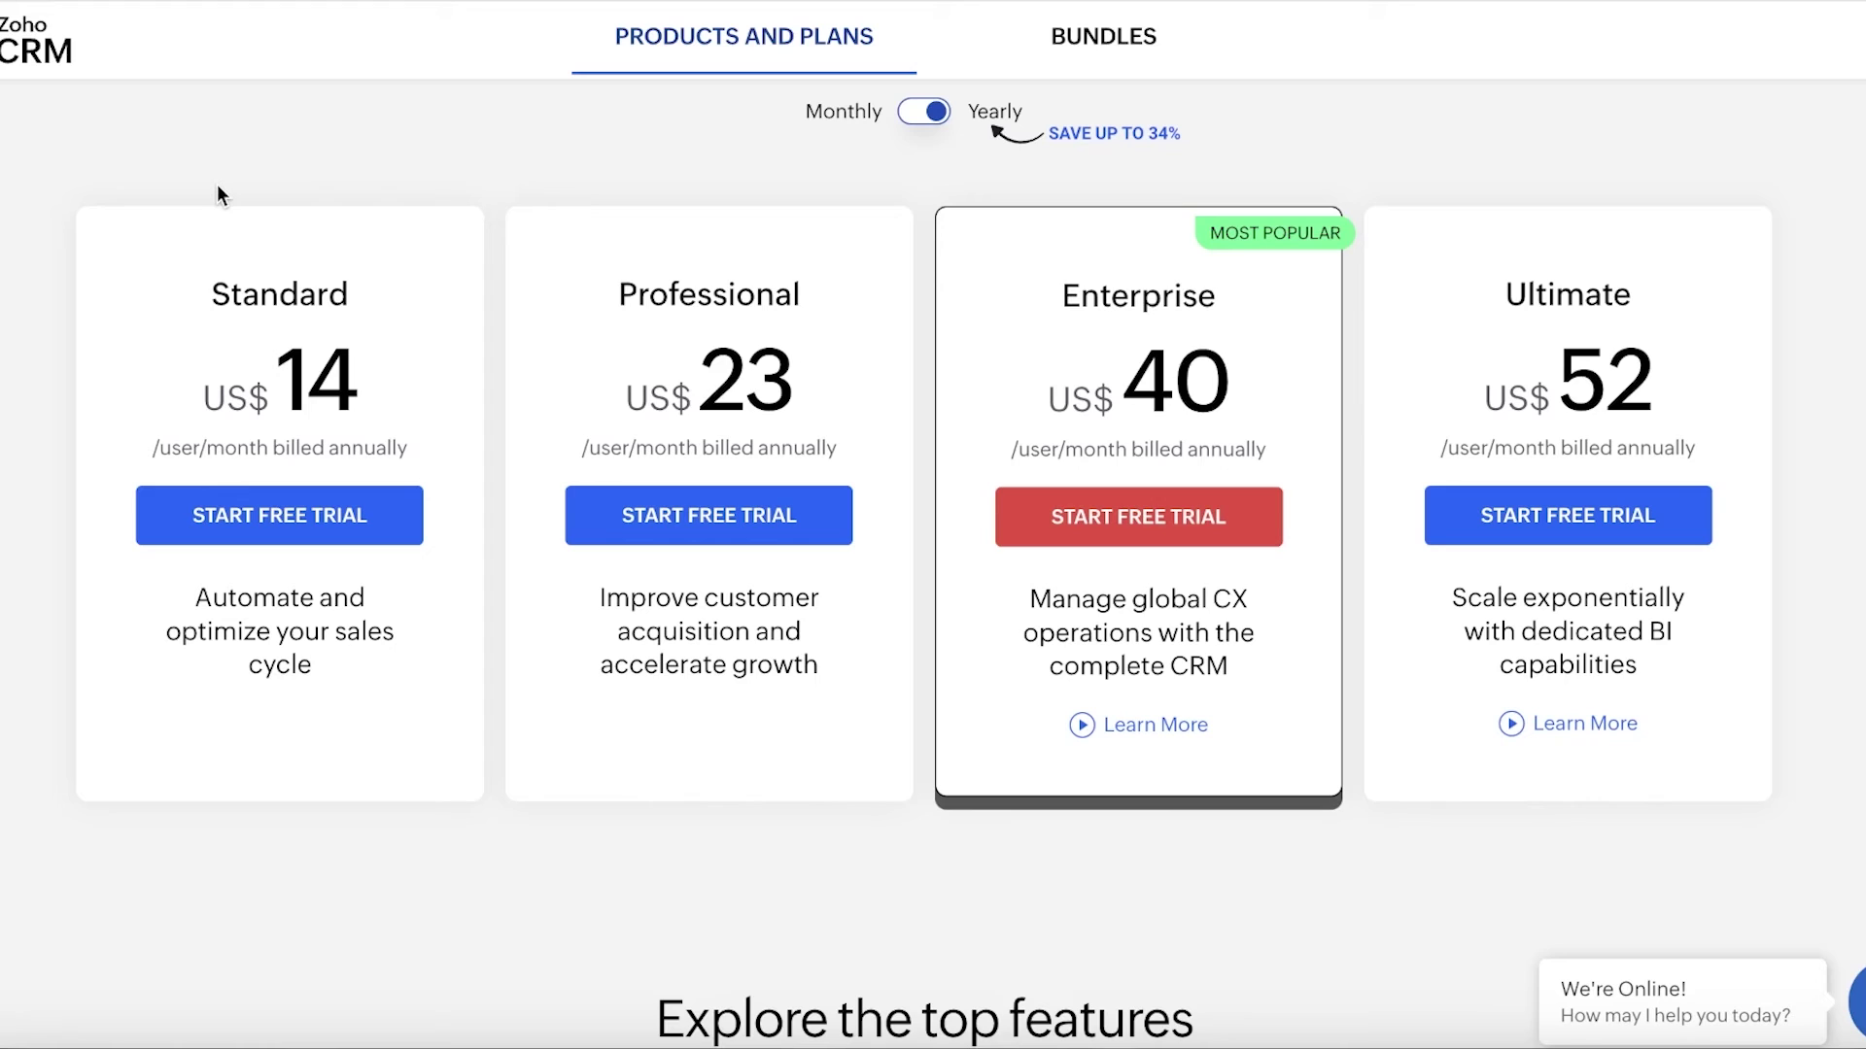
pyautogui.scroll(3, 933, 213)
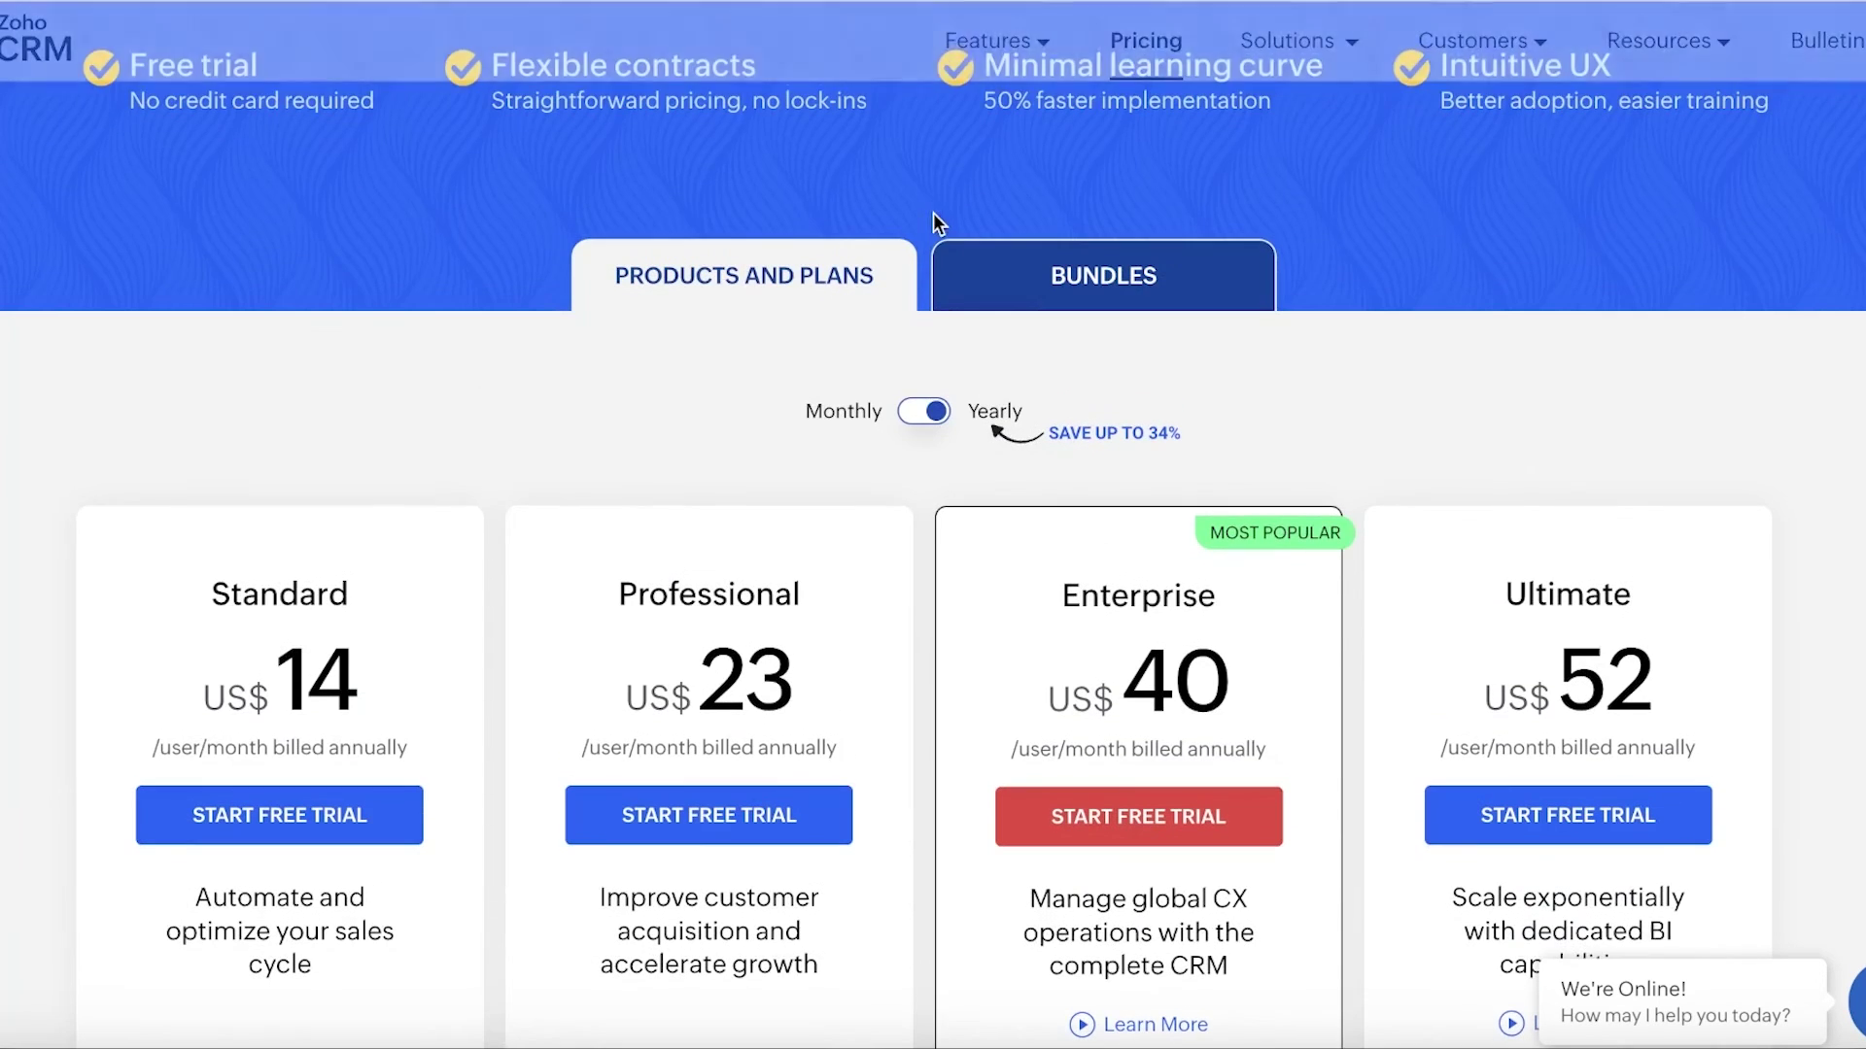
pyautogui.click(911, 413)
pyautogui.scroll(-1, 529, 716)
pyautogui.scroll(1, 874, 370)
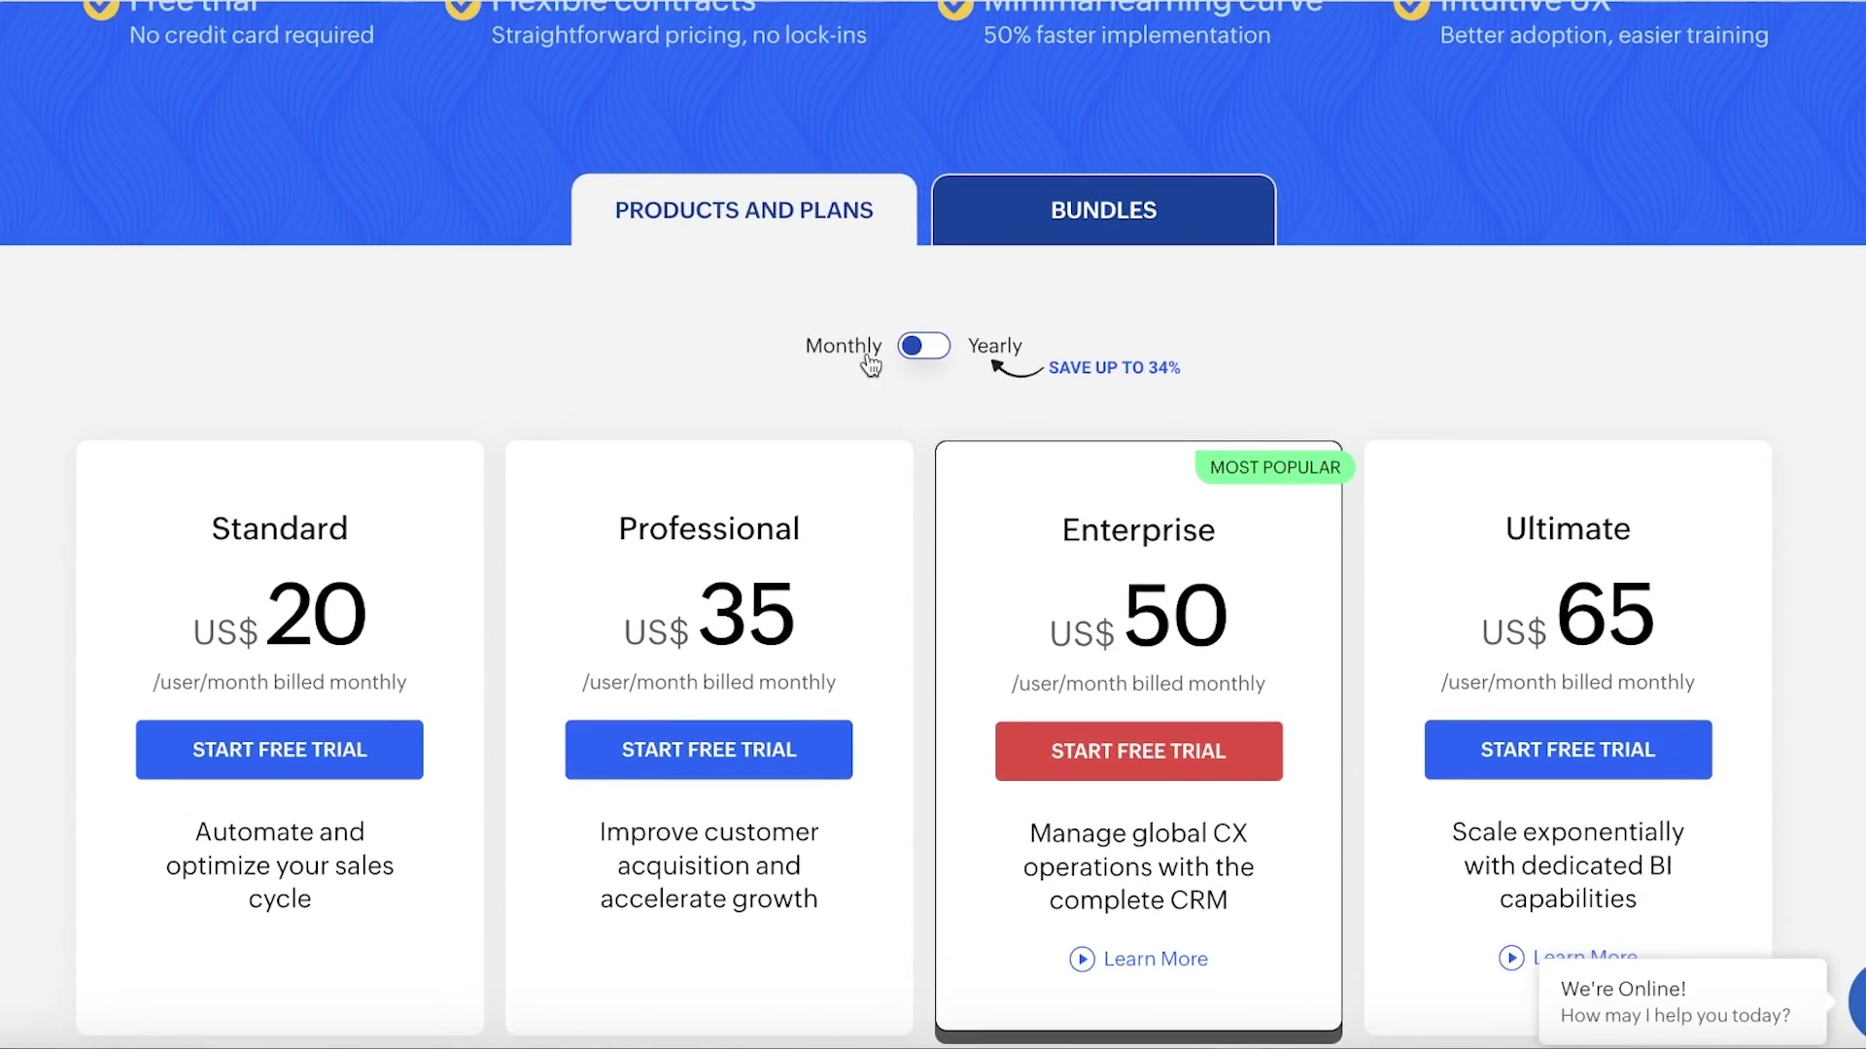
pyautogui.click(909, 358)
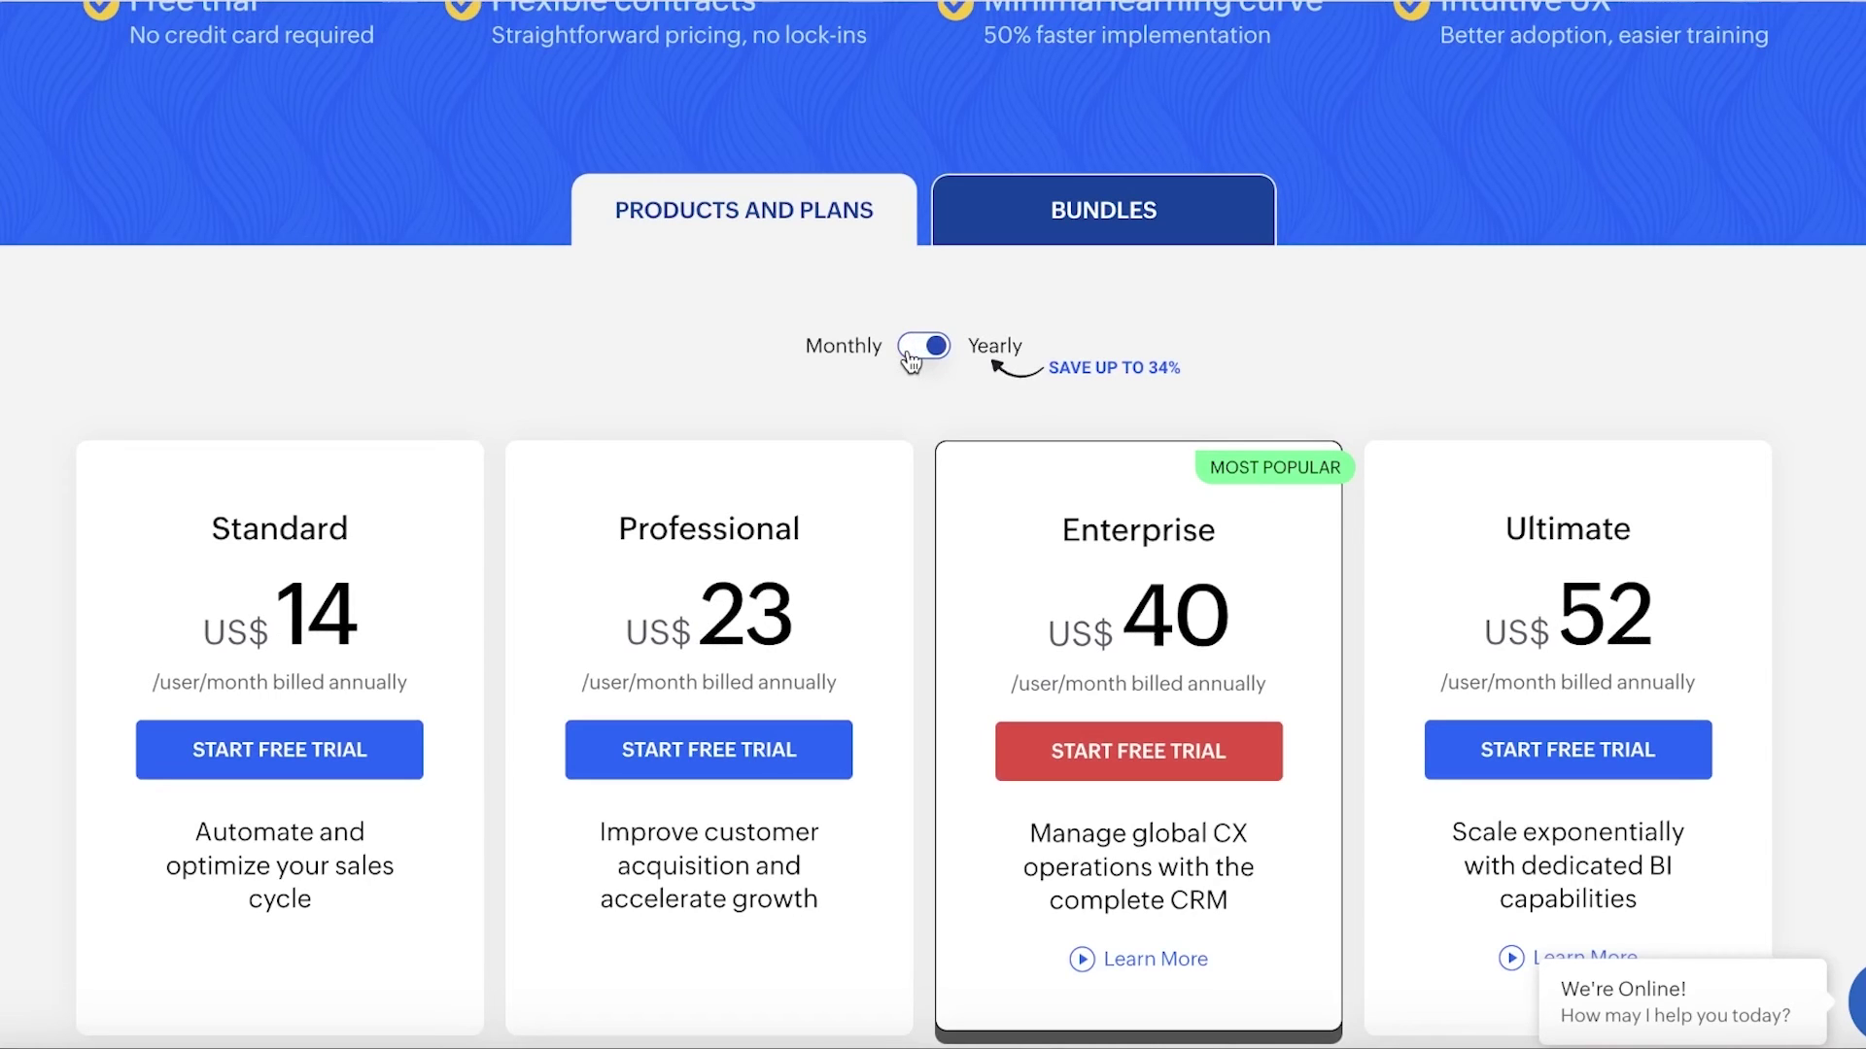
pyautogui.click(910, 360)
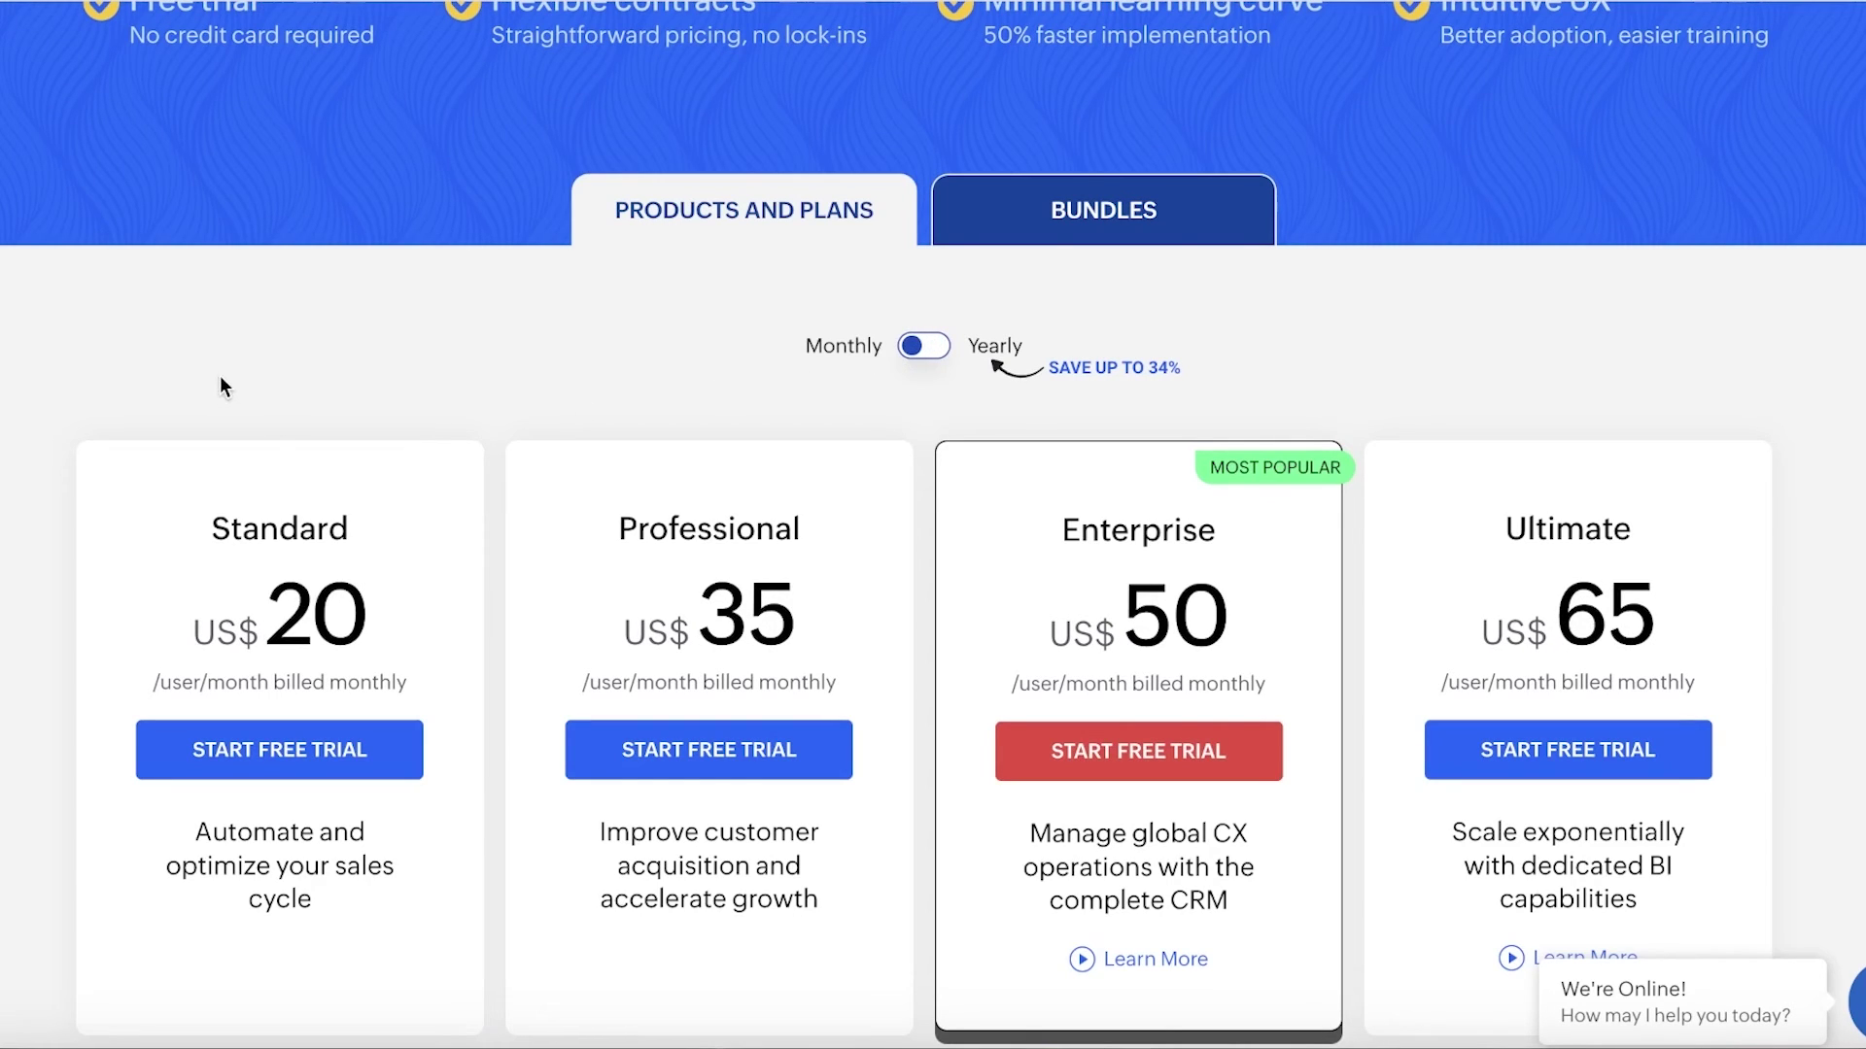
pyautogui.scroll(-7, 254, 367)
pyautogui.scroll(8, 250, 367)
pyautogui.scroll(-4, 235, 342)
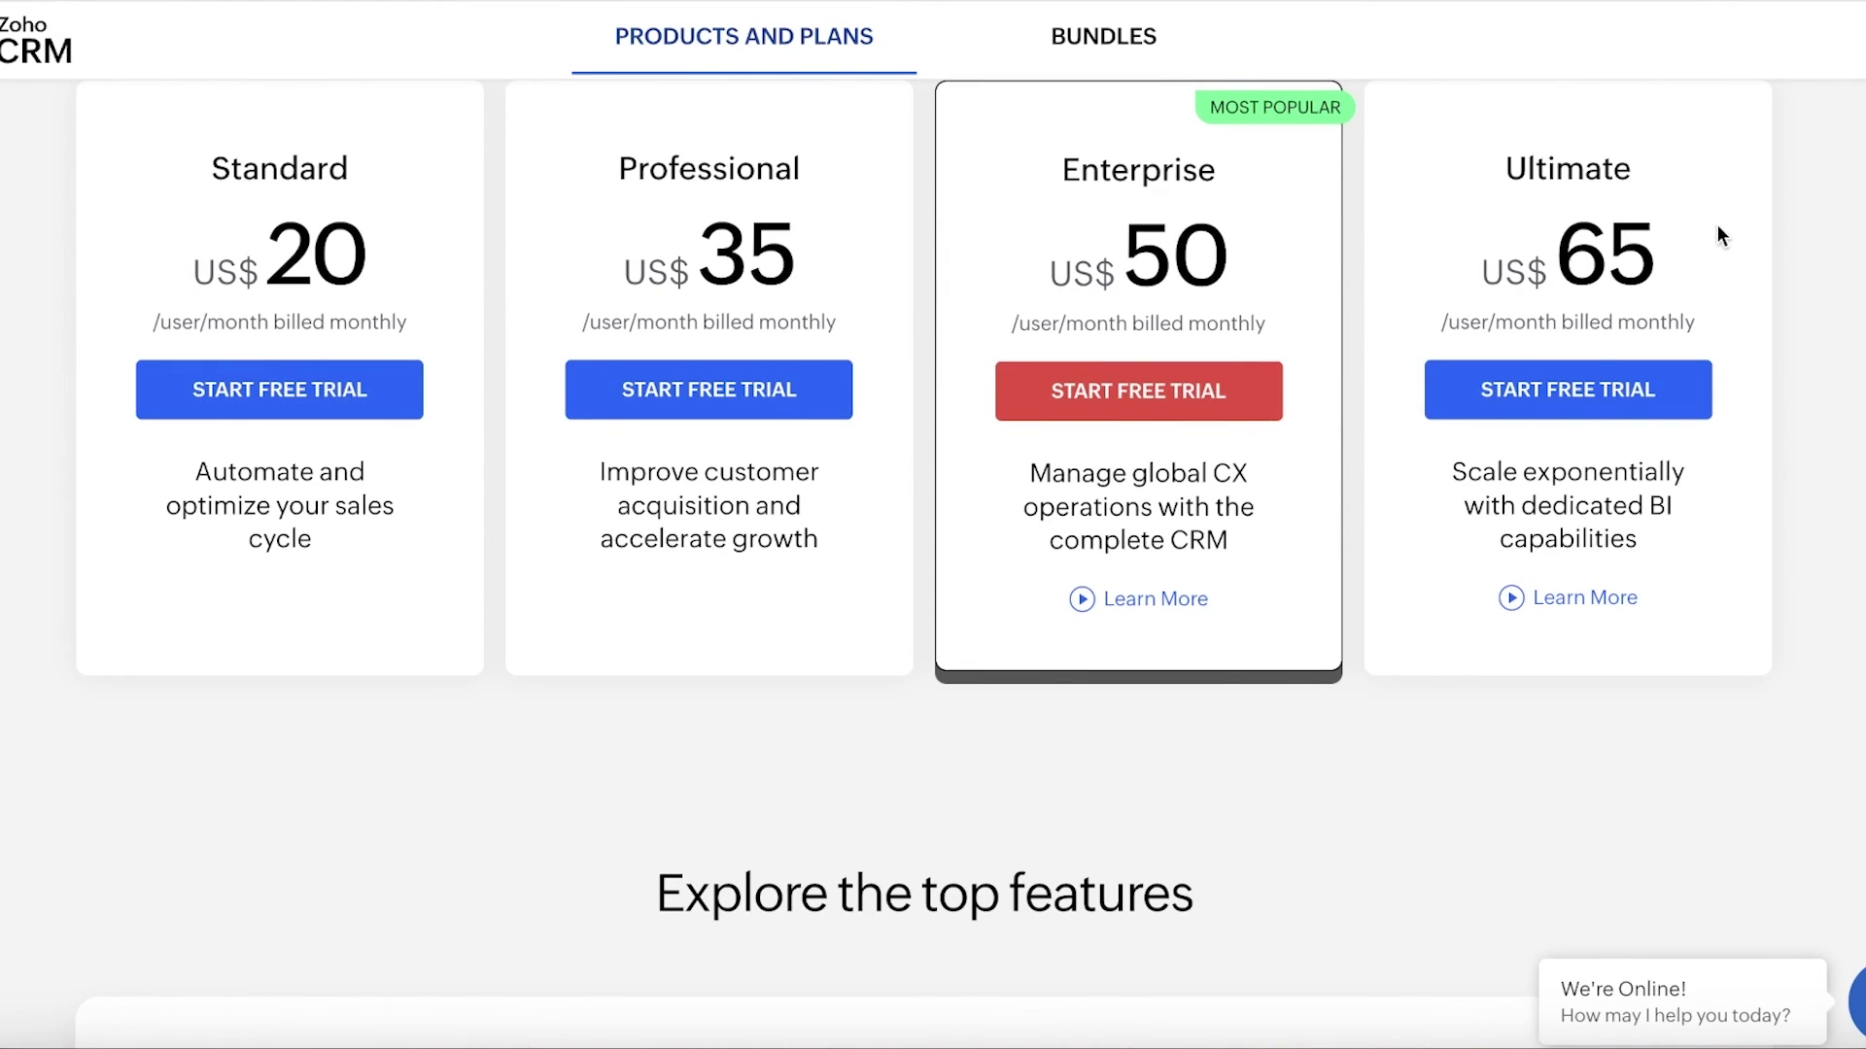
# Expand Automation and process management in the feature comparison table to see plan coverage.
pyautogui.scroll(-8, 1716, 233)
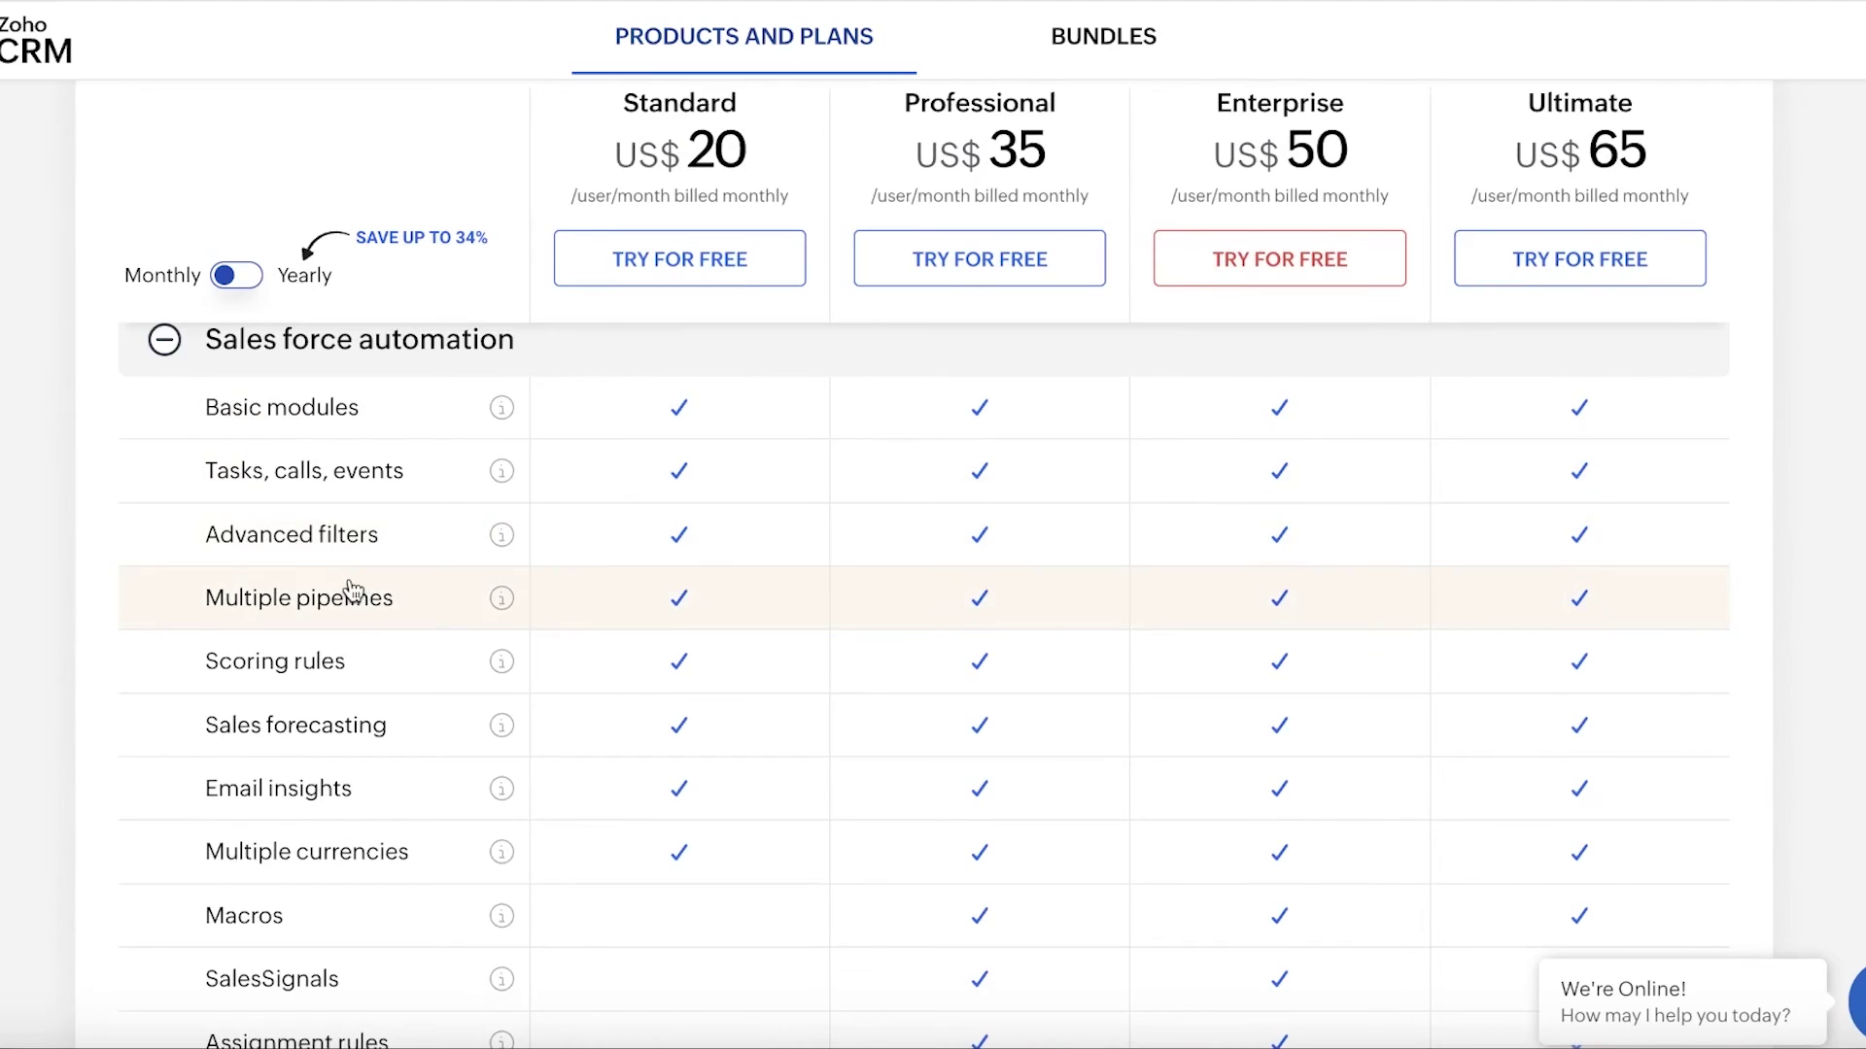
pyautogui.moveTo(503, 410)
pyautogui.scroll(-4, 867, 596)
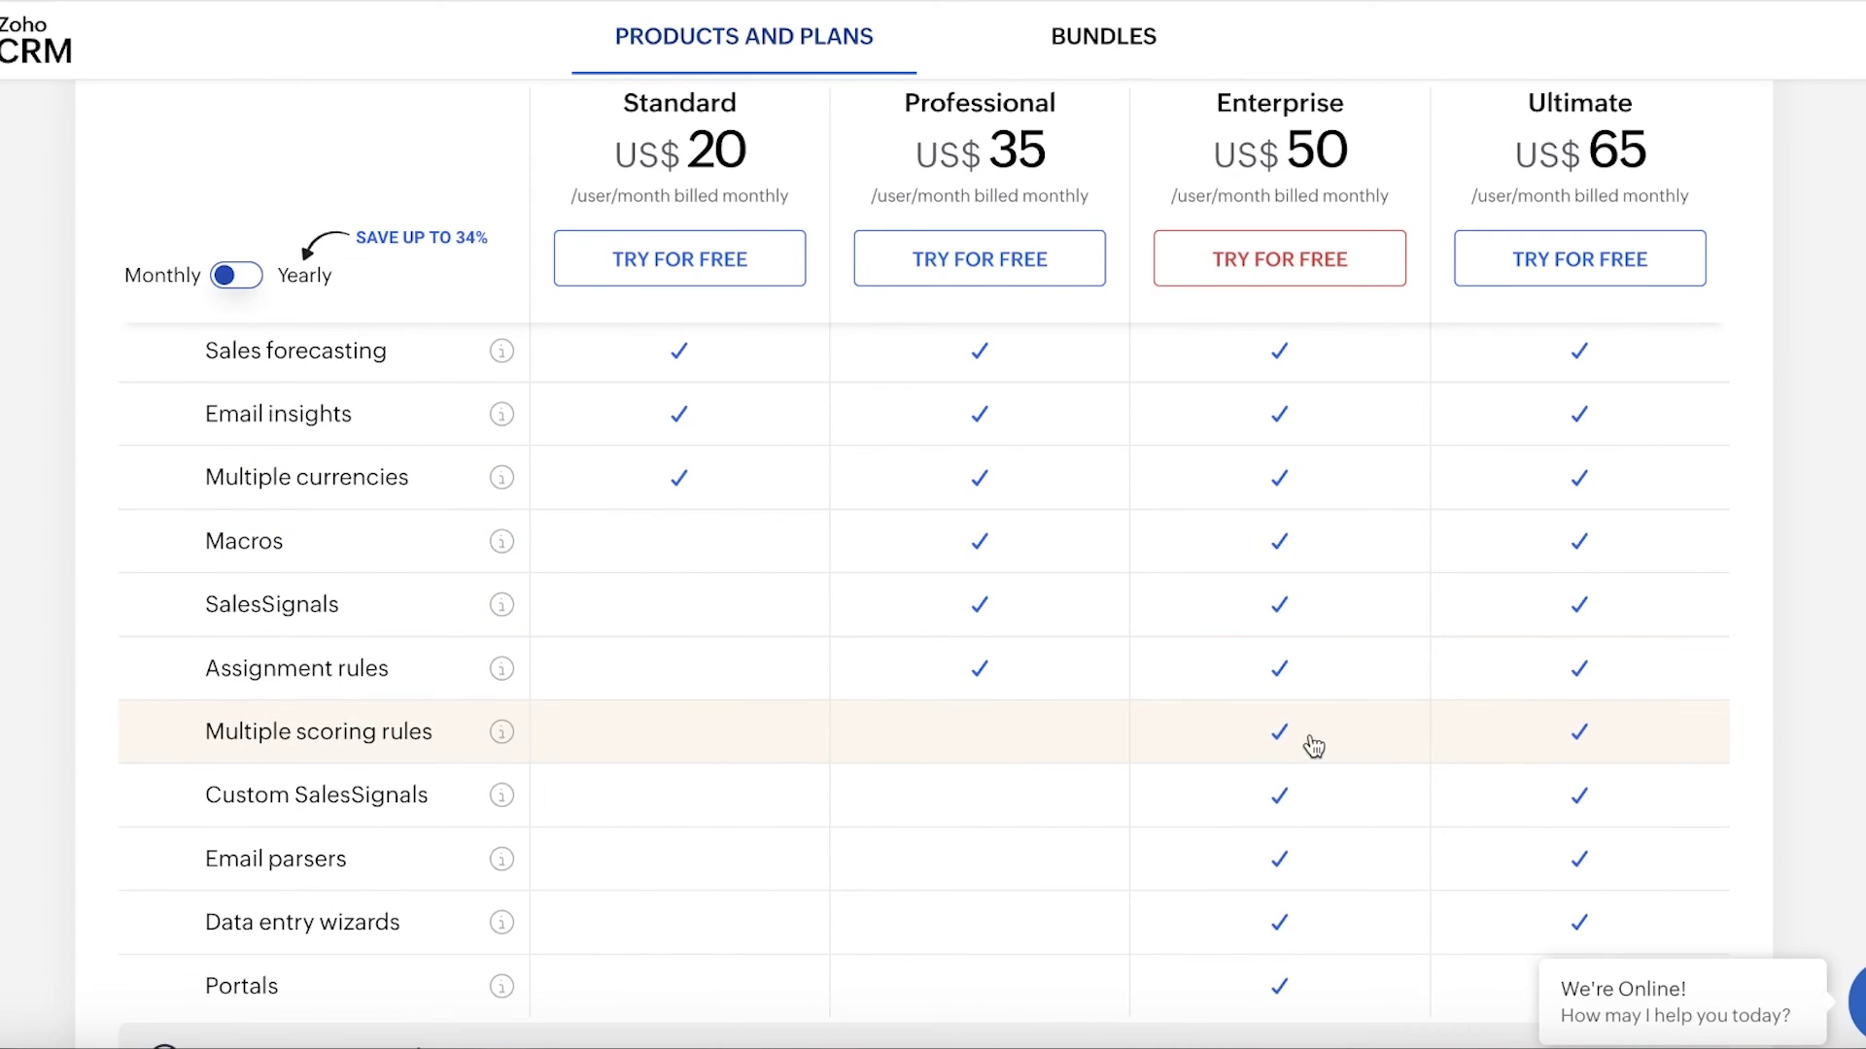
pyautogui.scroll(-6, 1283, 739)
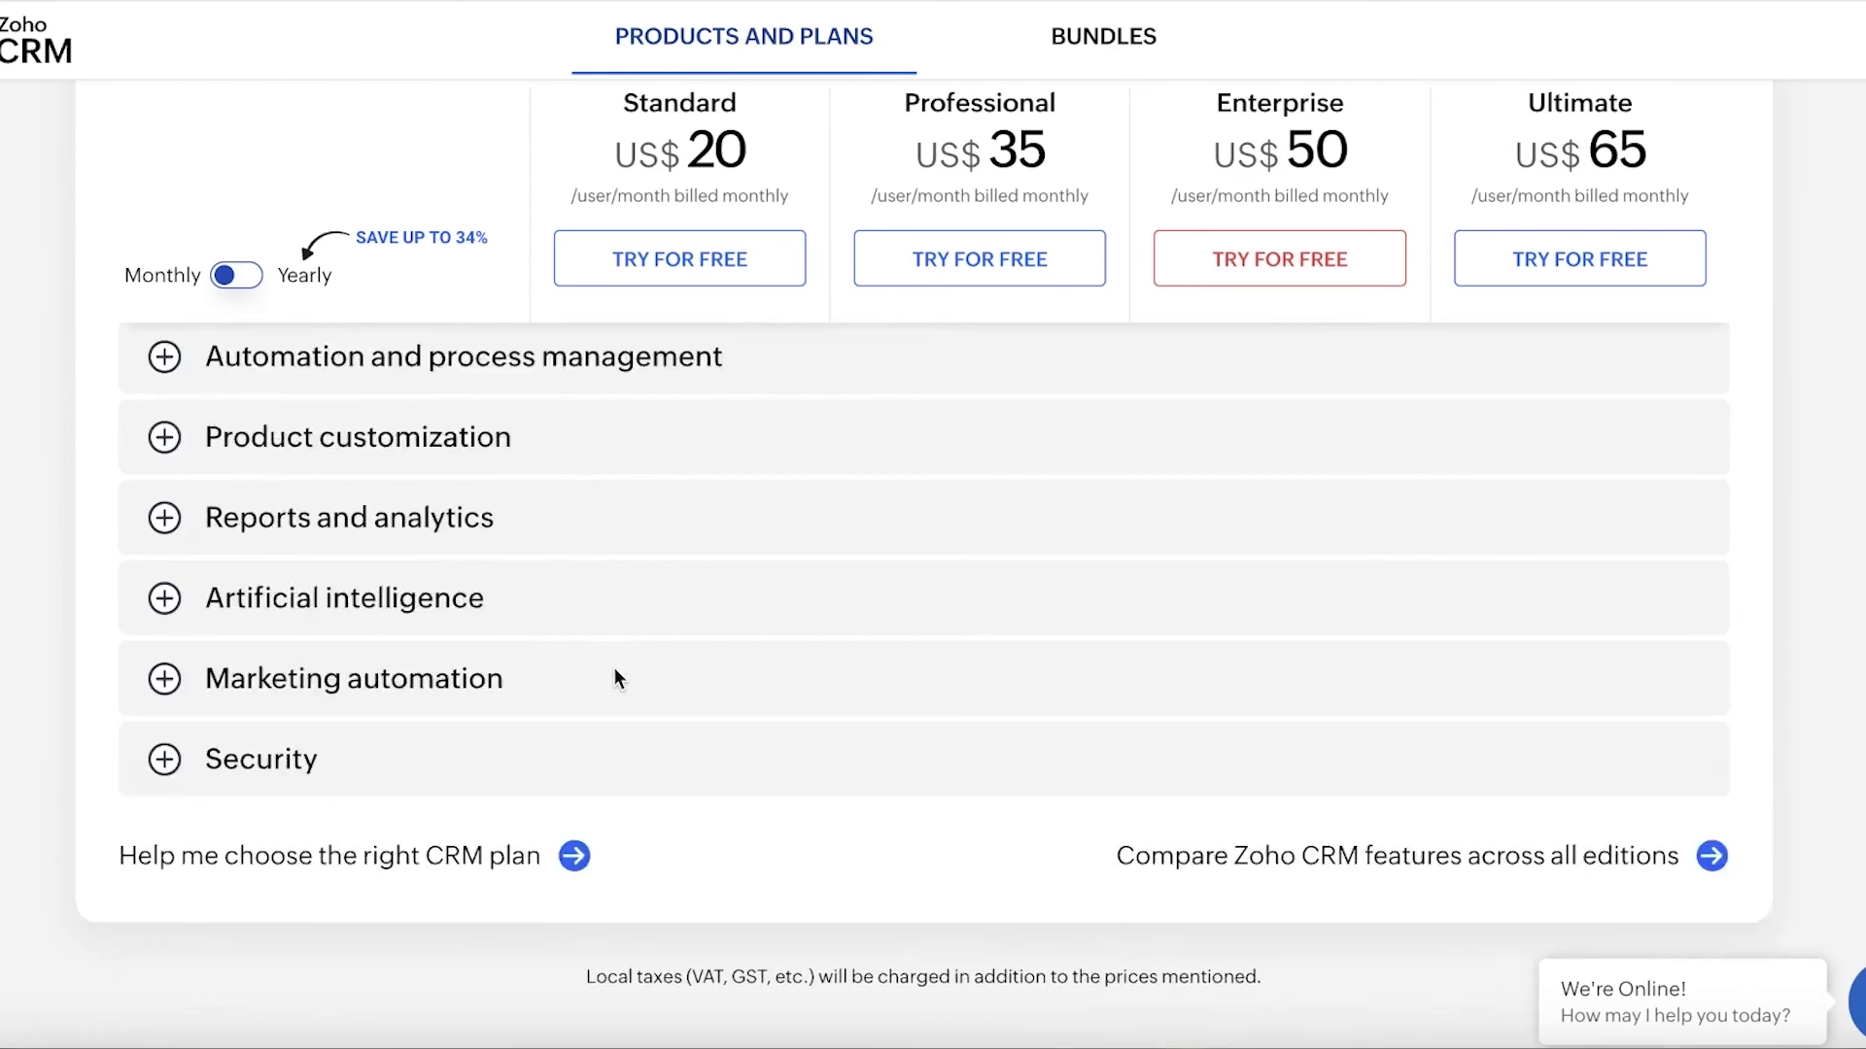
pyautogui.scroll(2, 614, 678)
pyautogui.click(161, 533)
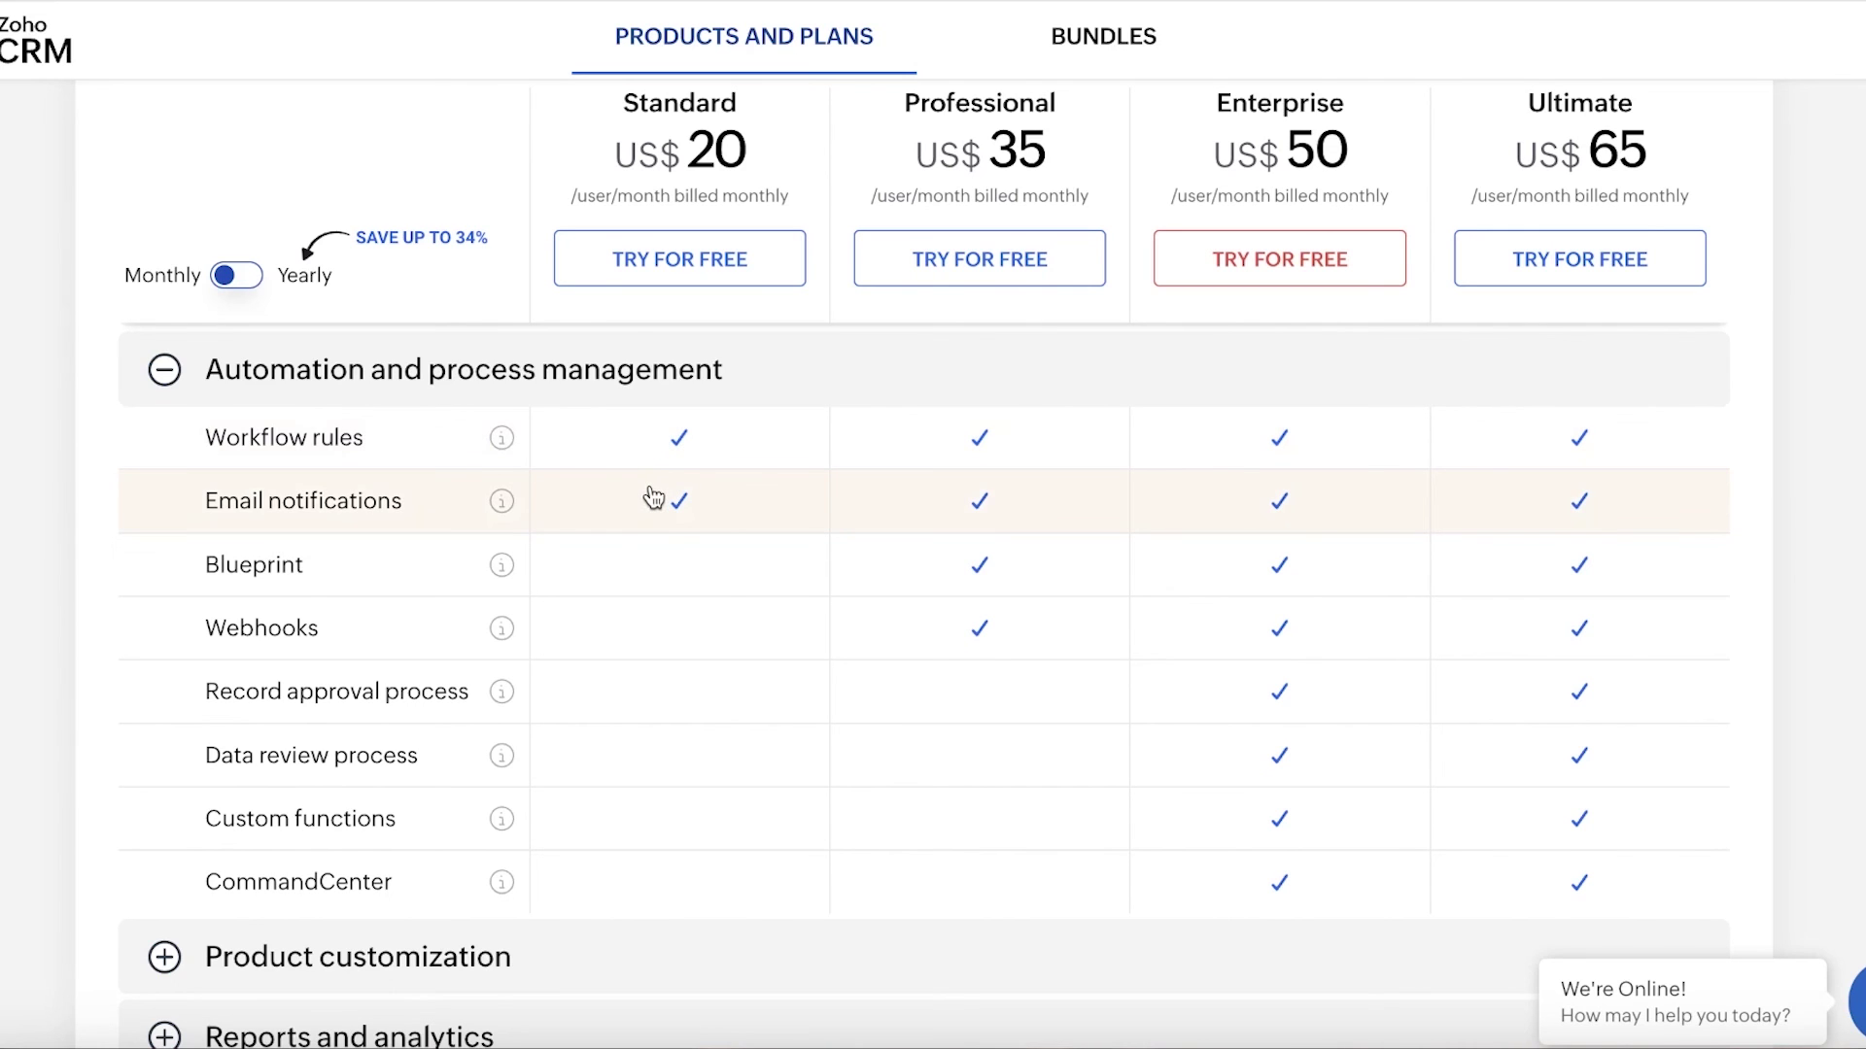
pyautogui.scroll(15, 716, 348)
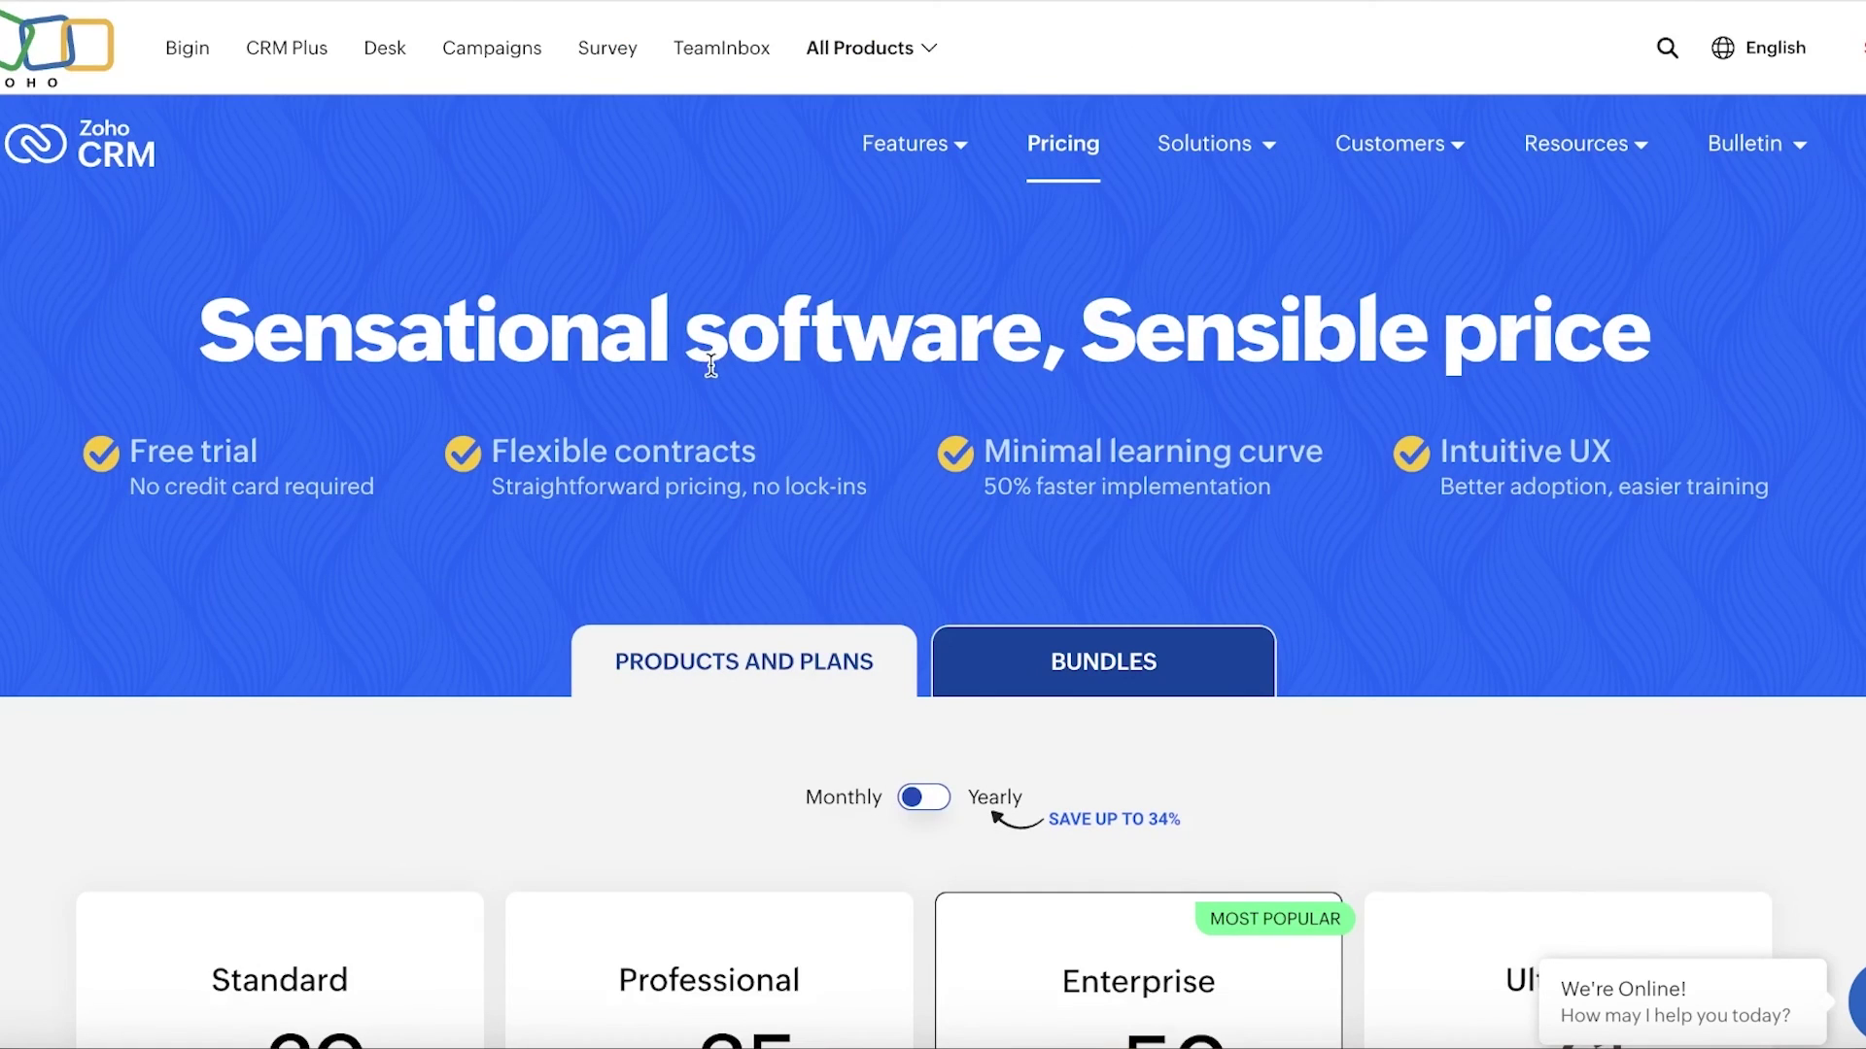